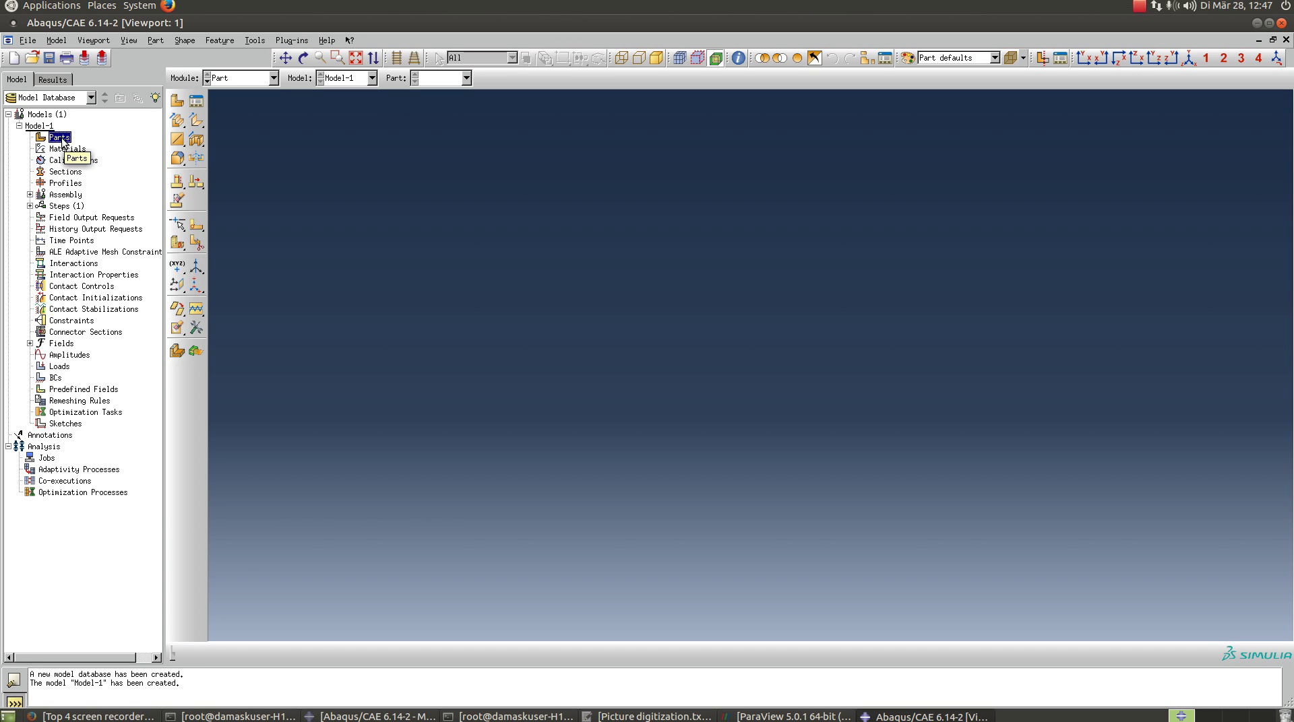
Create a 2D planar deformable shell part named "CT specimen" with an approximate size of 2.
double_click(62, 140)
type("CT specimen")
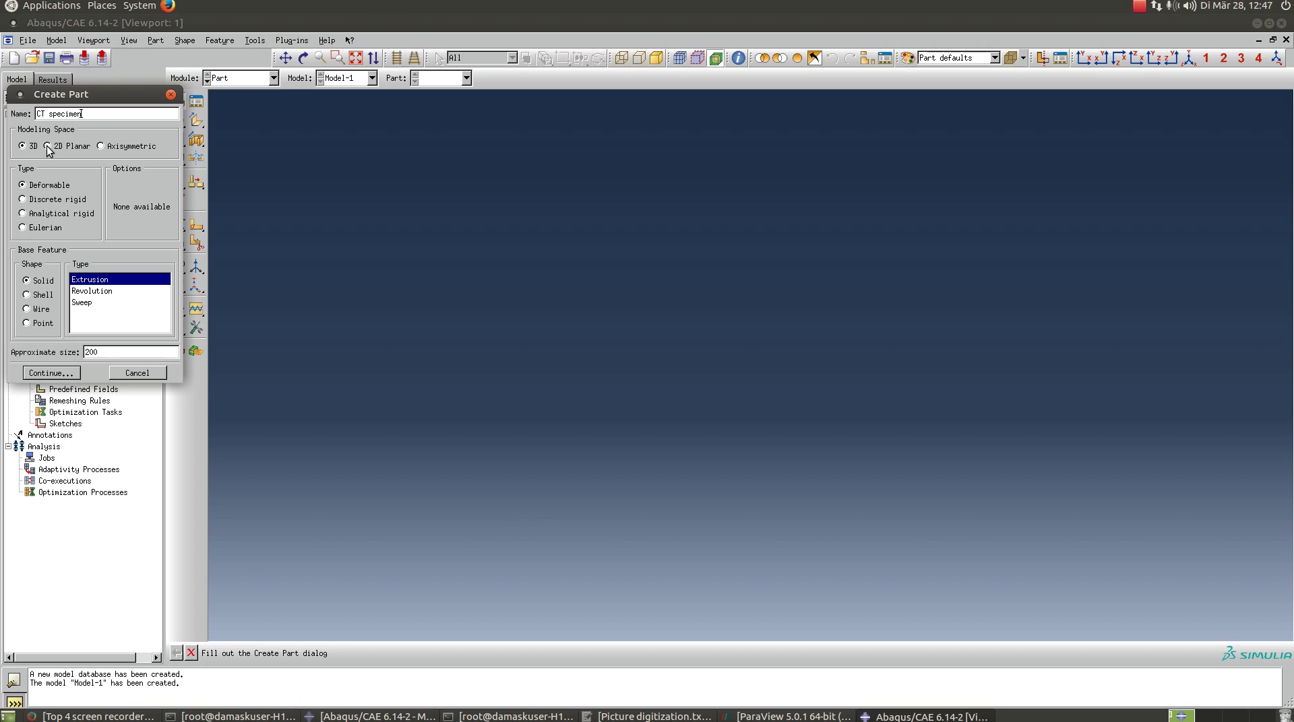
left_click(47, 146)
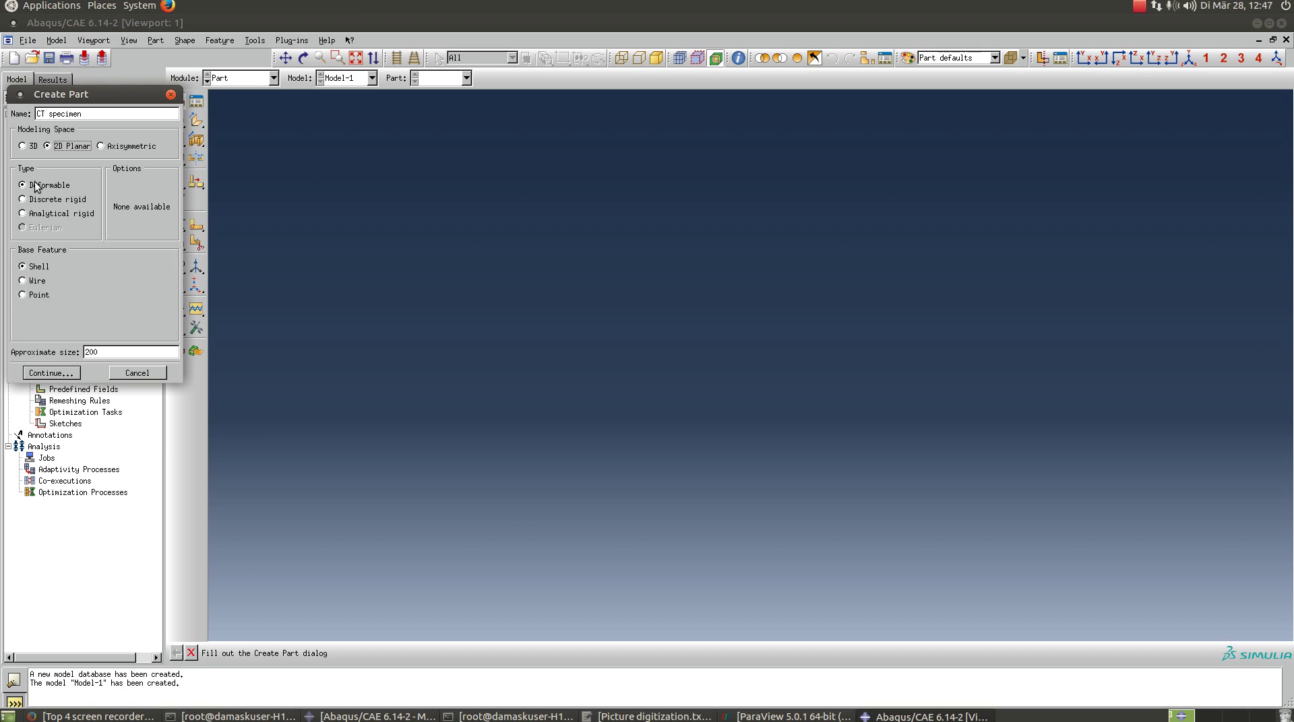
double_click(140, 355)
type("2")
left_click(64, 373)
Sketch a rectangle about 0.4 wide and 0.35 high, with its lower corner on the vertical centre axis.
left_click(196, 121)
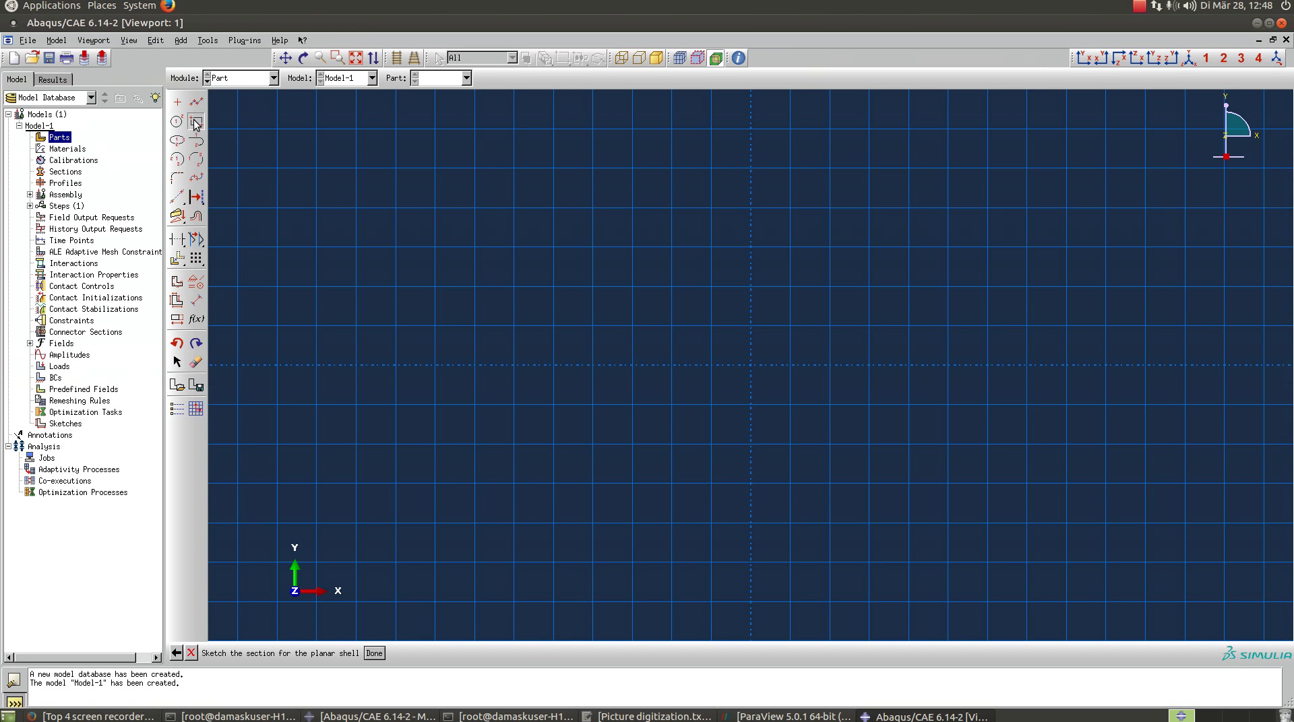
left_click(465, 182)
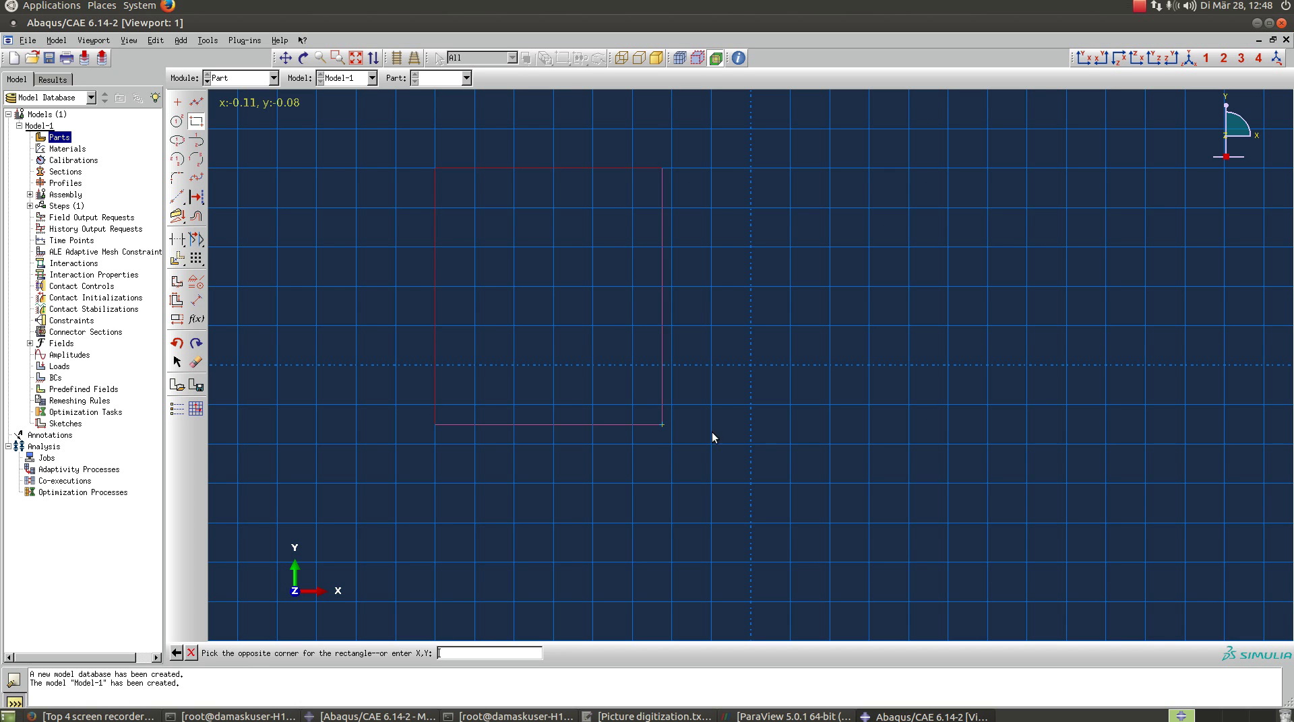
left_click(750, 443)
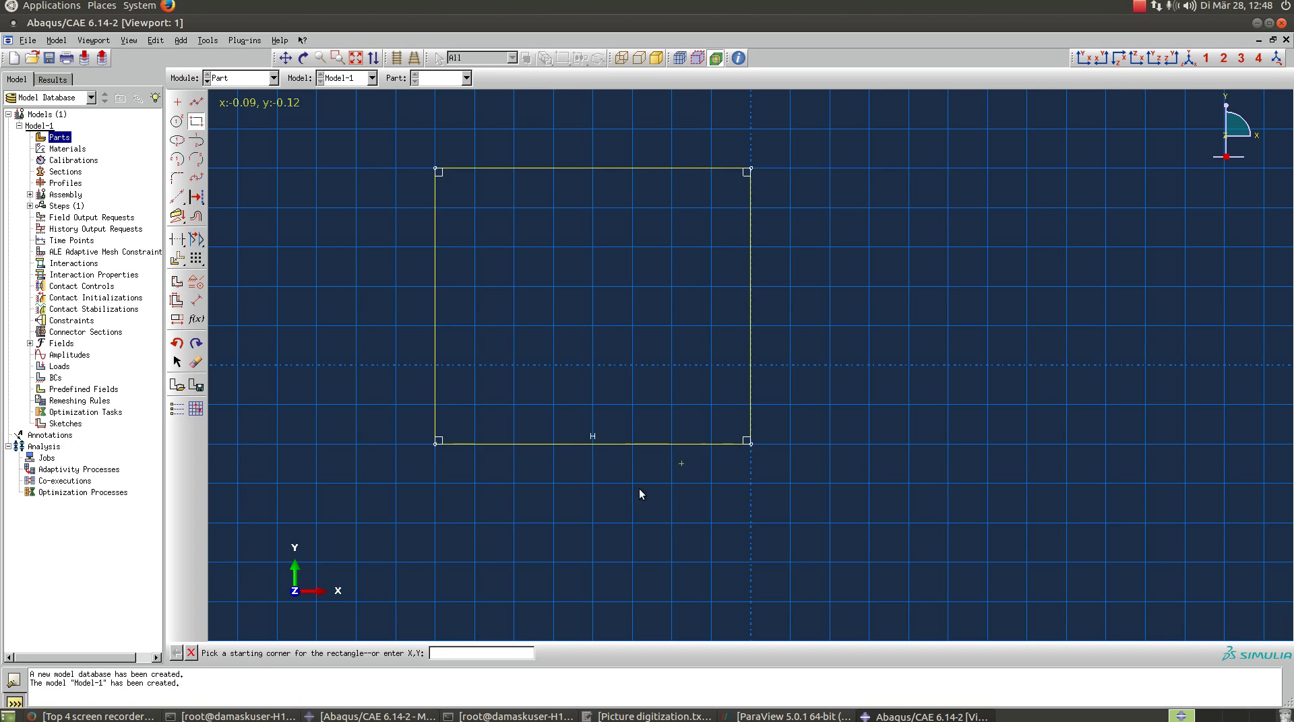
middle_click(560, 472)
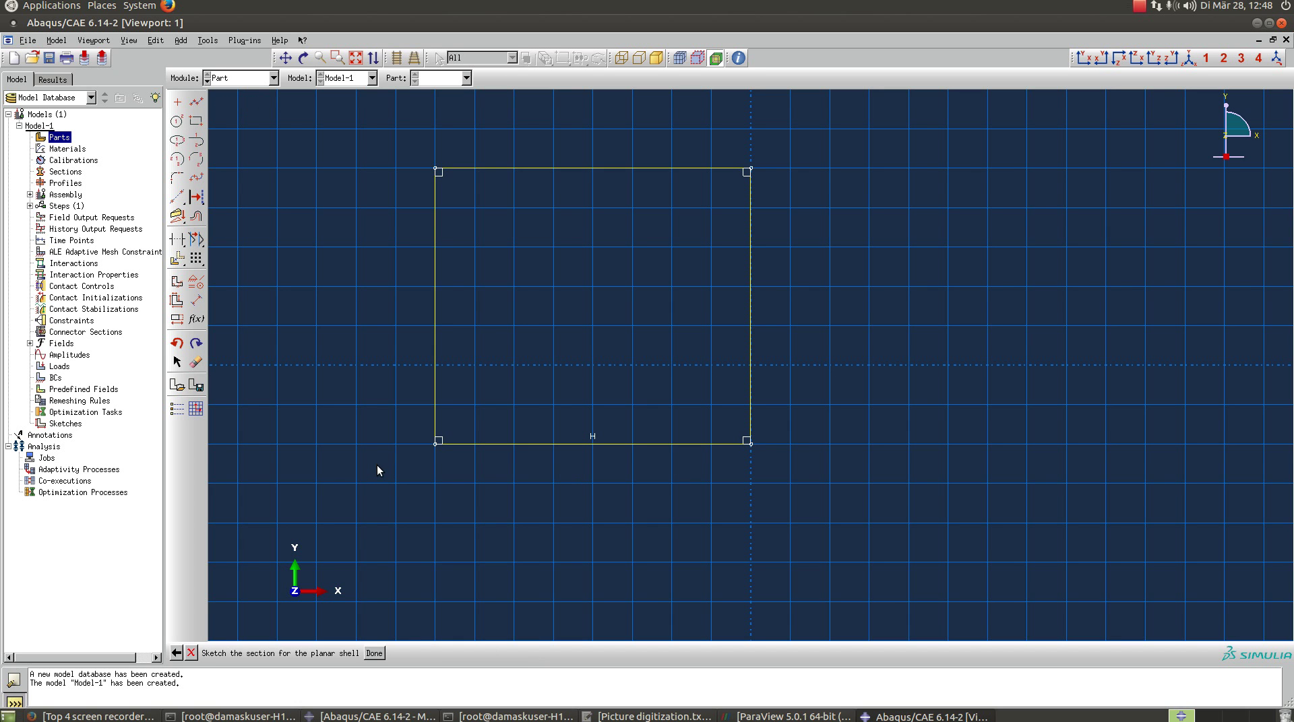
Dimension the rectangle's bottom edge and set its width to 20e-3.
left_click(197, 299)
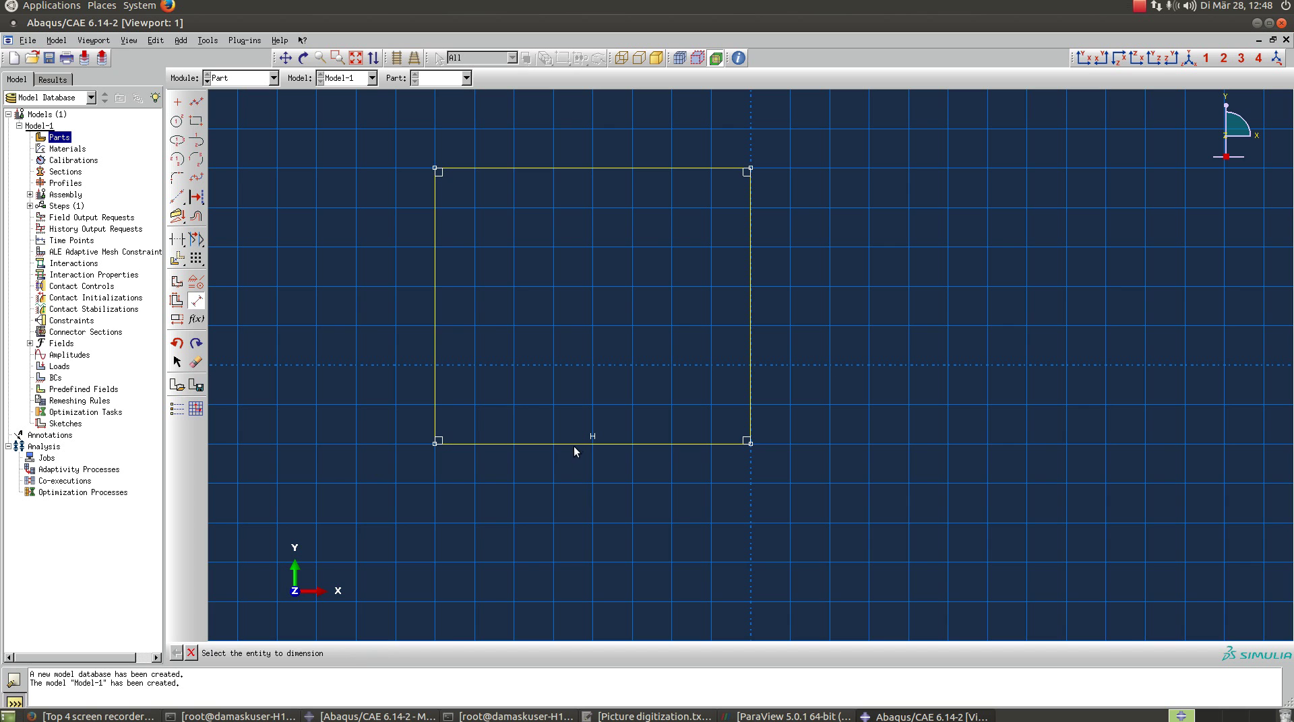
left_click(574, 445)
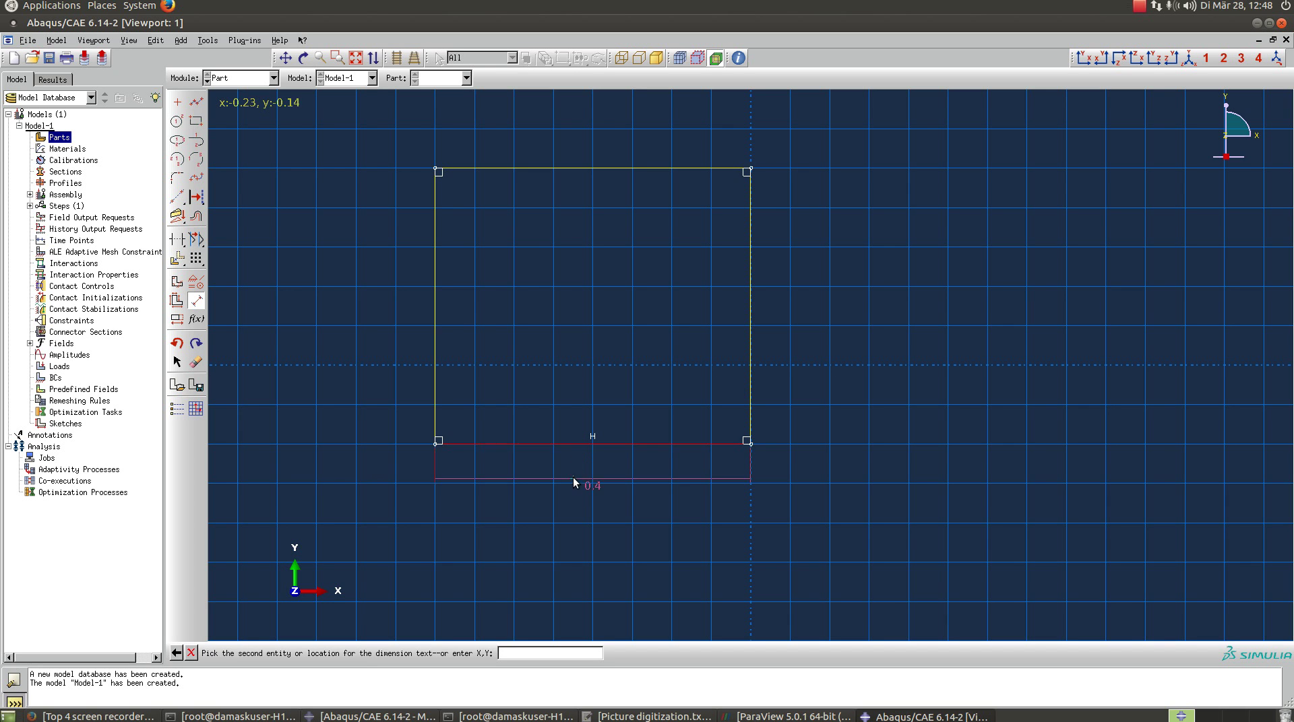
left_click(611, 478)
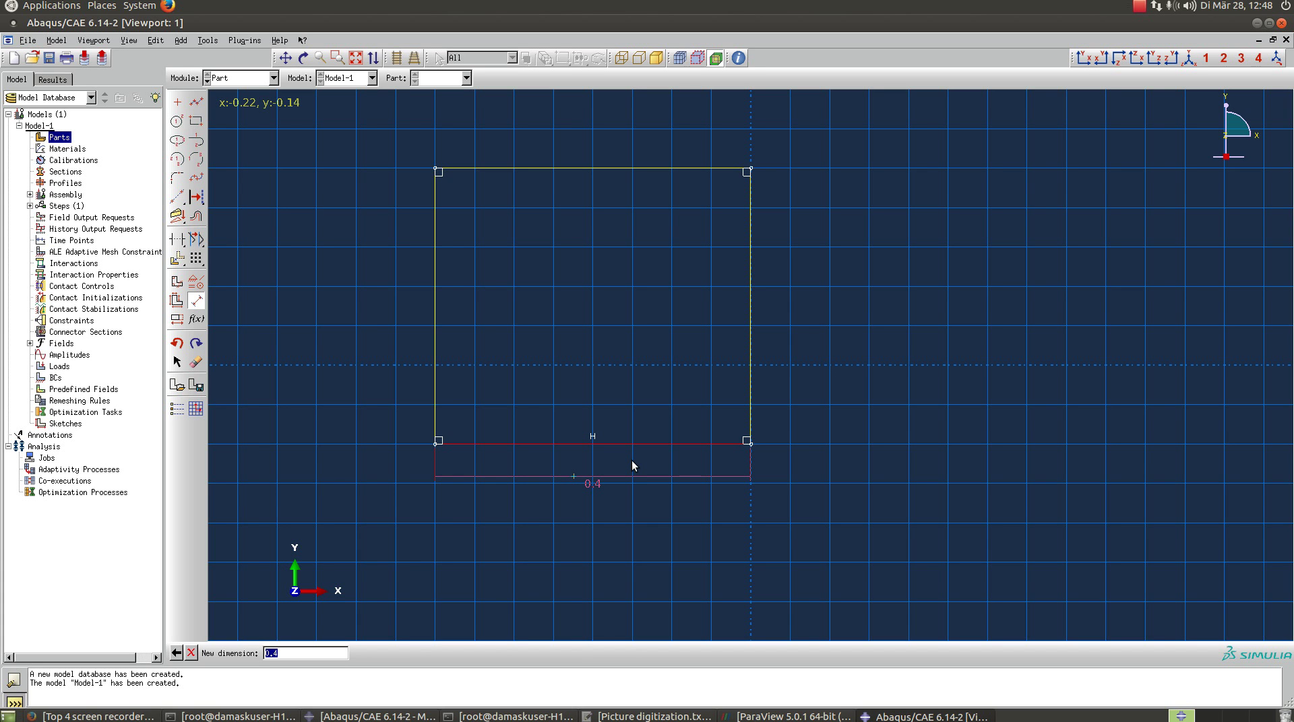
type("20e-3")
key("Return")
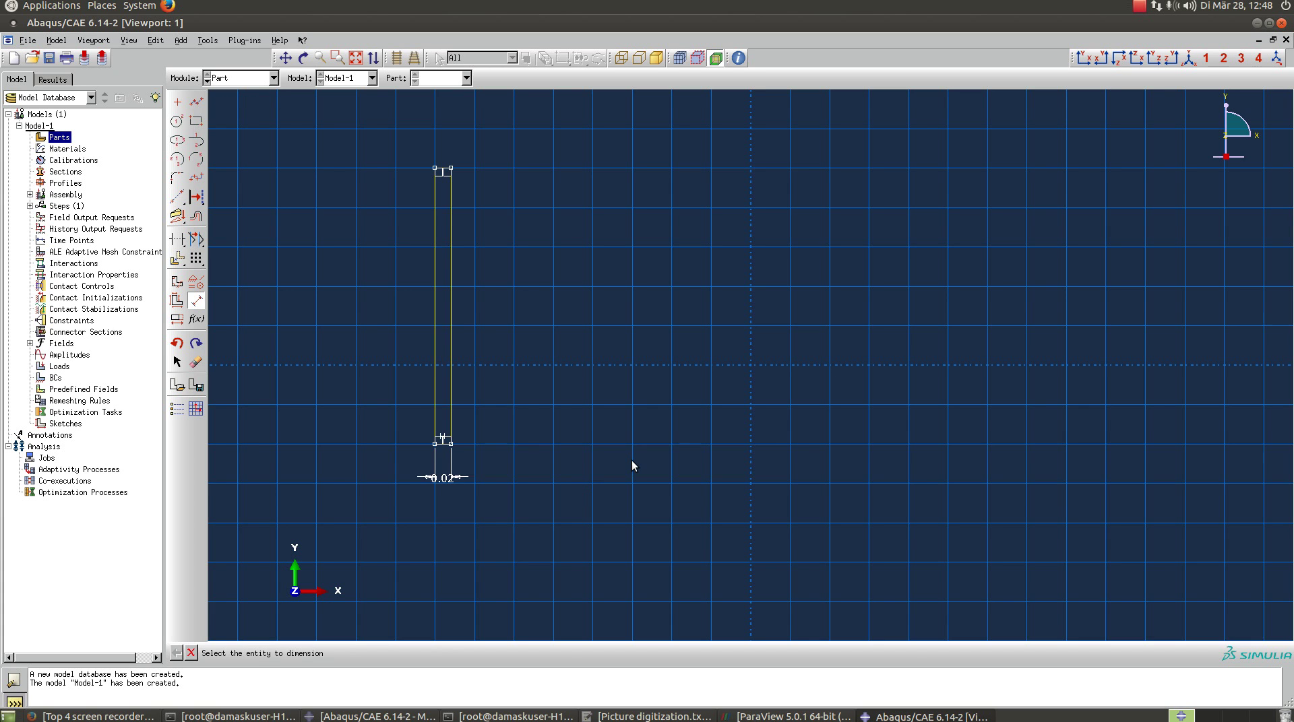
Dimension the rectangle's vertical edge at 20e-3 and finish the section sketch to create the part.
left_click(450, 365)
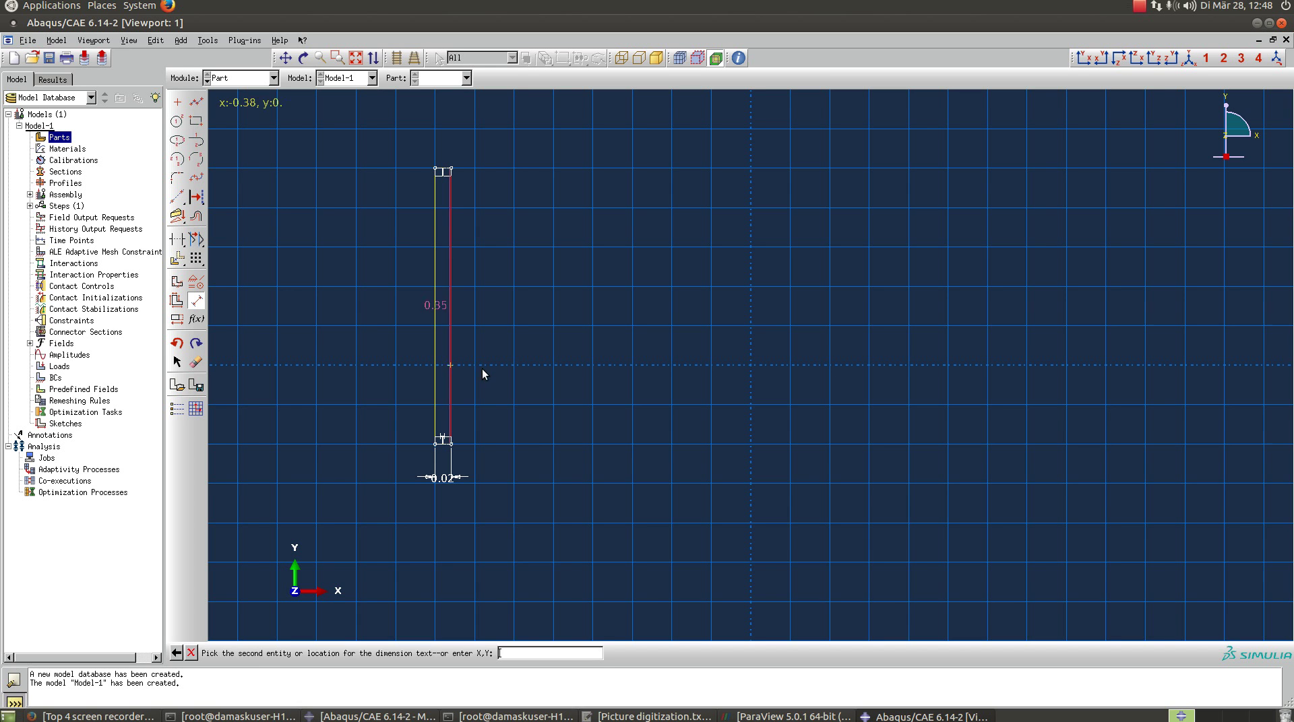
left_click(506, 398)
type("20e-3")
key("Return")
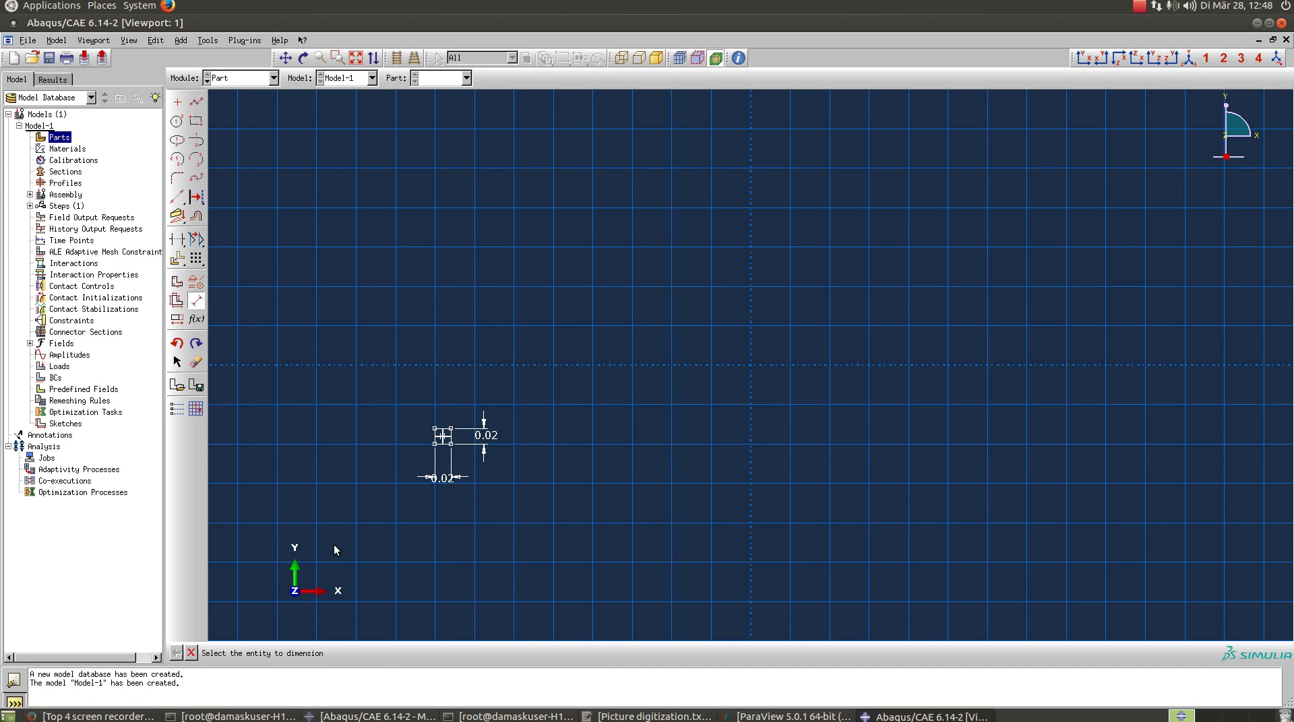
key("Escape")
left_click(374, 652)
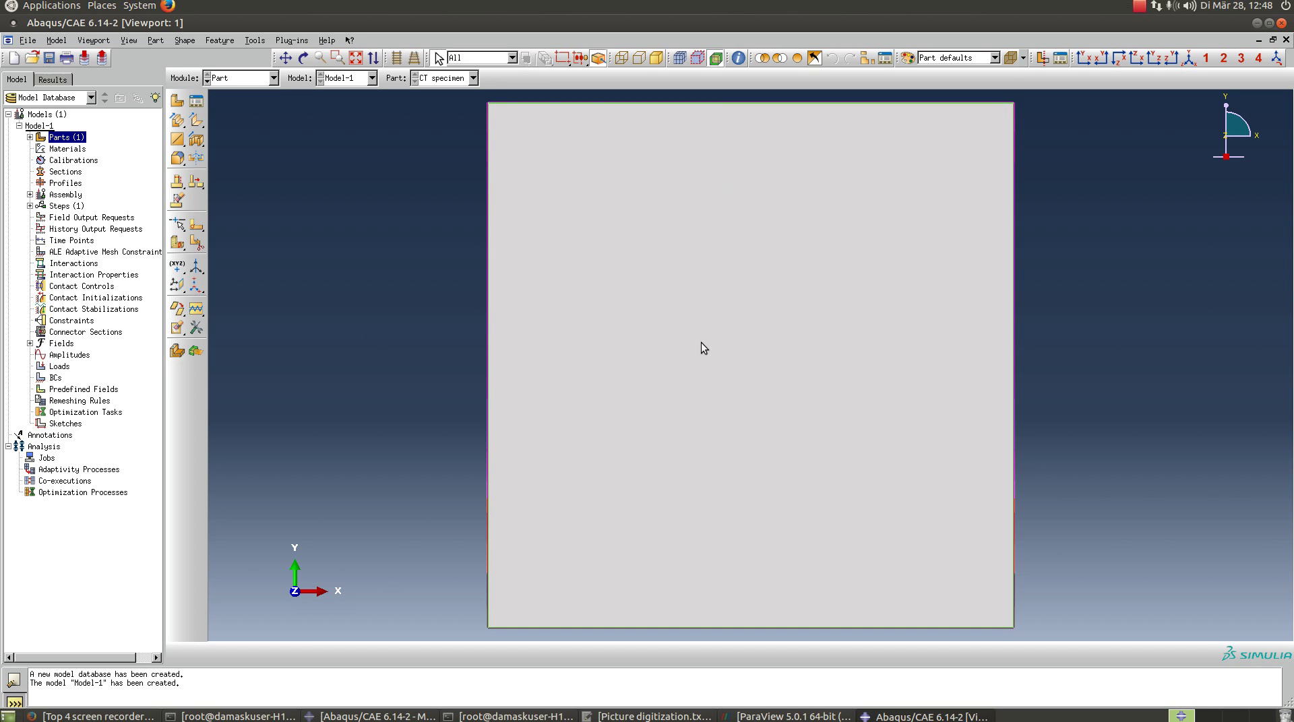
Start a face partition of the specimen using the Sketch method.
left_click(196, 242)
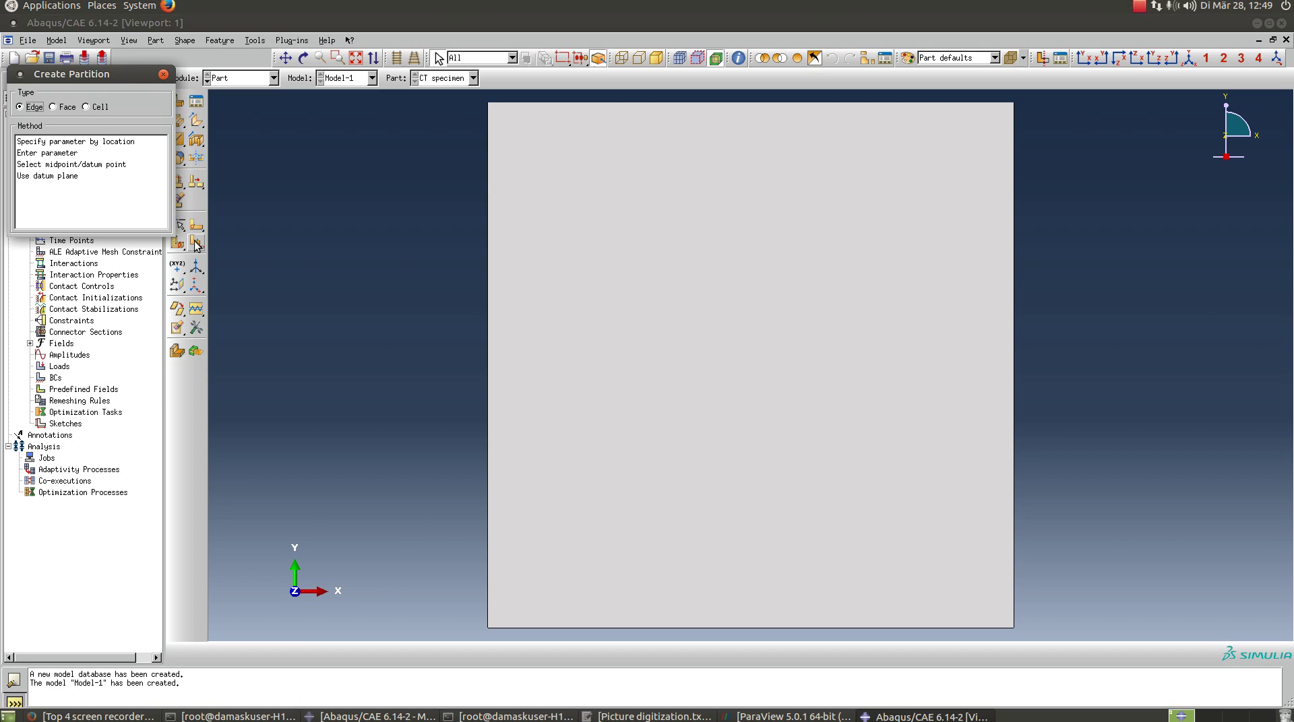
left_click(53, 107)
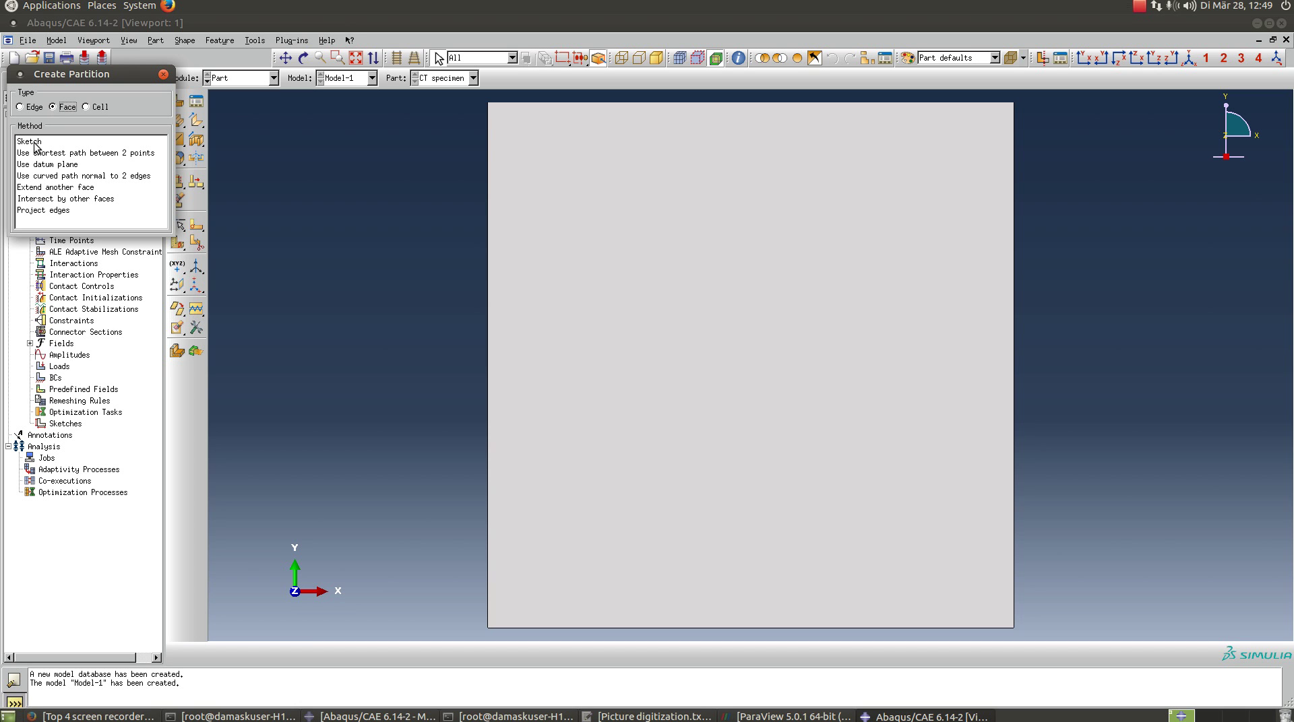
left_click(35, 143)
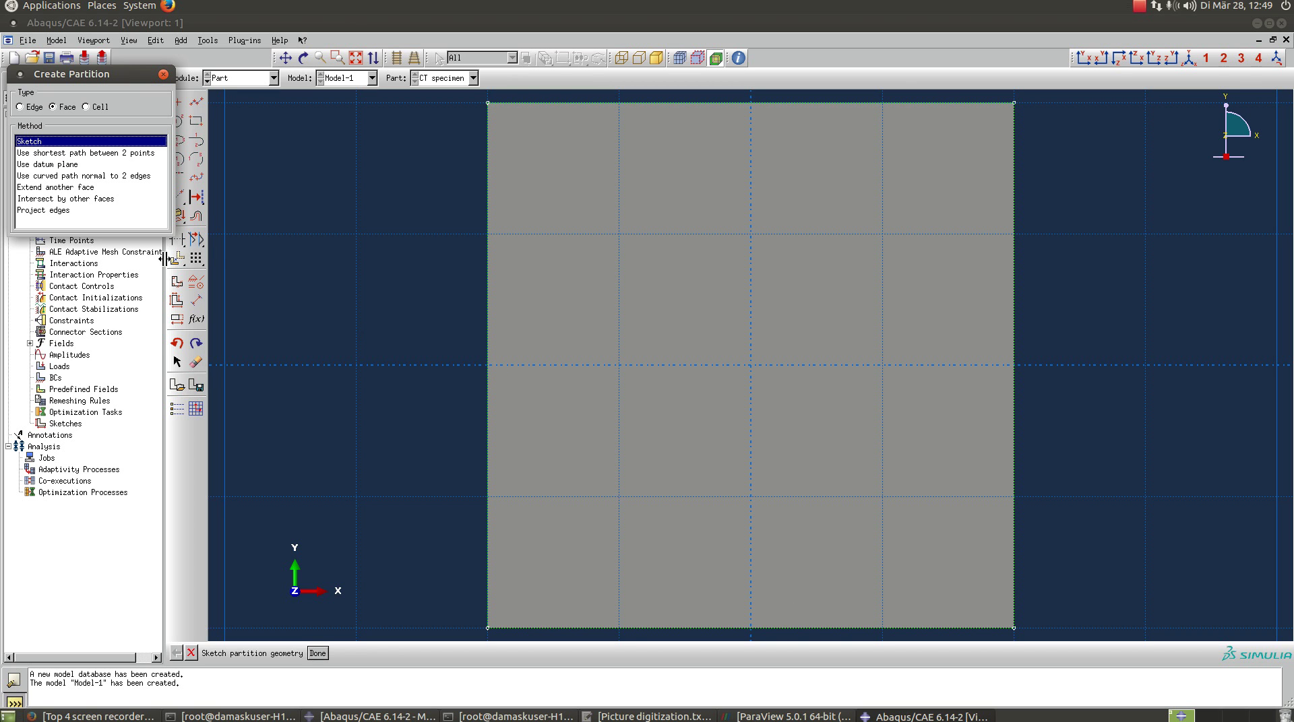
left_click(163, 74)
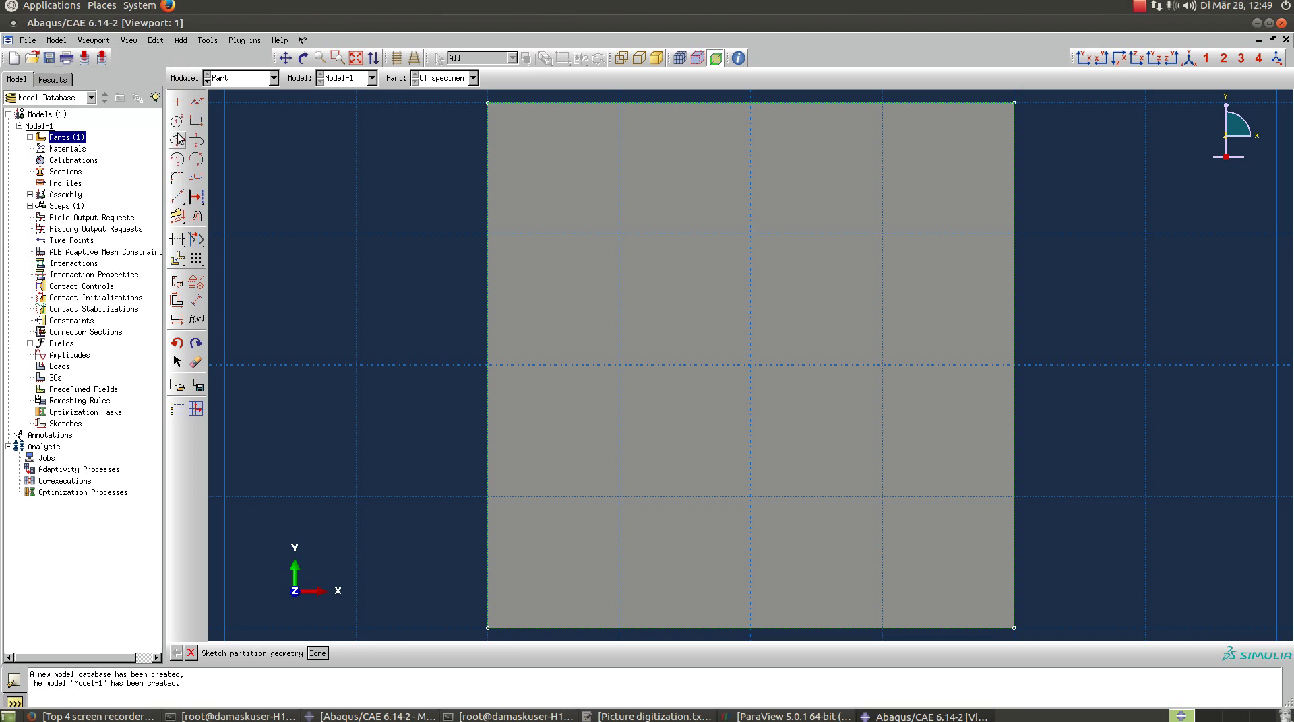
Add a horizontal construction line through the middle of the specimen face in the partition sketch.
left_click(177, 197)
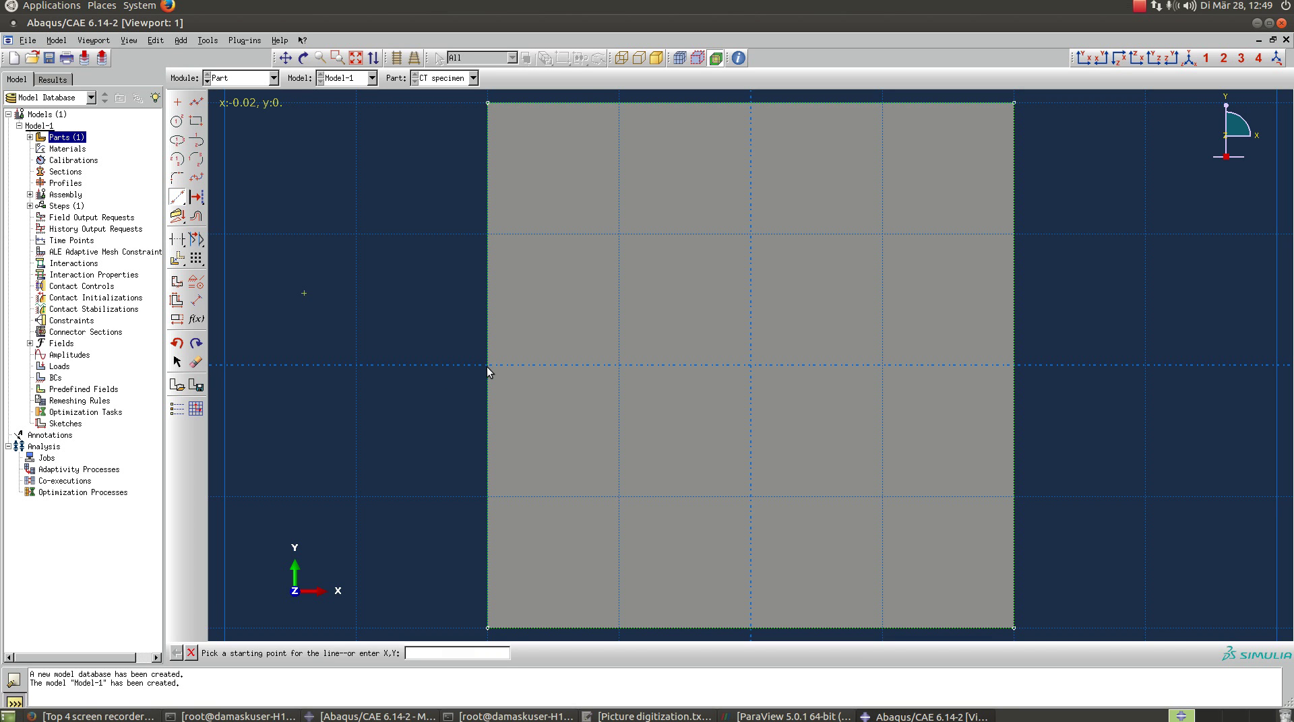
left_click(541, 370)
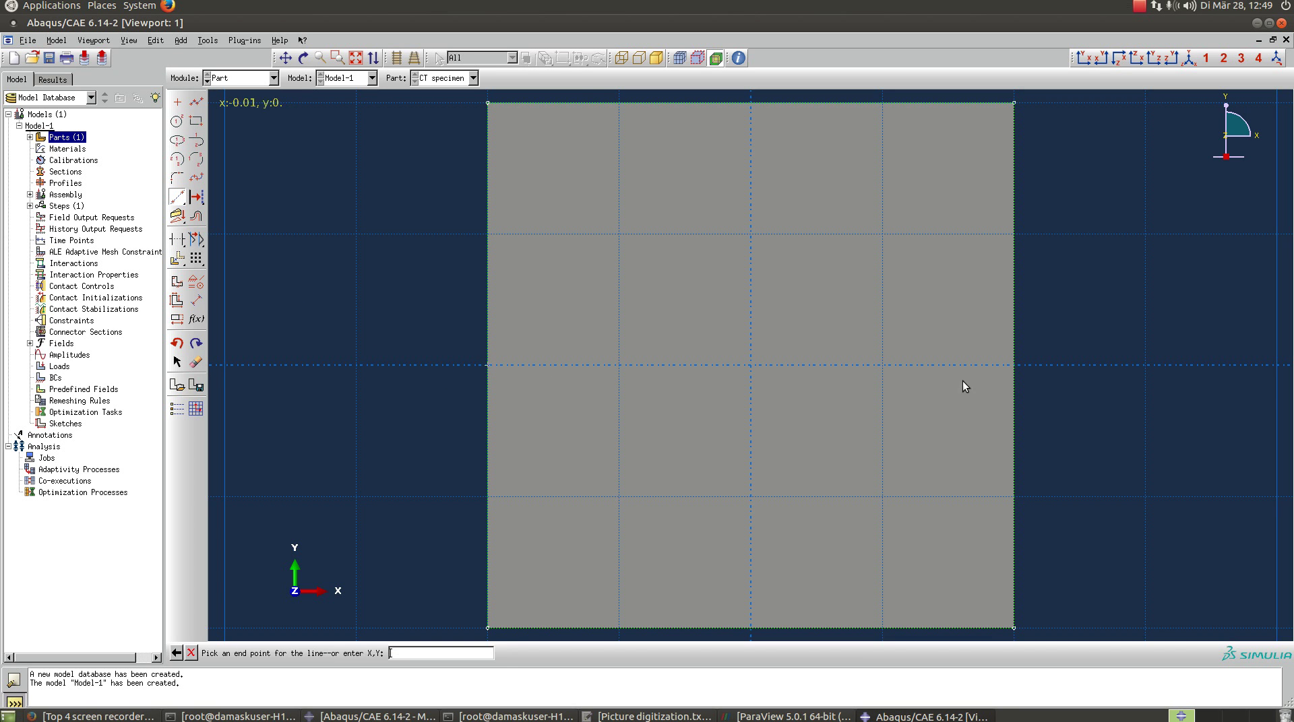
left_click(1026, 366)
key("Escape")
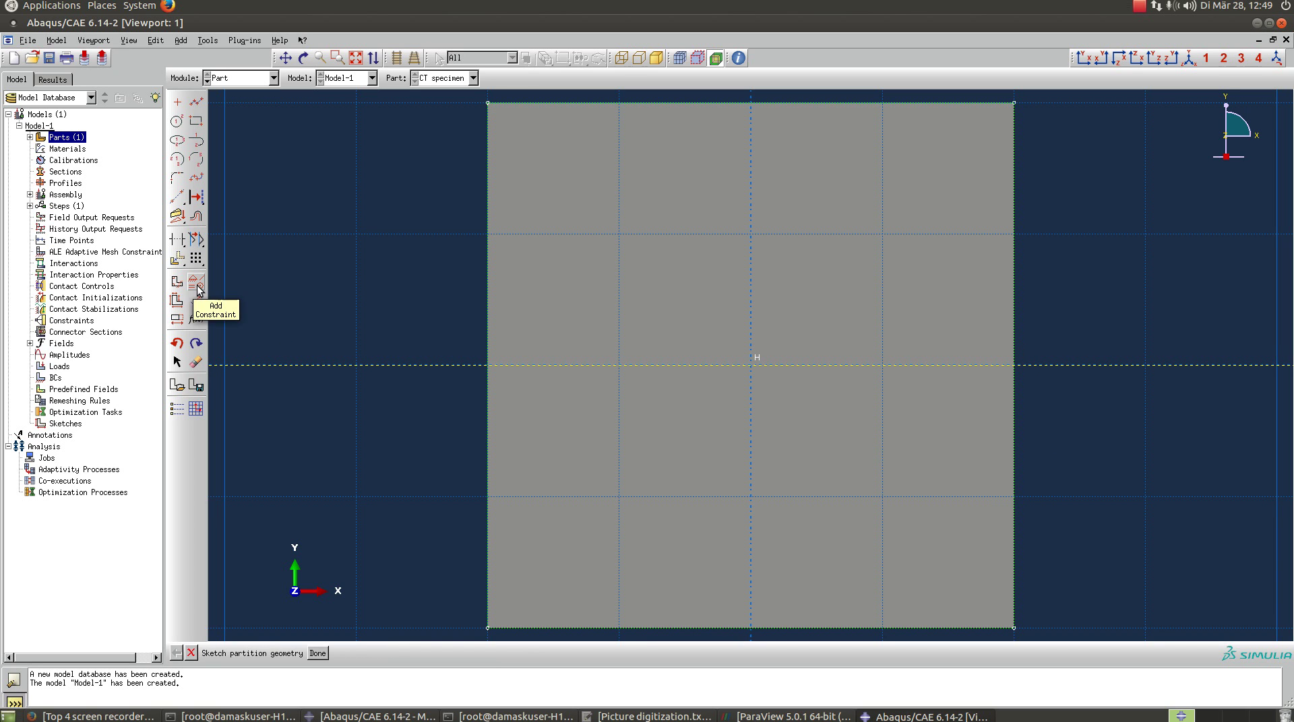
Apply a Fixed constraint to the horizontal construction line.
left_click(198, 287)
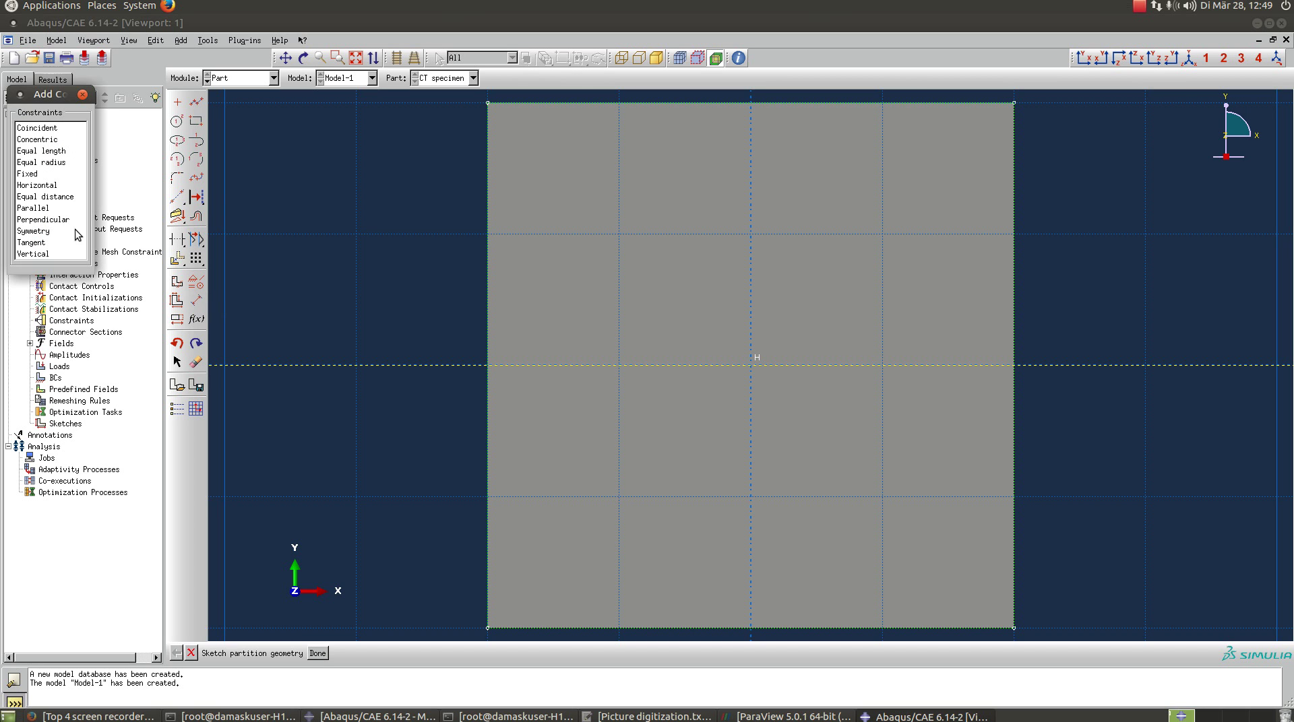
left_click(38, 175)
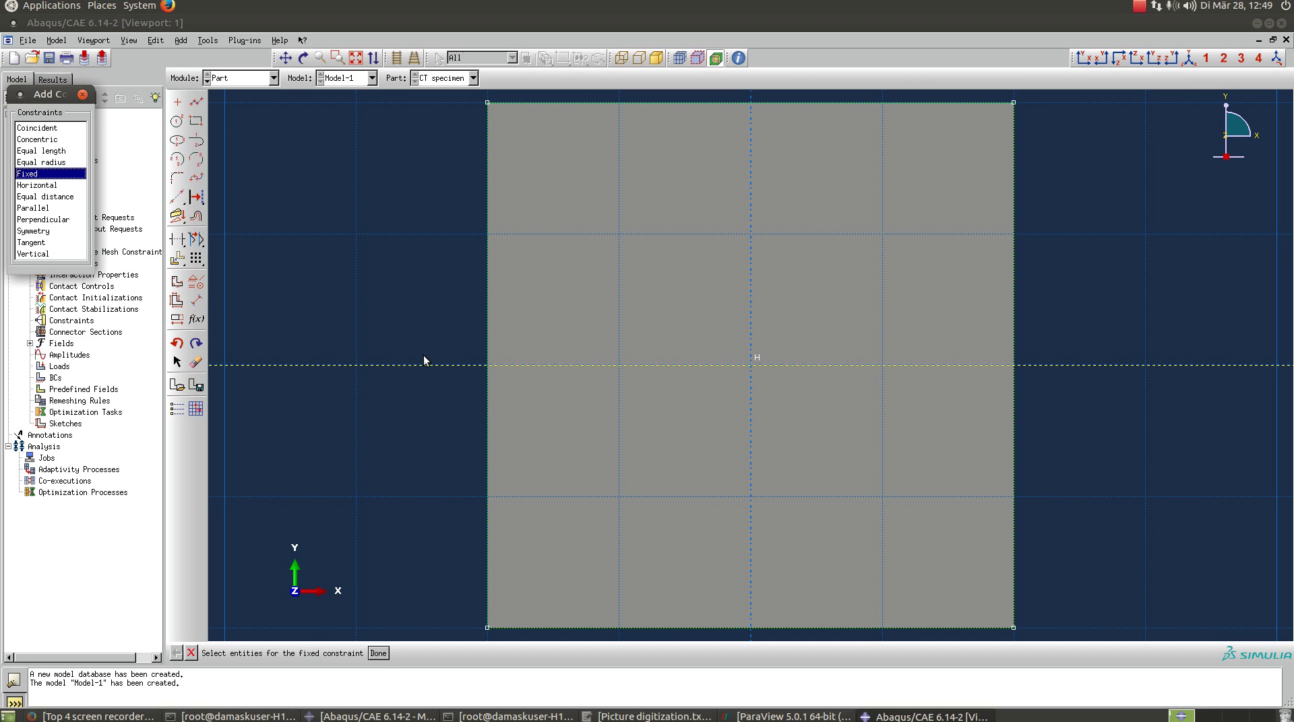
left_click(605, 367)
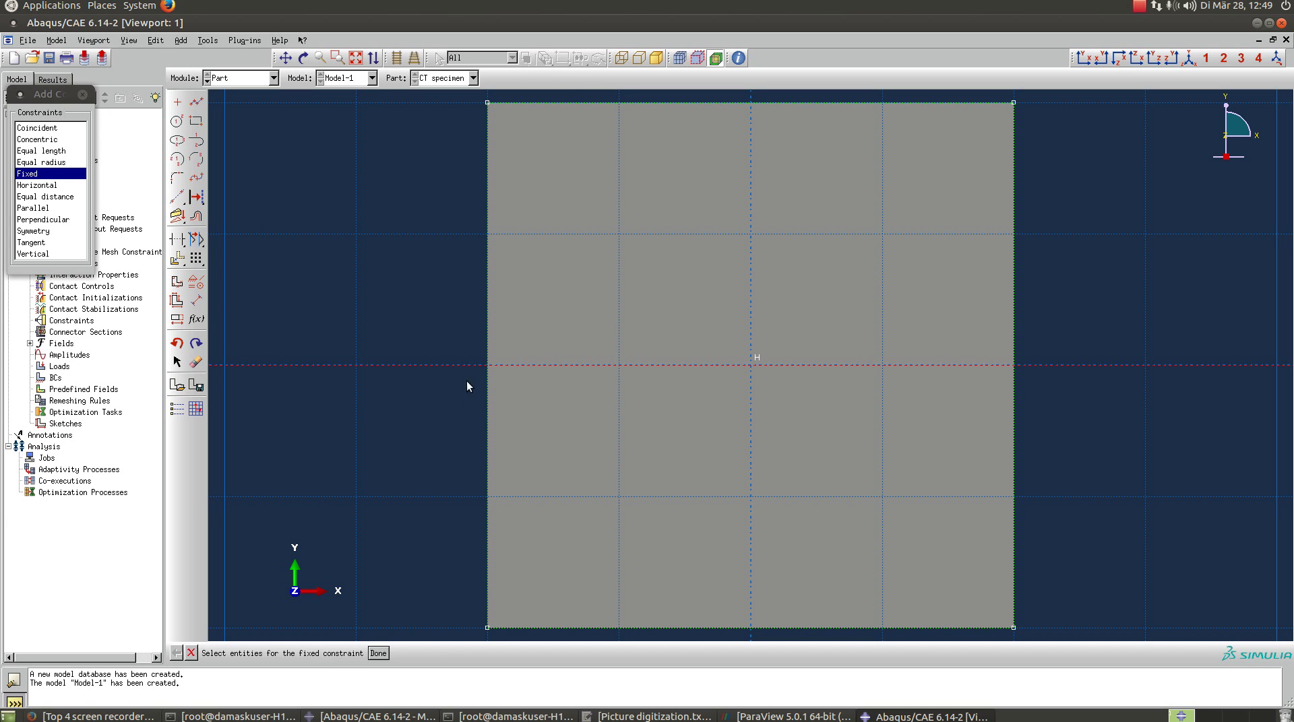
left_click(378, 655)
left_click(83, 95)
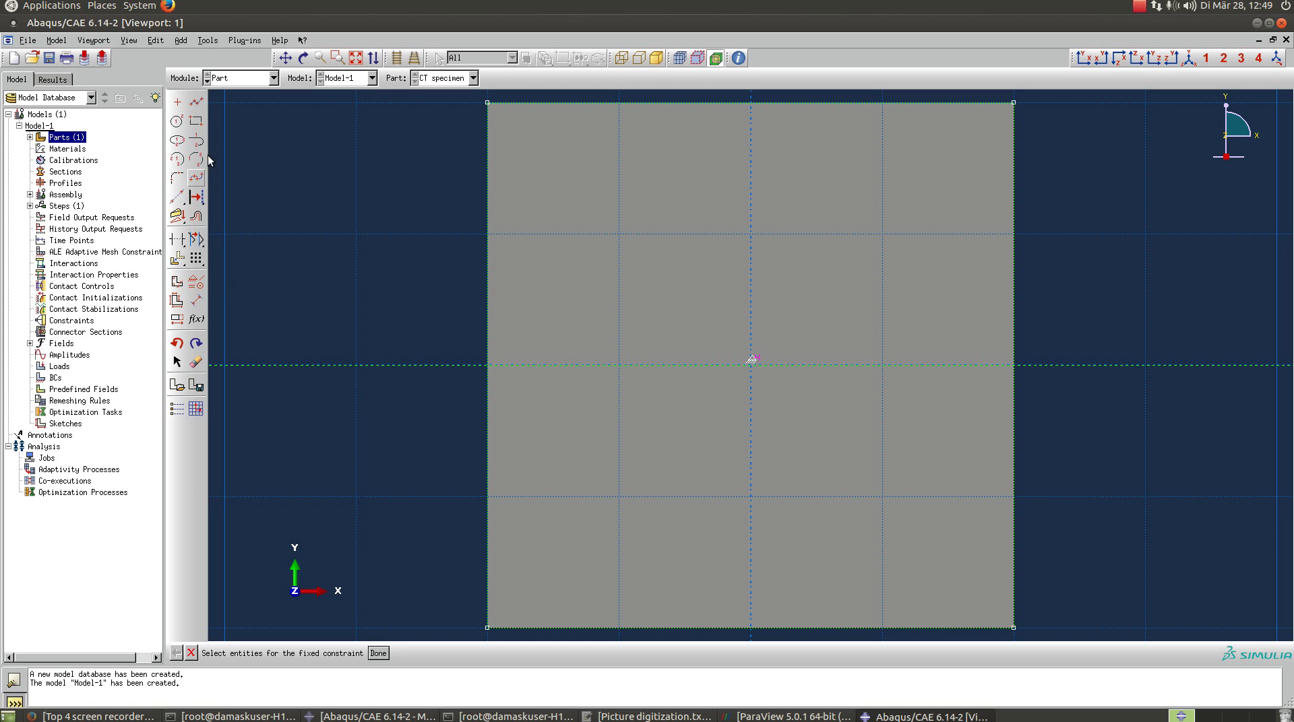
Draw a horizontal line across the full width of the face, about 0.0015 above the construction line.
left_click(197, 103)
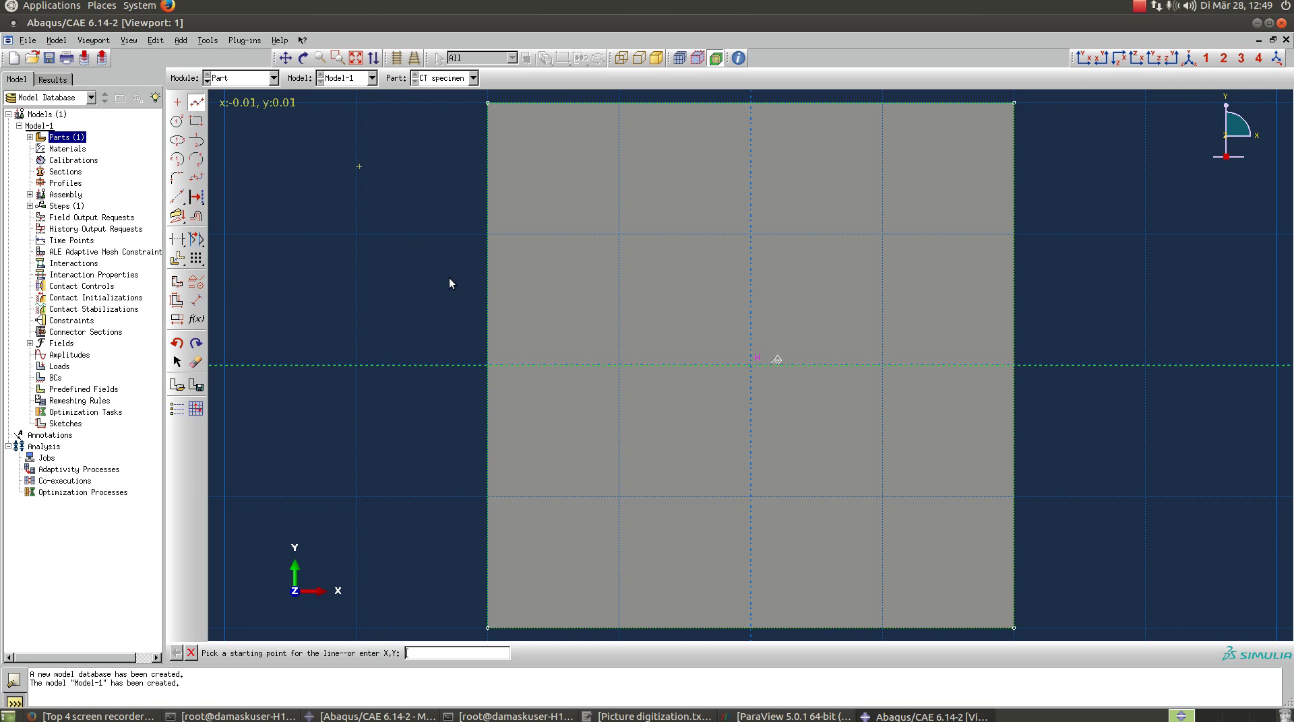
left_click(491, 326)
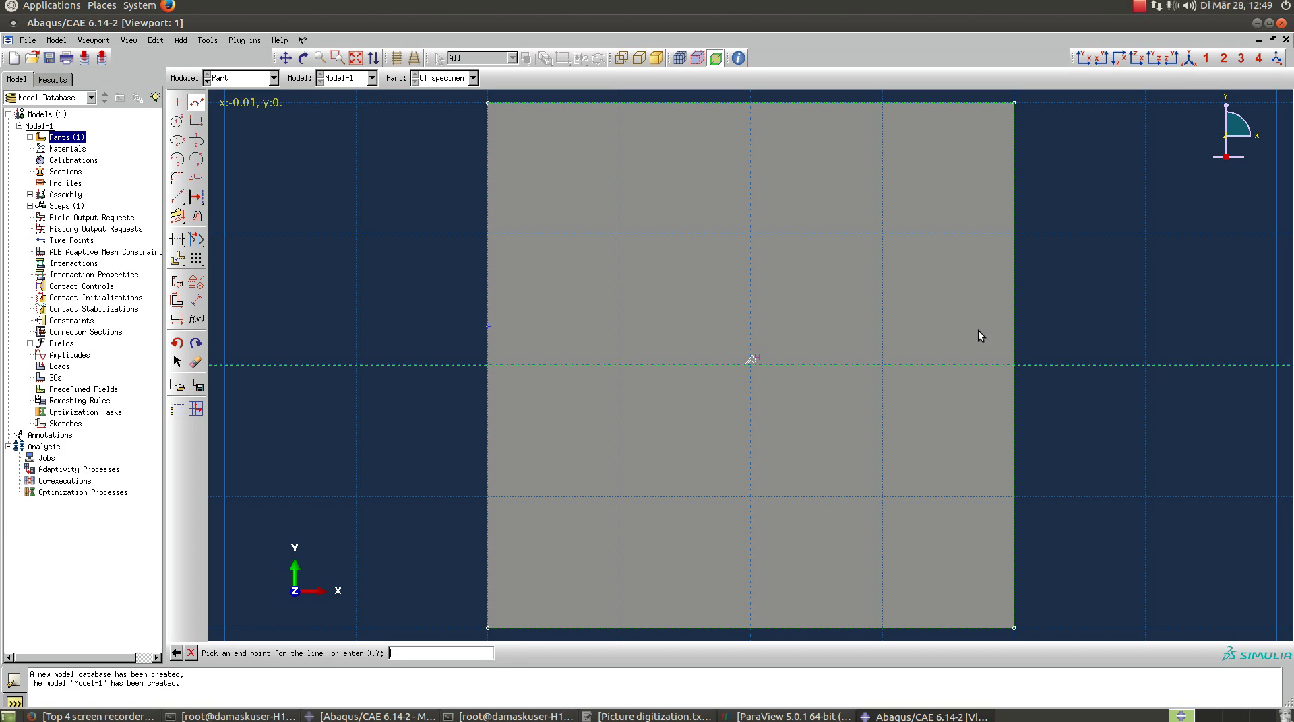
left_click(1016, 327)
middle_click(1056, 336)
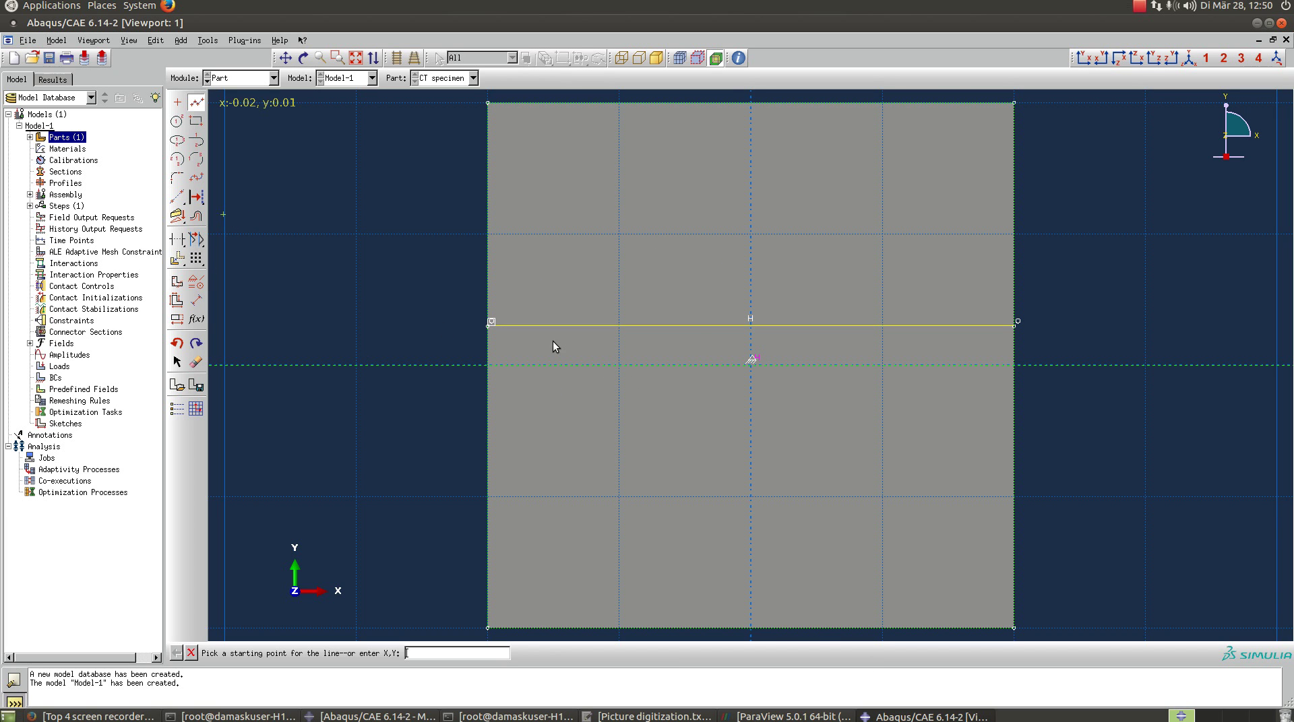
Mirror a copy of the horizontal line about the fixed construction line.
left_click(178, 261)
left_click_drag(181, 265, 255, 263)
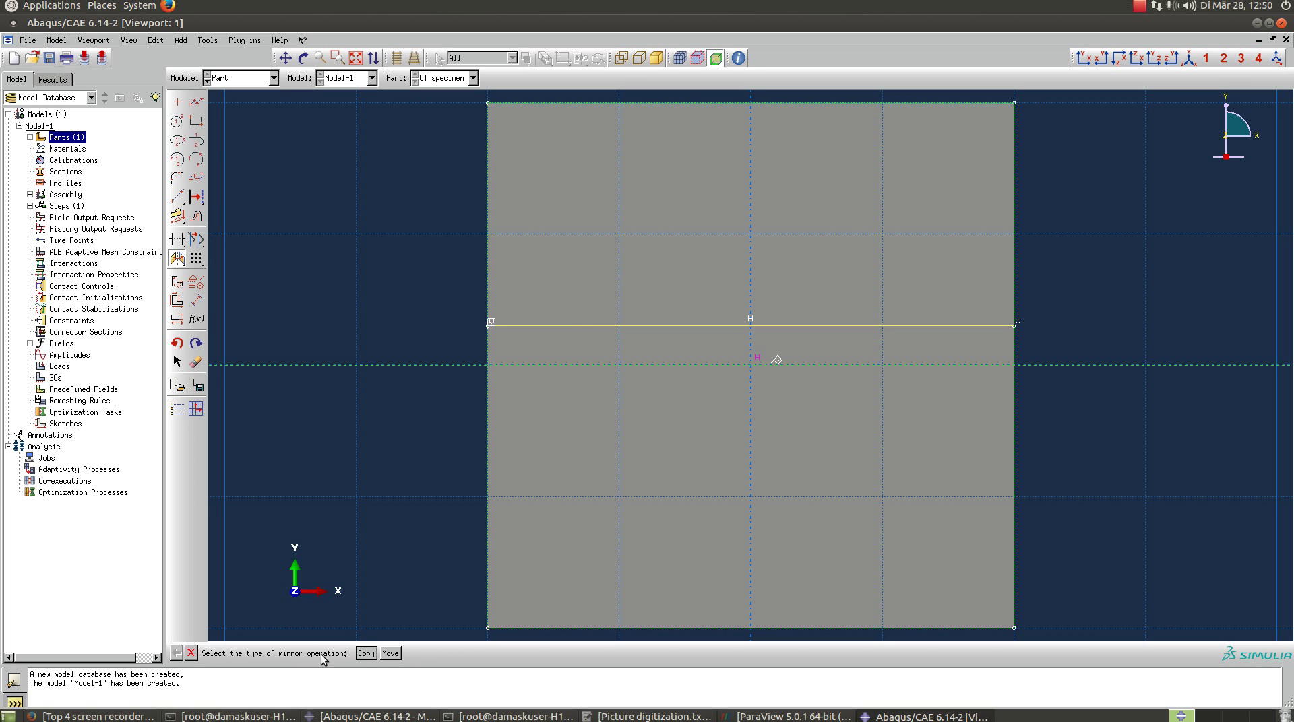
left_click(369, 655)
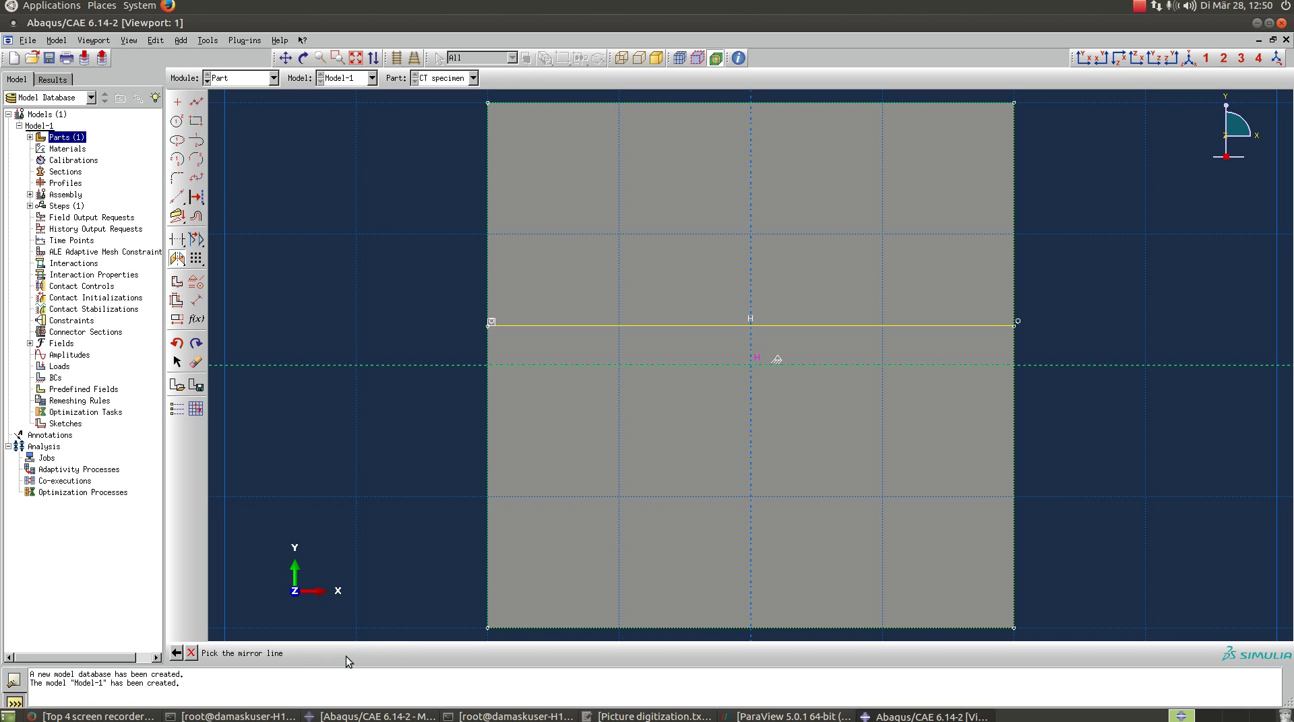
left_click(683, 365)
left_click(671, 327)
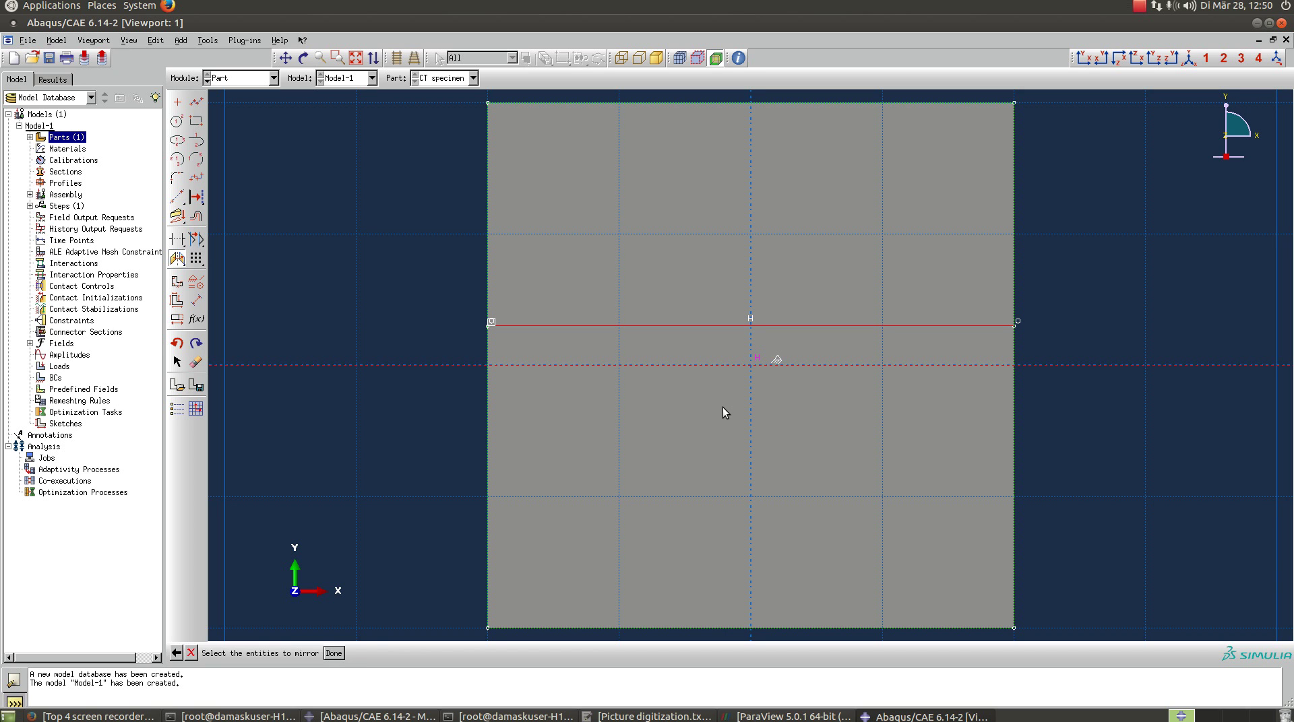
left_click(338, 654)
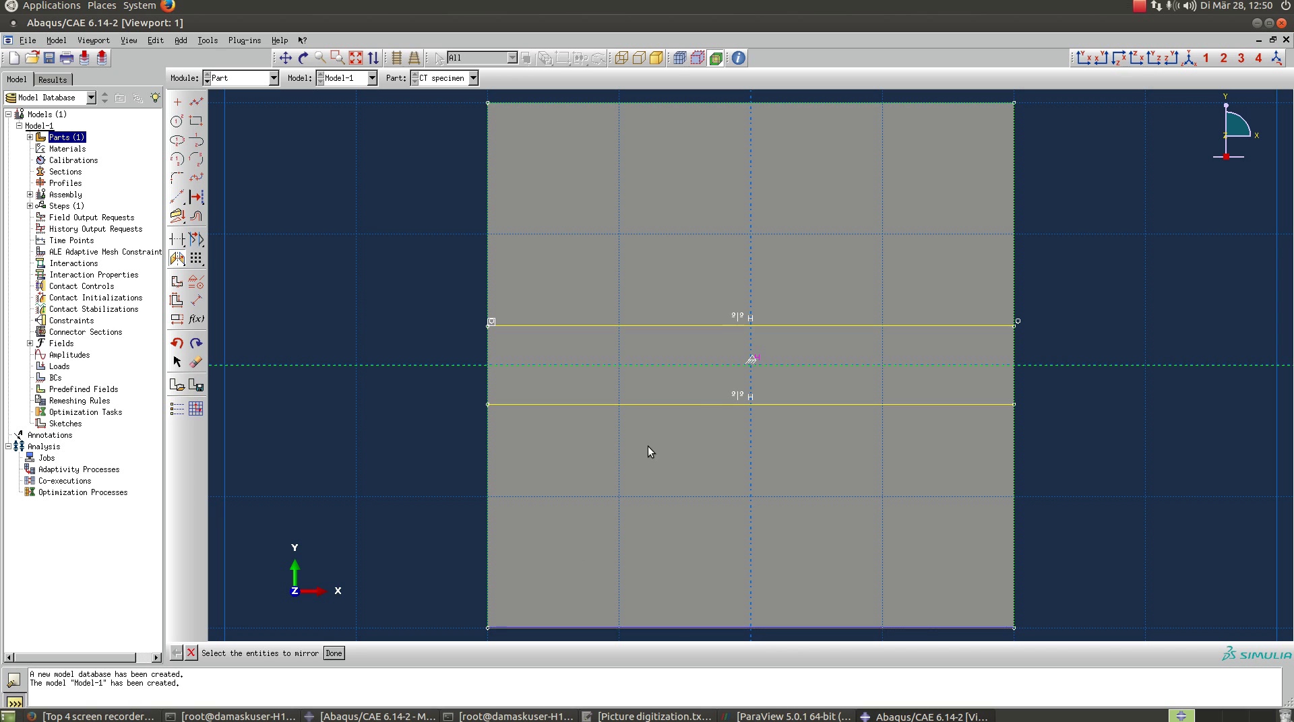
Dimension the distance between the construction line and the upper partition line, setting it to 3e-3.
left_click(197, 300)
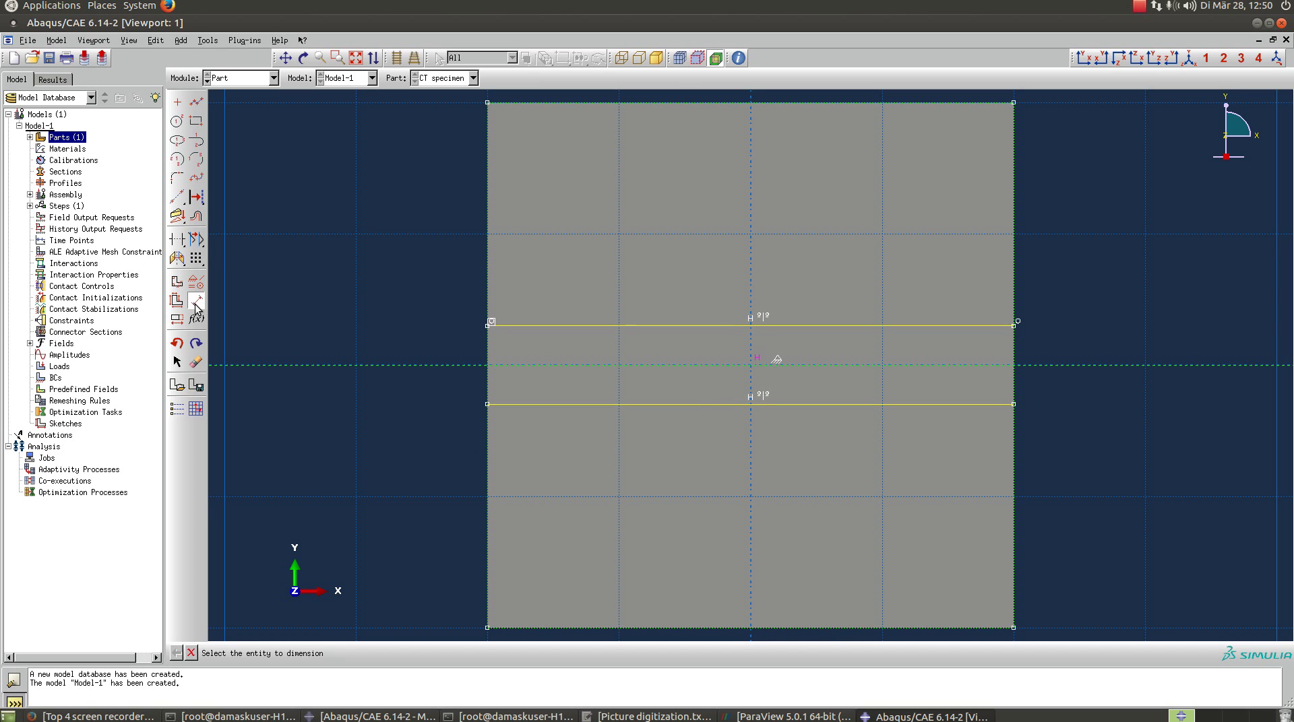
left_click(882, 366)
left_click(876, 327)
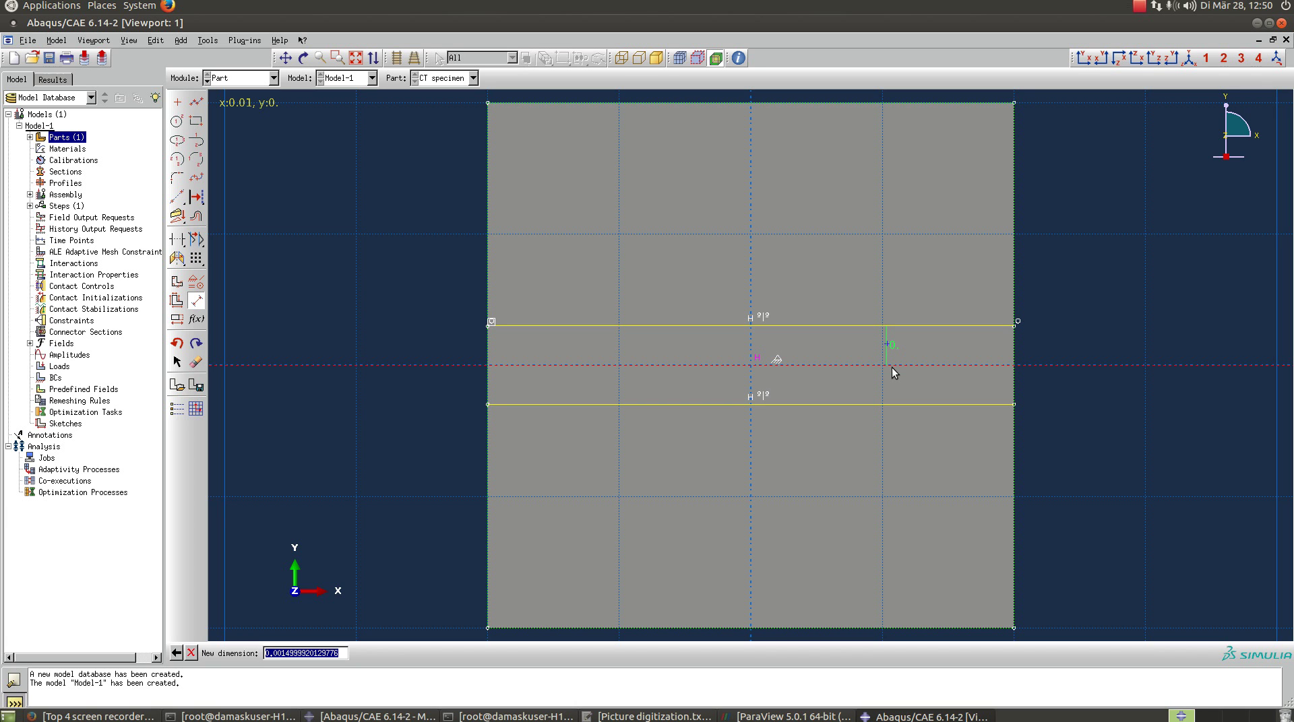
type("3e-3")
key("Return")
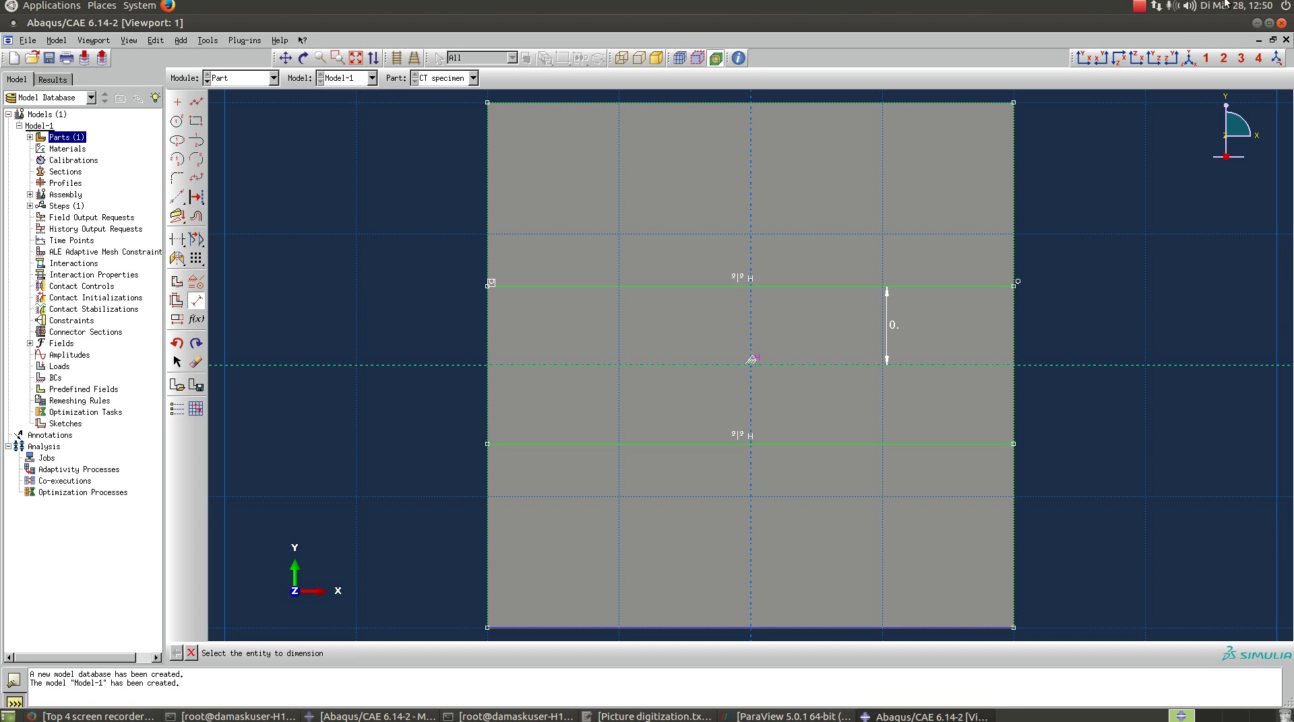
left_click(1256, 23)
left_click(1138, 6)
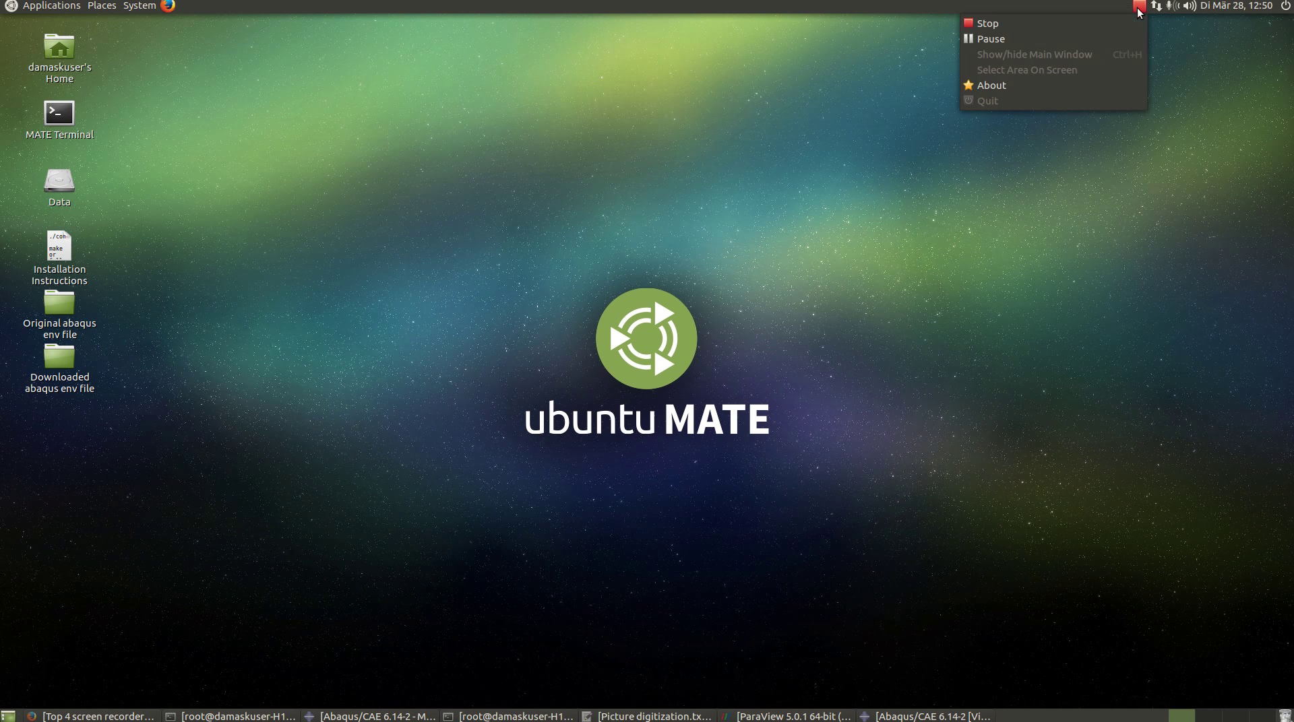
left_click(1001, 36)
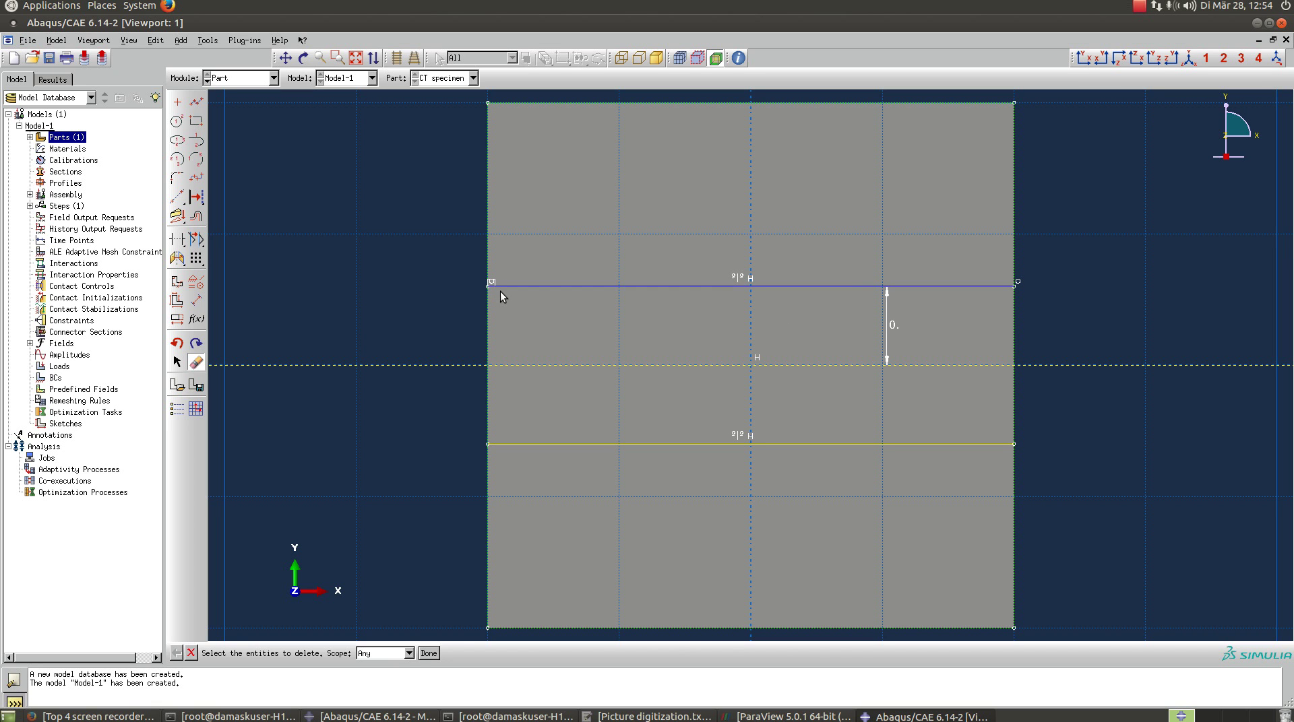
Finish the partition sketch and split the face along the two horizontal lines, ending the face partition command.
left_click(428, 654)
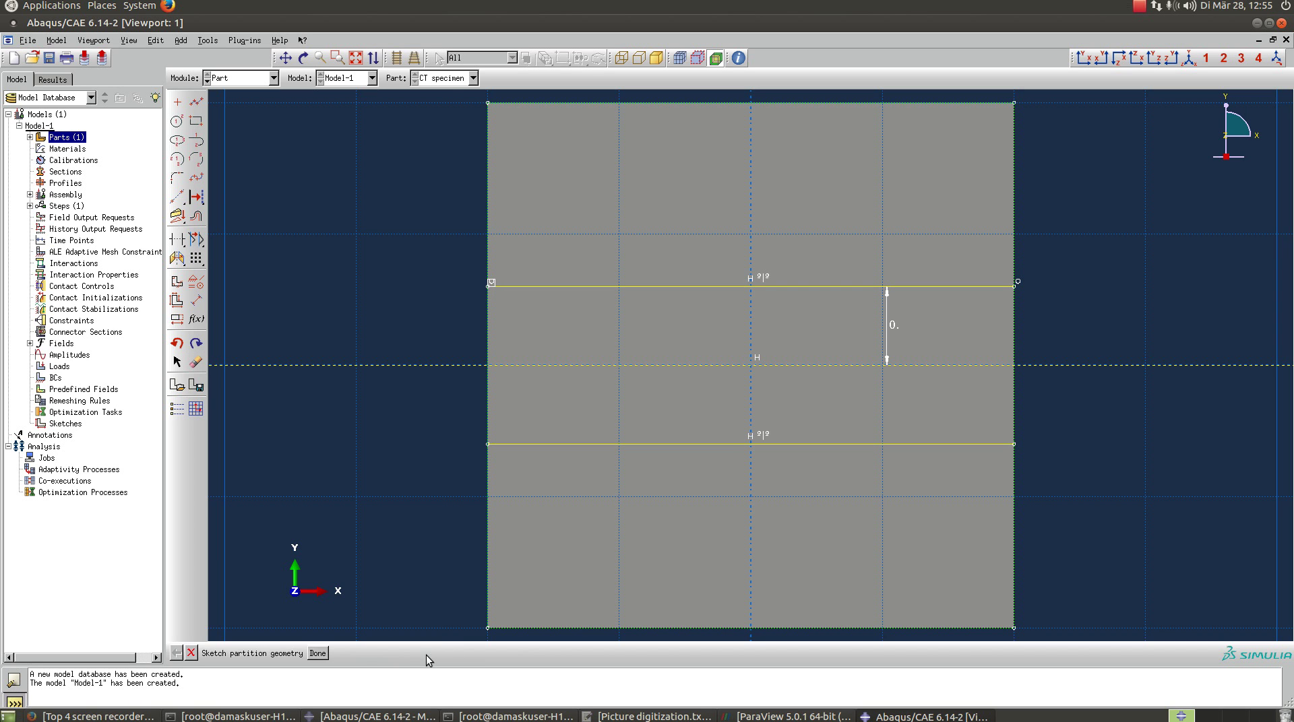
left_click(317, 652)
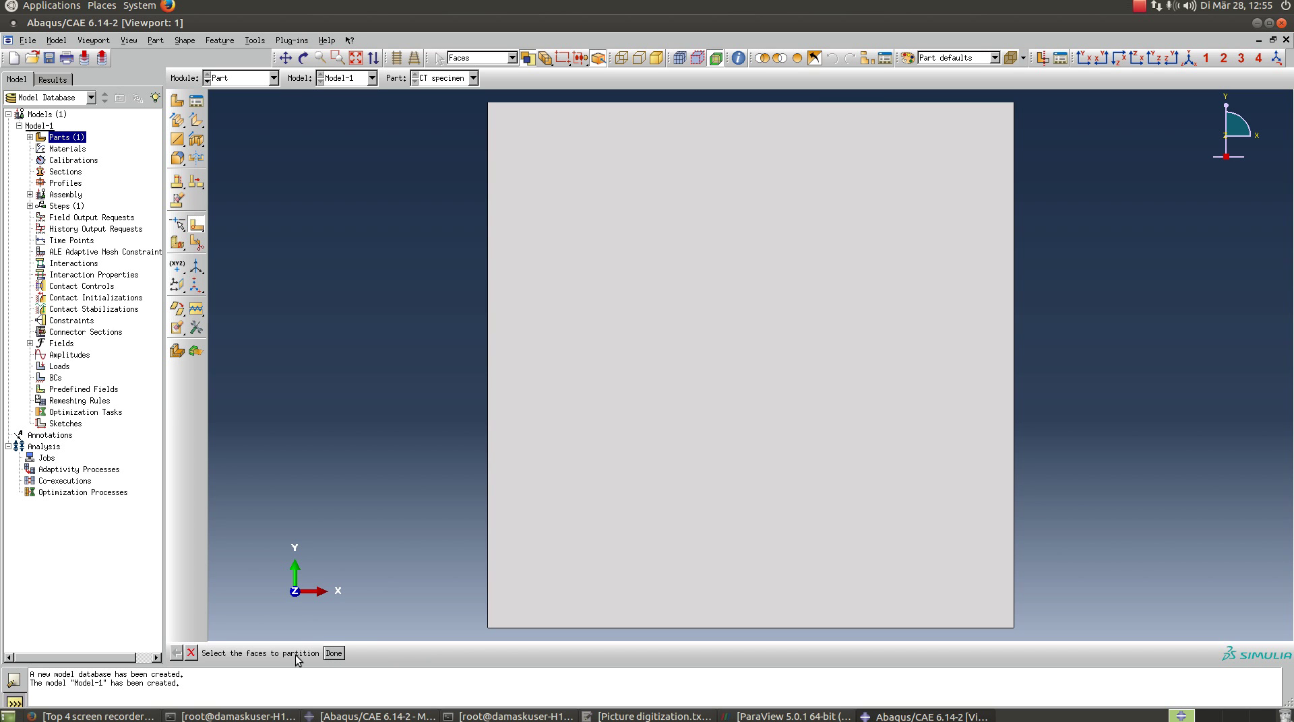
left_click(331, 653)
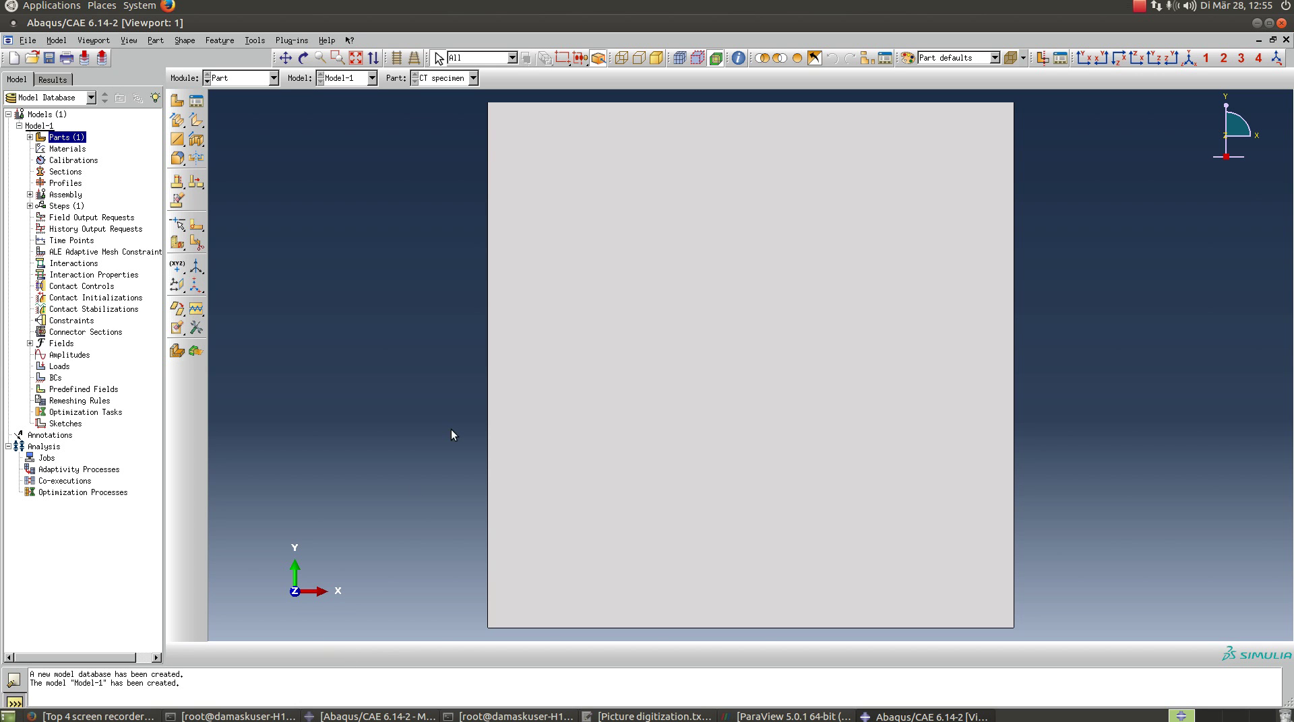
Open the section sketch of the CT specimen's Partition face-1 feature for editing.
left_click(29, 137)
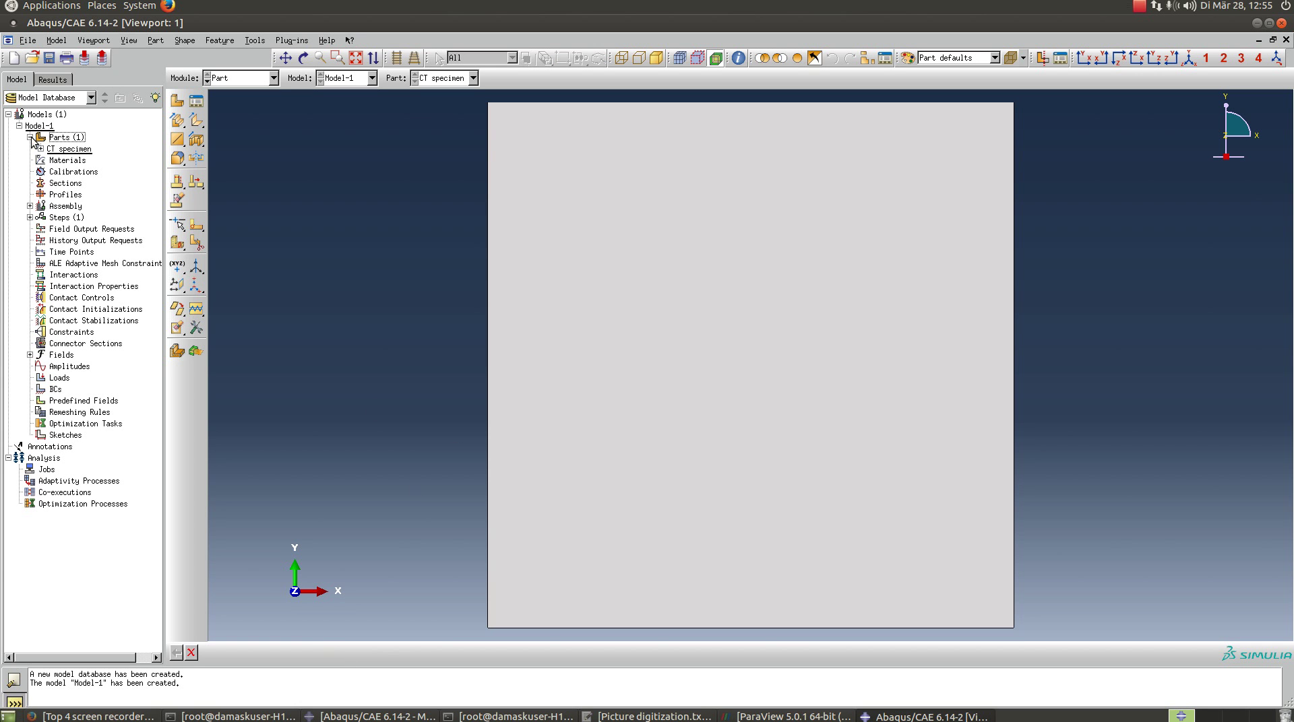
left_click(41, 149)
left_click(52, 160)
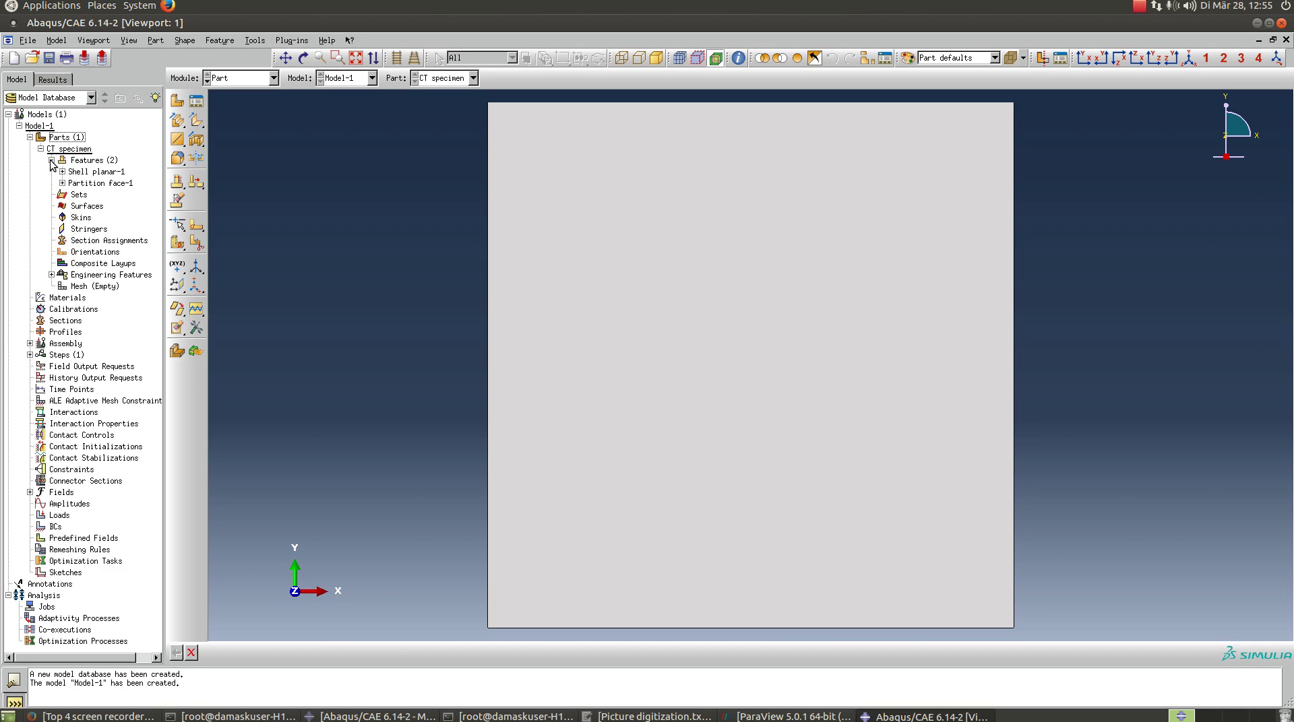
left_click(112, 185)
double_click(113, 188)
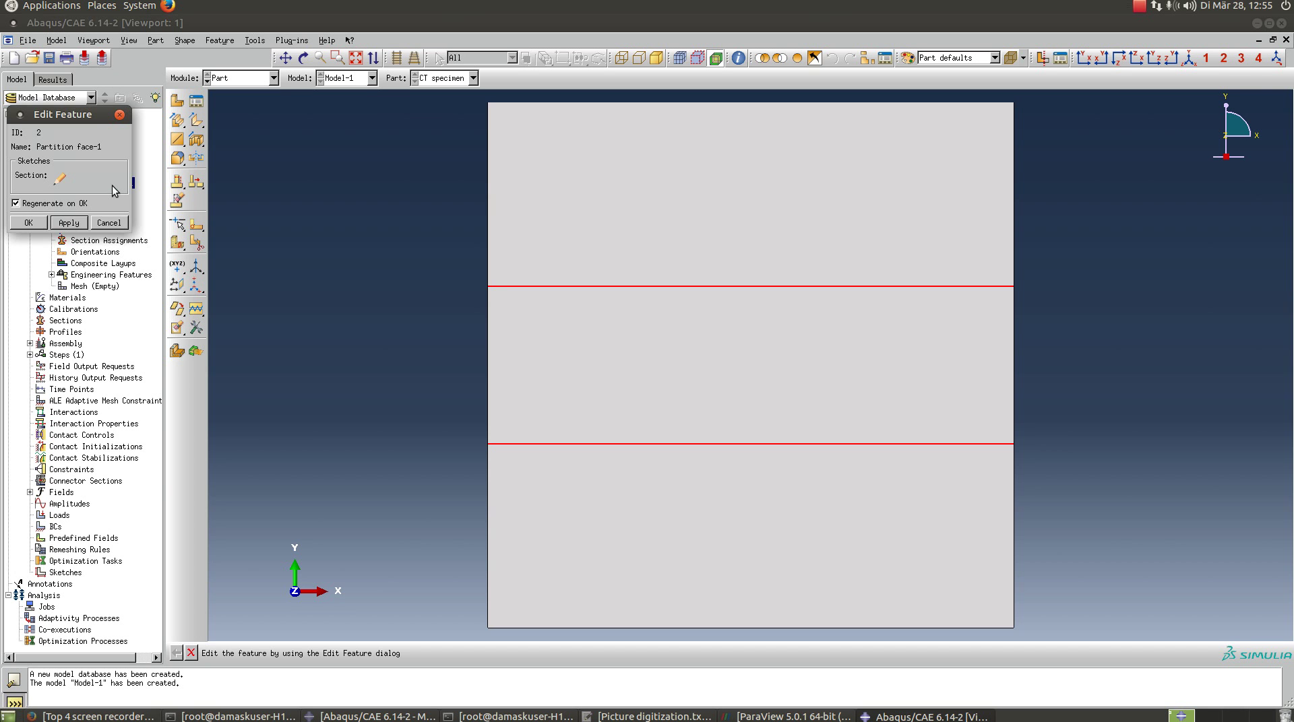
left_click(59, 179)
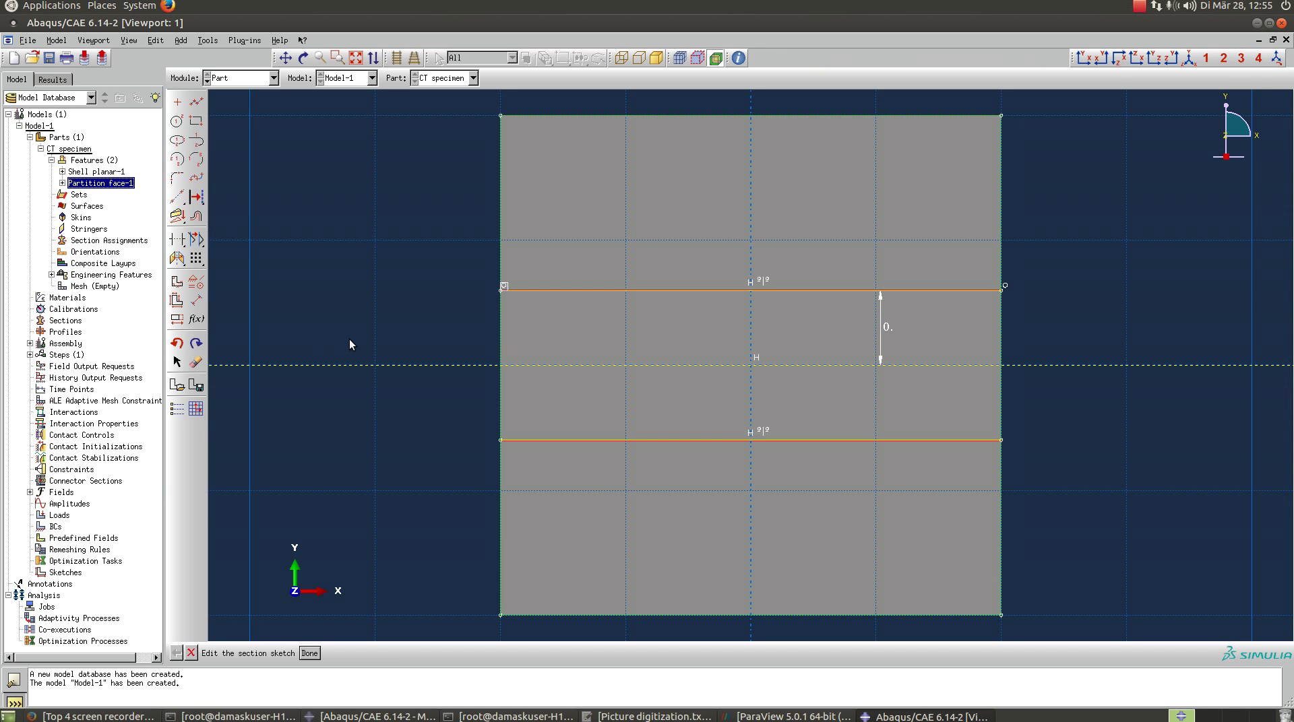
Draw vertical lines joining the left ends and the right ends of the two horizontal partition lines.
left_click(196, 102)
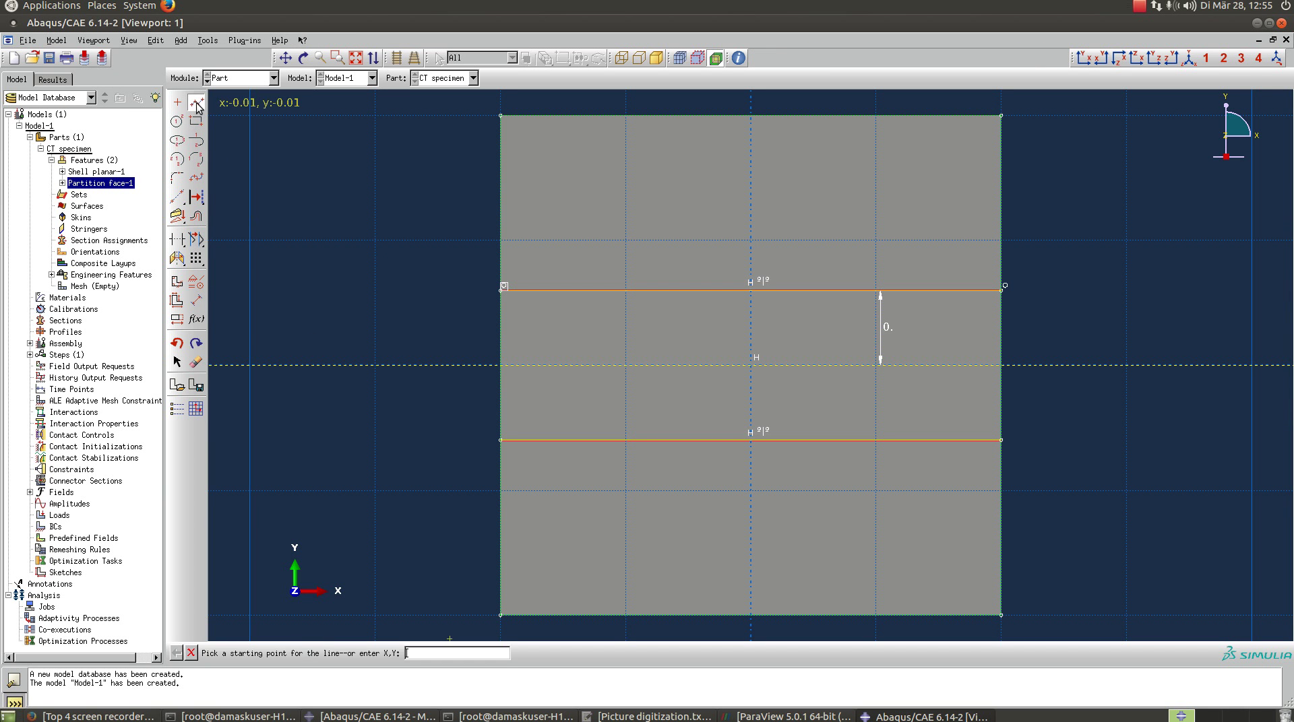
left_click(500, 291)
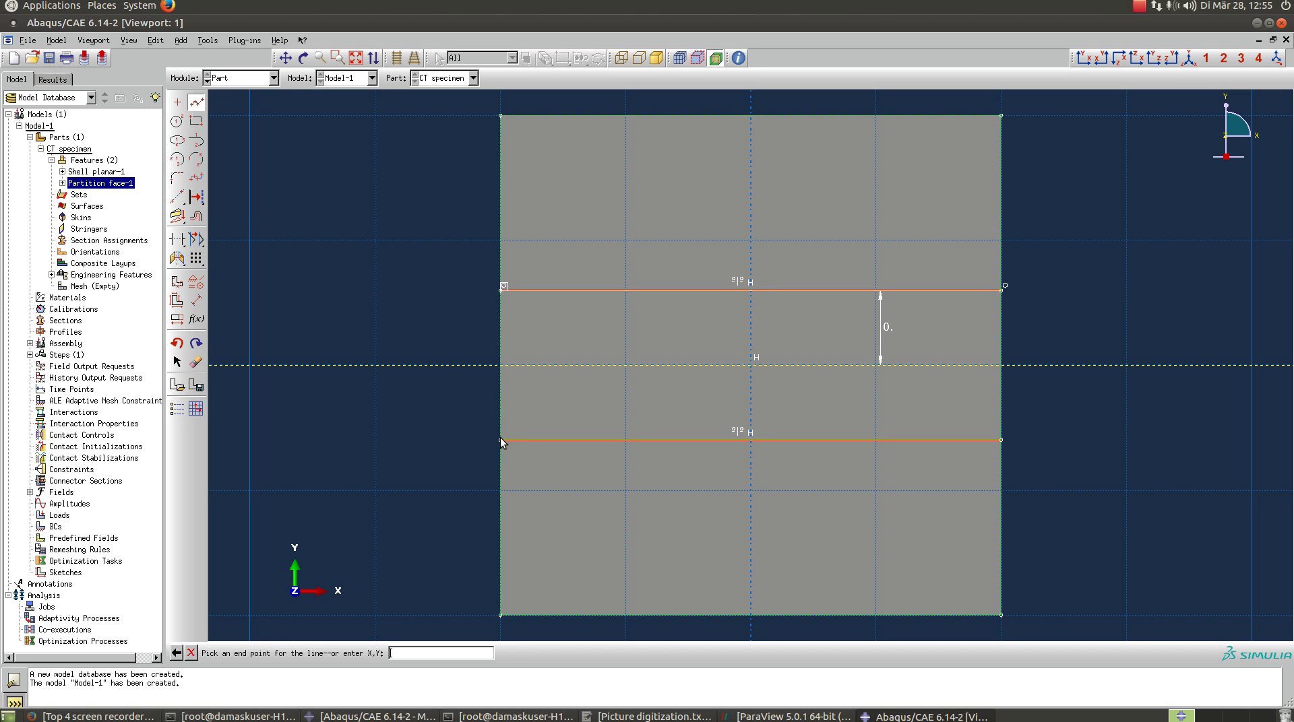
left_click(500, 439)
middle_click(1007, 295)
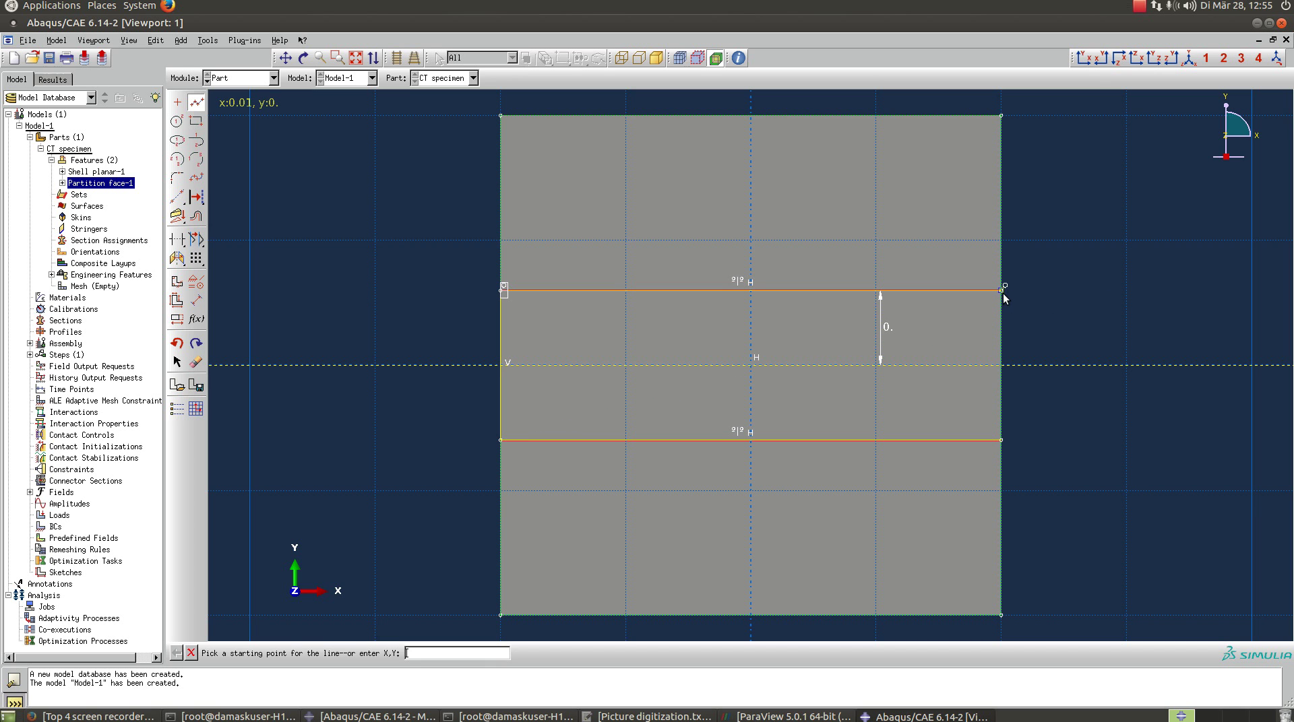
left_click(1000, 290)
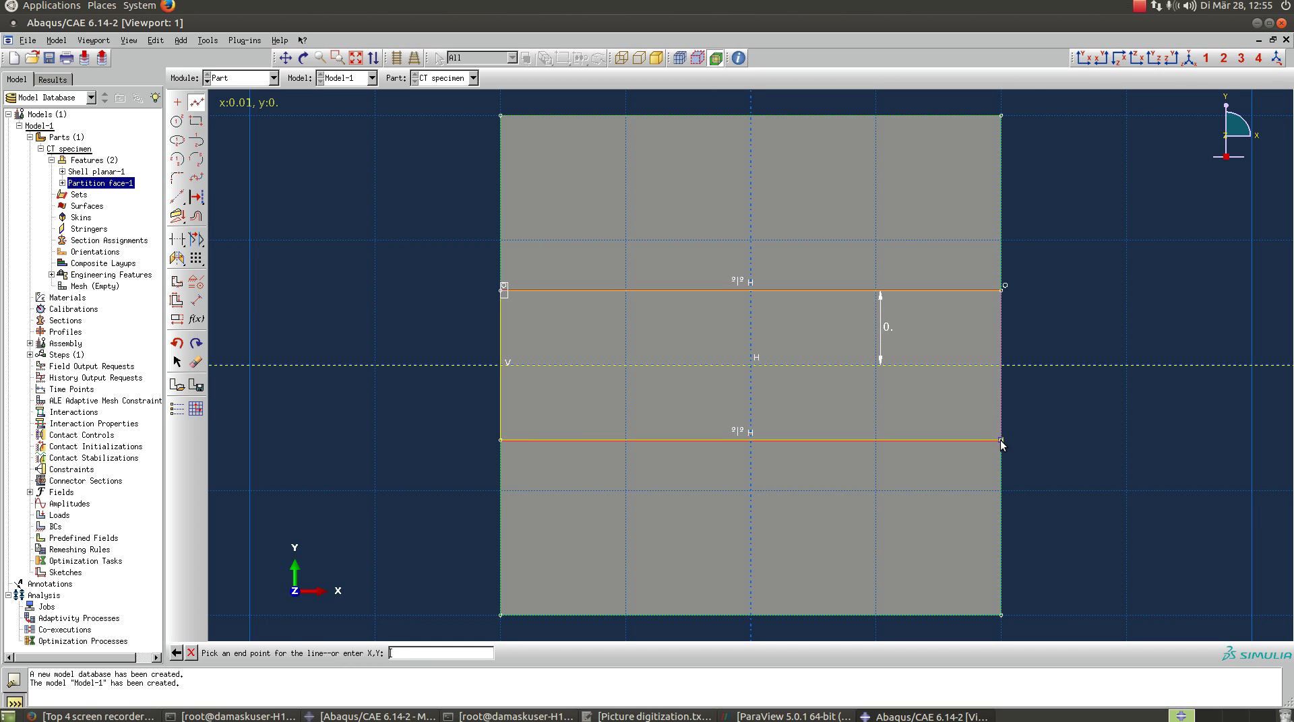
left_click(1036, 442)
middle_click(1037, 441)
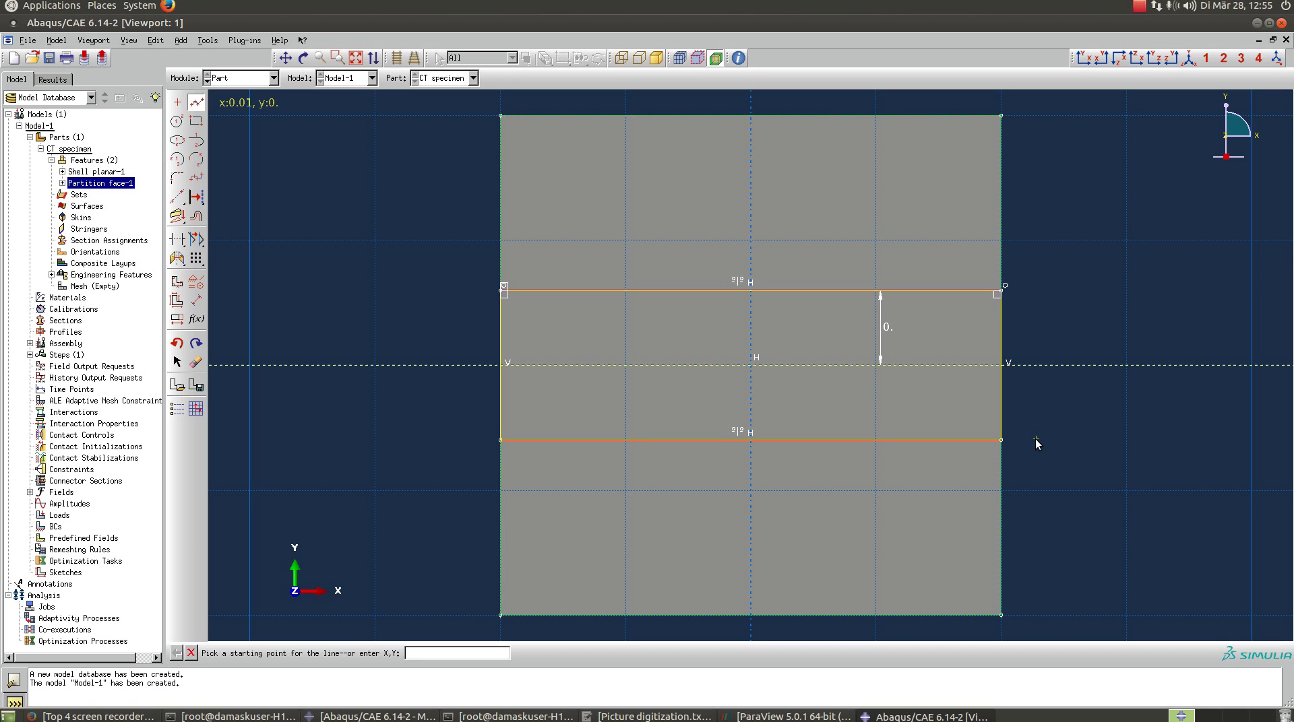
Finish the section sketch and accept the edited partition feature so that it regenerates.
middle_click(1036, 442)
middle_click(1034, 438)
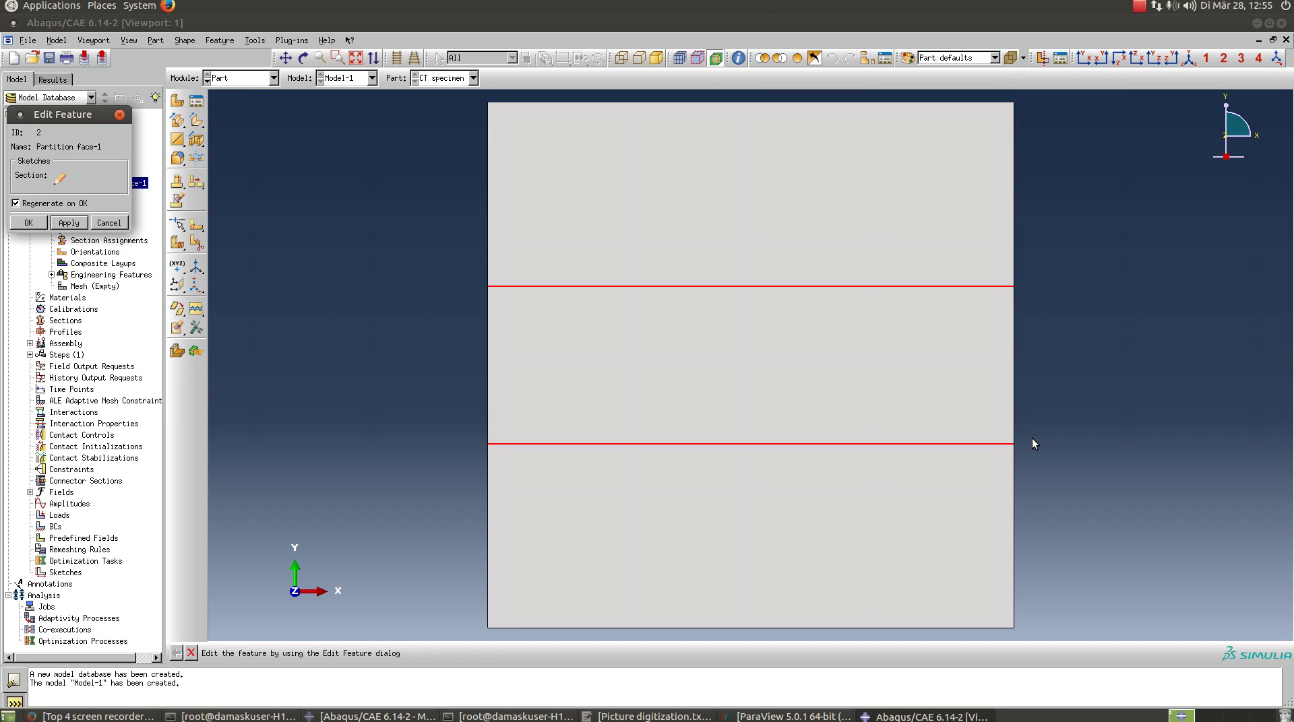
left_click(28, 223)
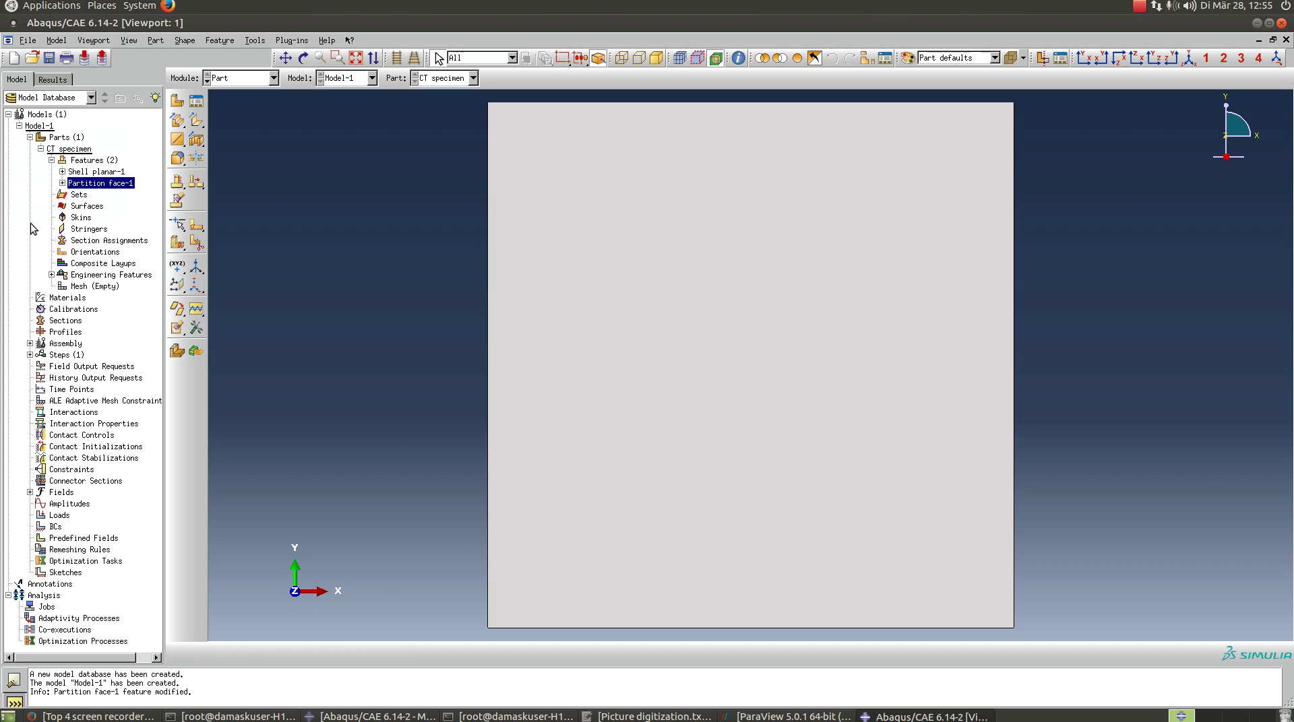
scroll(706, 369, "down", 3)
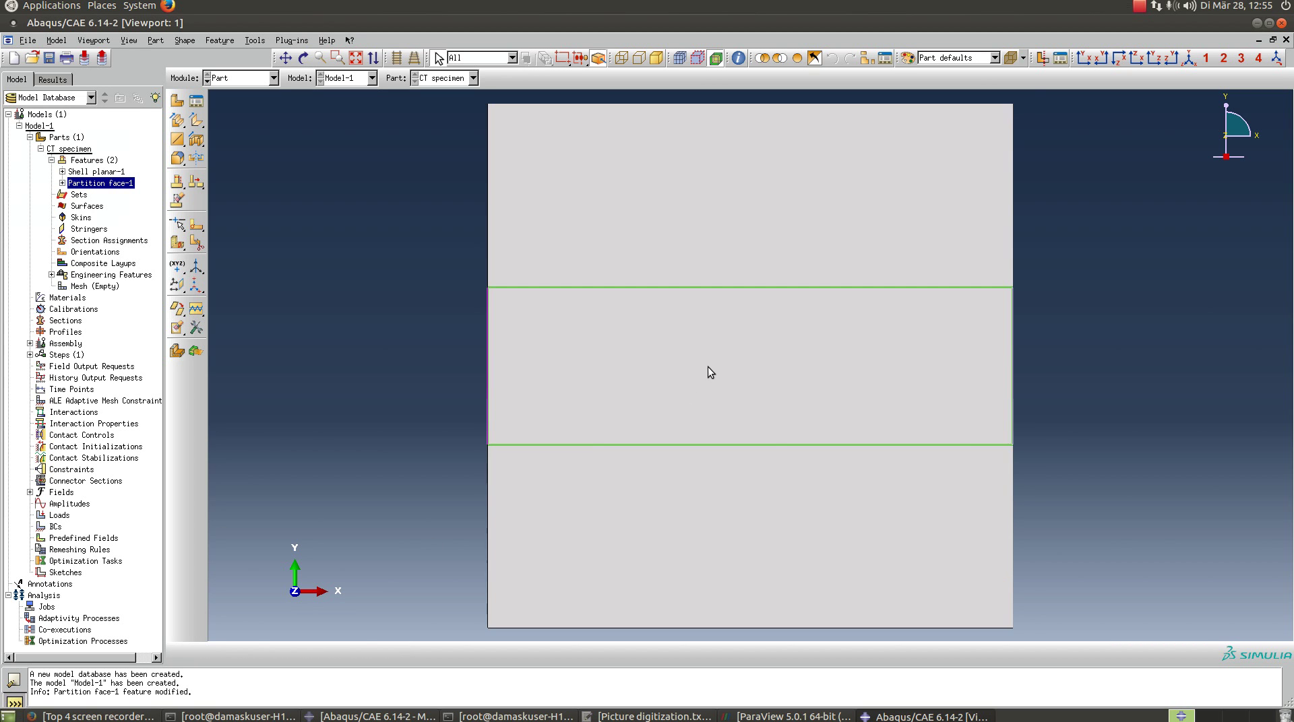
scroll(735, 352, "up", 1)
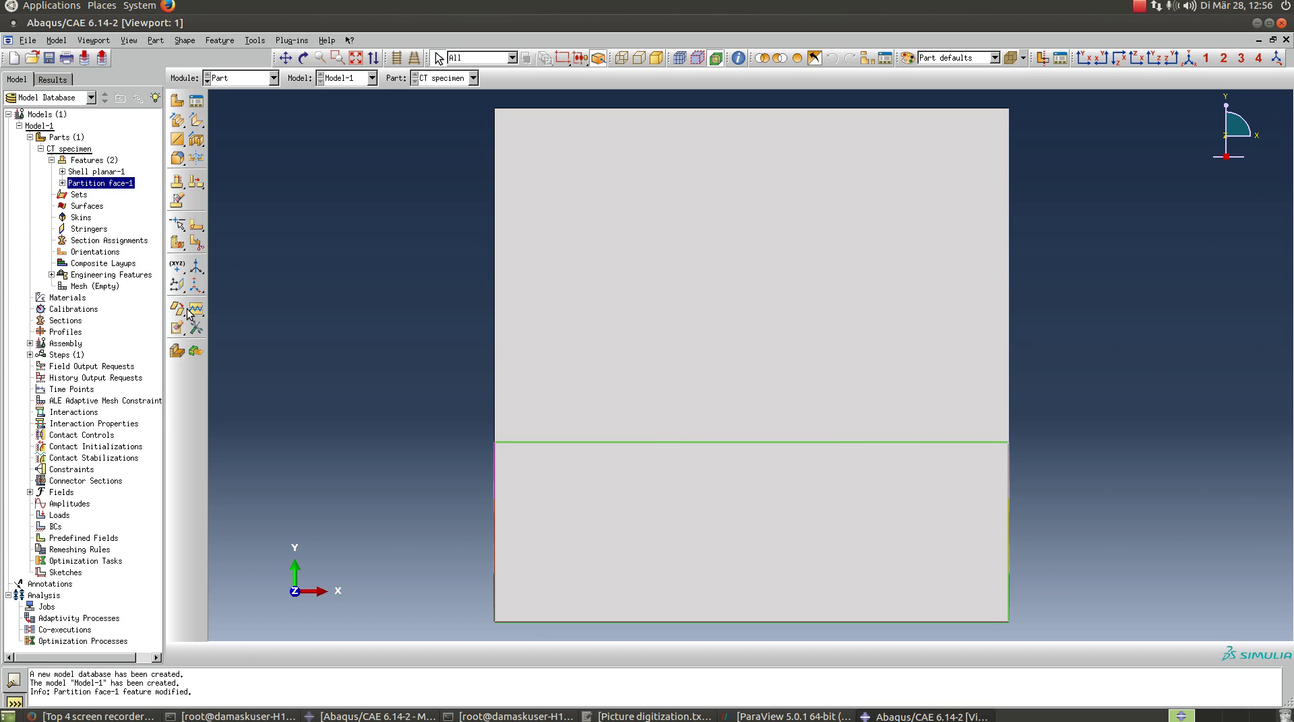
Create the material Material-1 with isotropic elastic behavior, Young's modulus 210e9 and Poisson's ratio 0.3.
left_click(62, 300)
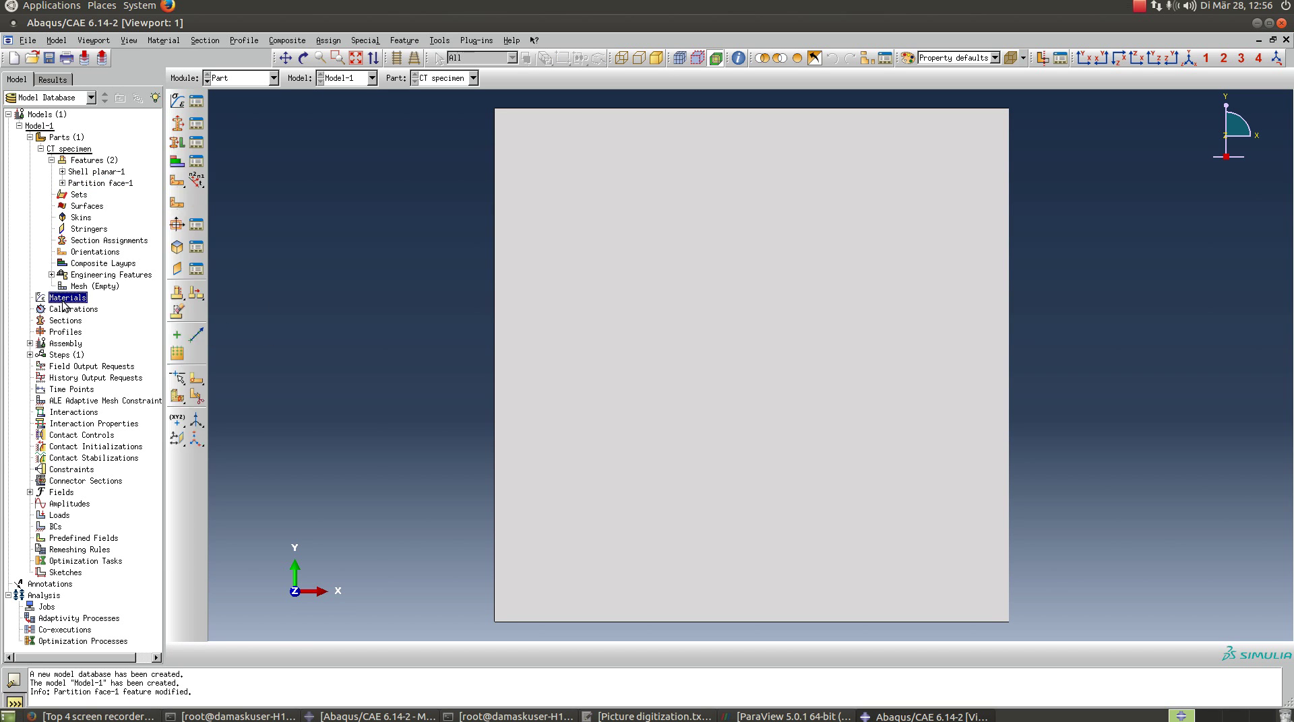
double_click(62, 301)
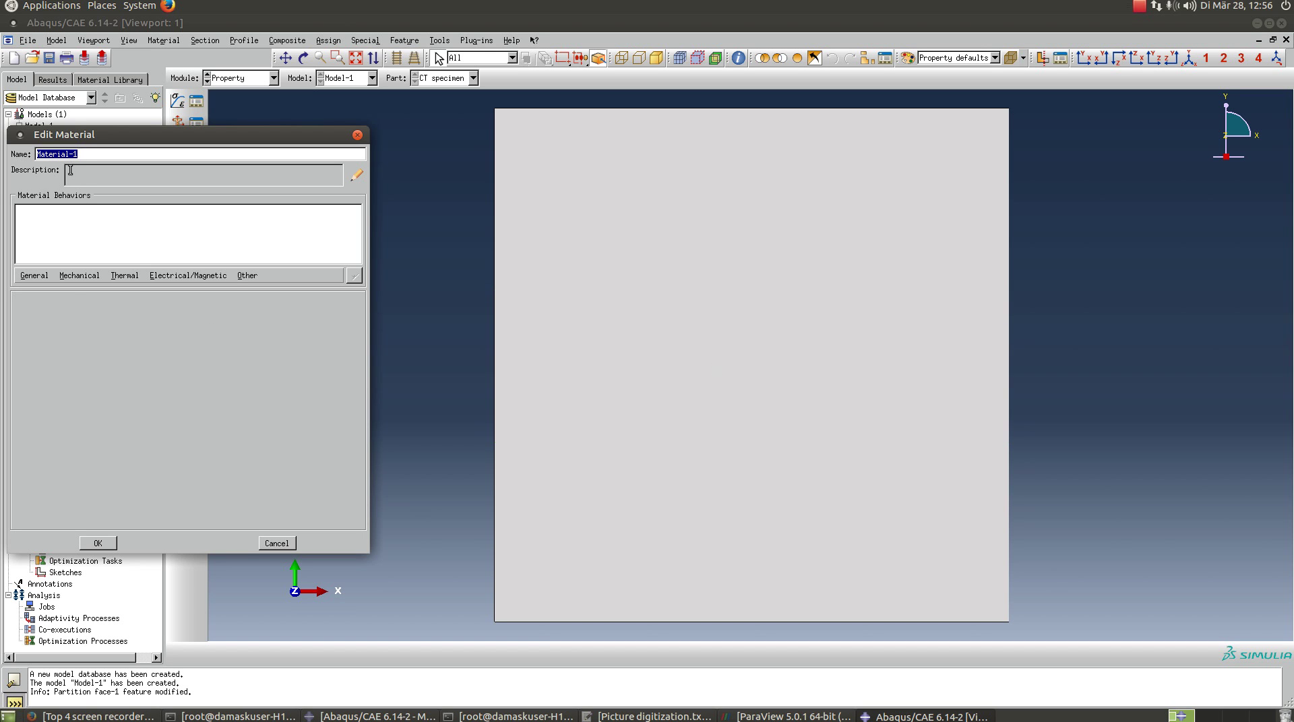
left_click(79, 275)
mouse_move(111, 289)
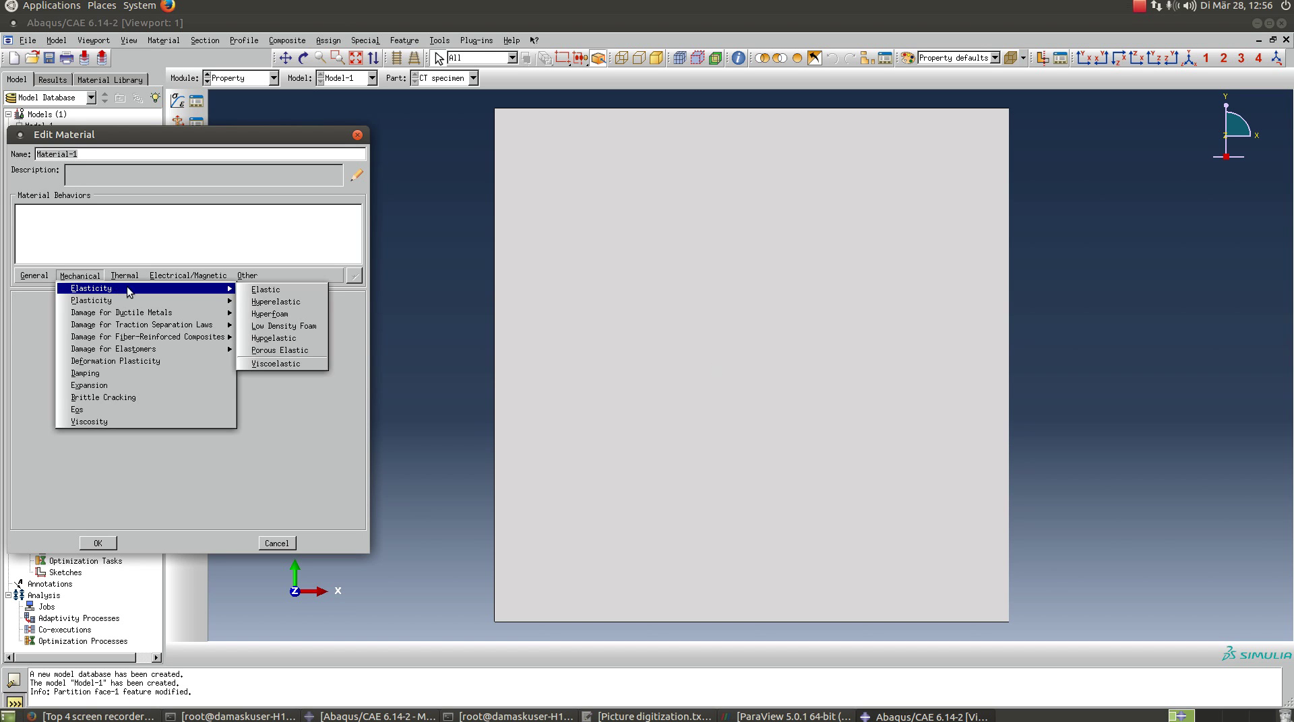
left_click(292, 290)
type("210e")
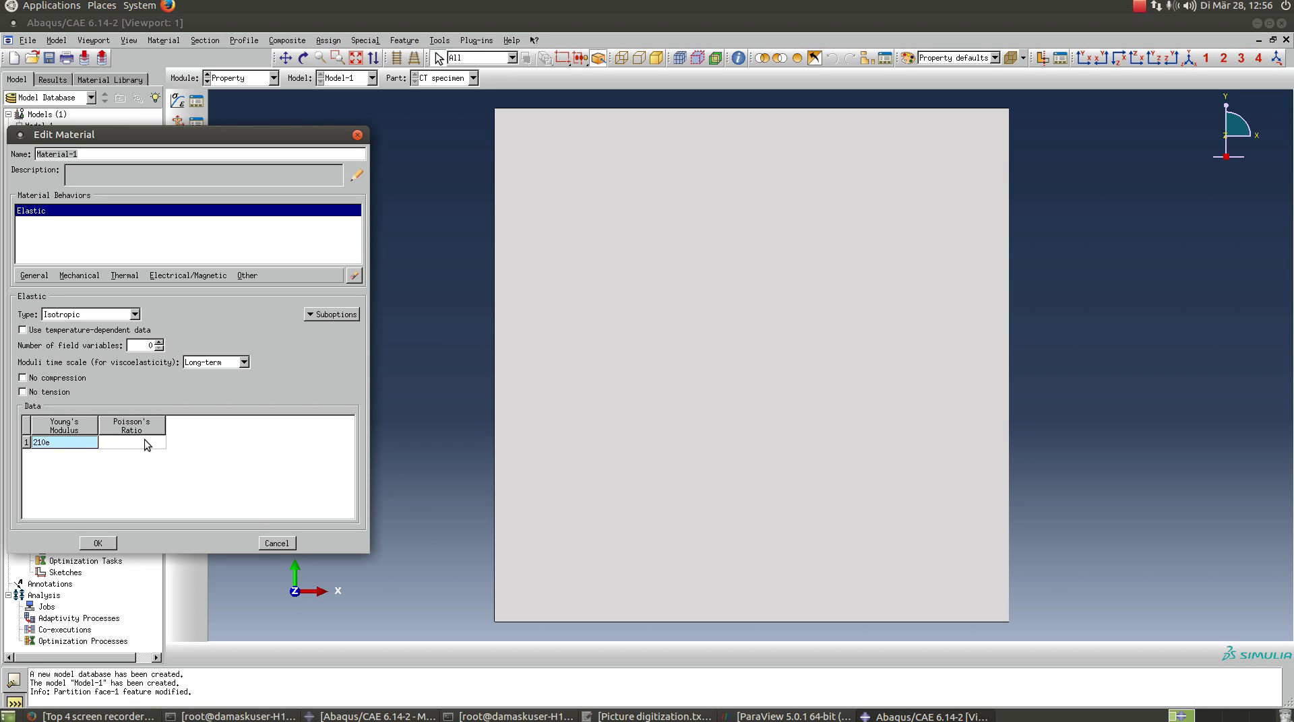
type("9")
left_click(145, 442)
type("0.3")
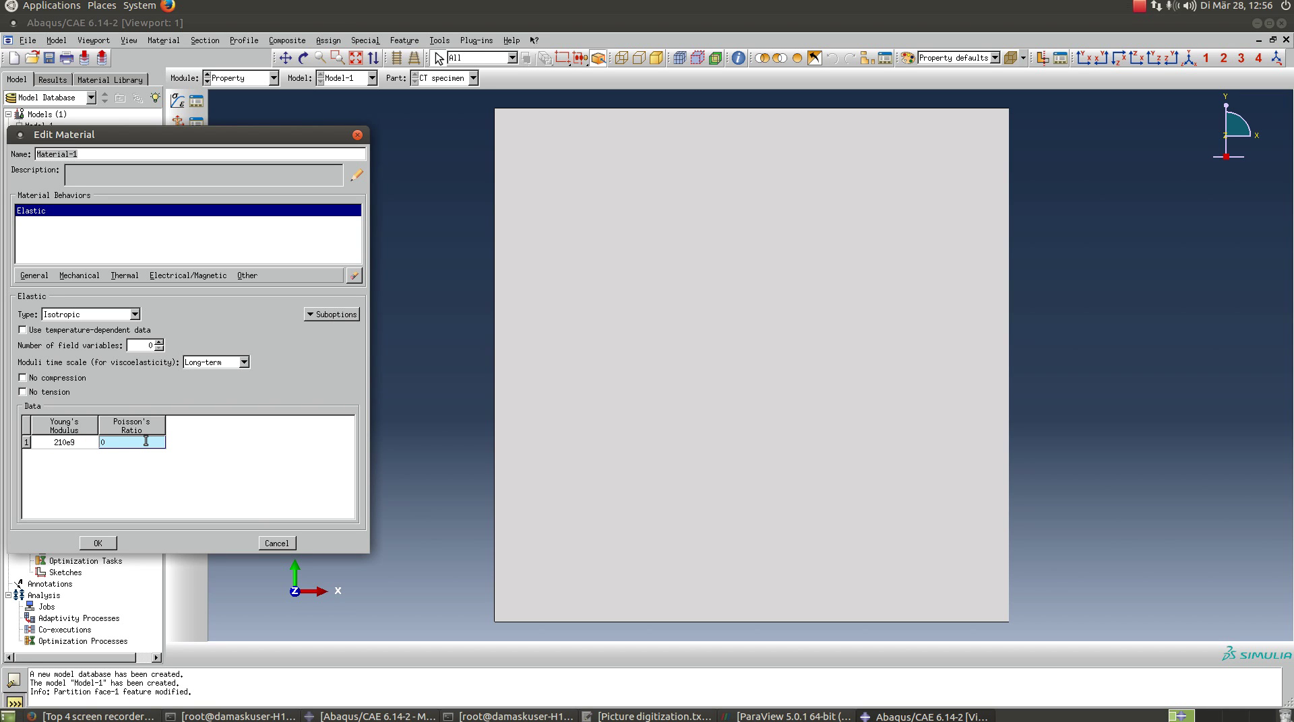
left_click(102, 545)
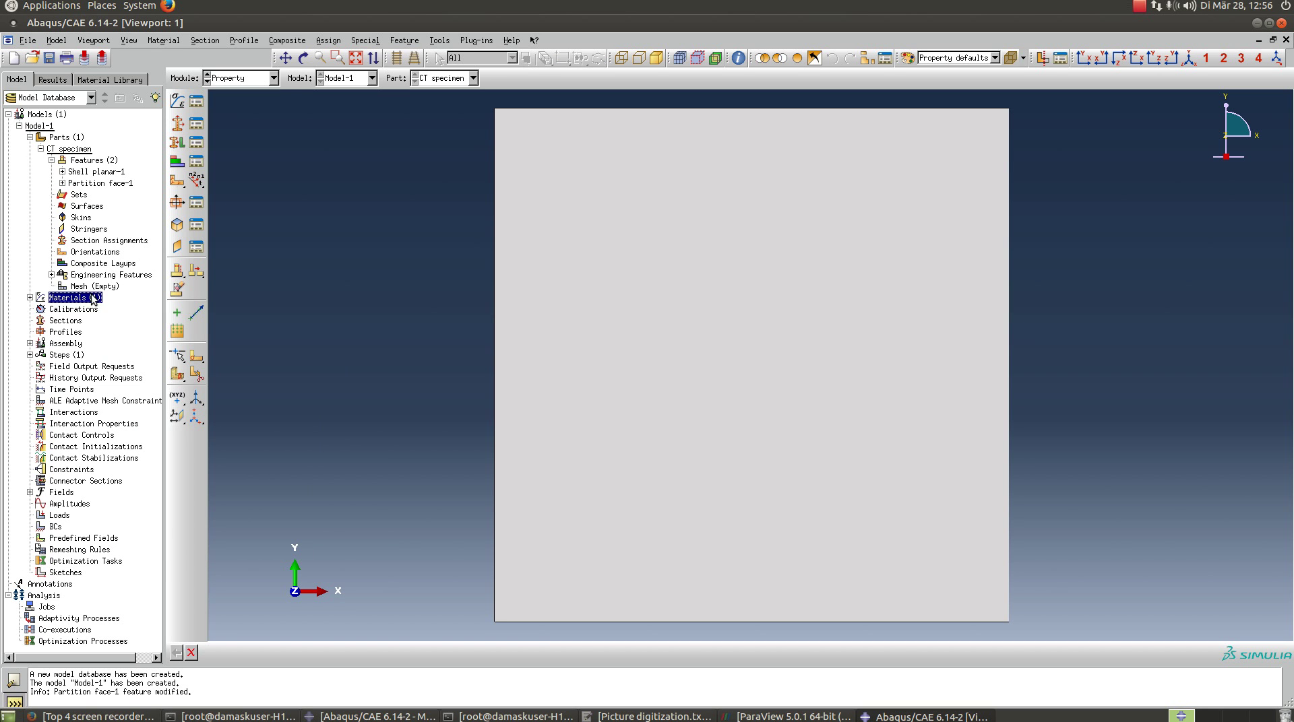
Create the material Material-2 with isotropic elastic behavior, Young's modulus 180e9 and Poisson's ratio 0.3.
double_click(94, 299)
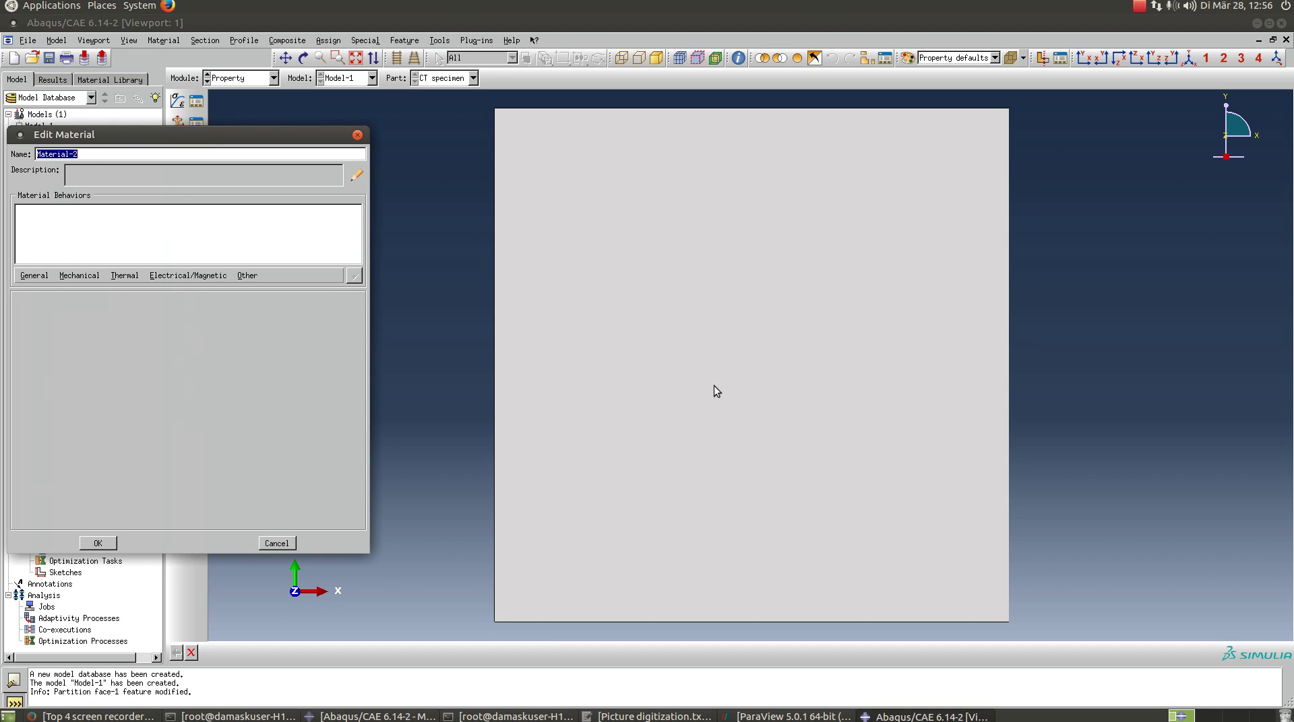
left_click(79, 275)
mouse_move(148, 289)
left_click(304, 290)
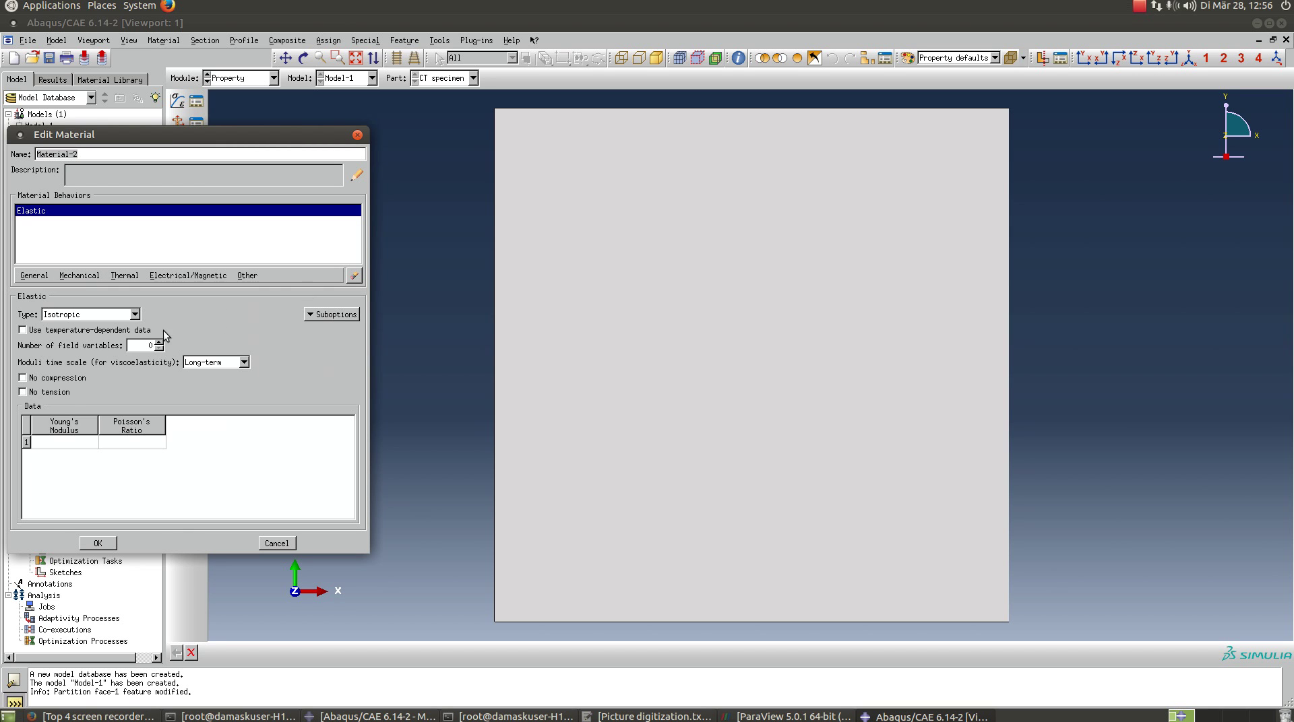
left_click(78, 442)
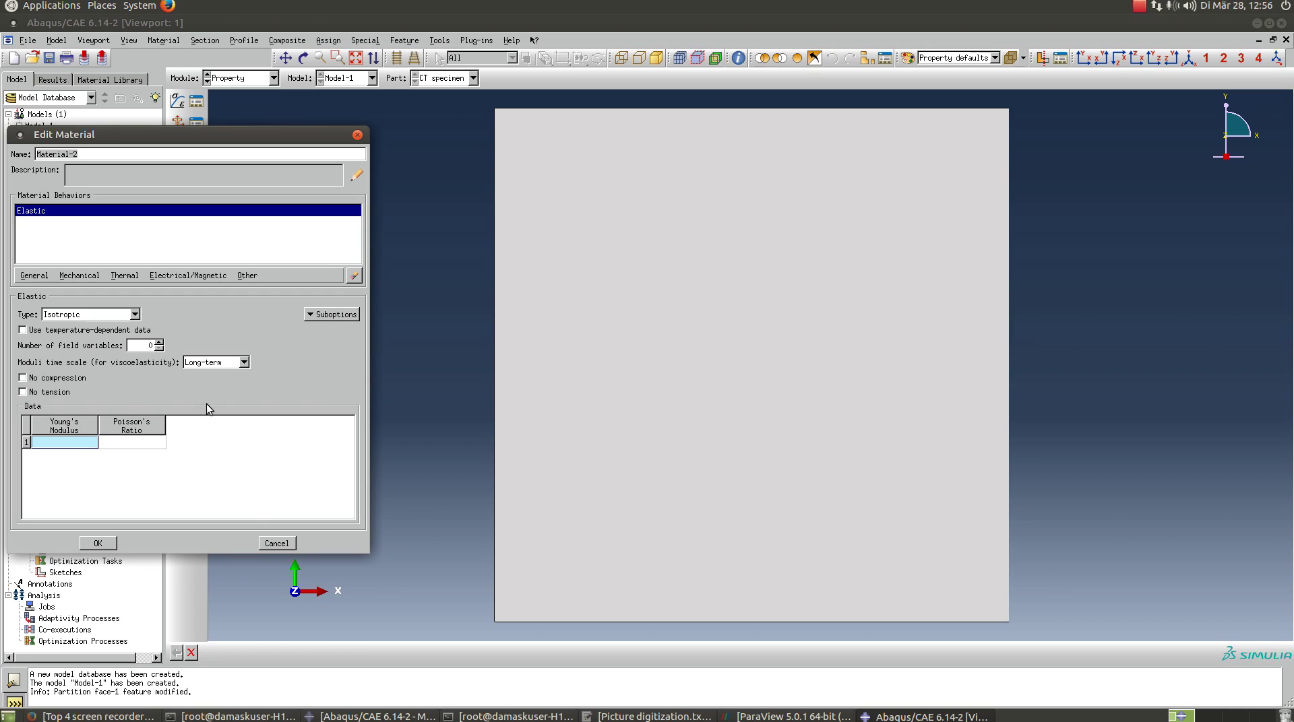
type("180e9")
key("Tab")
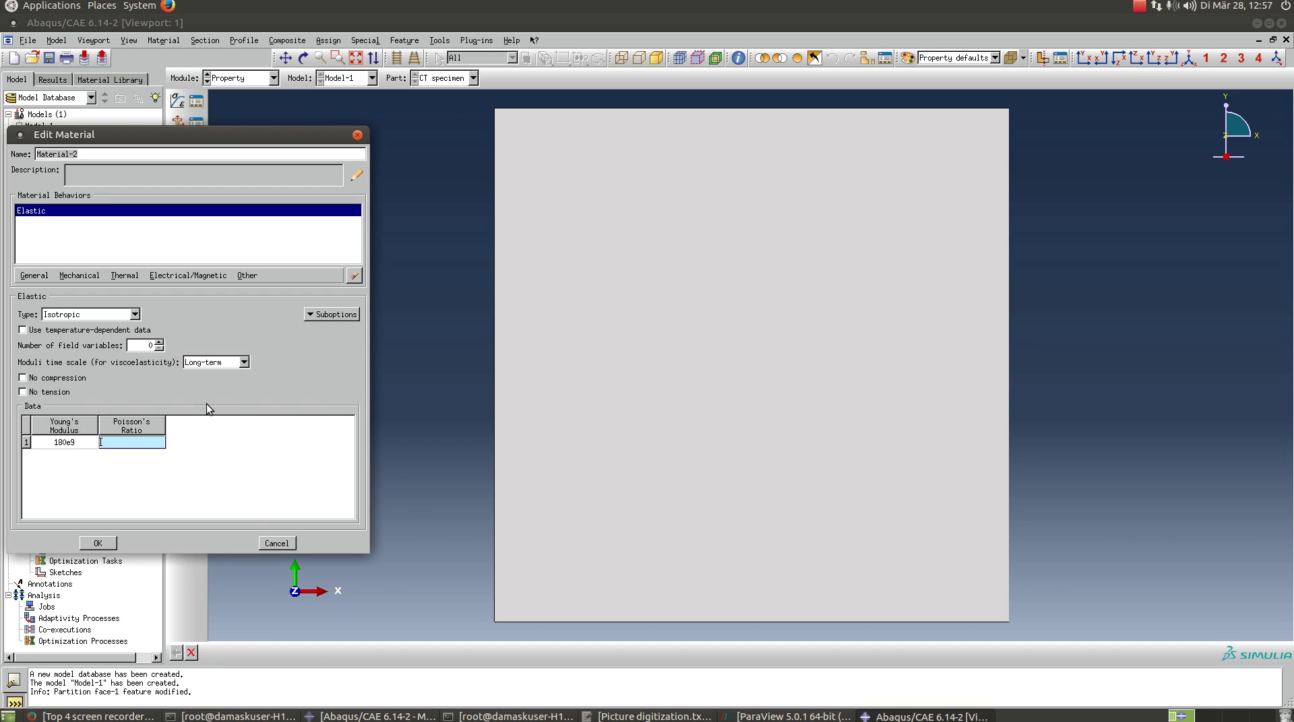
type("0.3")
left_click(101, 543)
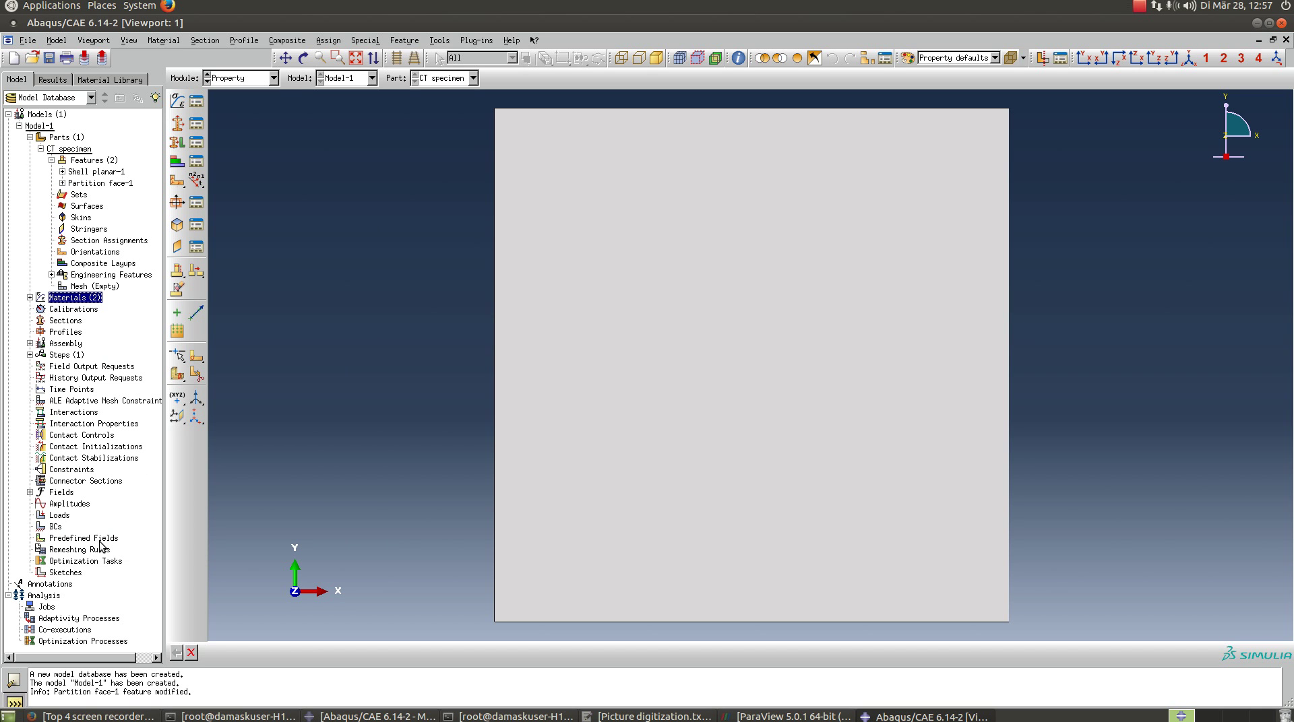
Create a solid homogeneous section named "base metal" with Material-1 and a plane stress/strain thickness of 5e-3.
double_click(67, 322)
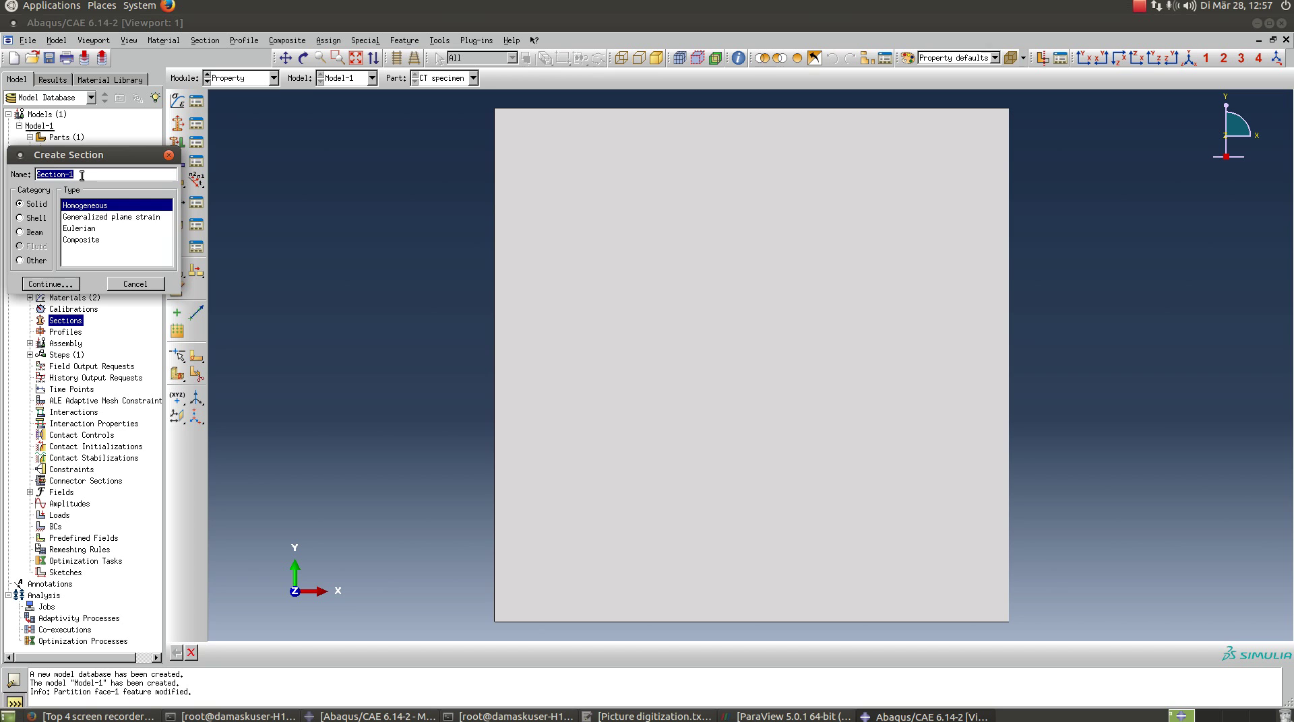
type("base metal")
left_click(74, 286)
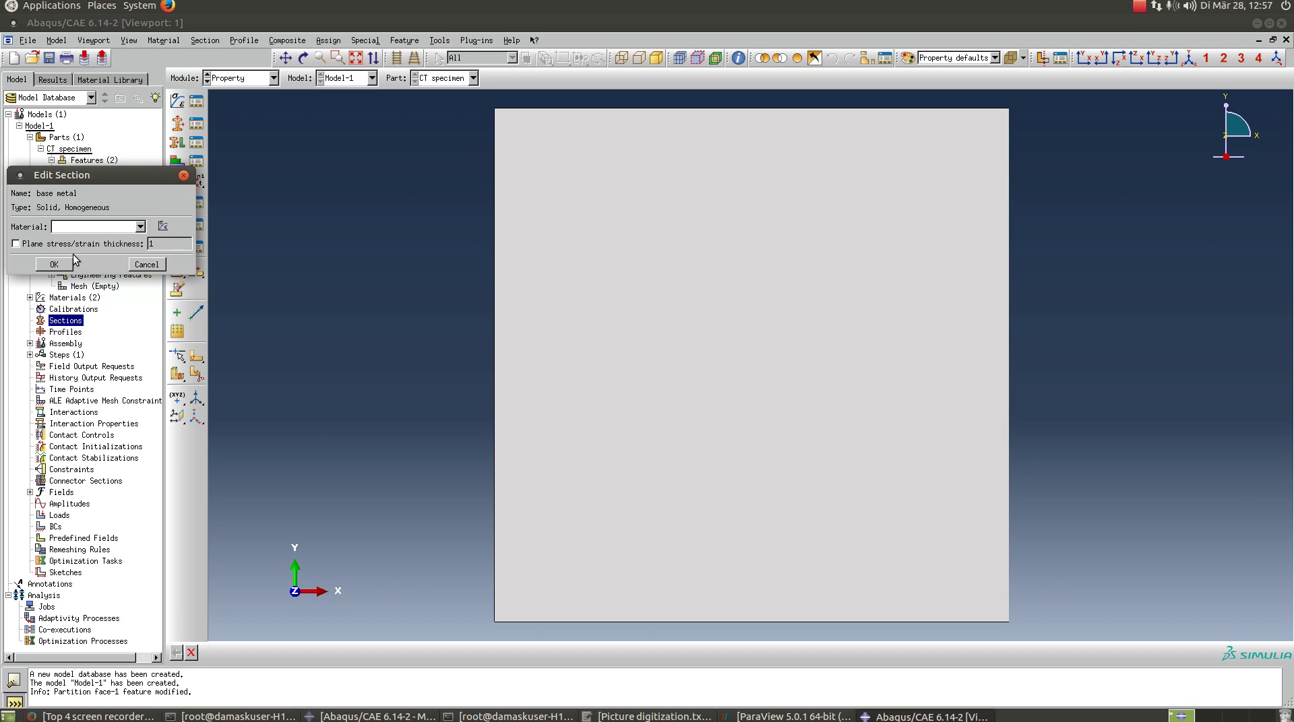
left_click(140, 227)
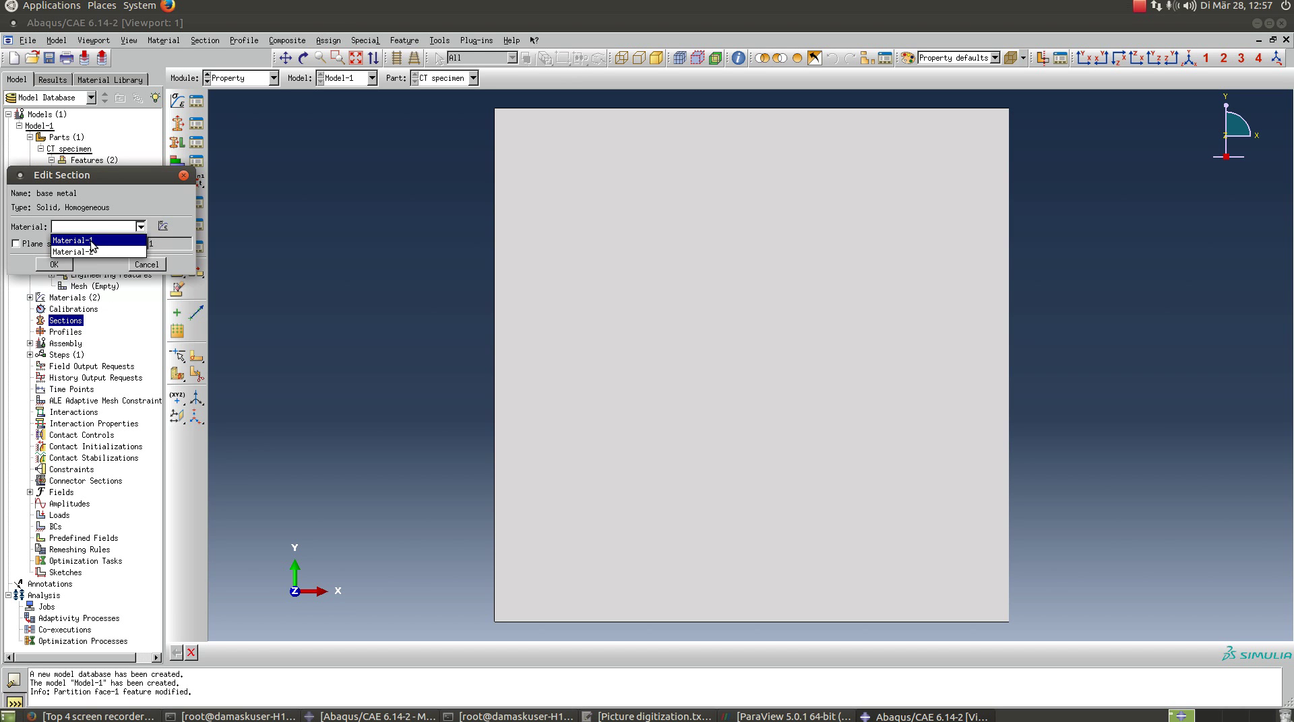
left_click(90, 241)
left_click(70, 246)
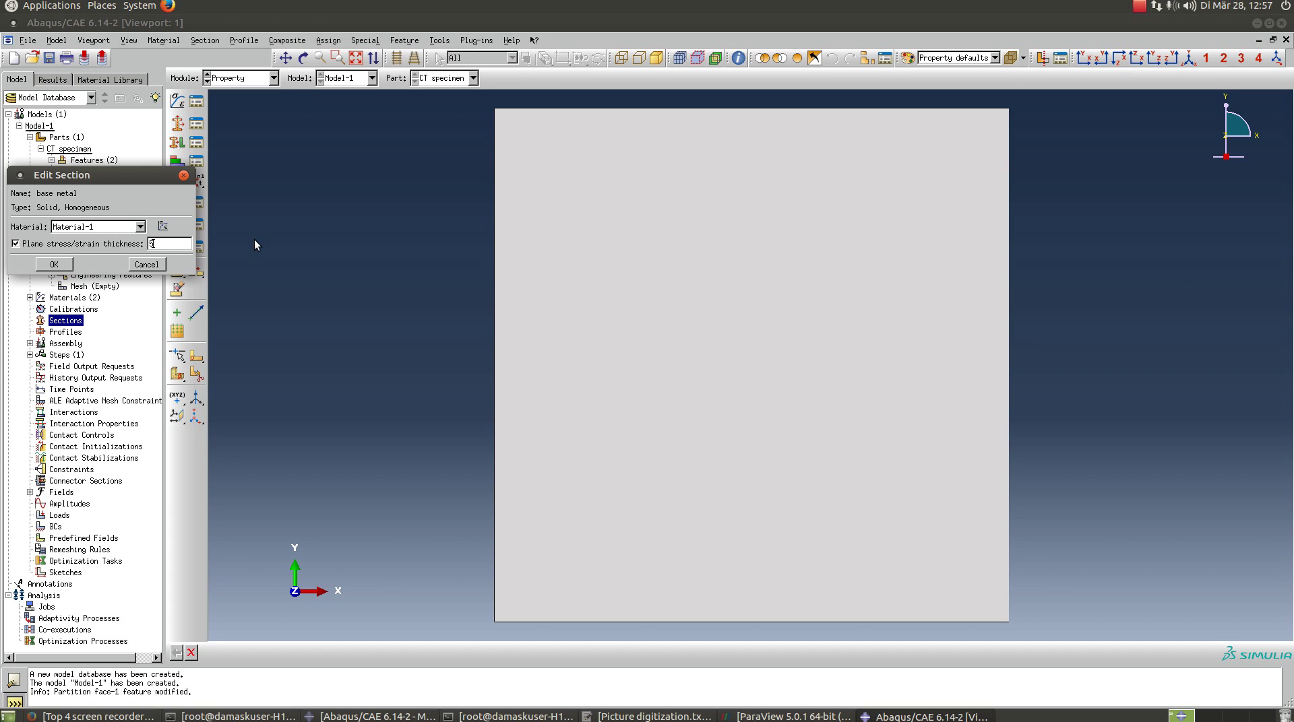
type("e-3")
left_click(49, 264)
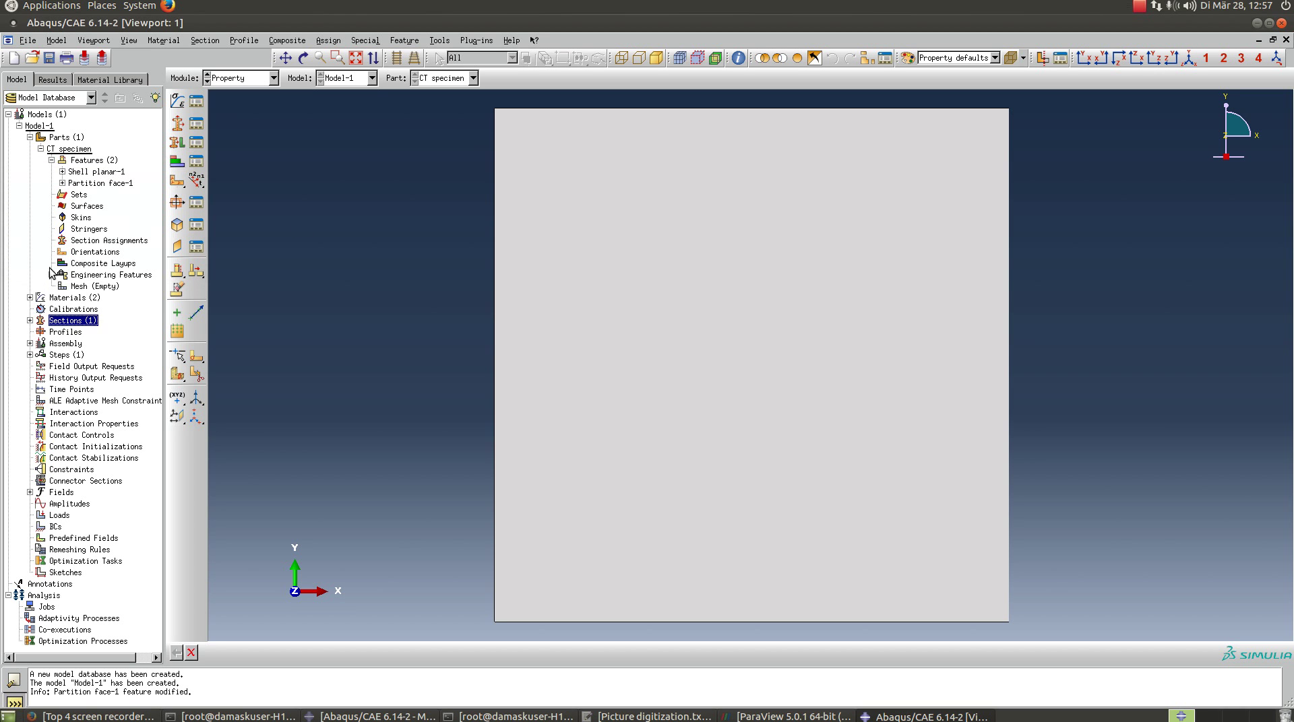
Create a solid homogeneous section named "weld nugget" with Material-2 and a plane stress/strain thickness of 5e-3.
double_click(74, 323)
type("weld nugget")
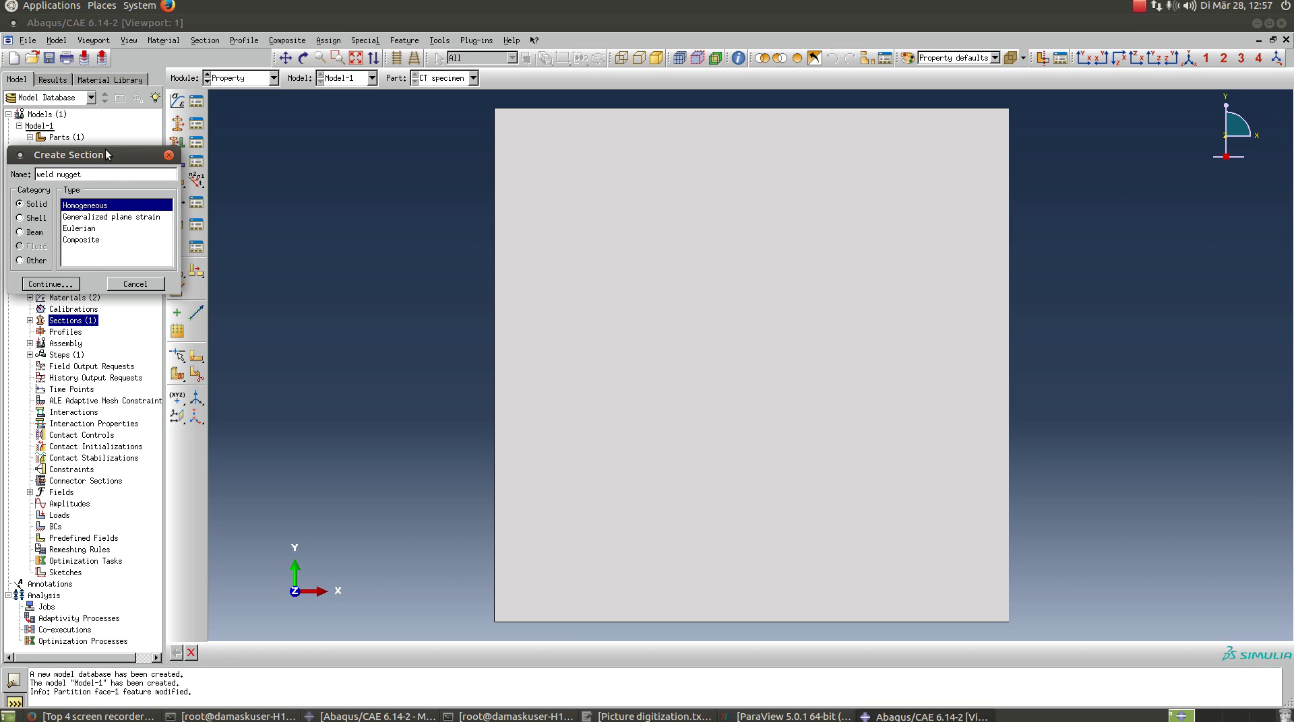
left_click(67, 284)
left_click(111, 228)
left_click(108, 256)
left_click(108, 244)
double_click(164, 244)
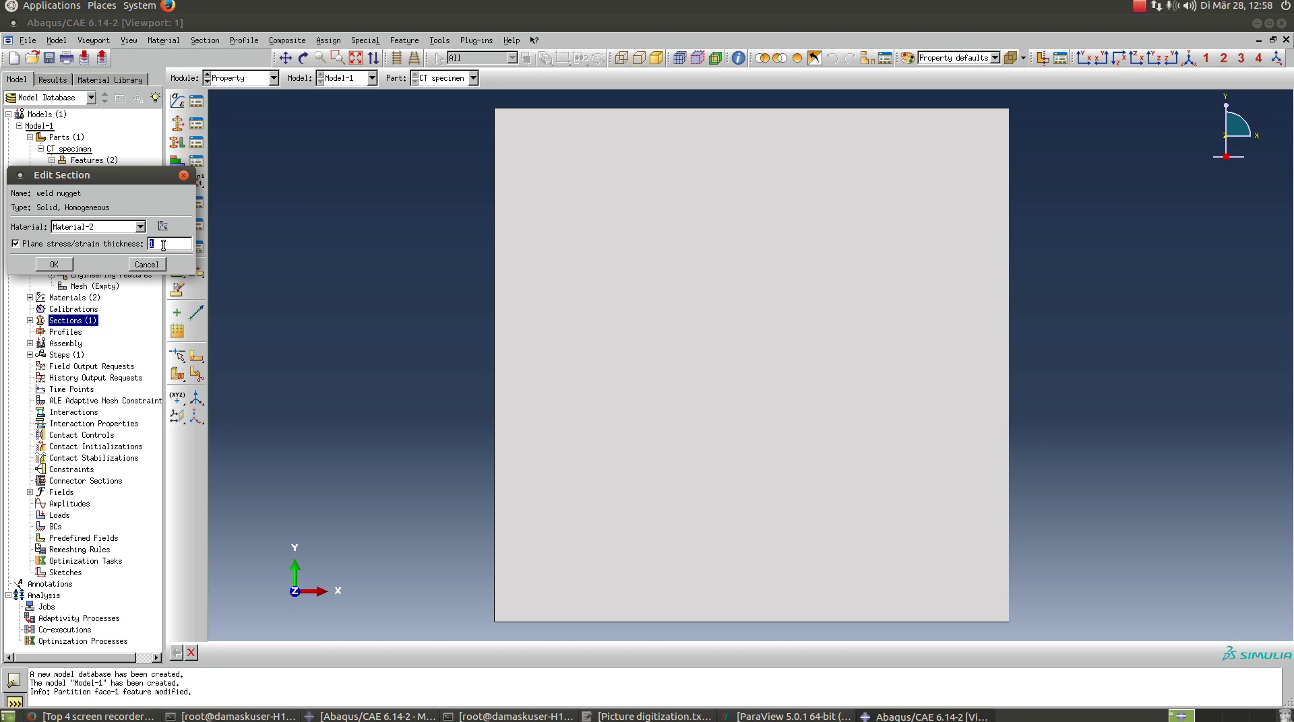
type("5e-3")
left_click(54, 264)
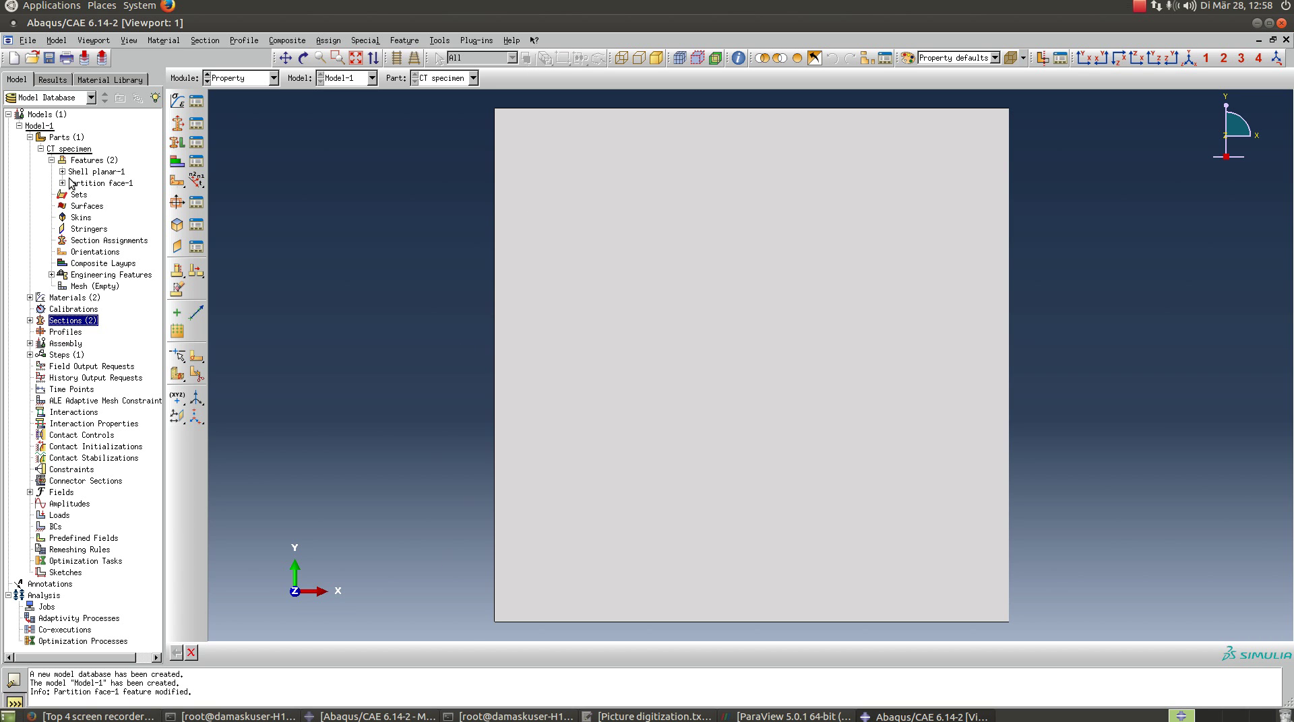
Assign the base metal section to the upper and lower regions of the CT specimen without creating a set.
double_click(111, 242)
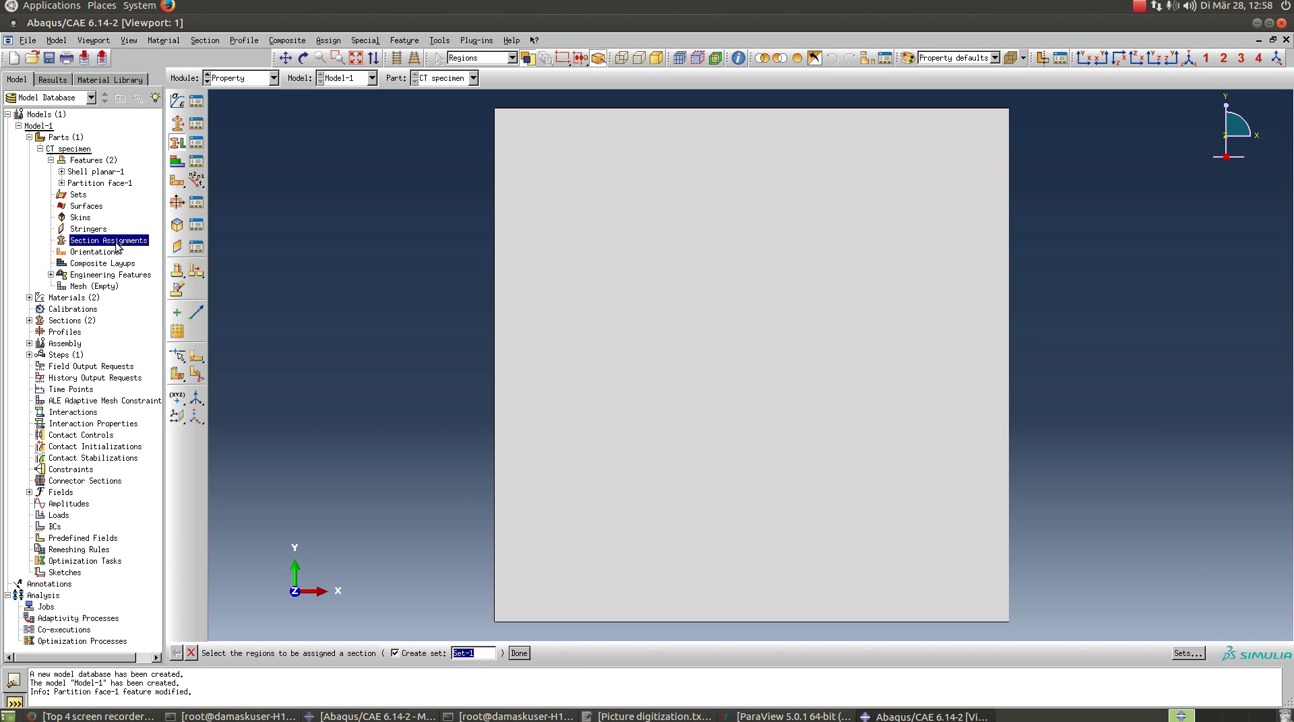
left_click(395, 653)
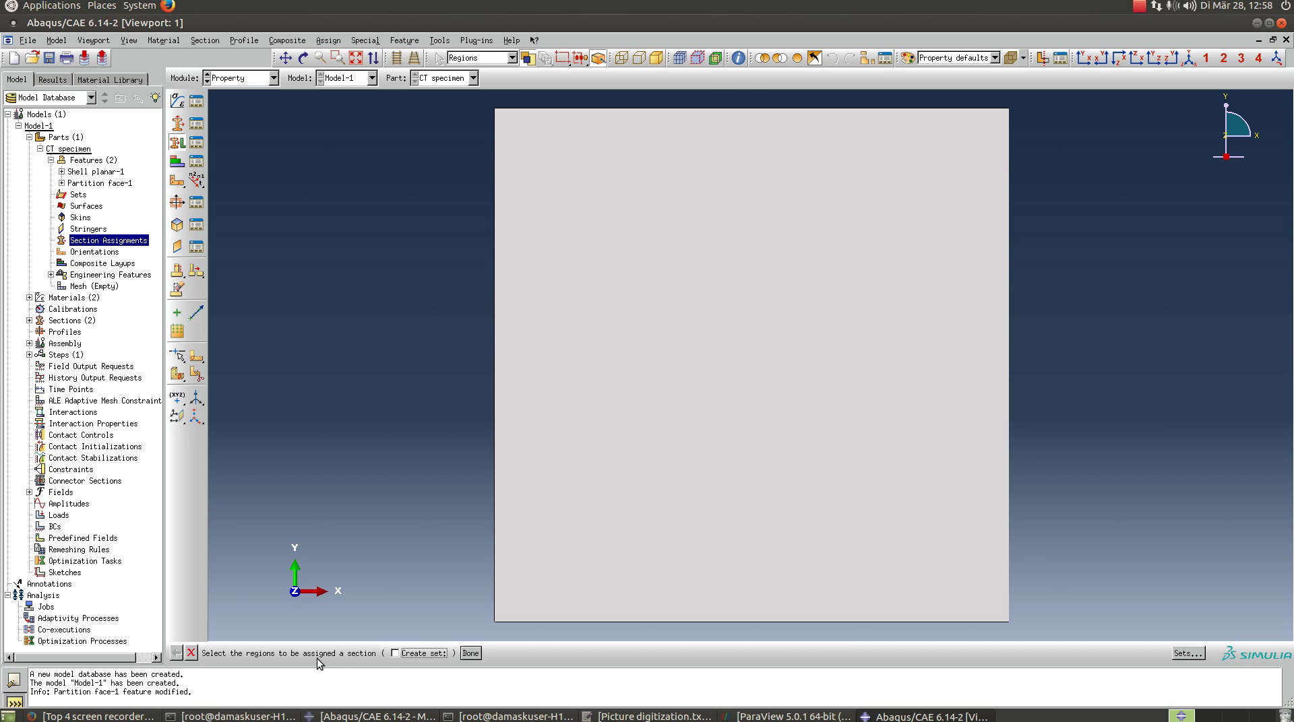
left_click(597, 194)
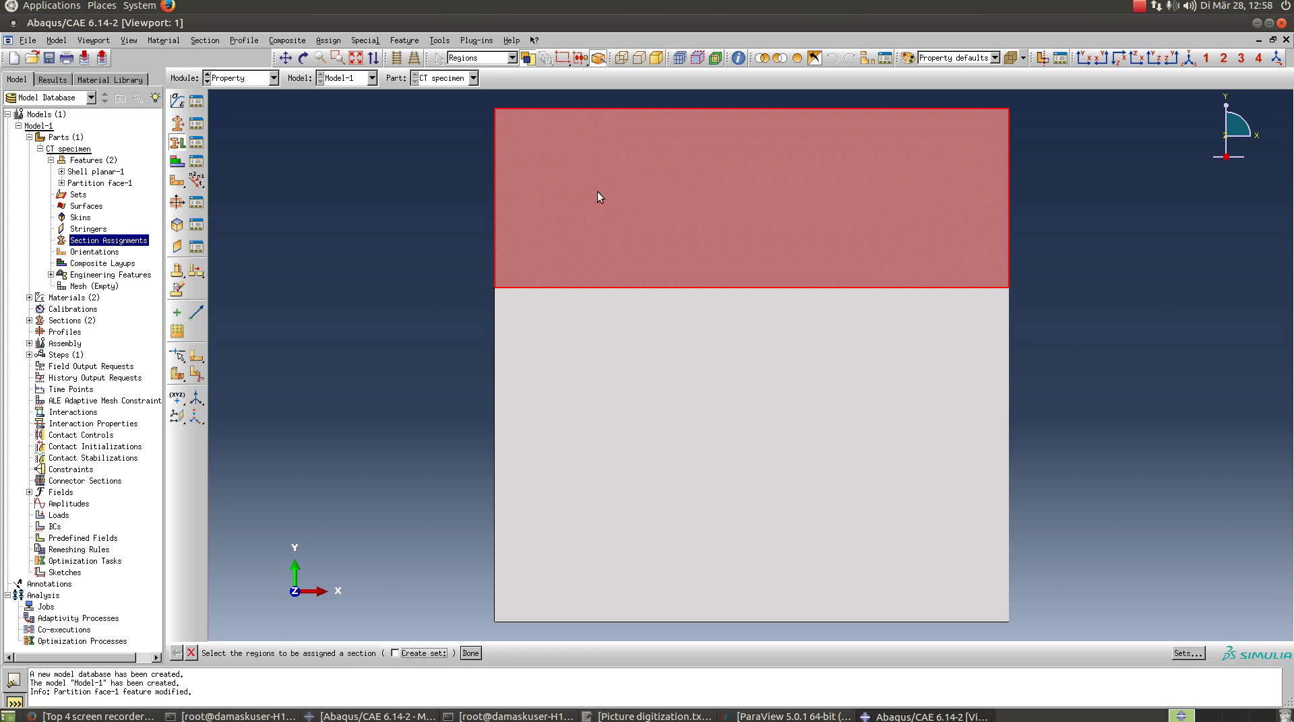
left_click(682, 536, "shift")
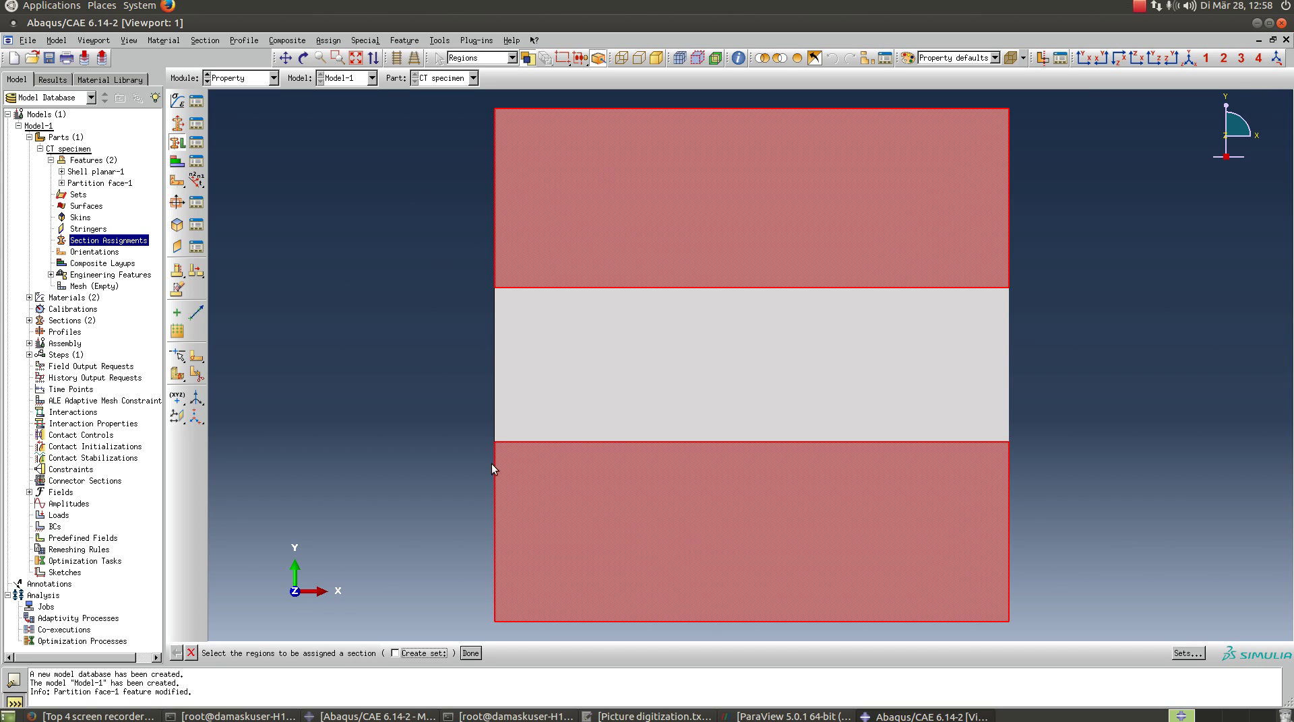
left_click(470, 652)
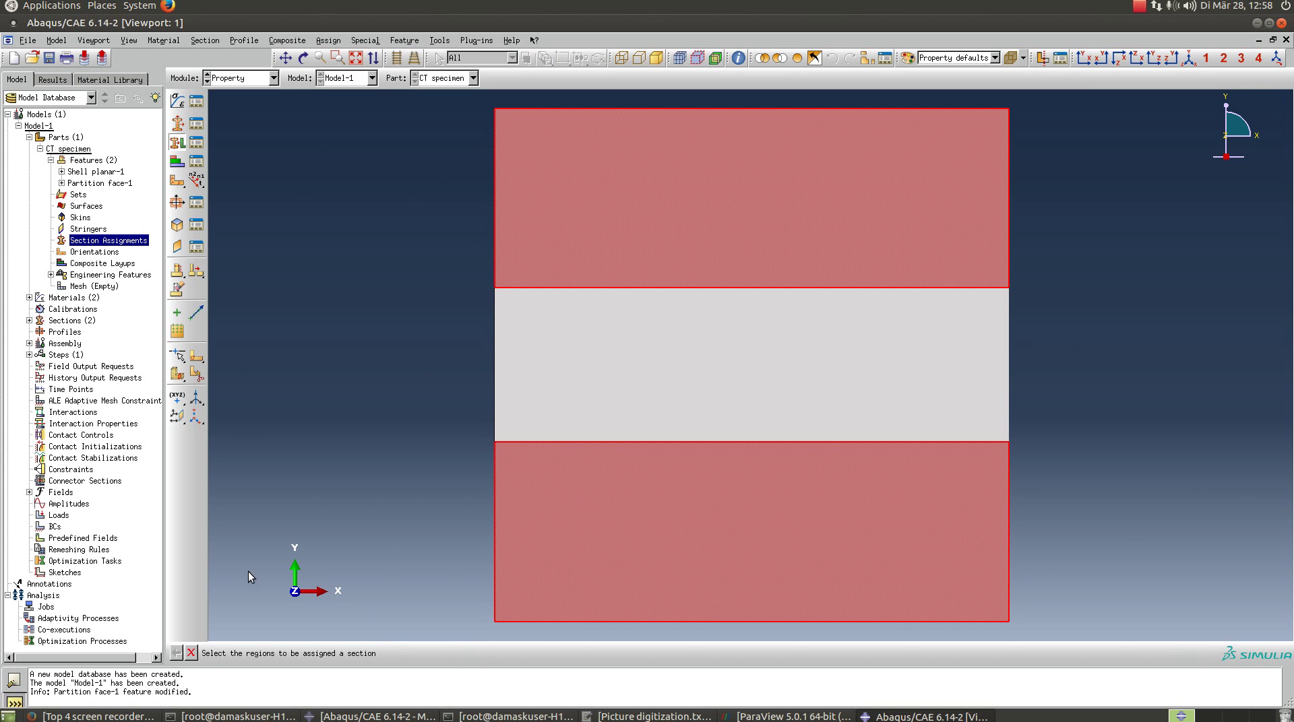
left_click(93, 261)
left_click(96, 275)
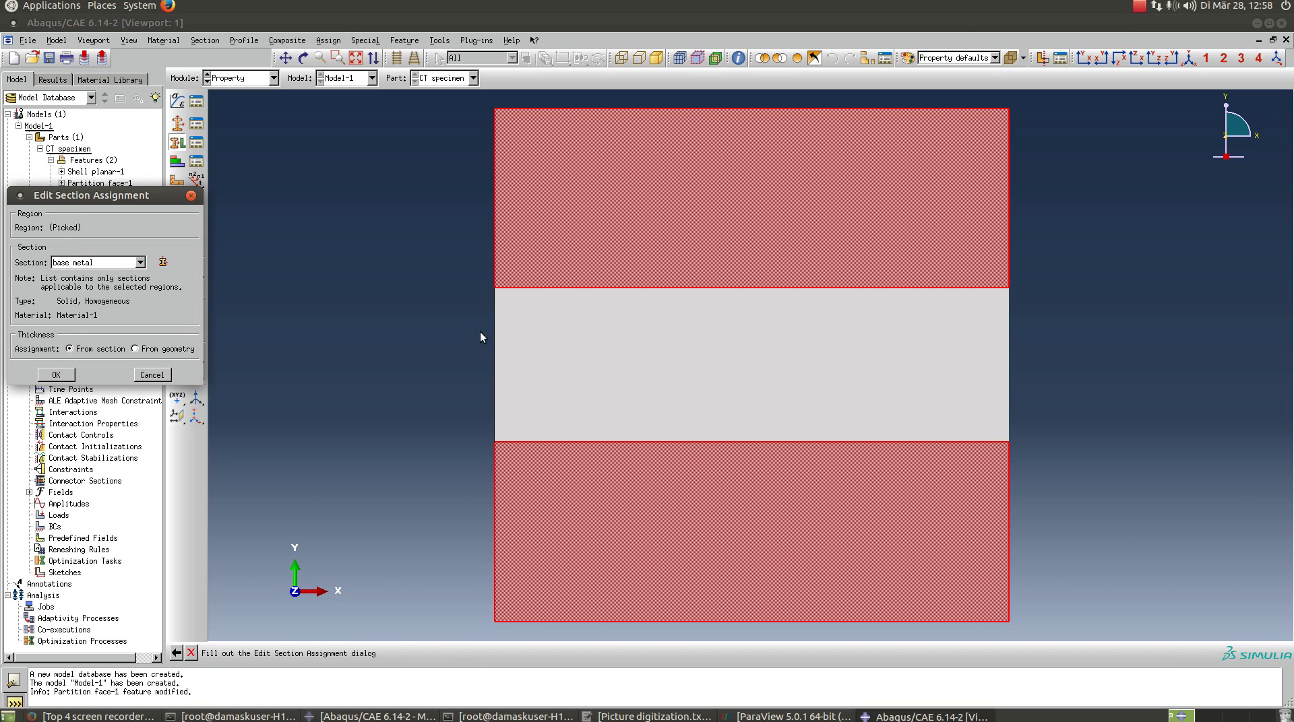
left_click(68, 376)
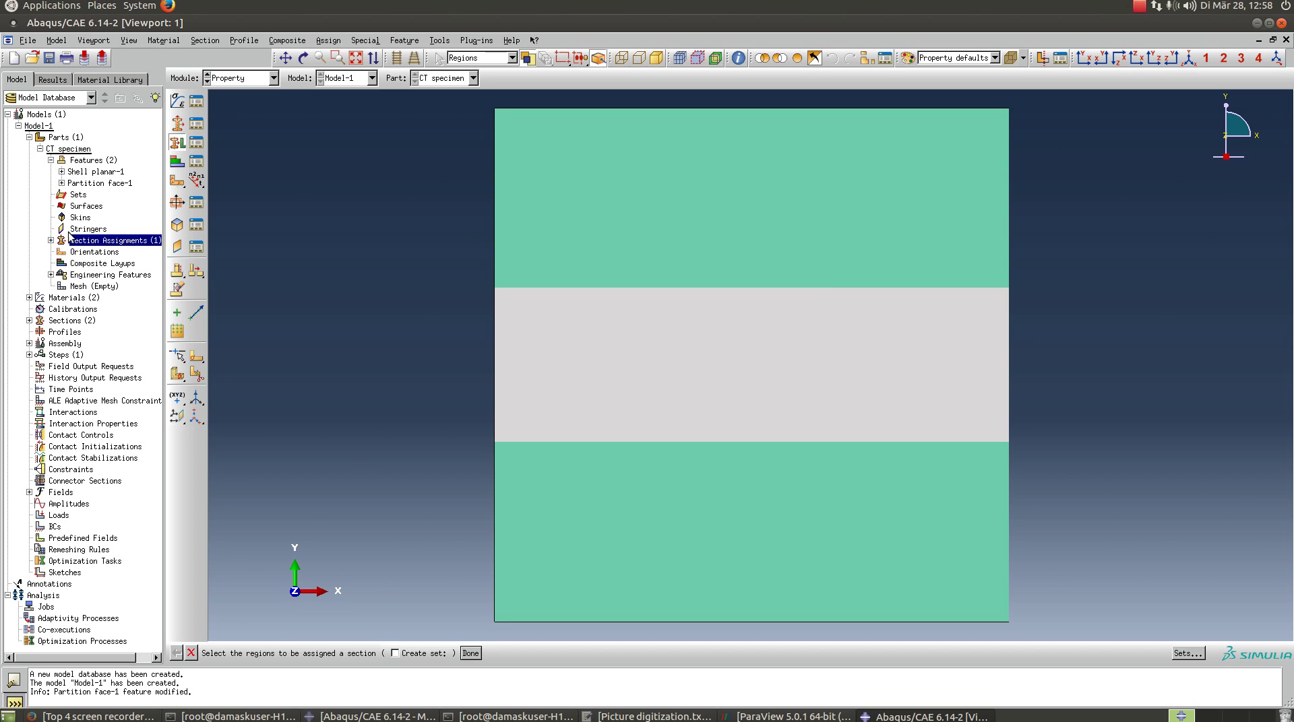
Assign the weld nugget section to the middle strip of the CT specimen and end the section assignment.
double_click(106, 242)
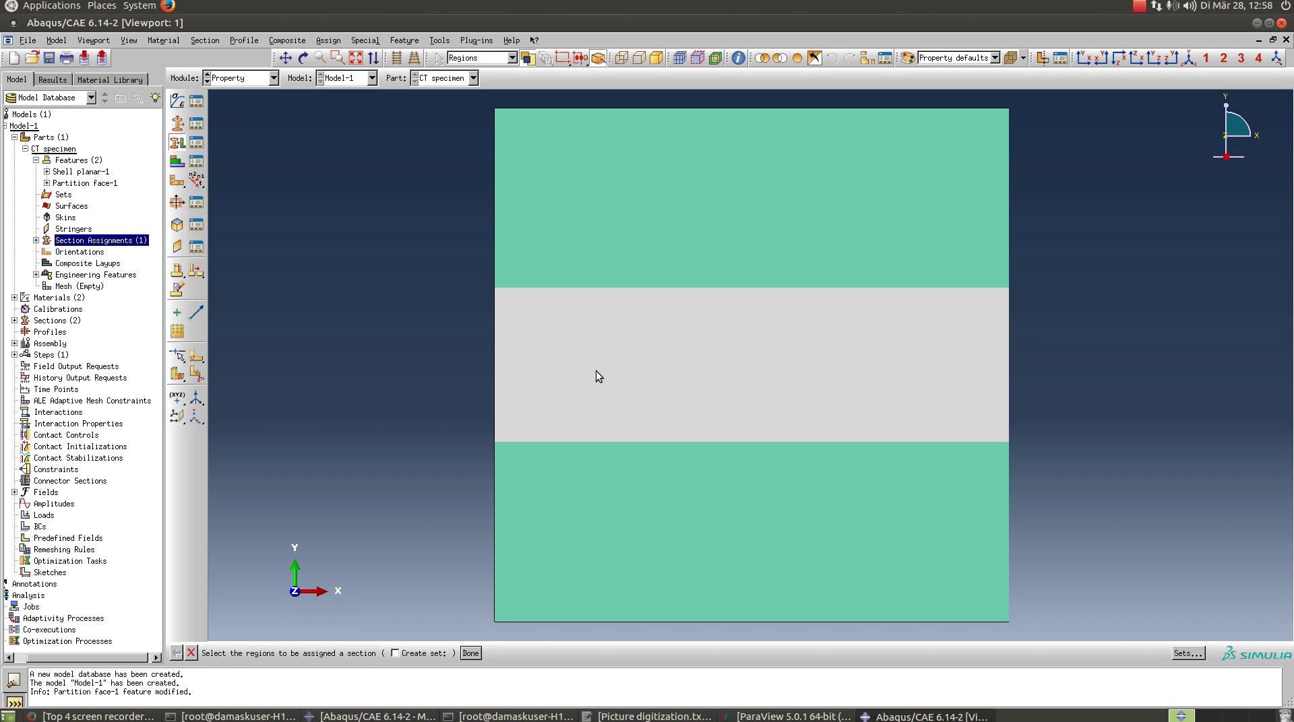
left_click(612, 372)
left_click(467, 653)
left_click(111, 262)
left_click(96, 288)
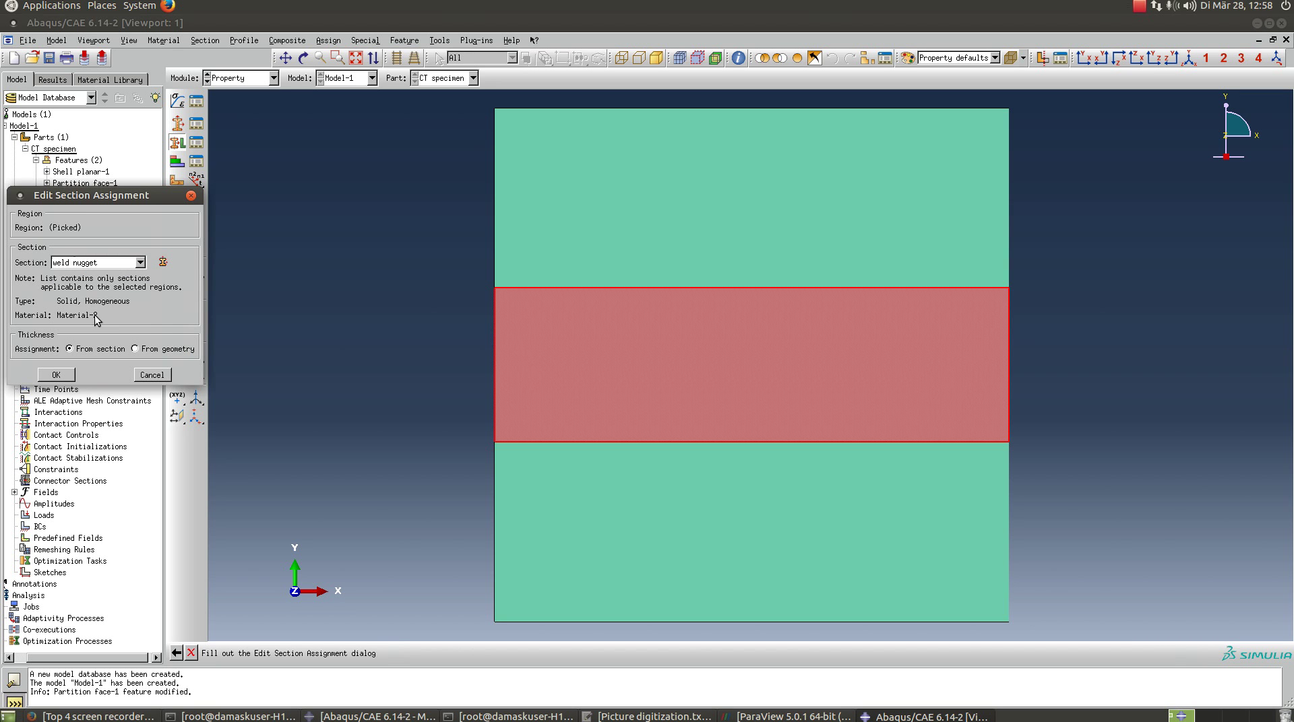
left_click(67, 378)
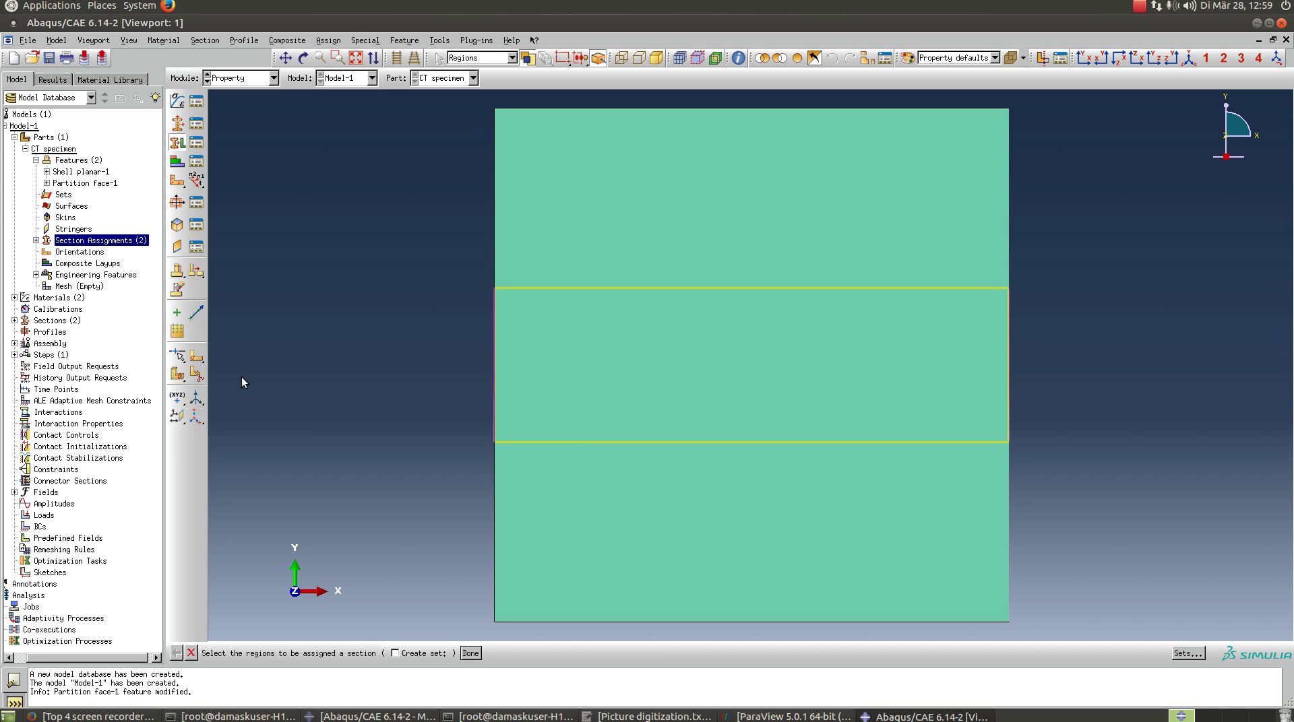
key("Escape")
Examine the mechanical behavior options available for Material-1 and leave the material definition without changes.
left_click(25, 148)
left_click(14, 161)
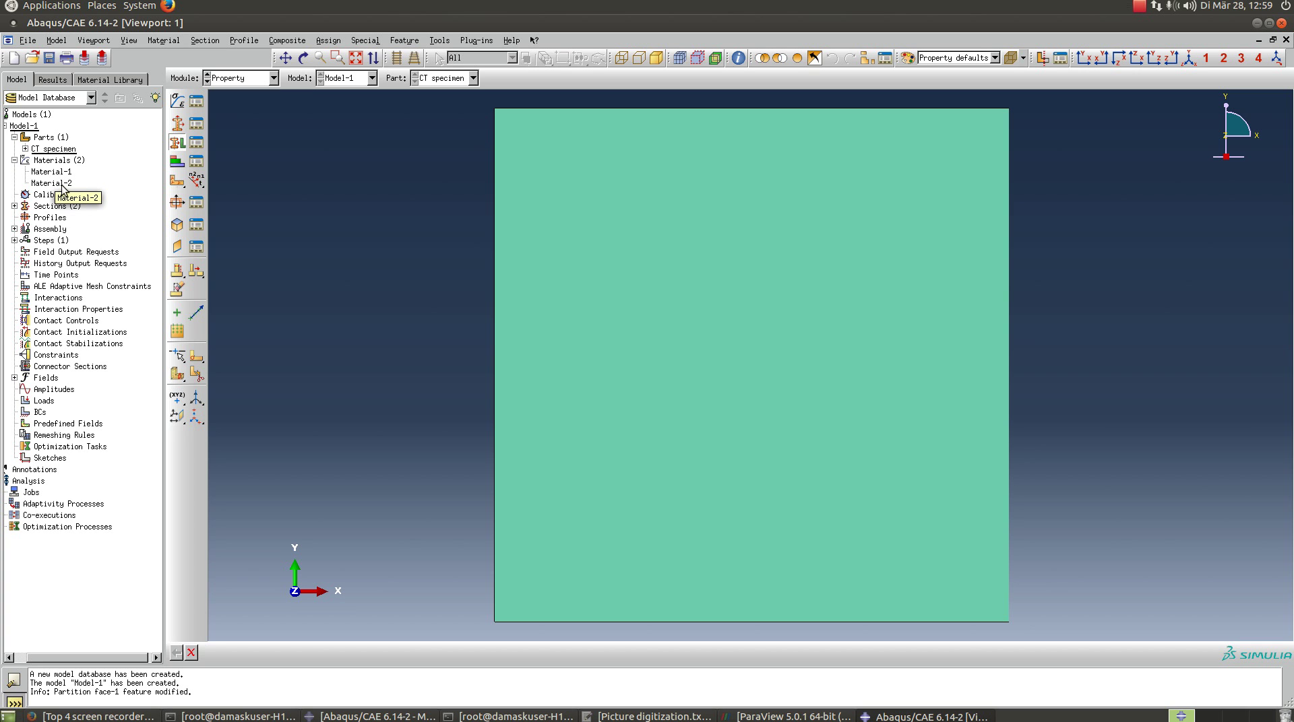
double_click(63, 172)
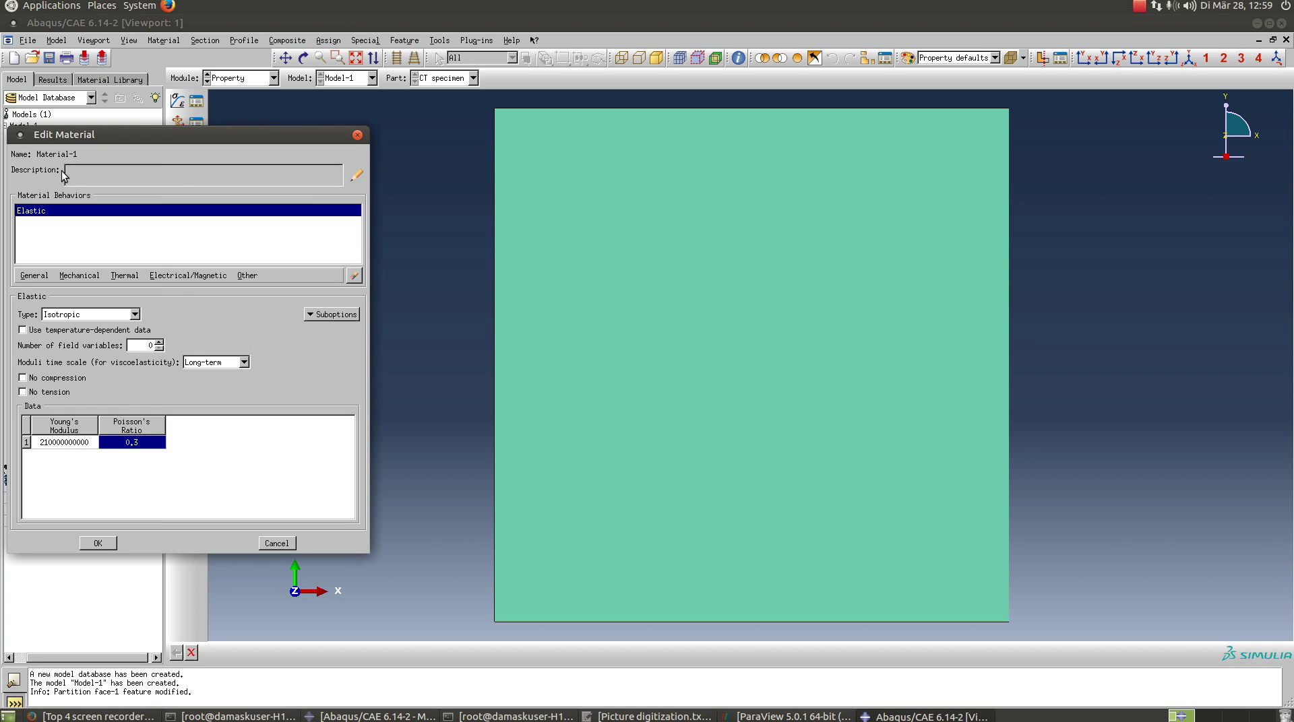
left_click(83, 278)
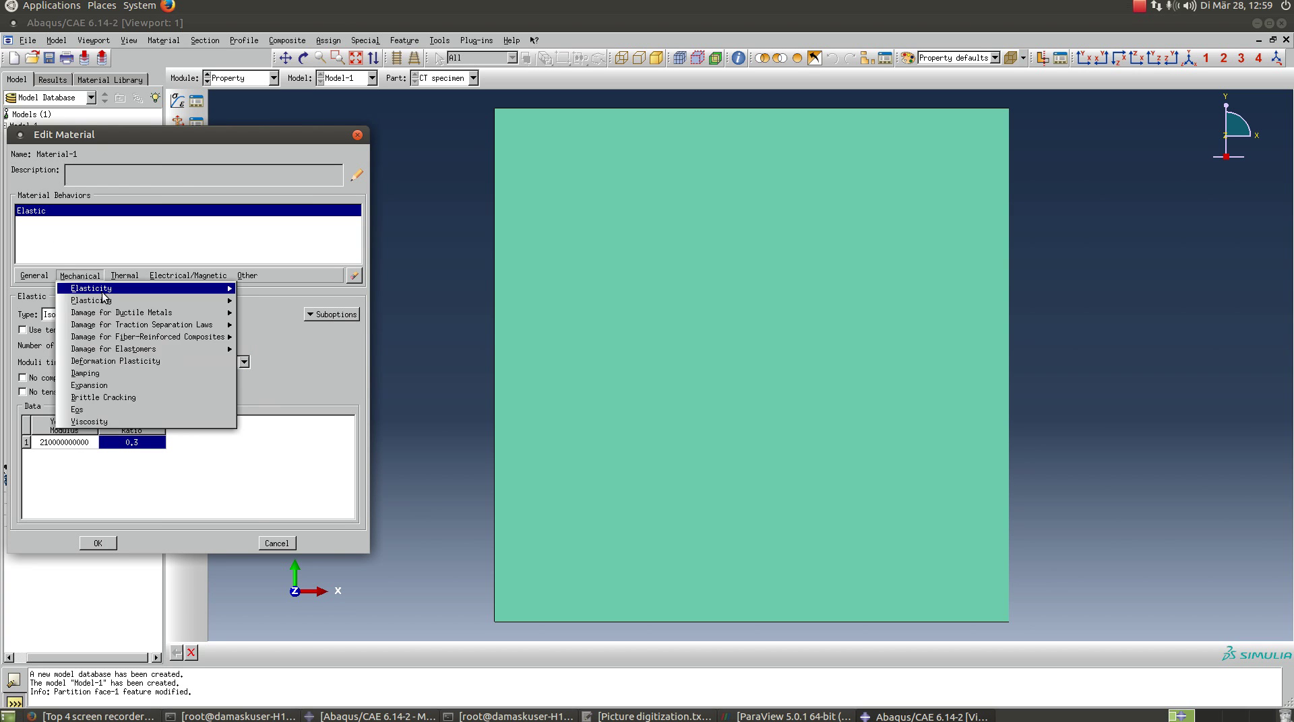
mouse_move(110, 302)
left_click(163, 241)
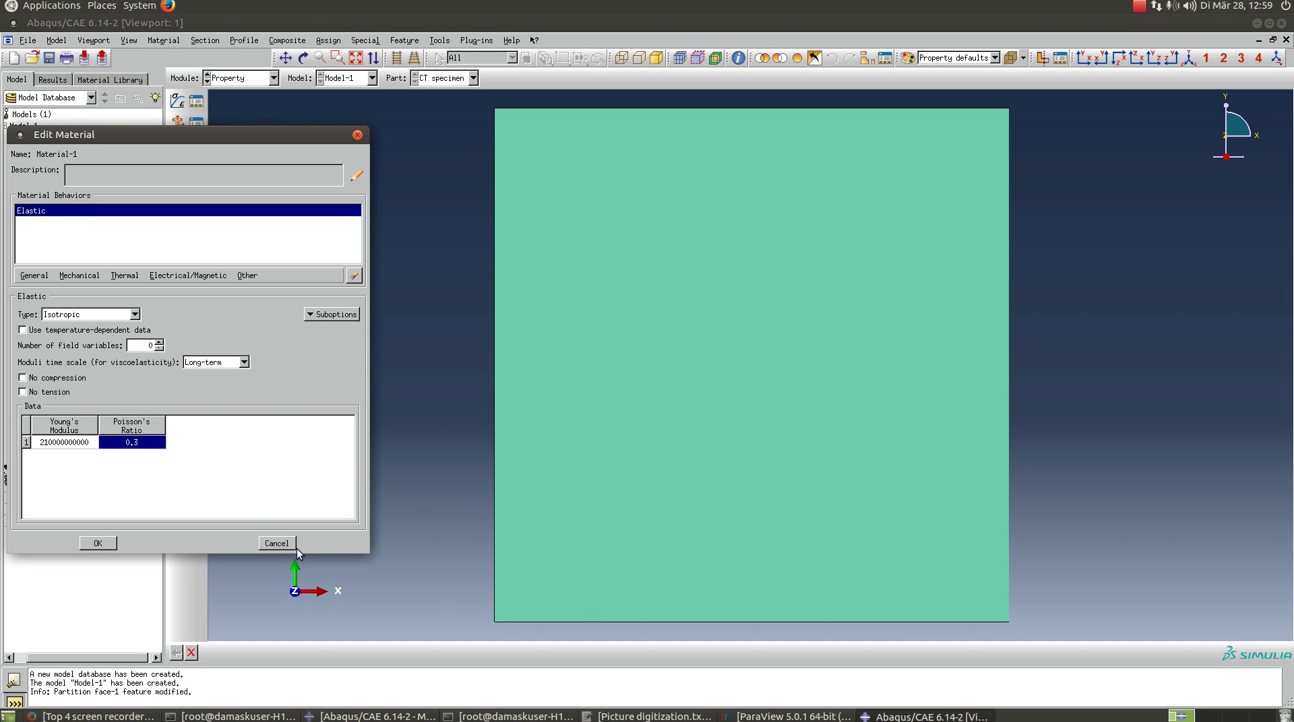
left_click(276, 544)
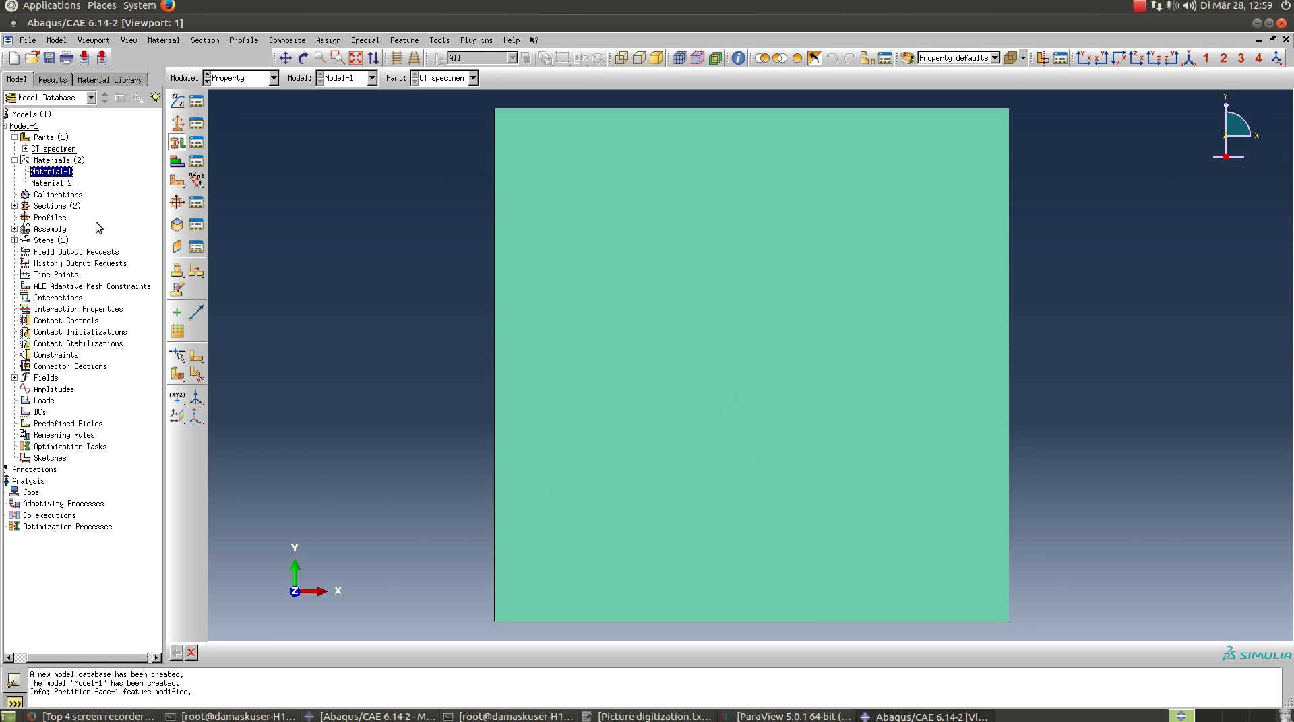
Create a dependent instance of the CT specimen part in the assembly.
left_click(50, 232)
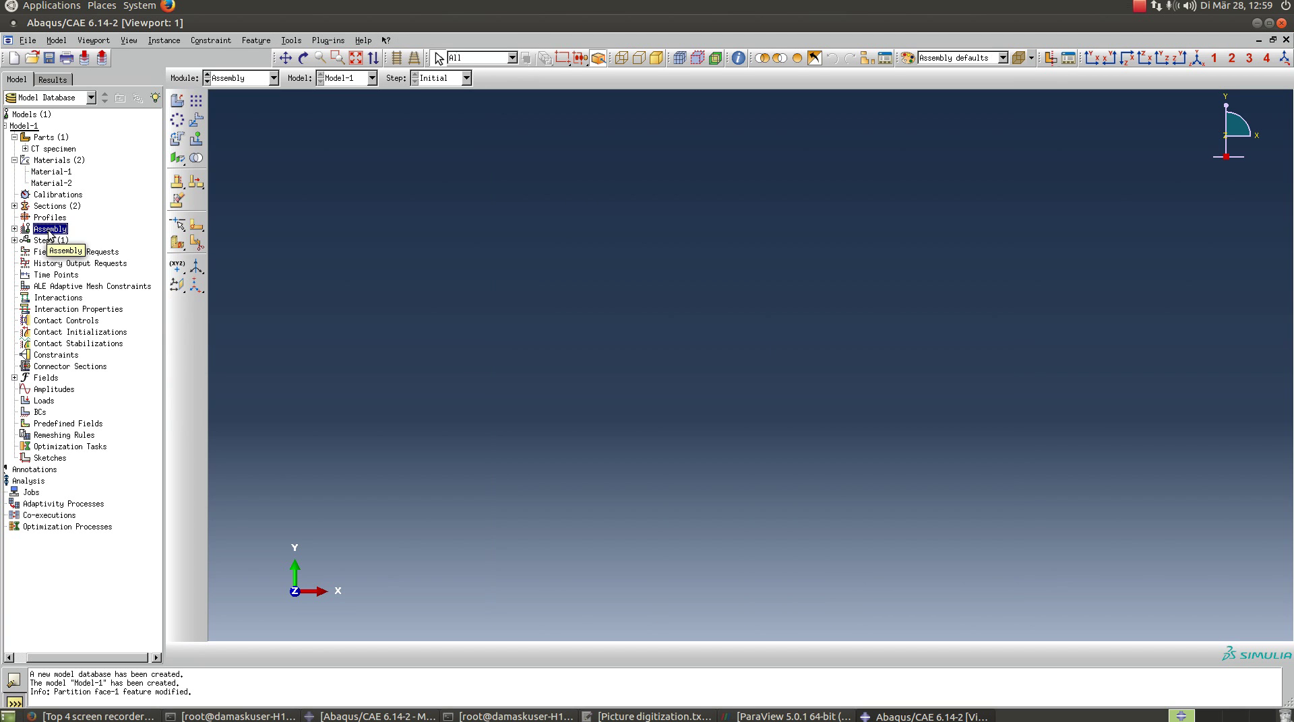
left_click(177, 100)
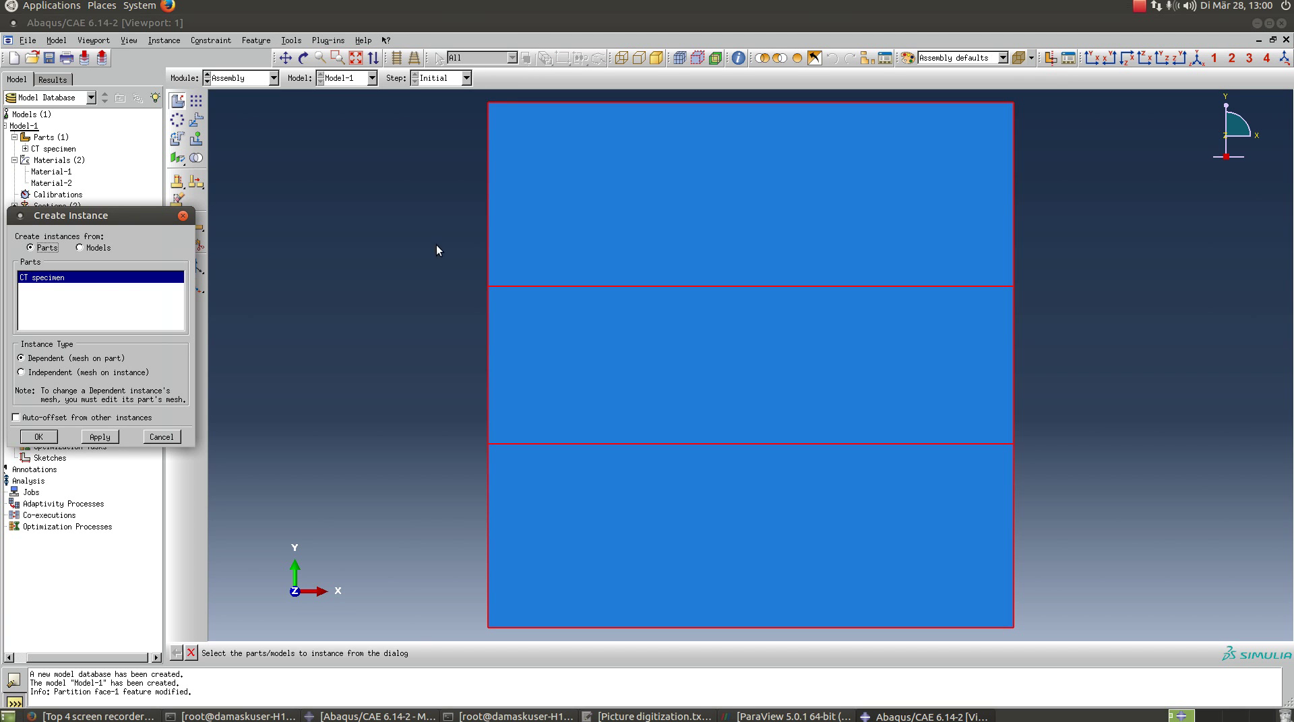
left_click(38, 437)
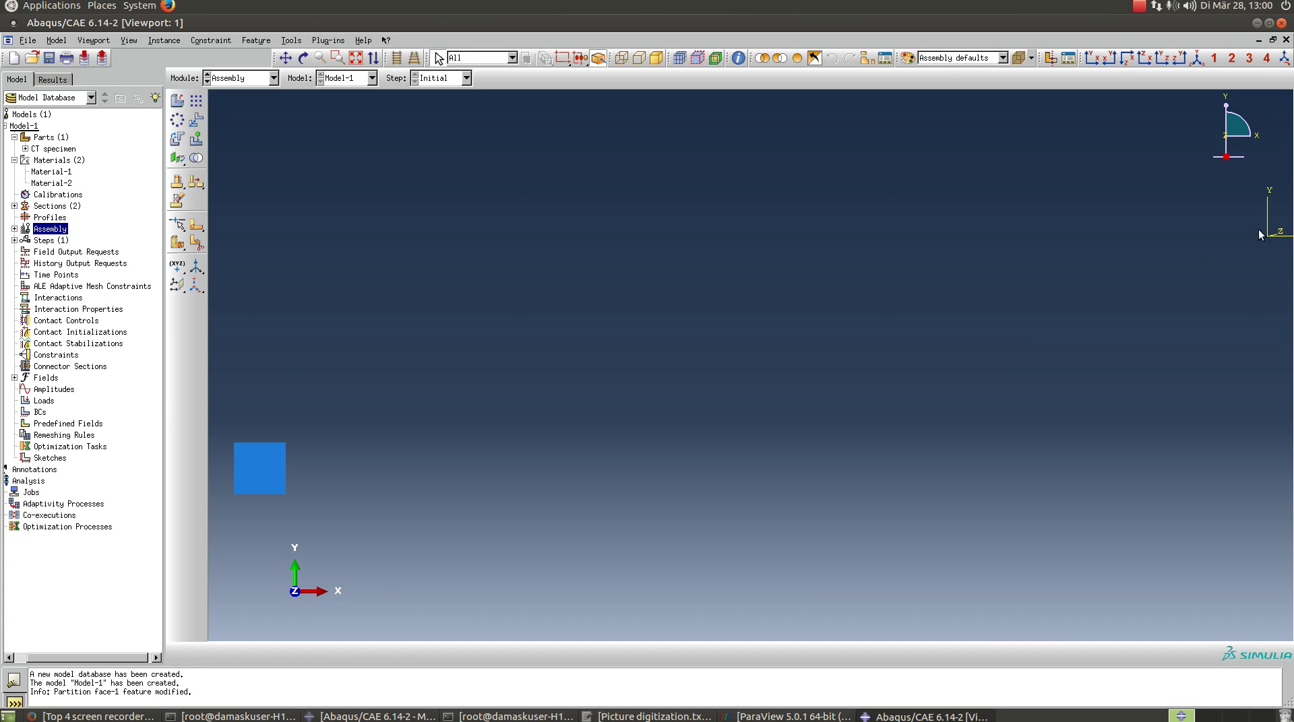
Delete the datum coordinate system from the assembly features.
left_click(14, 229)
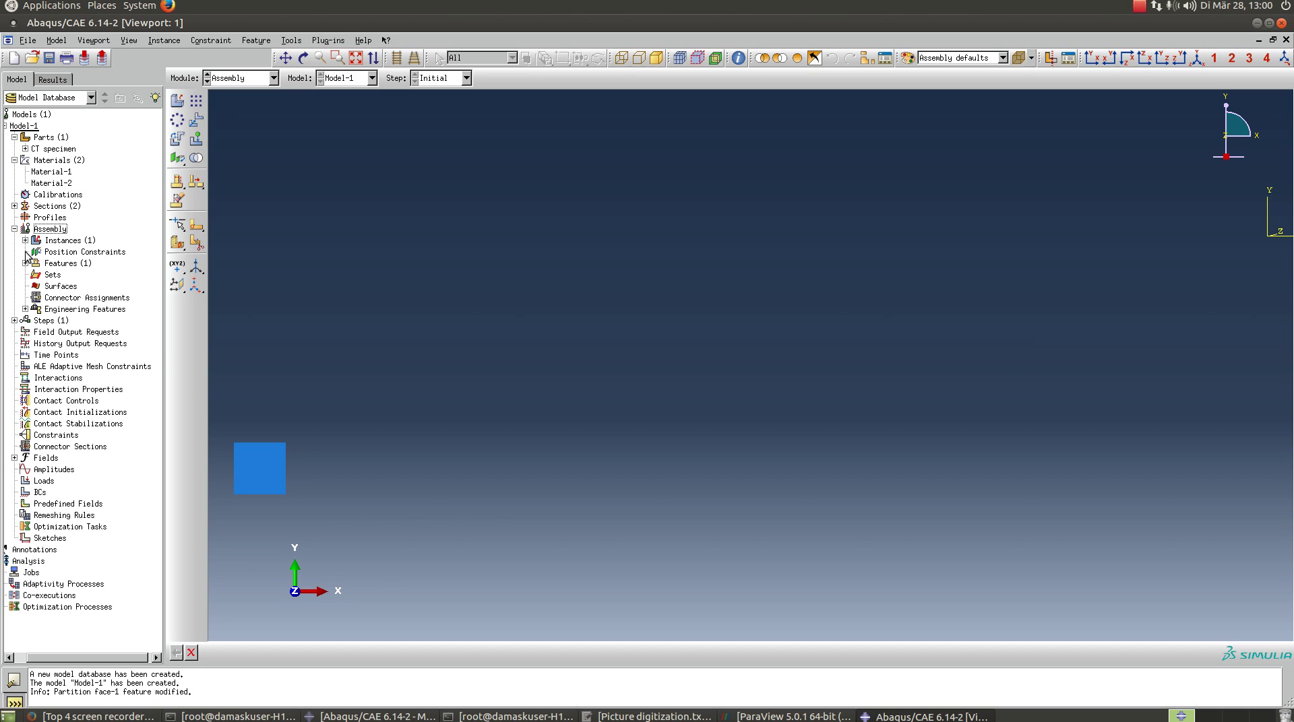
left_click(25, 263)
right_click(73, 275)
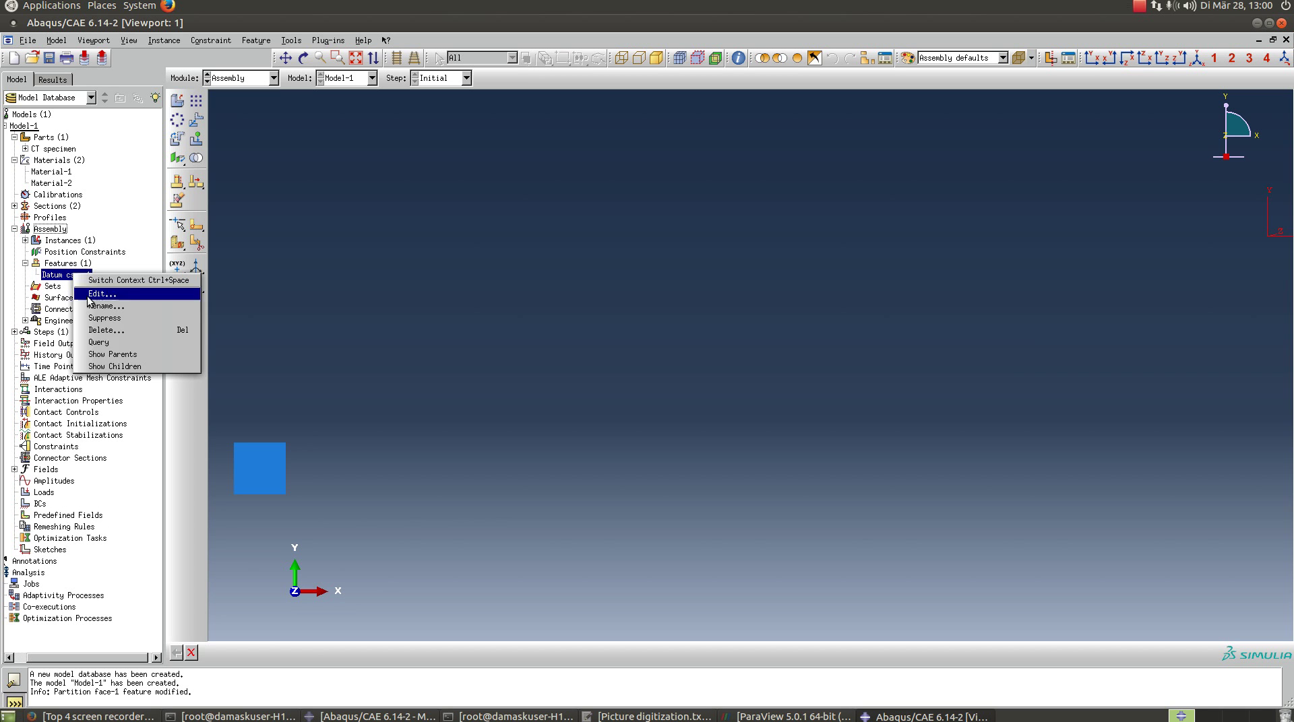
left_click(114, 331)
left_click(615, 402)
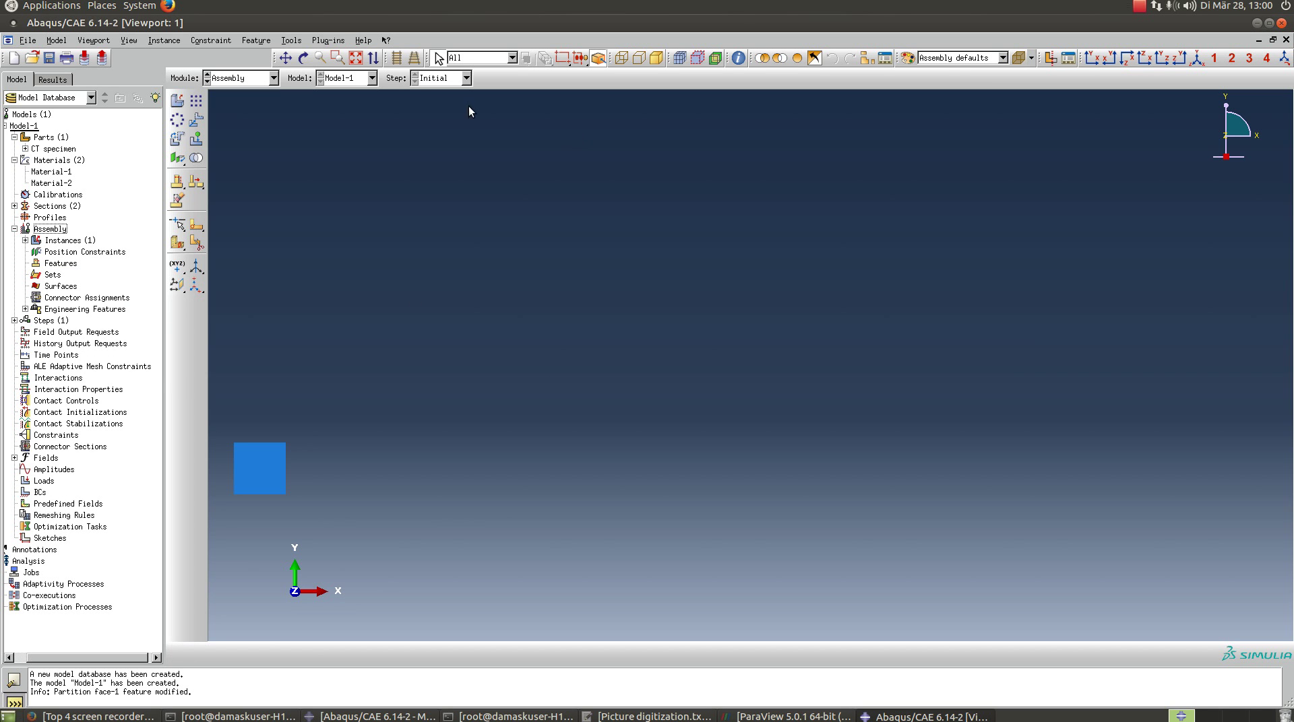
left_click(355, 57)
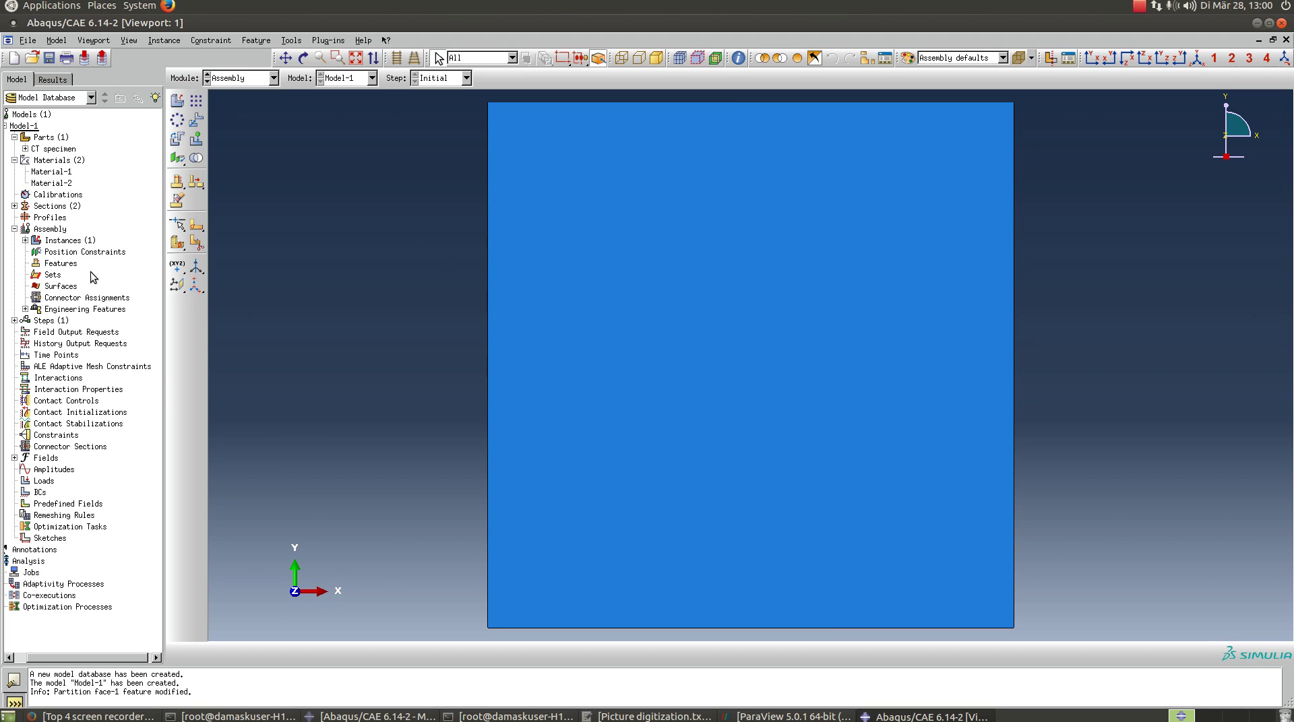
left_click(25, 309)
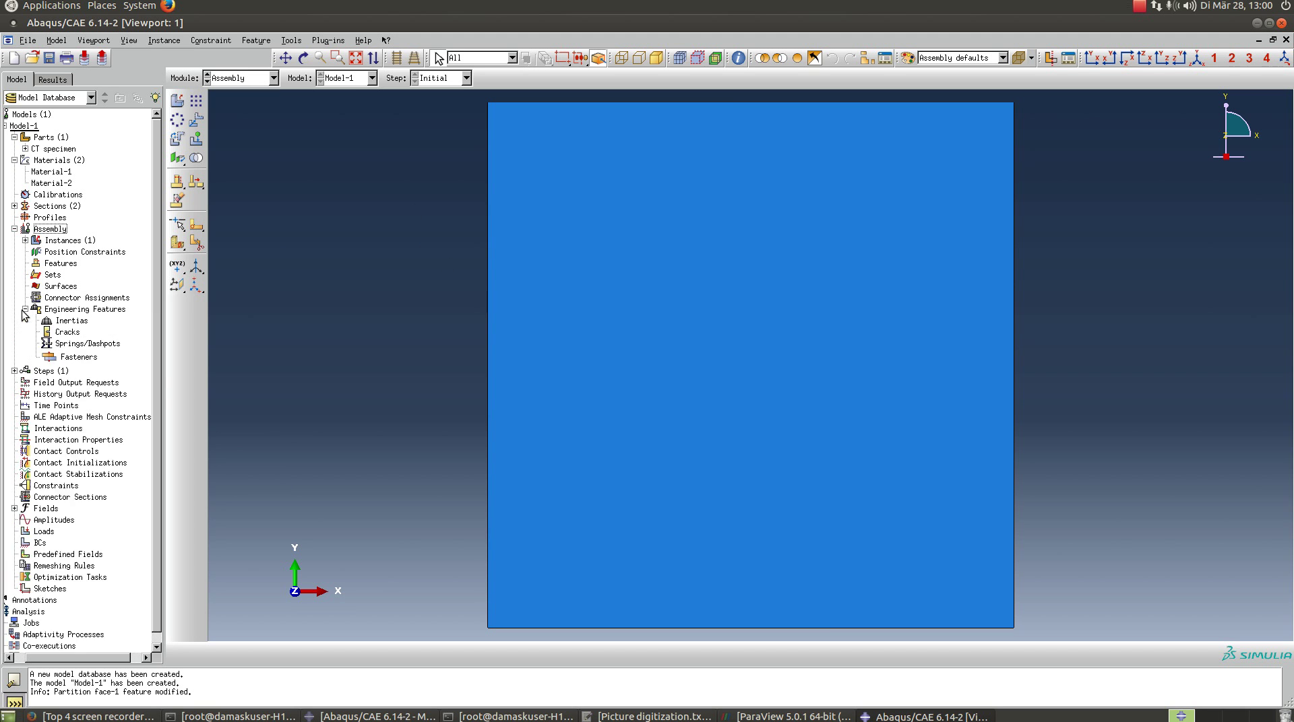
double_click(66, 332)
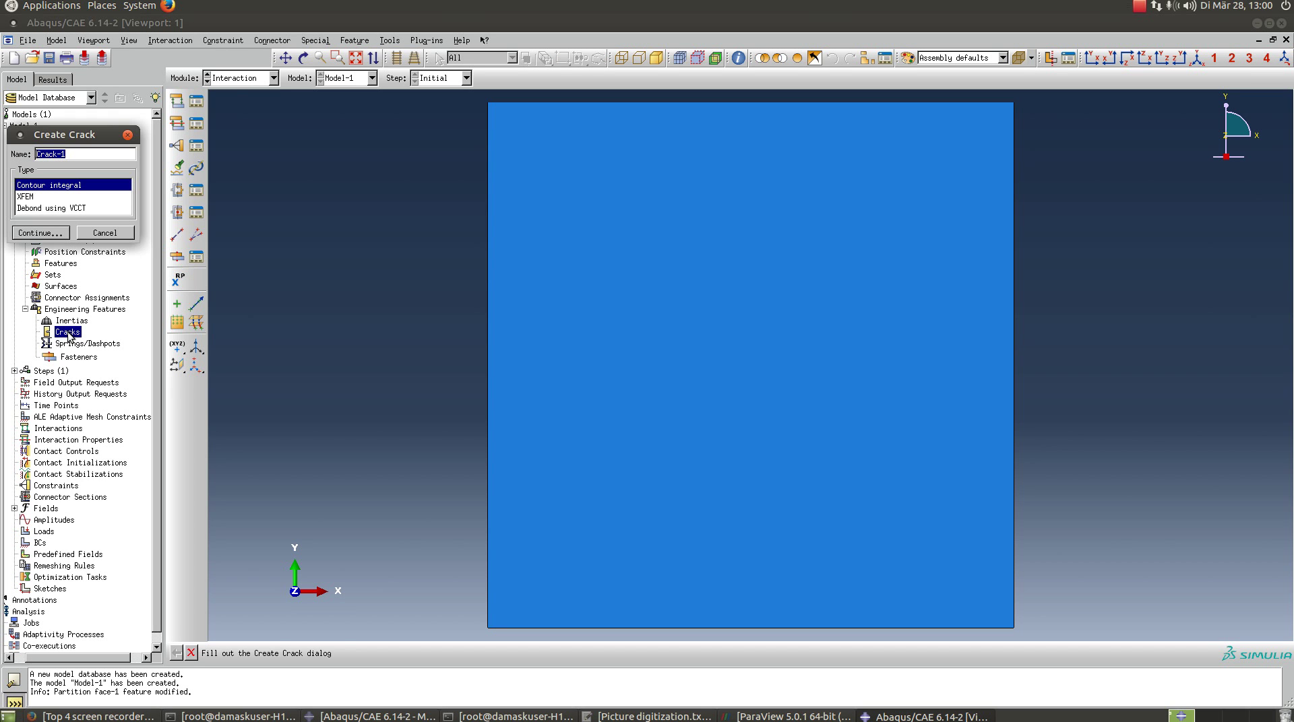
left_click(35, 196)
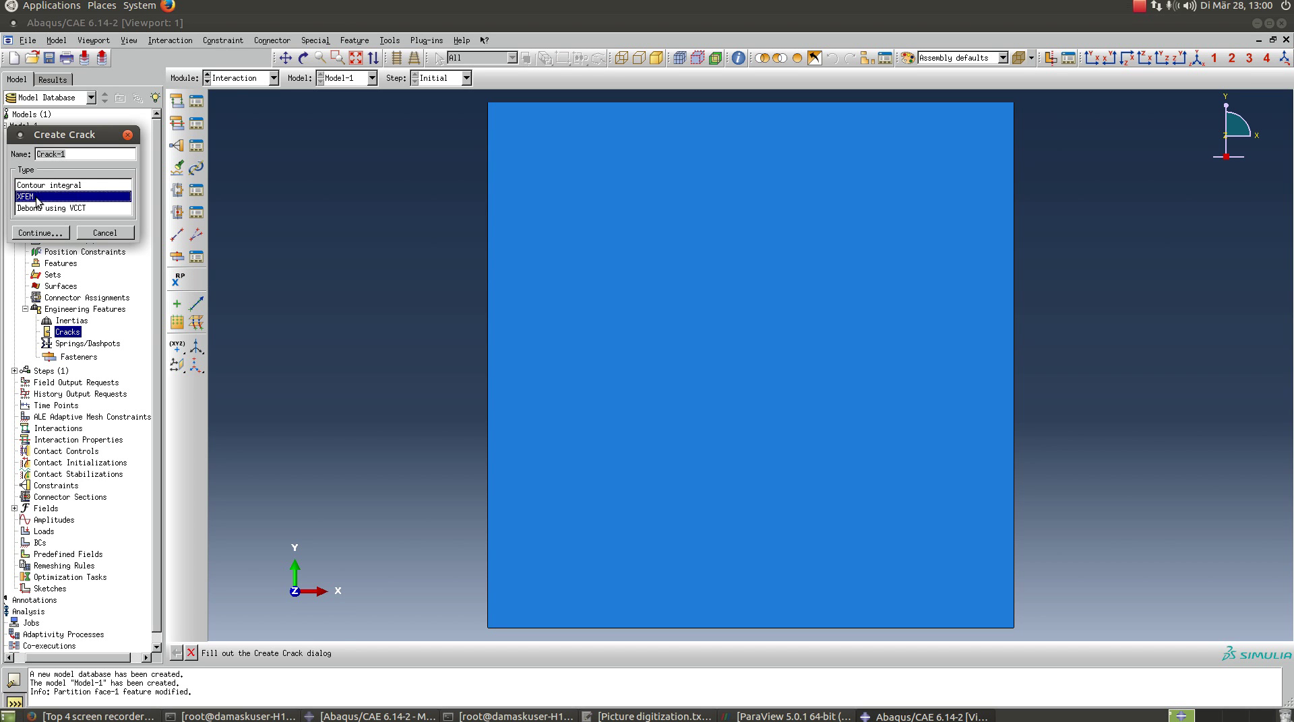
left_click(82, 154)
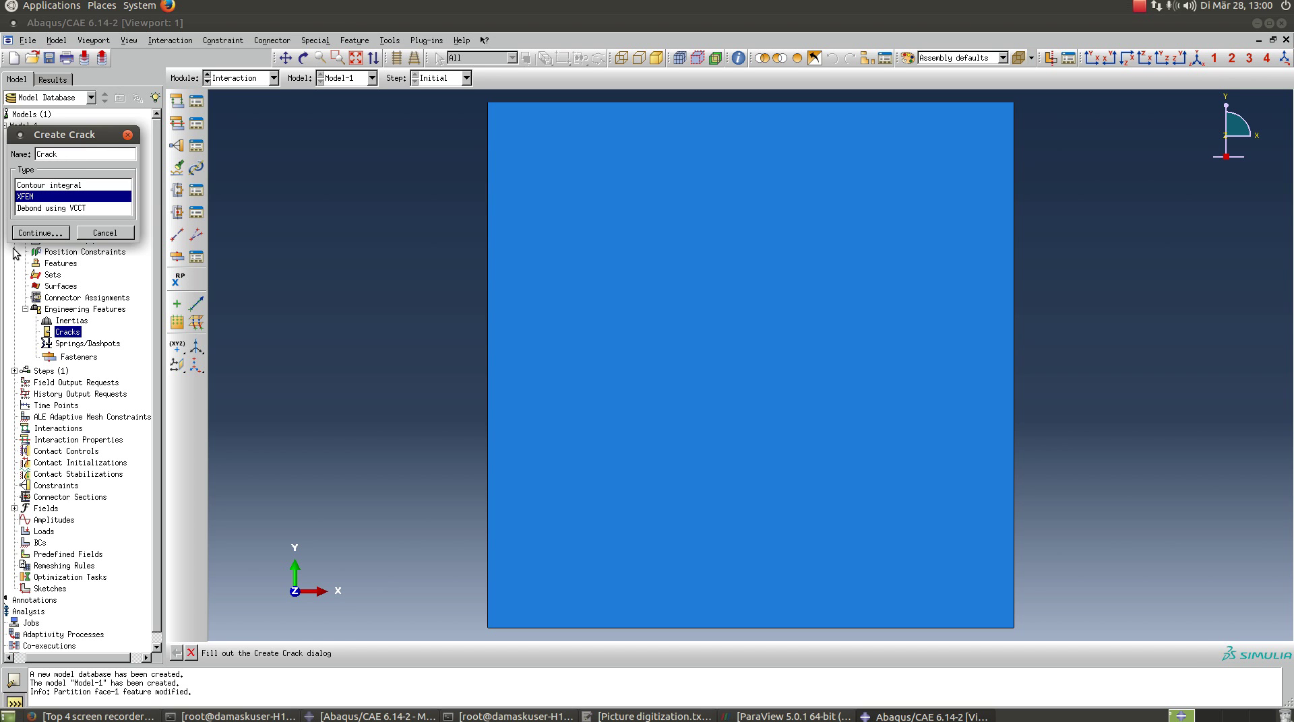
left_click(46, 234)
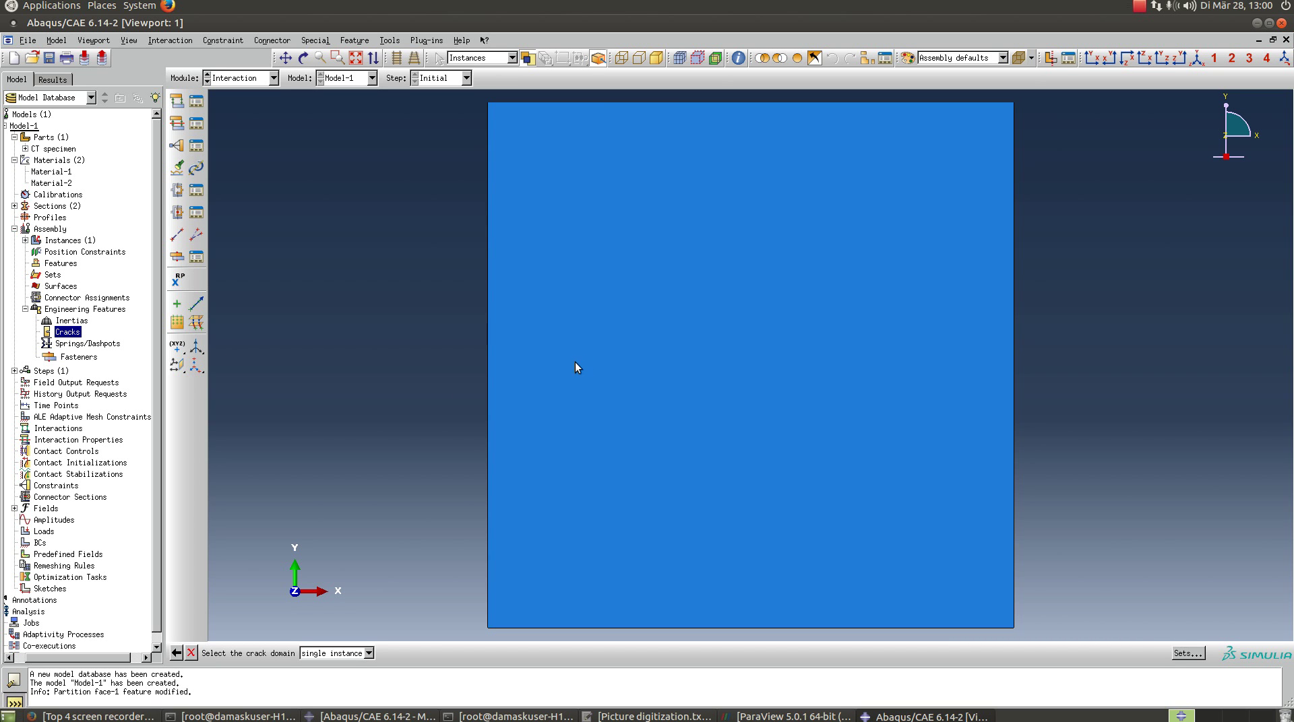
left_click(491, 364)
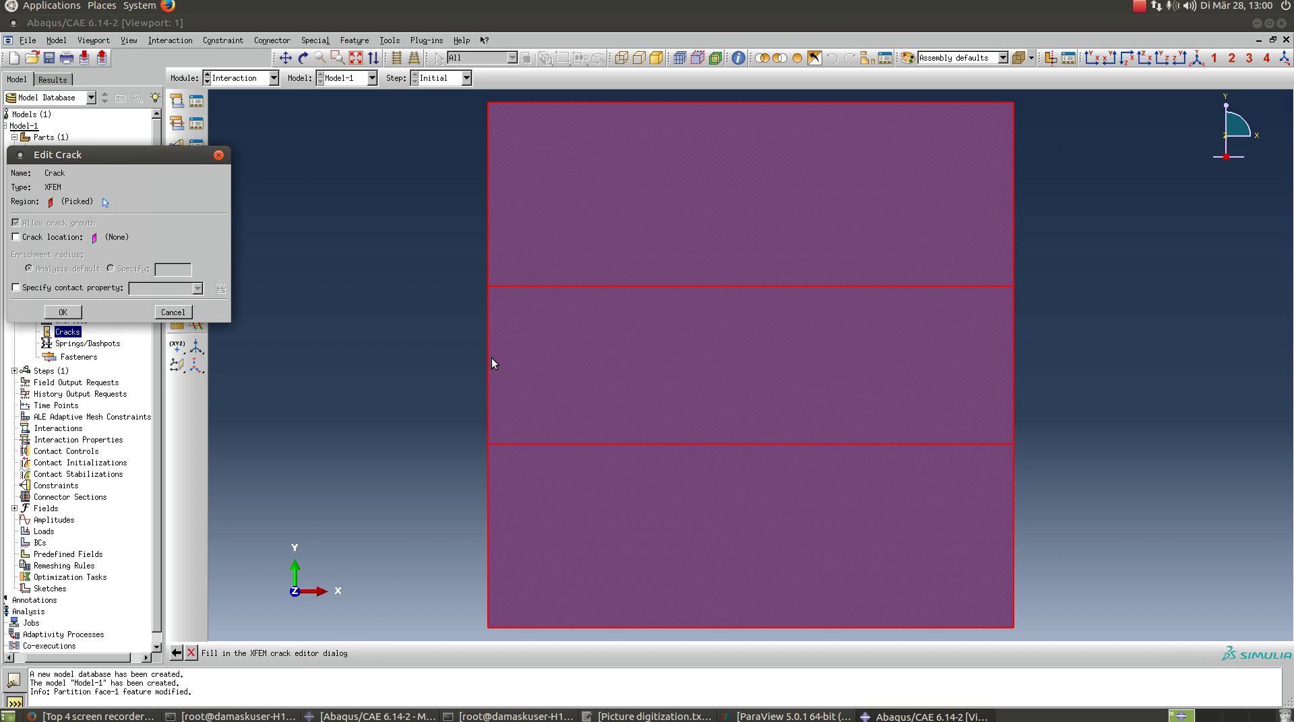
left_click(57, 237)
left_click(141, 239)
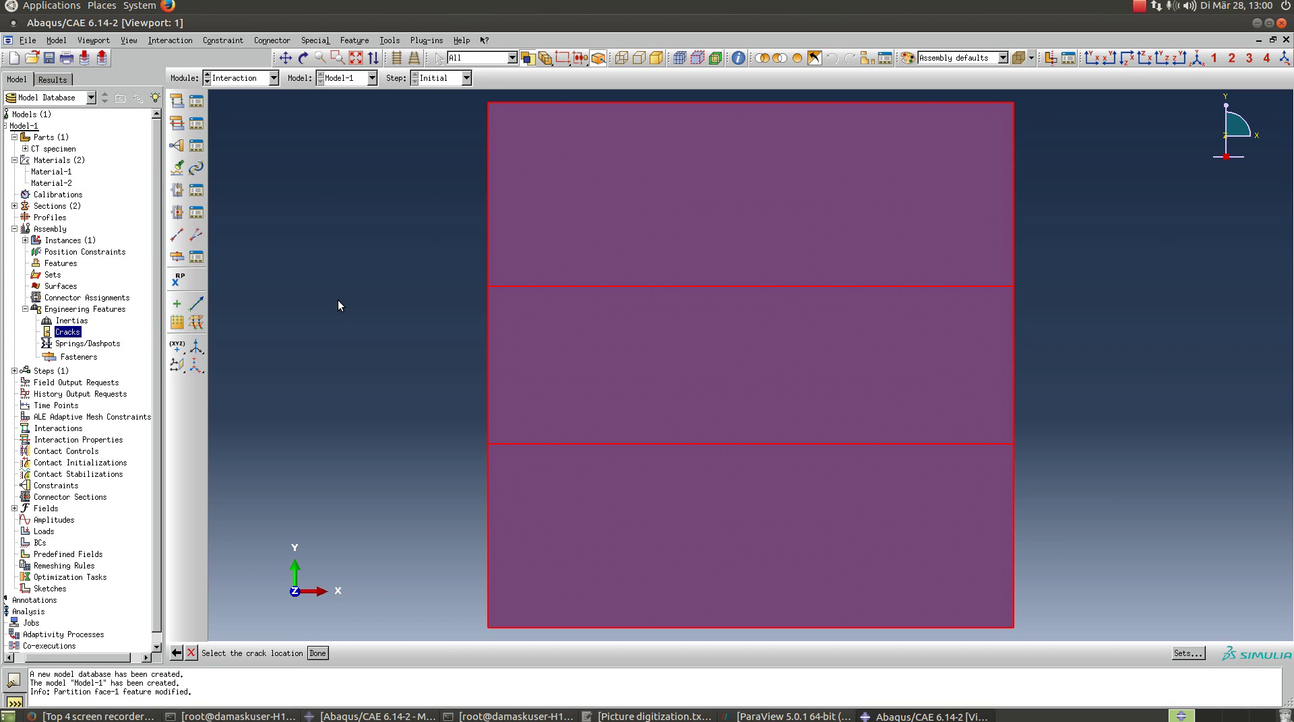
left_click(190, 653)
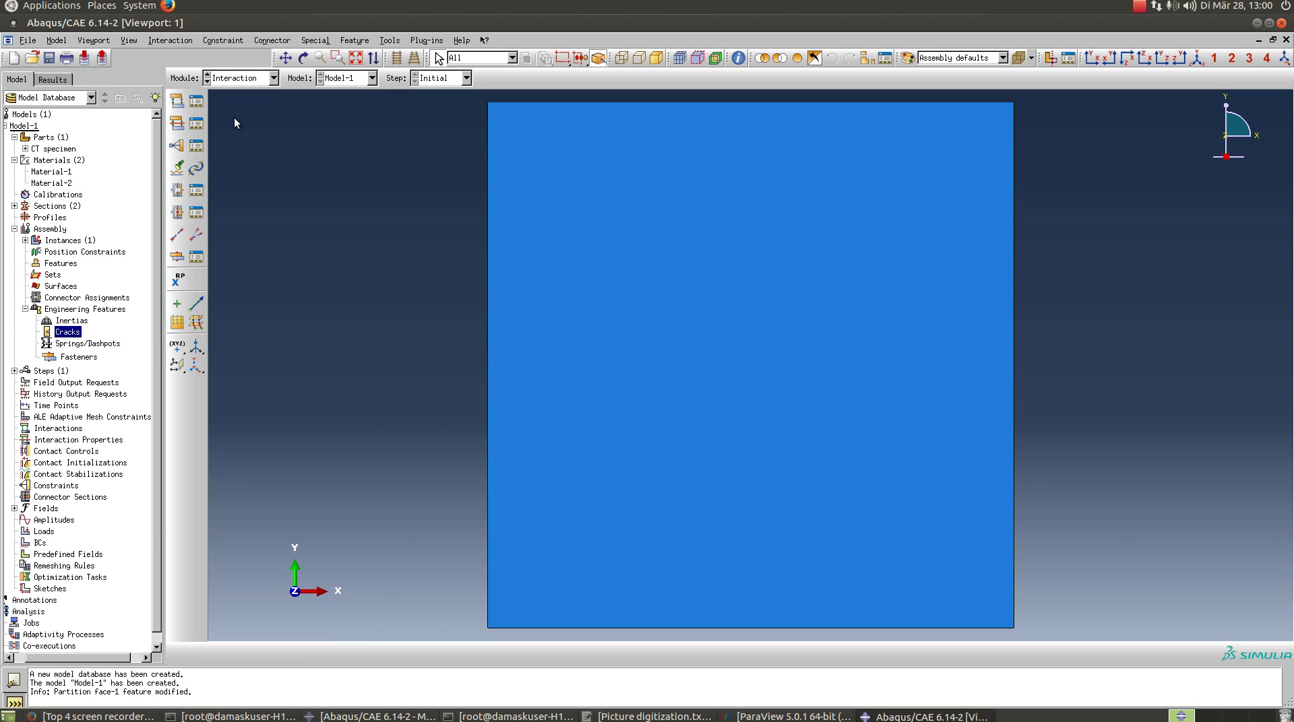
Switch to the Assembly module and try to start a sketched face partition on the dependent CT specimen instance.
left_click(244, 78)
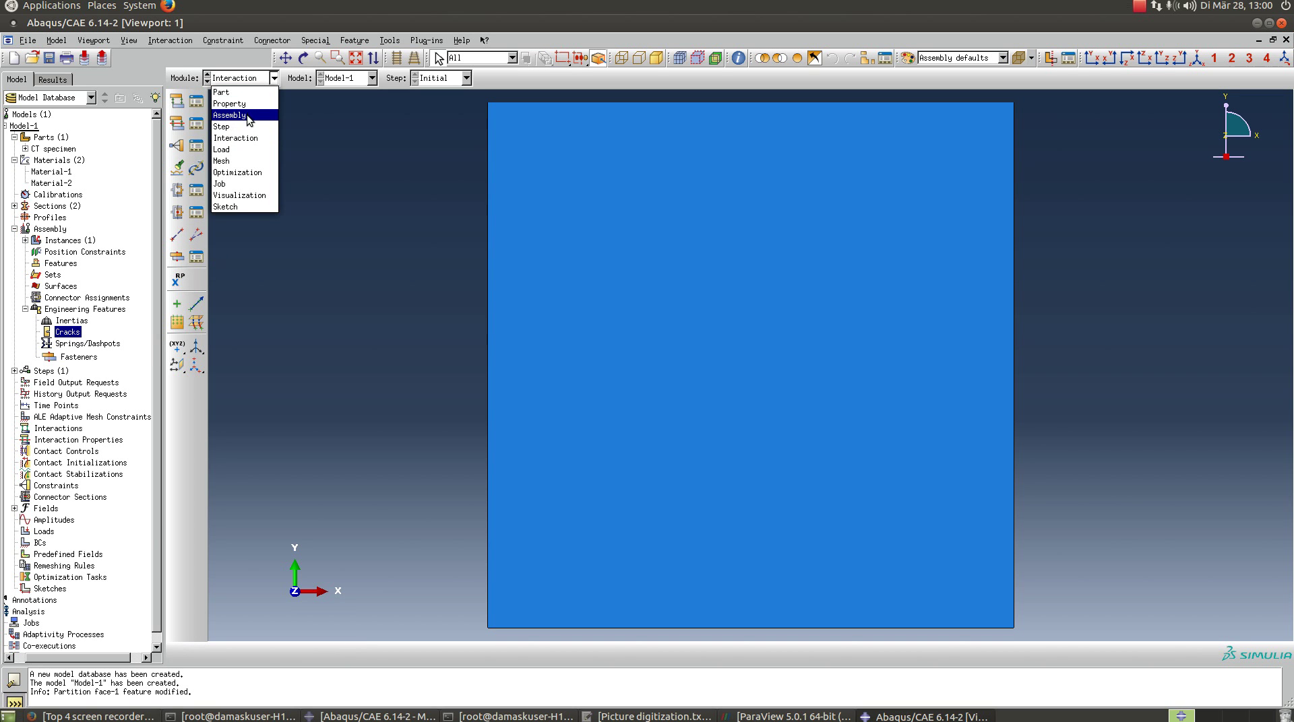
left_click(247, 115)
left_click(200, 243)
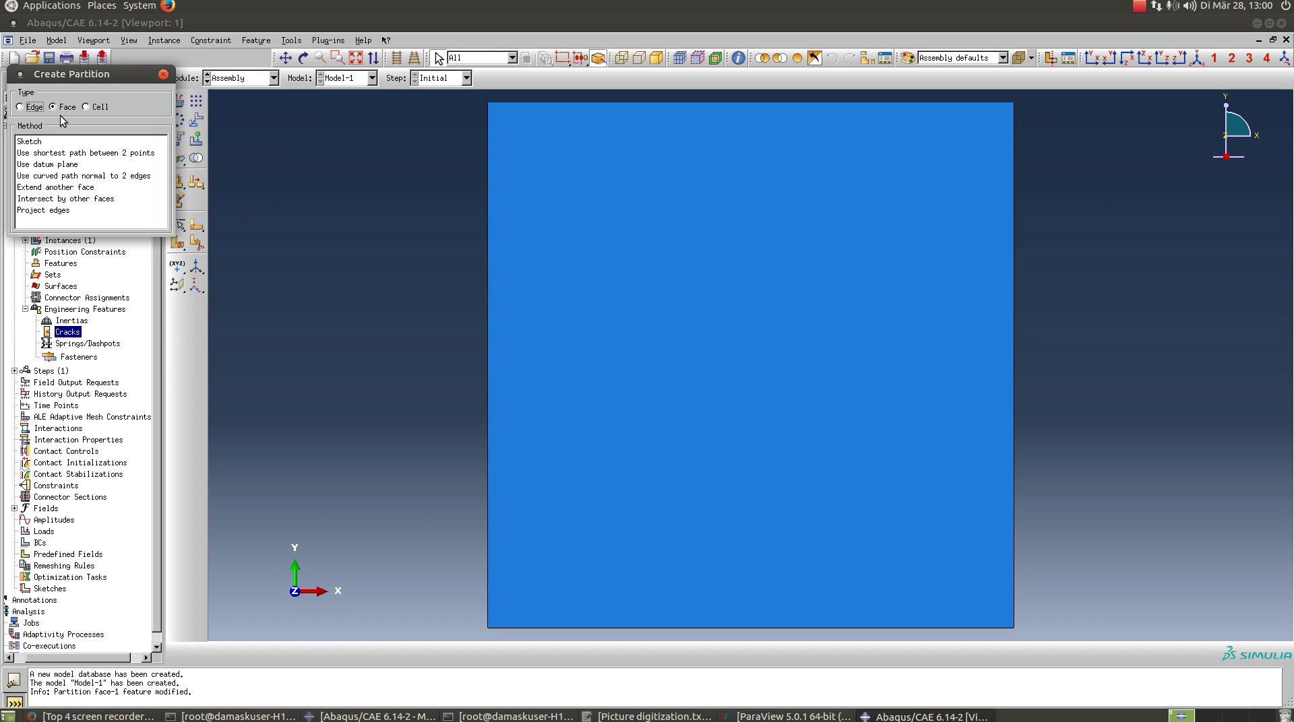
left_click(38, 142)
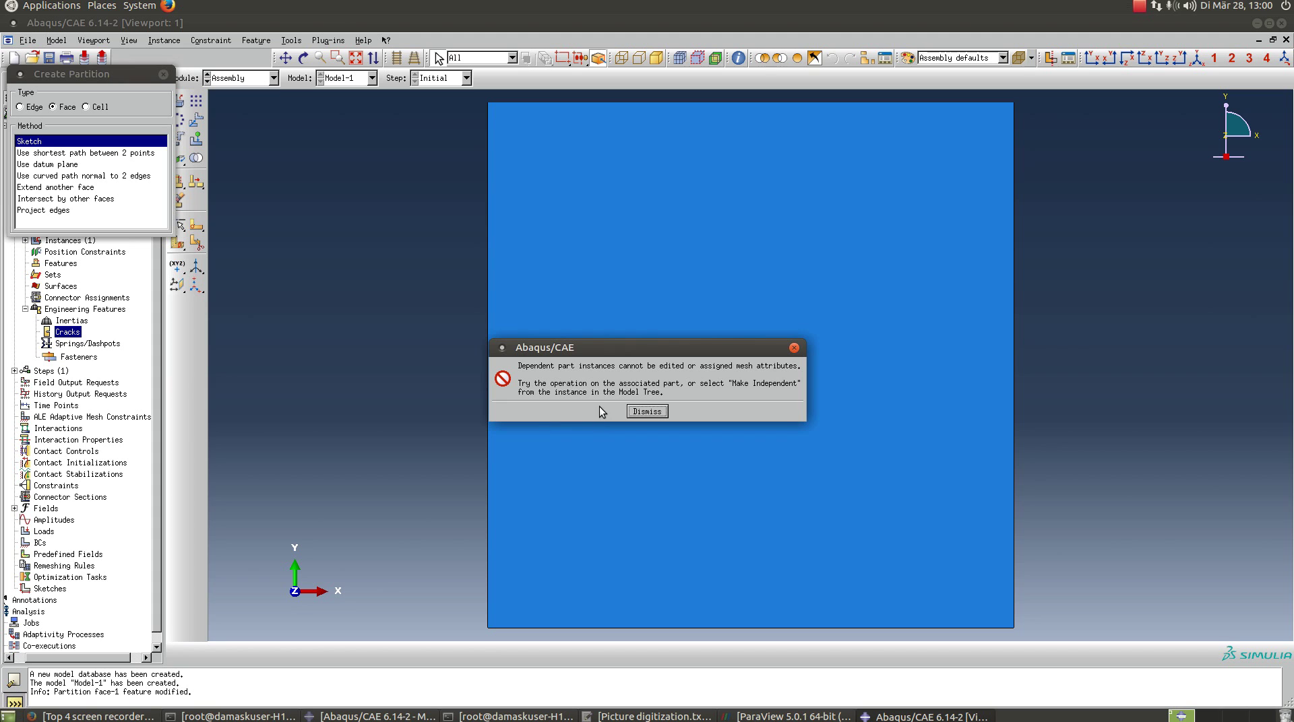
left_click(648, 412)
left_click(164, 75)
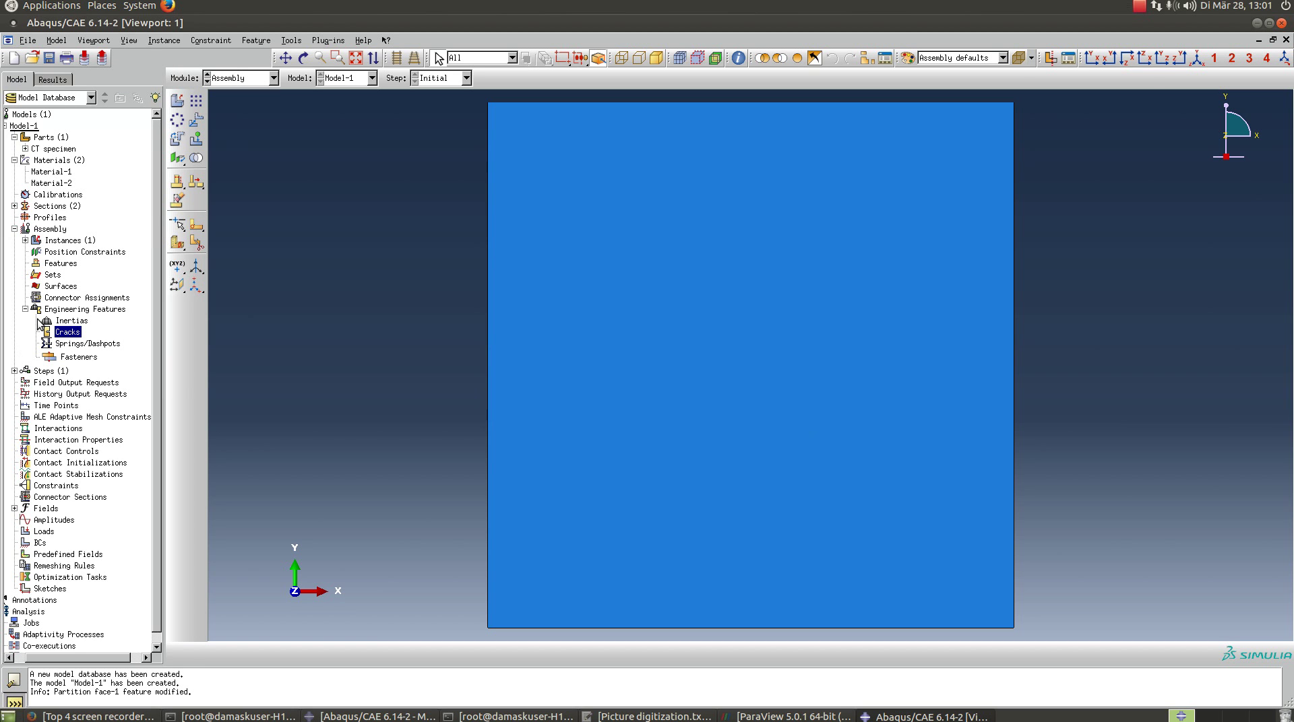
Make the CT specimen-1 instance in the assembly independent.
left_click(25, 240)
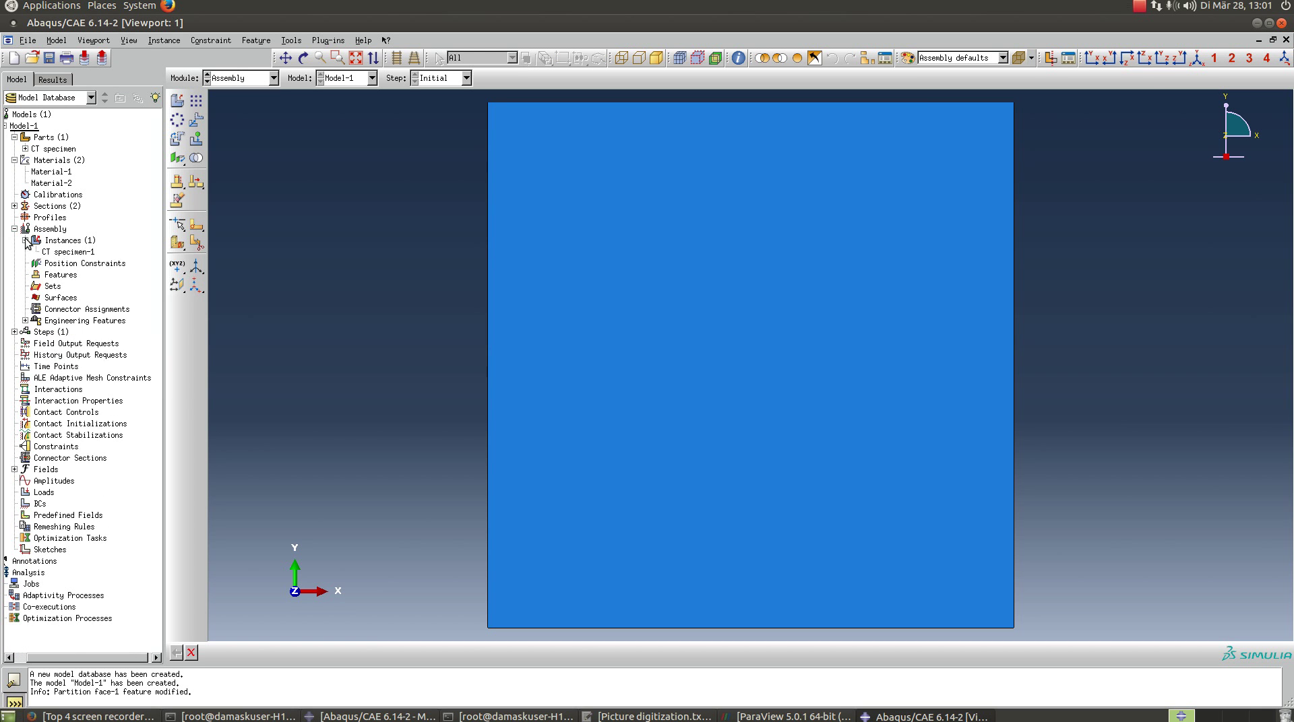
right_click(76, 252)
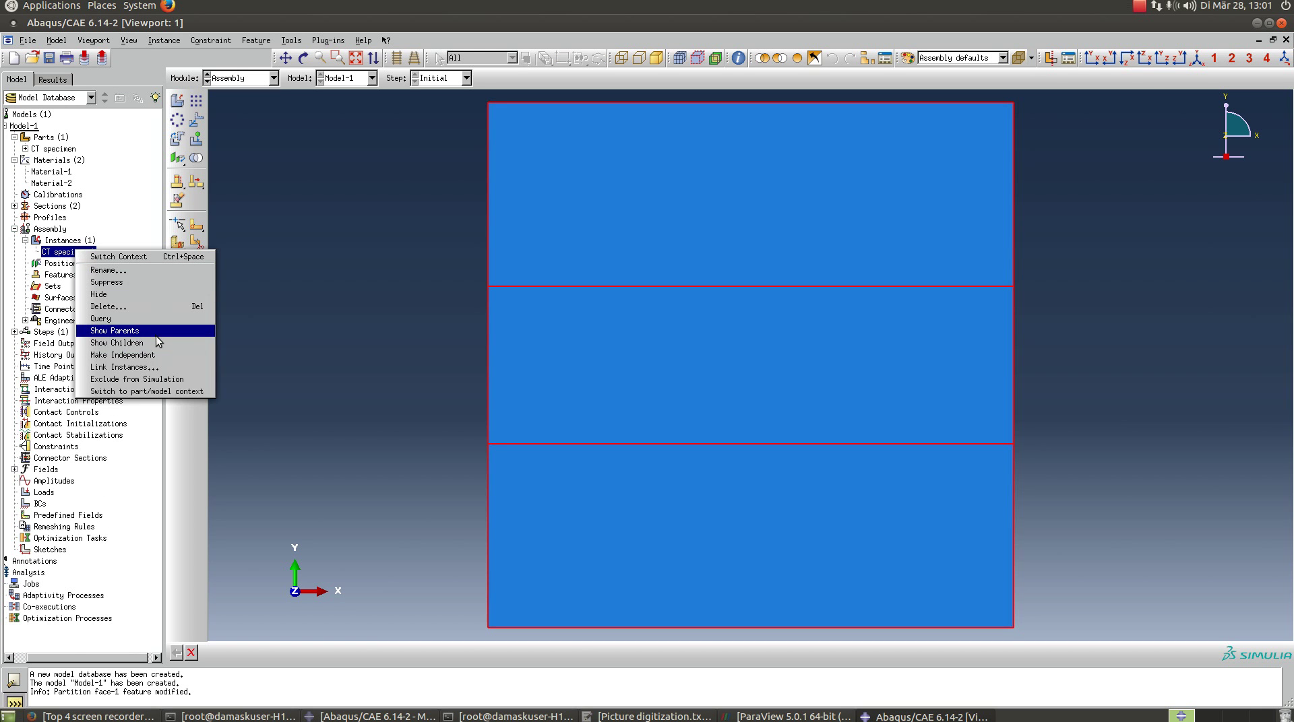
left_click(159, 353)
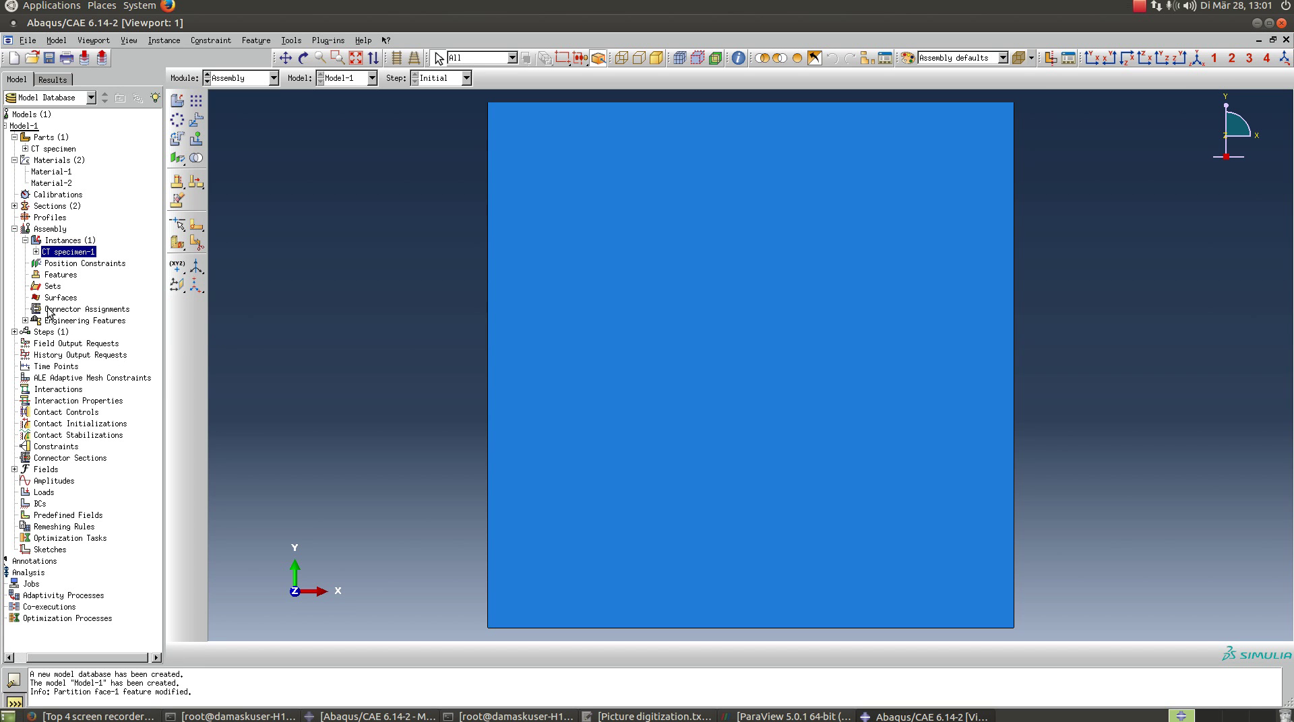
Partition the instance's middle strip with a sketched horizontal line from the left edge at (-0.01, 0) to about 35% of the width.
left_click(196, 244)
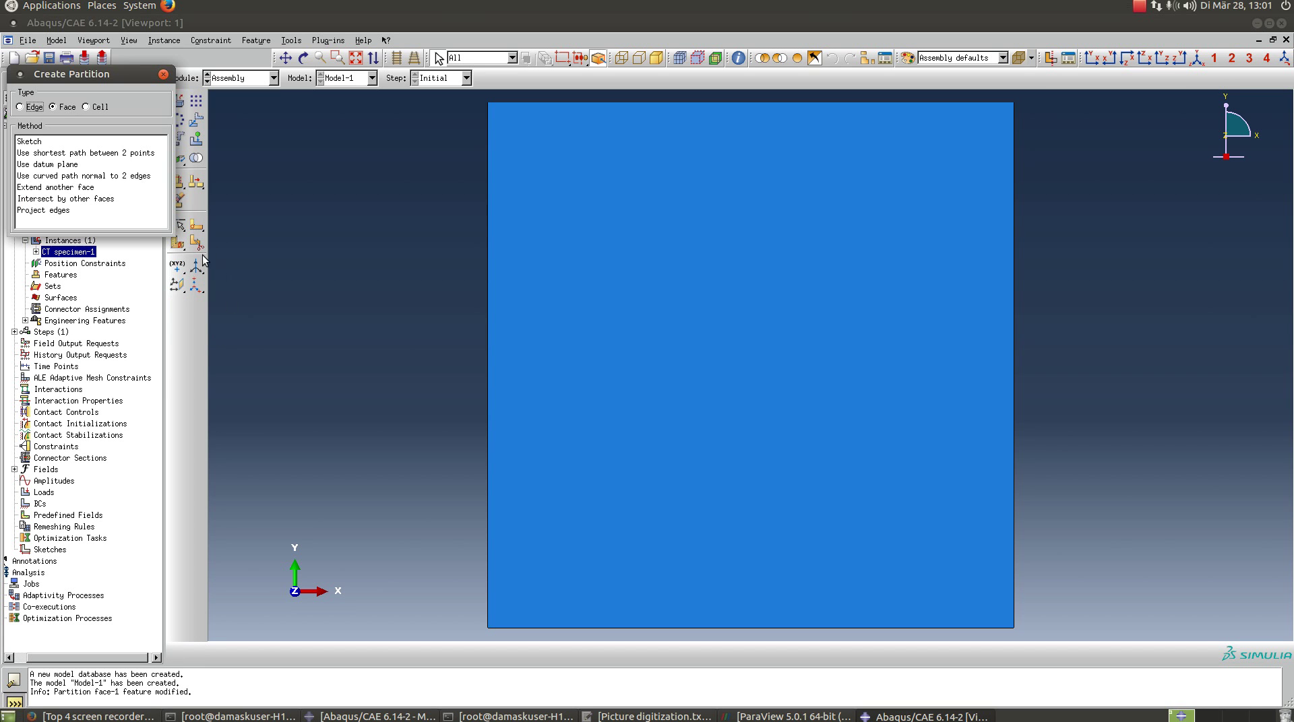
left_click(48, 144)
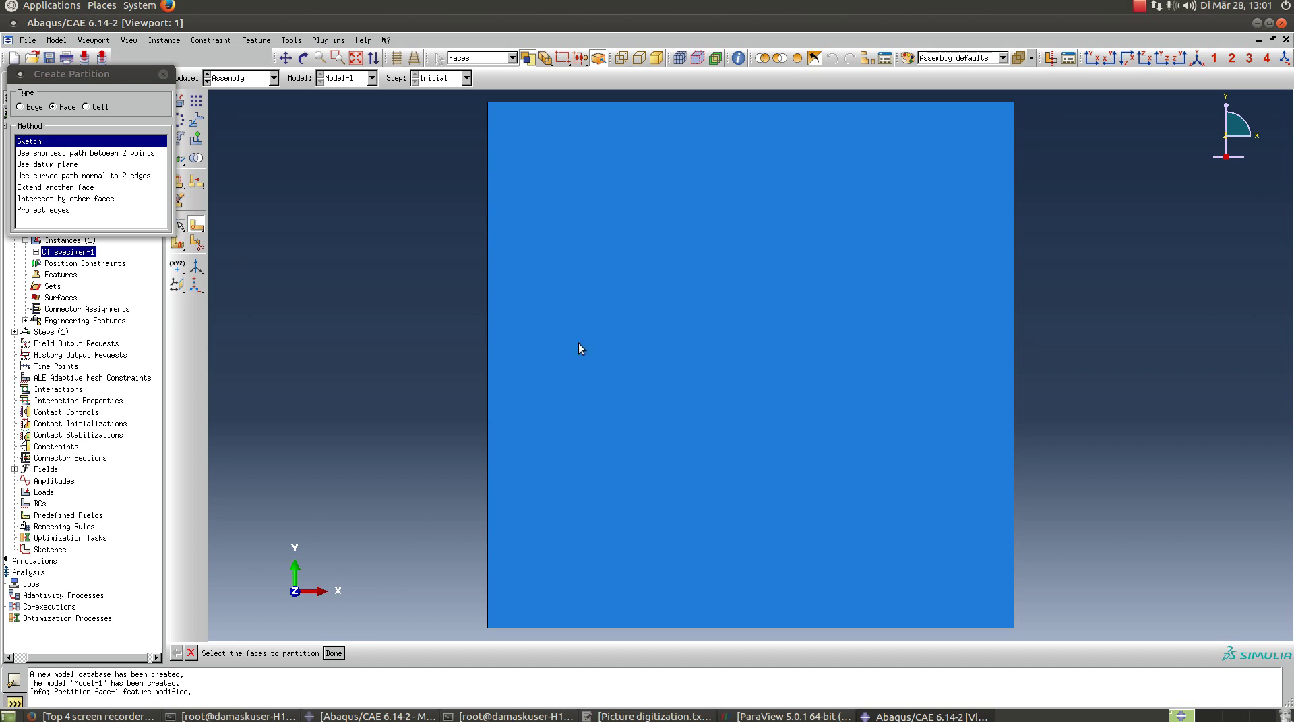
left_click(568, 405)
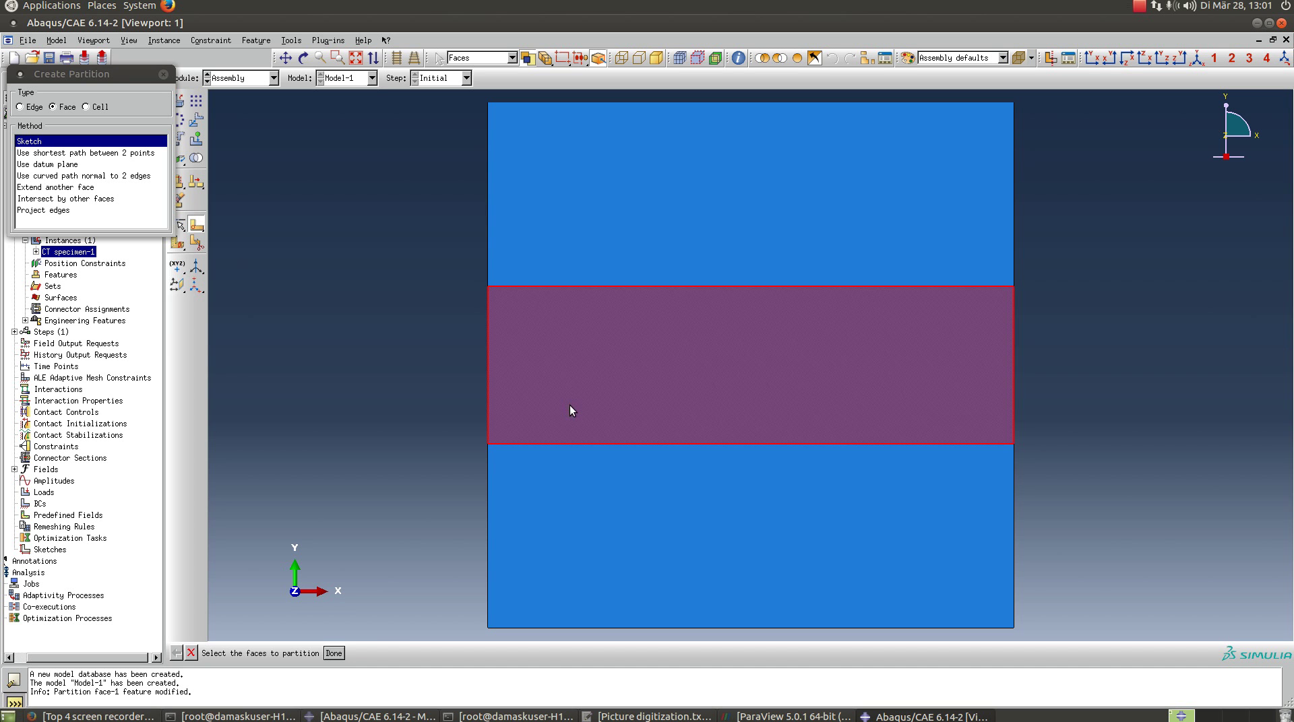
left_click(341, 652)
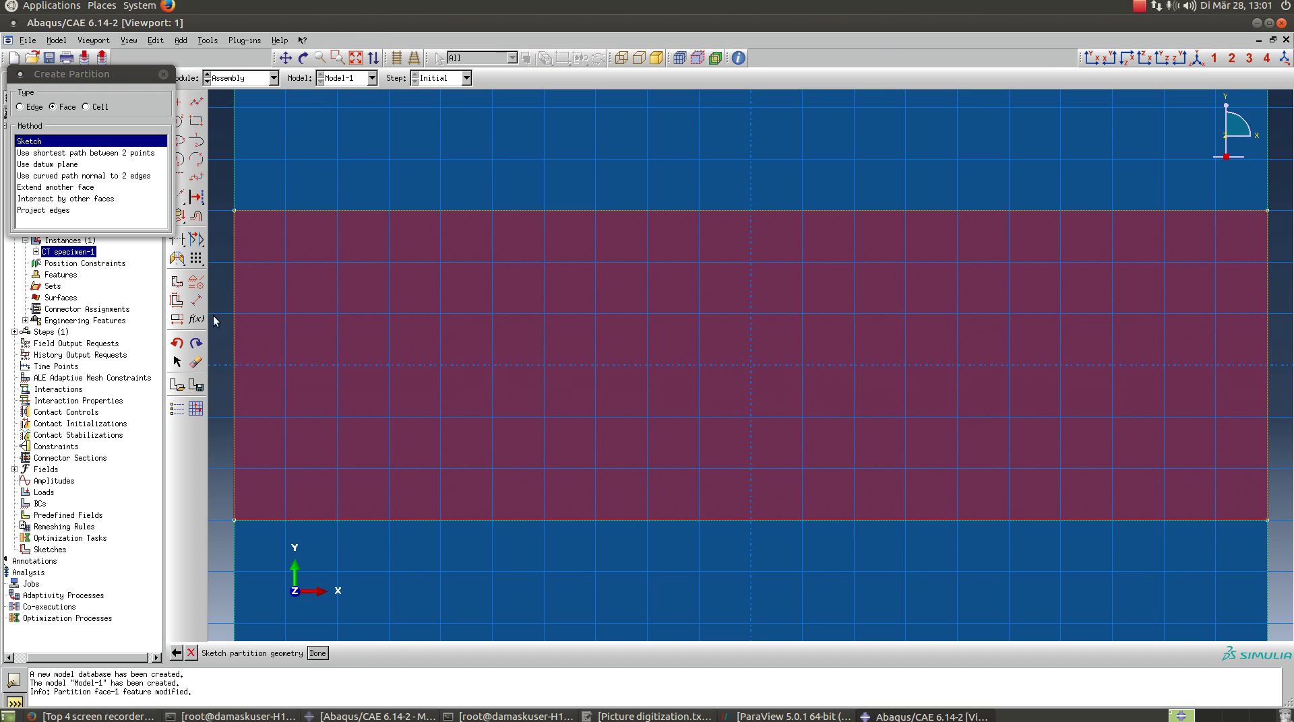
left_click(197, 102)
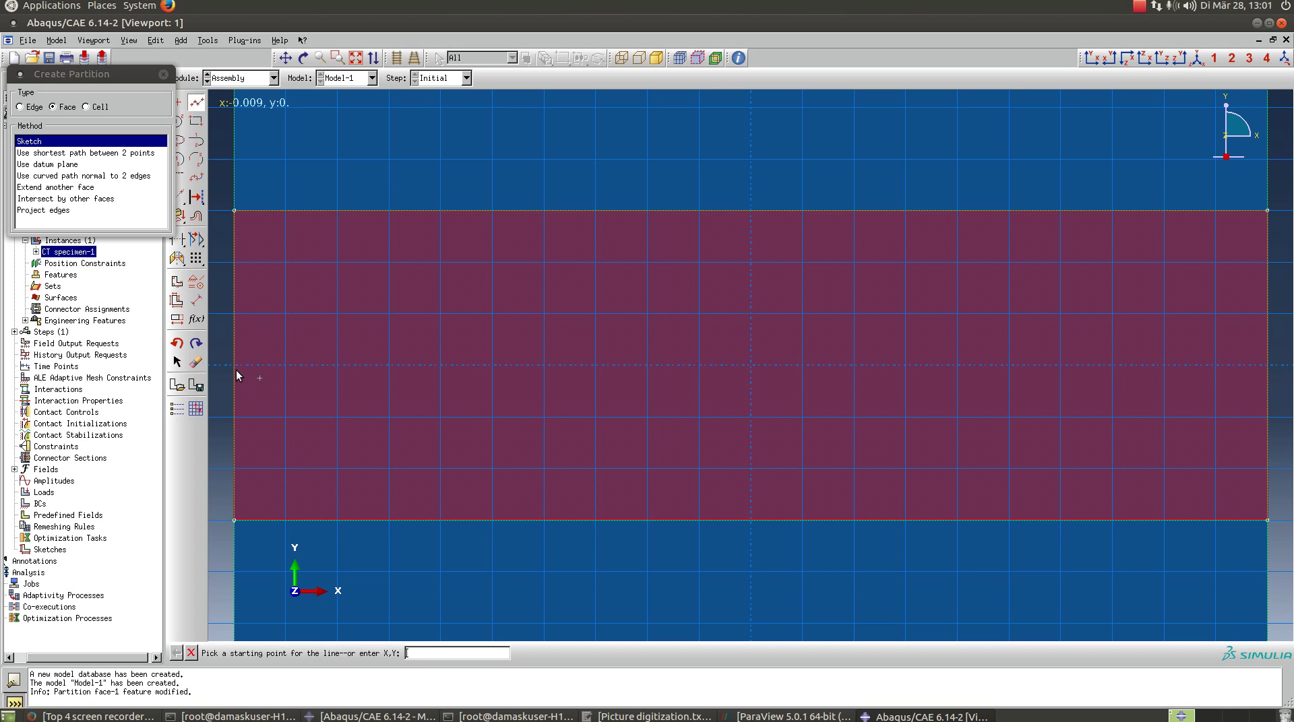
left_click(261, 364)
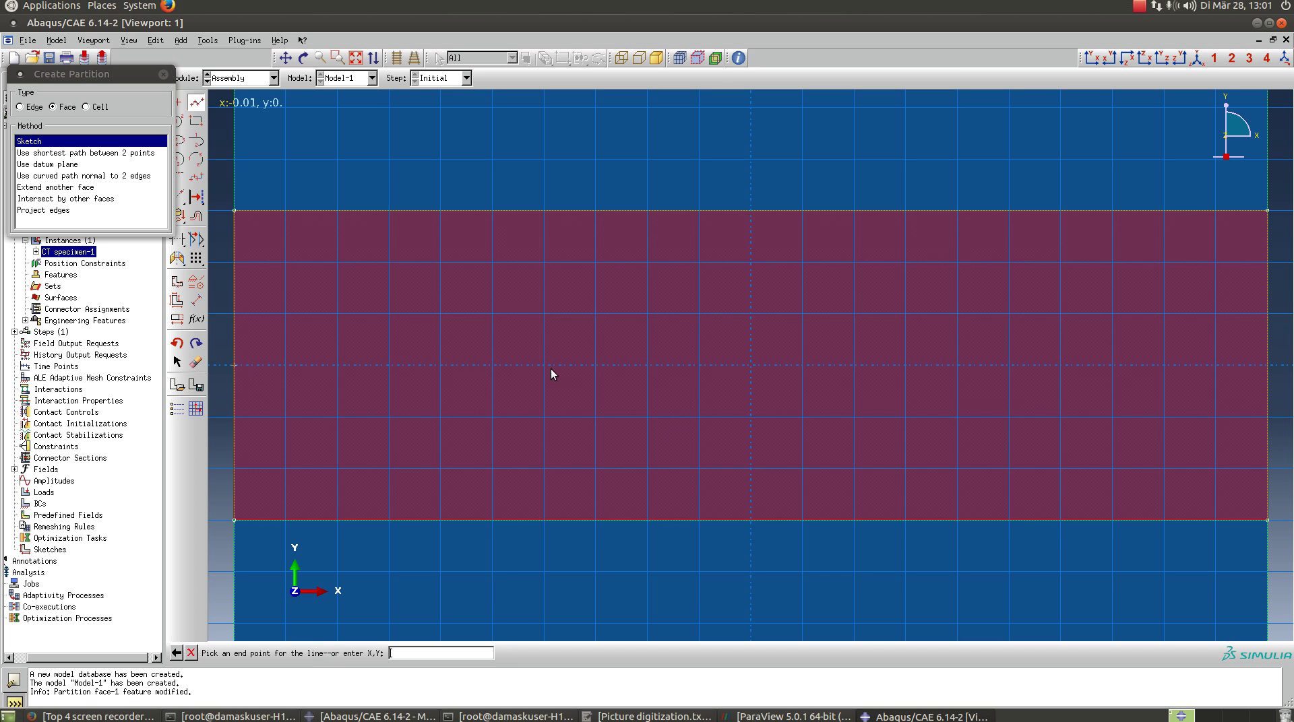
left_click(597, 365)
middle_click(614, 406)
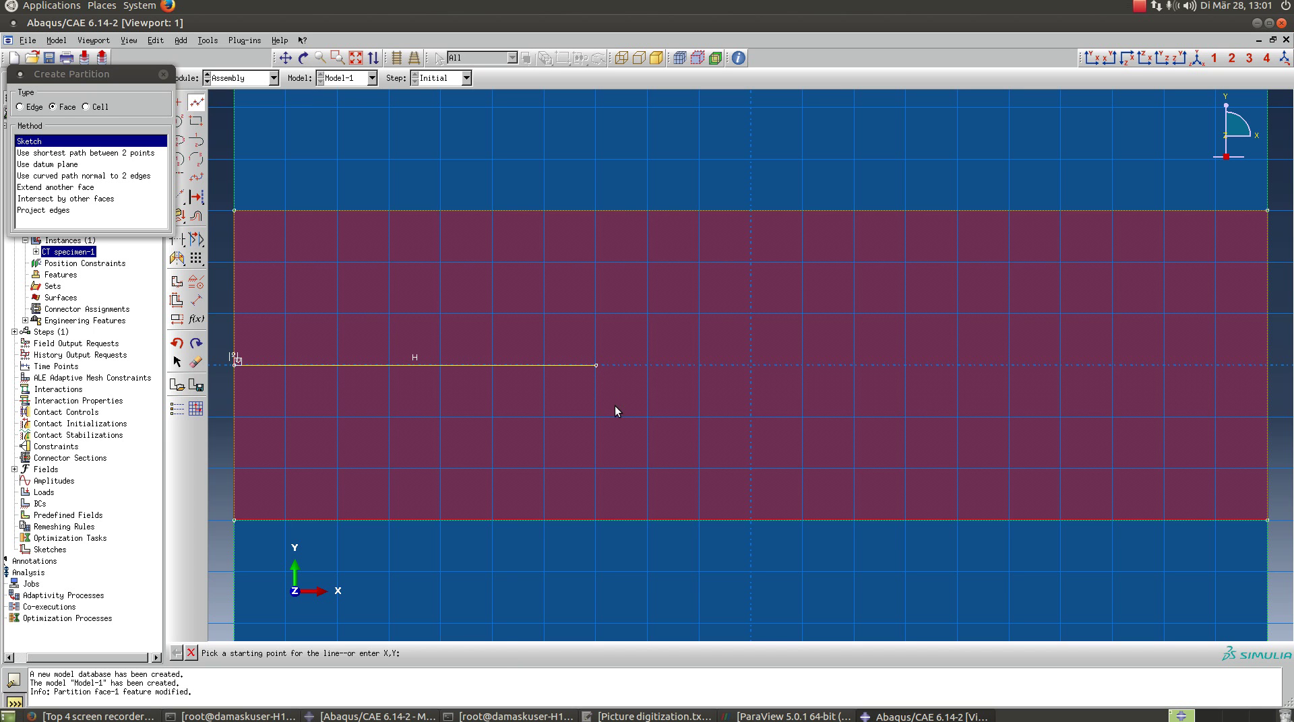
middle_click(600, 463)
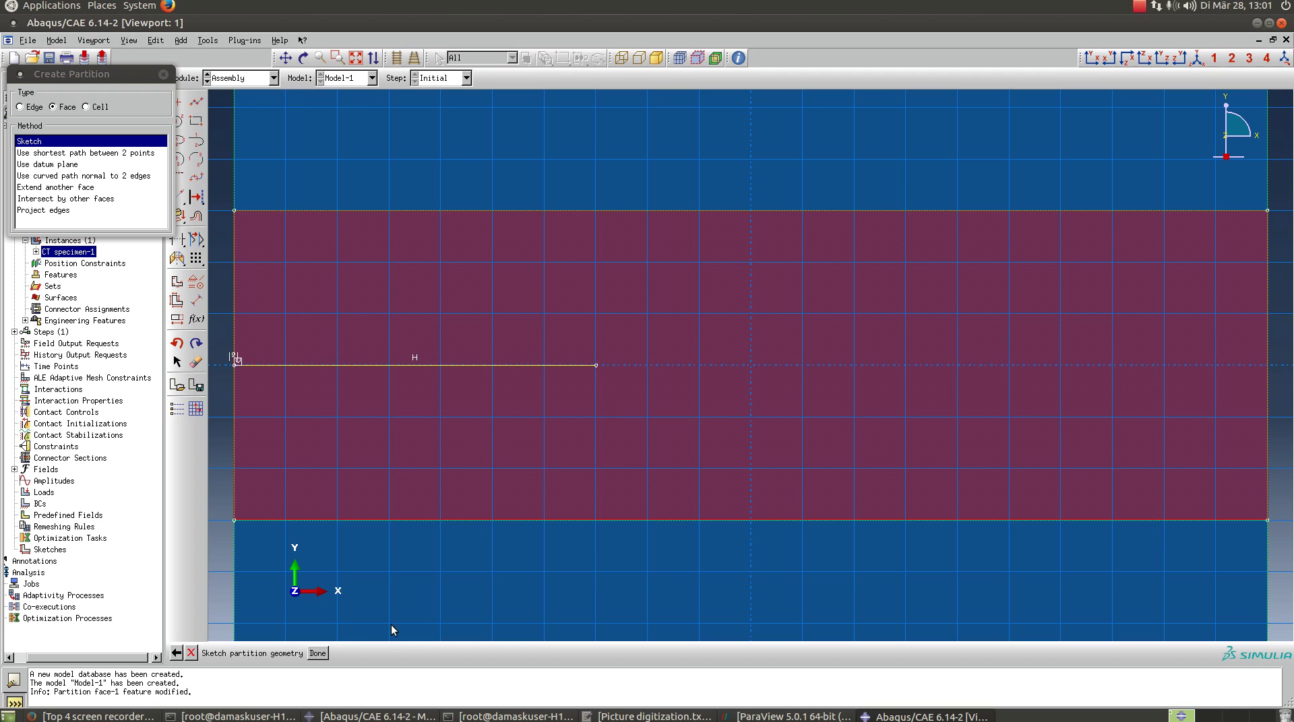
left_click(318, 655)
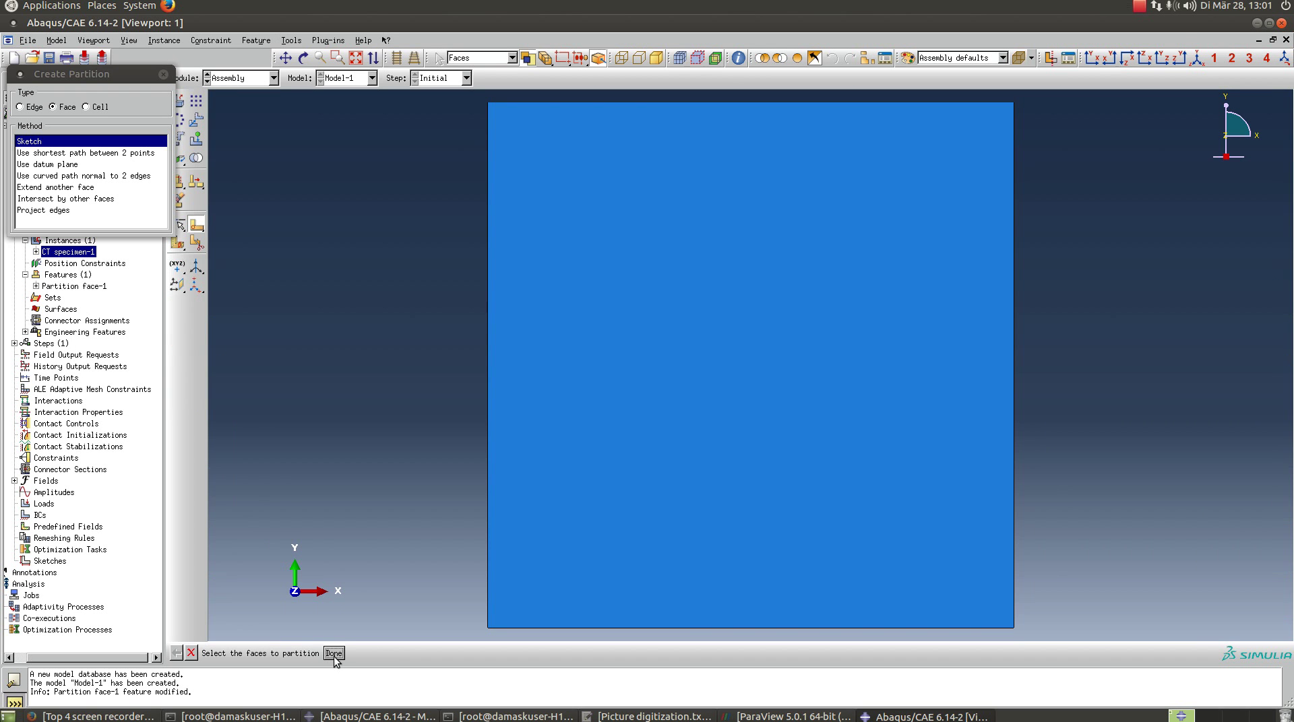
left_click(332, 652)
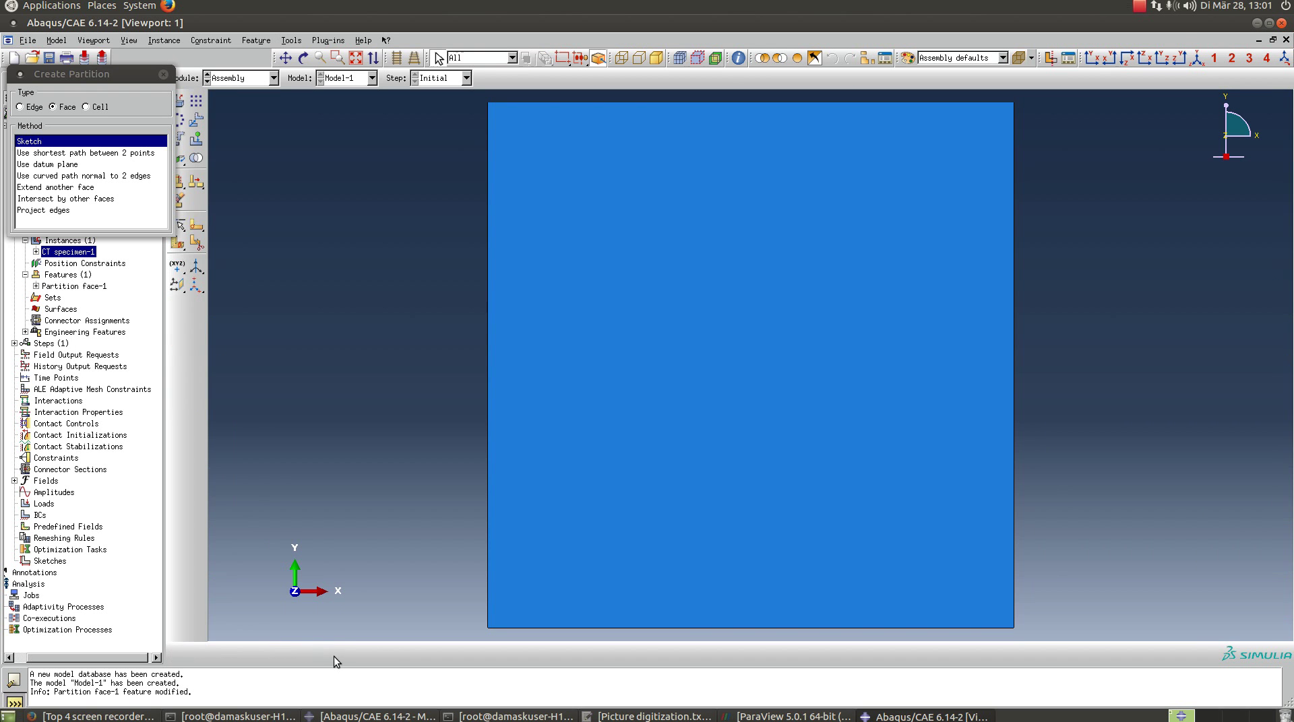
left_click(163, 75)
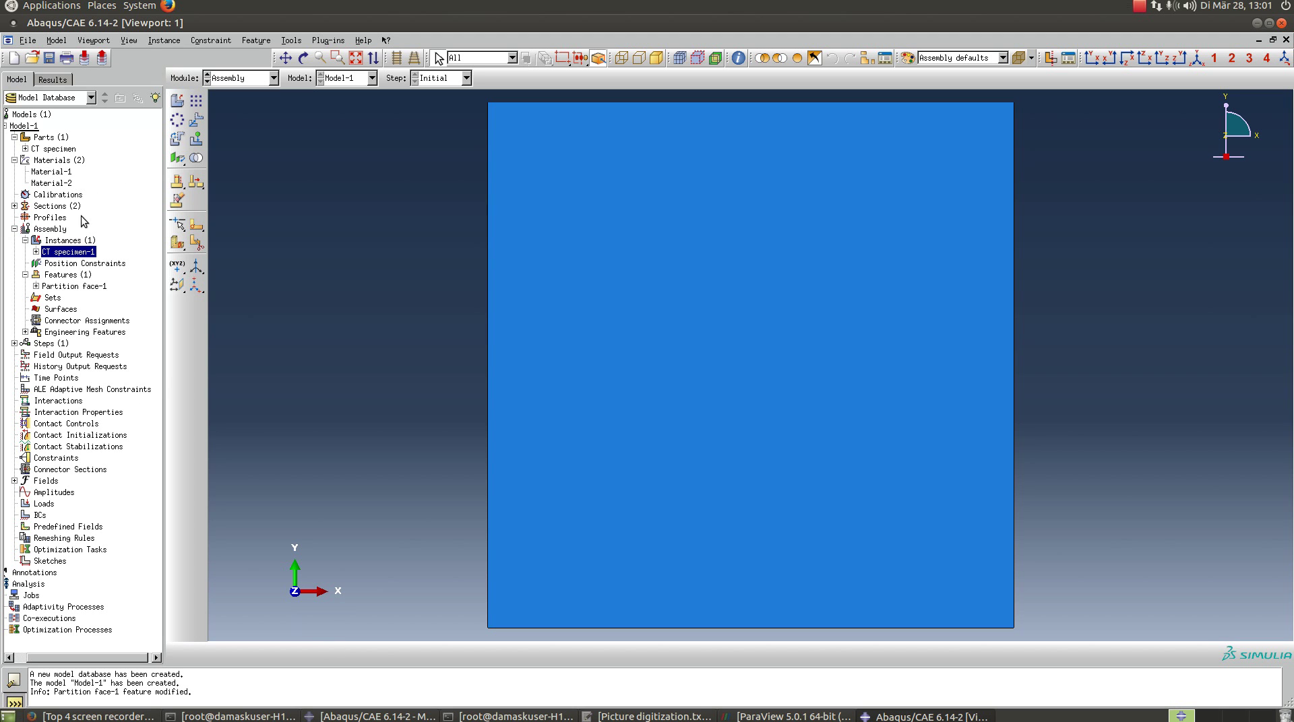
Start an XFEM crack named Crack and assign the whole CT specimen instance as its crack domain.
left_click(24, 332)
left_click(67, 354)
double_click(65, 355)
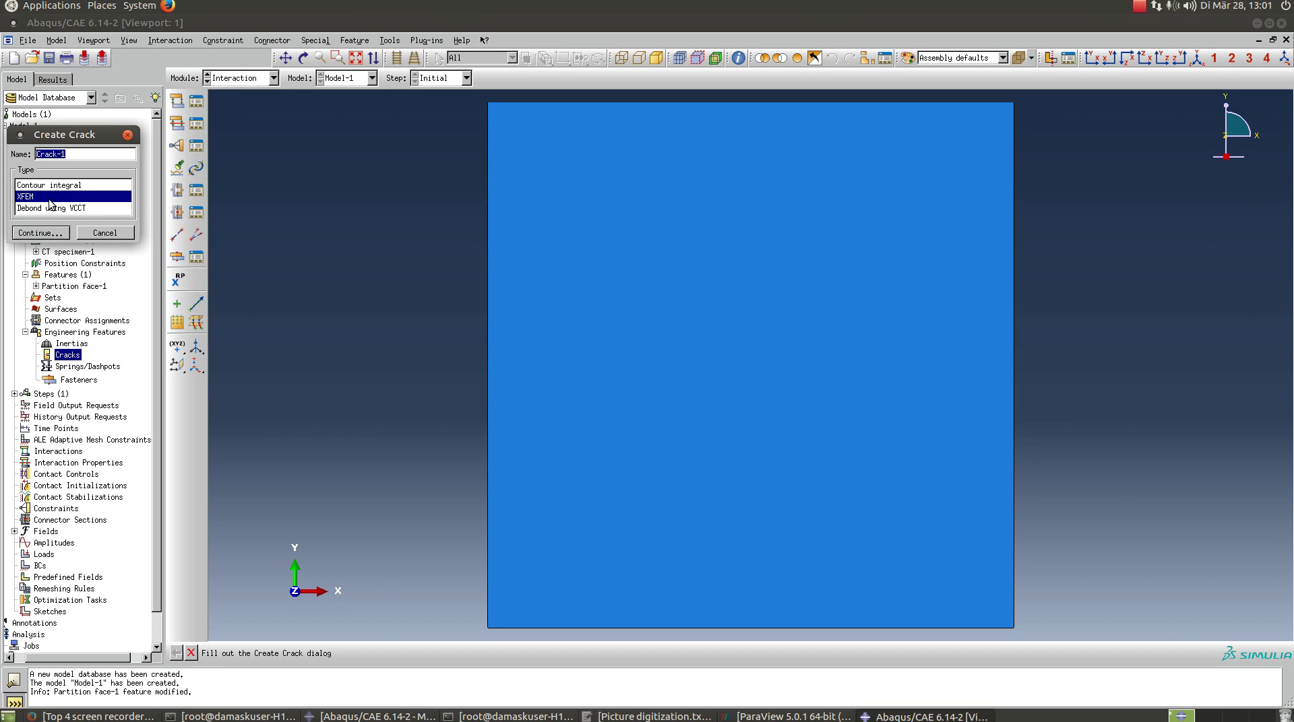
left_click(95, 149)
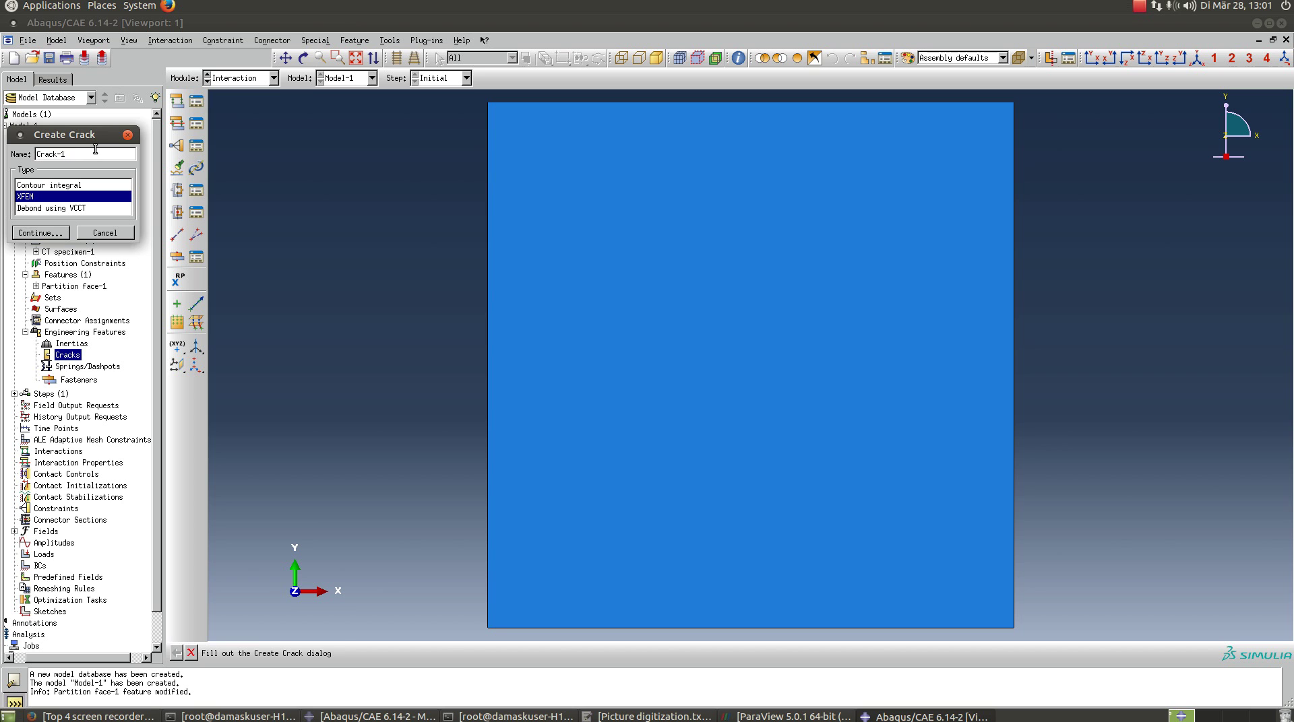
left_click(50, 232)
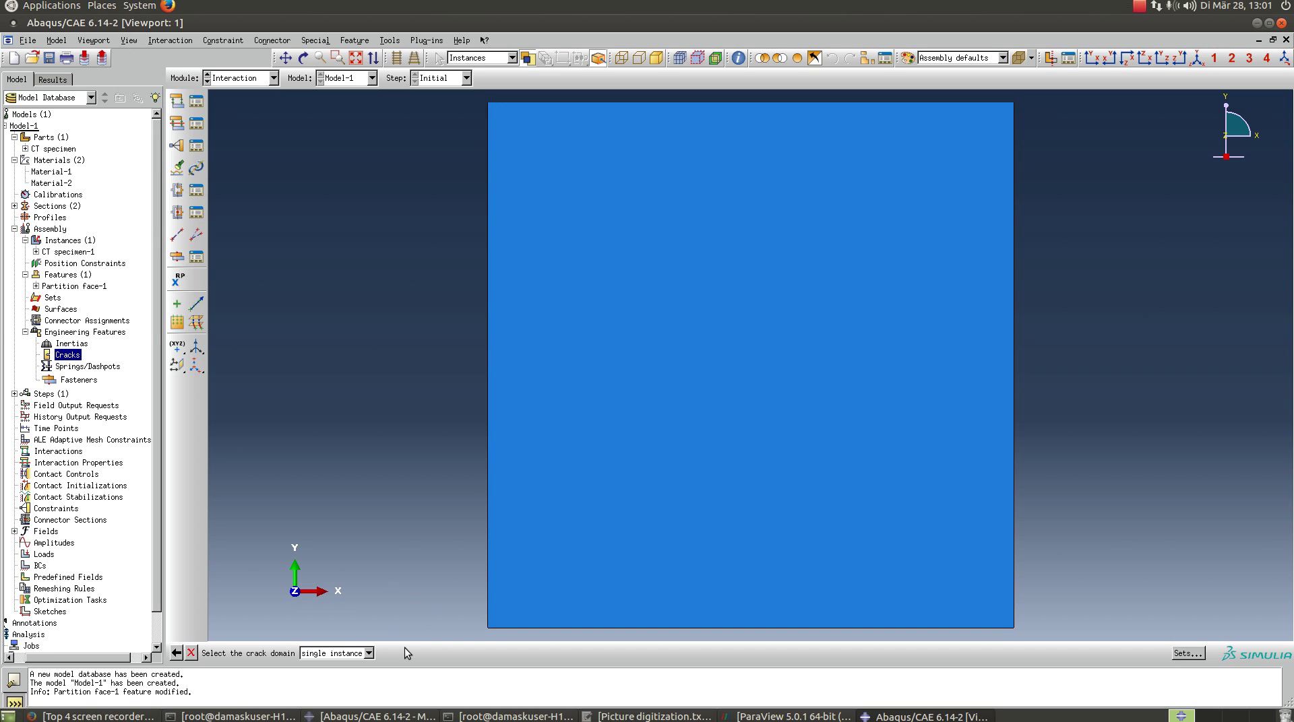
left_click(369, 653)
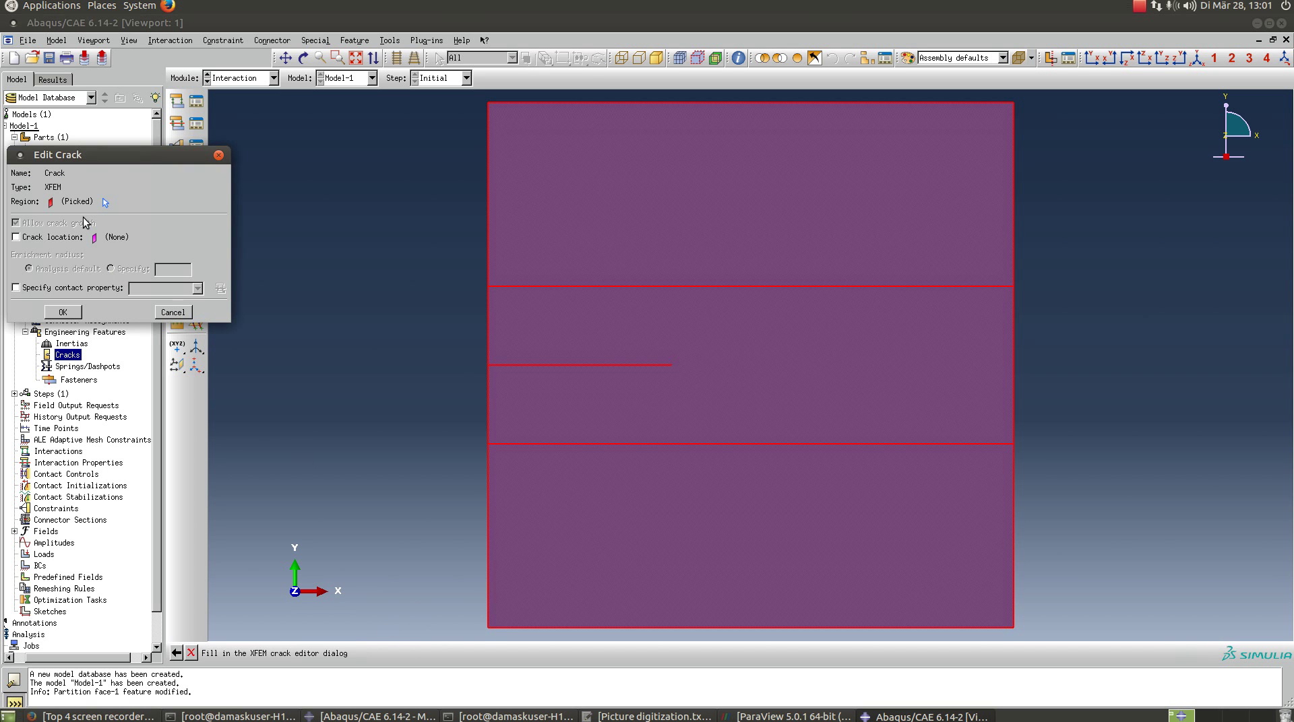
Specify the short horizontal partition line in the middle strip as the crack location and complete the XFEM crack definition.
left_click(57, 238)
left_click(137, 241)
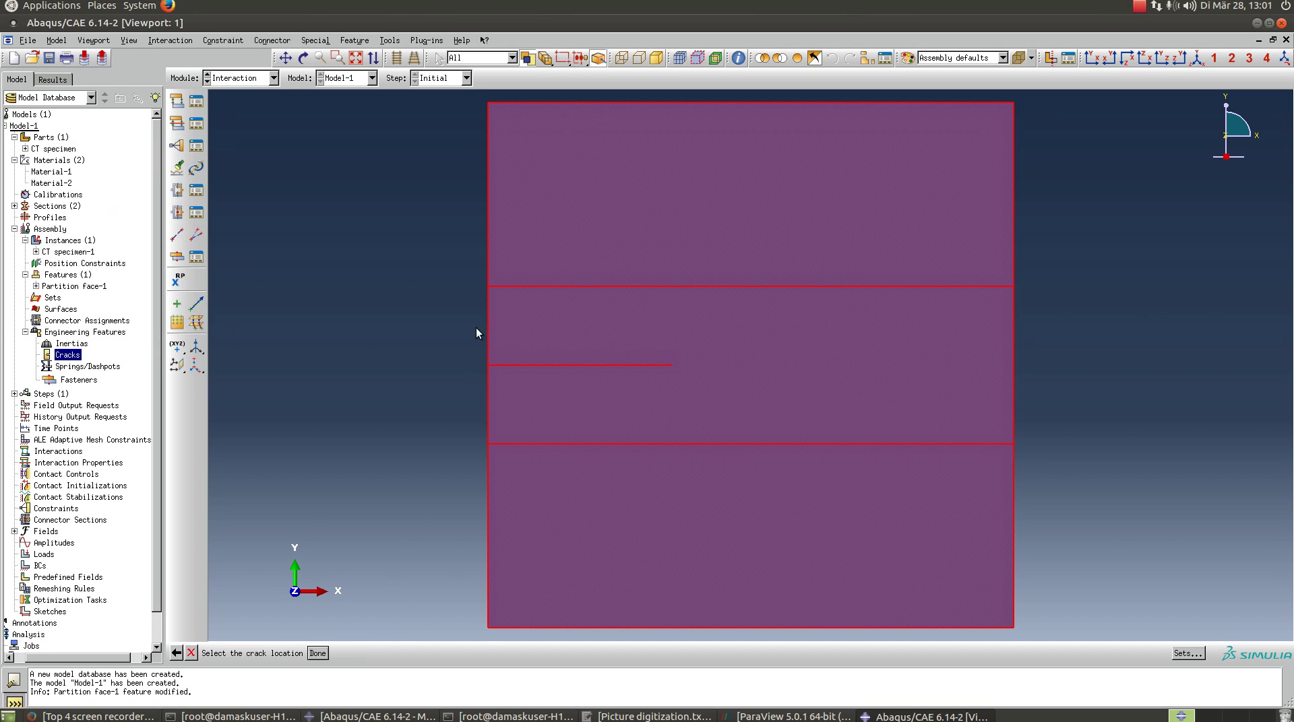
left_click(609, 365)
left_click(317, 653)
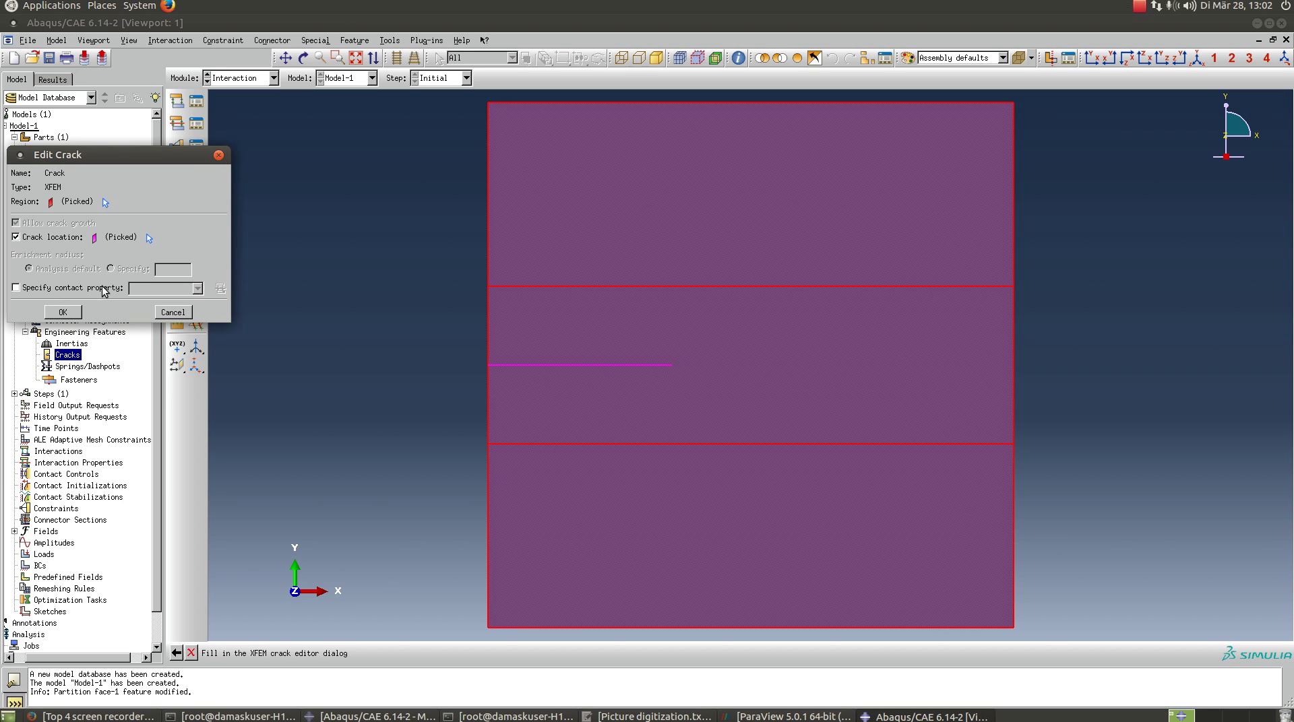
left_click(67, 313)
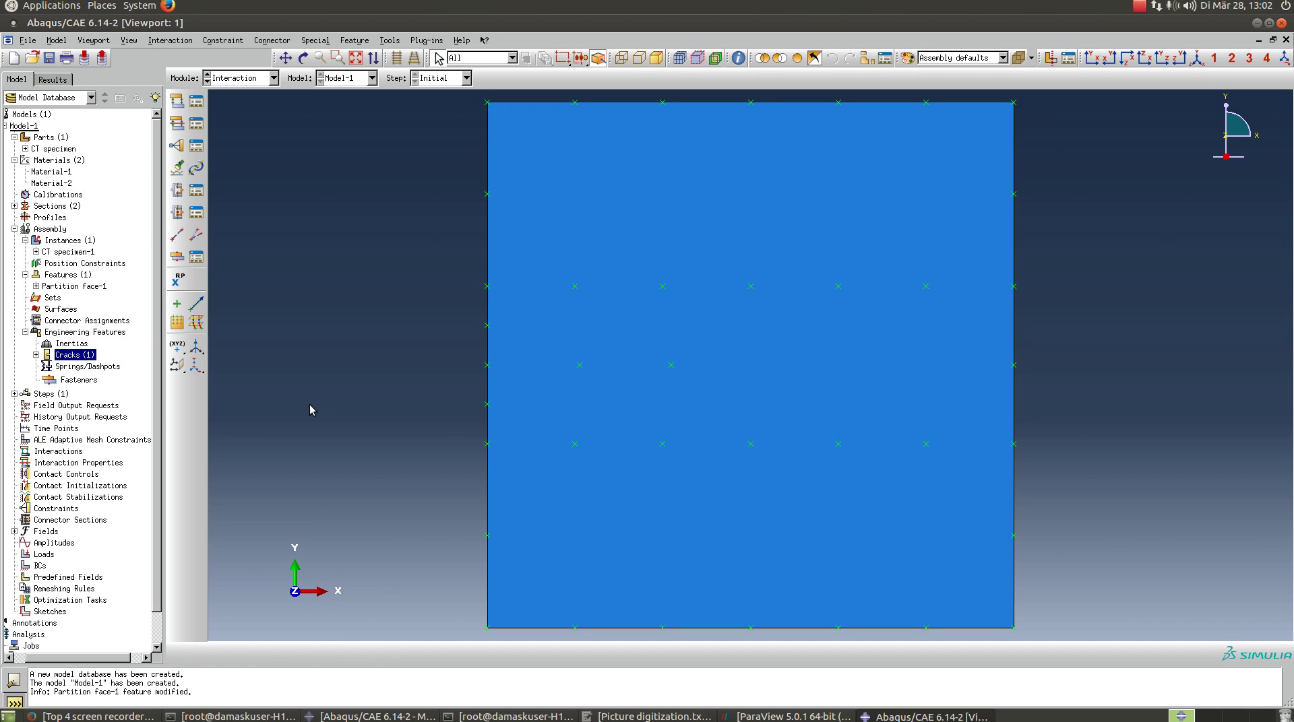
Create a Static, General step named Step-1 after the Initial step, keeping the default time period and incrementation settings.
left_click(25, 332)
left_click(25, 274)
left_click(25, 240)
left_click(14, 229)
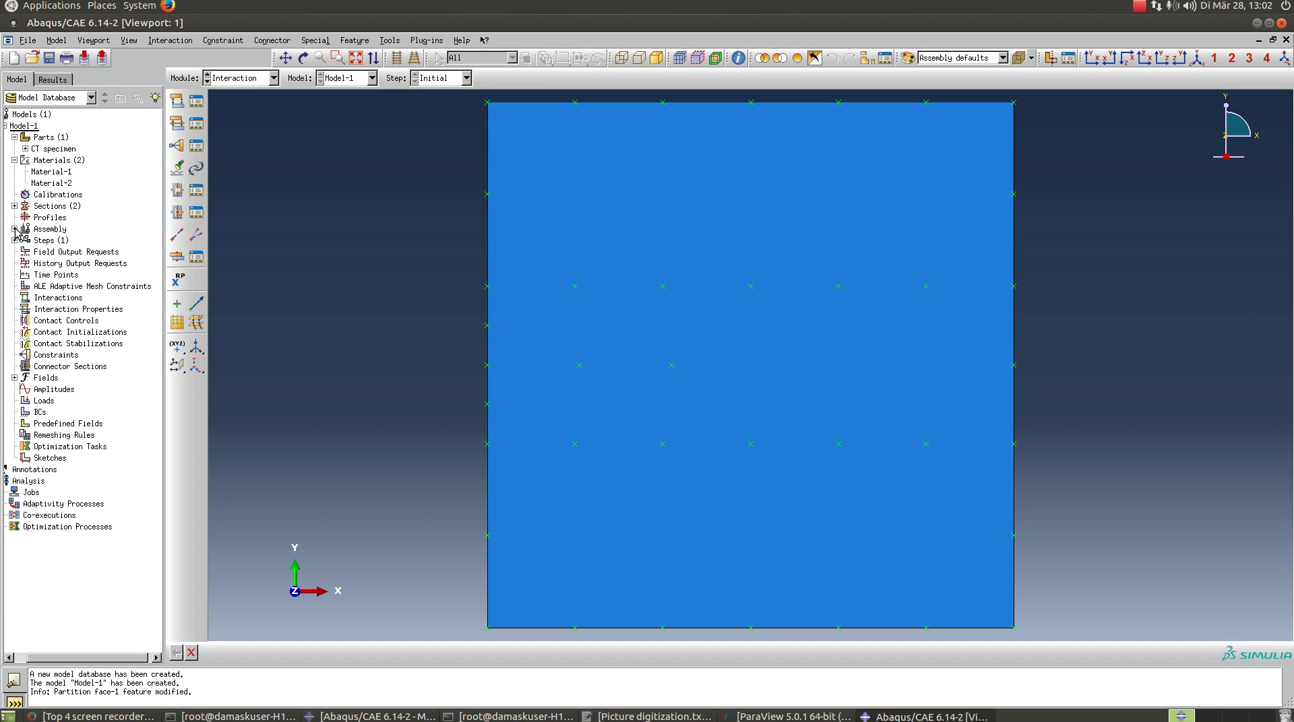
left_click(14, 241)
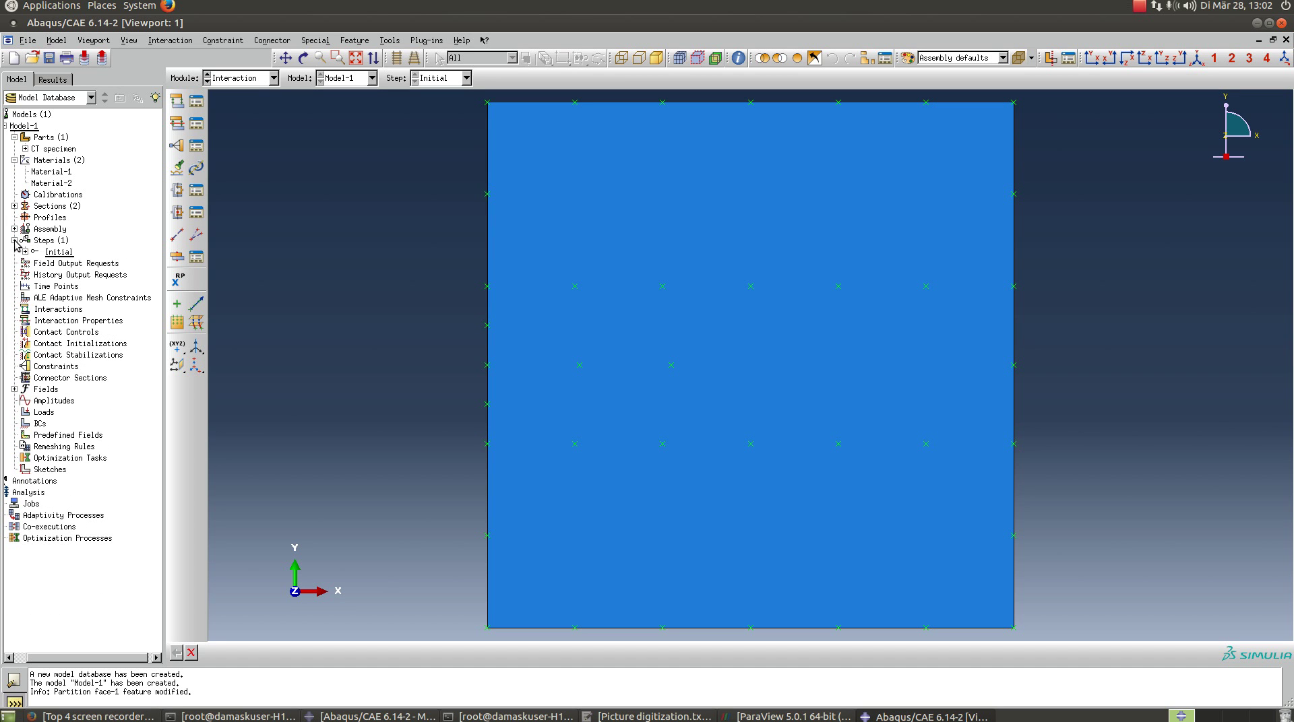
left_click(57, 252)
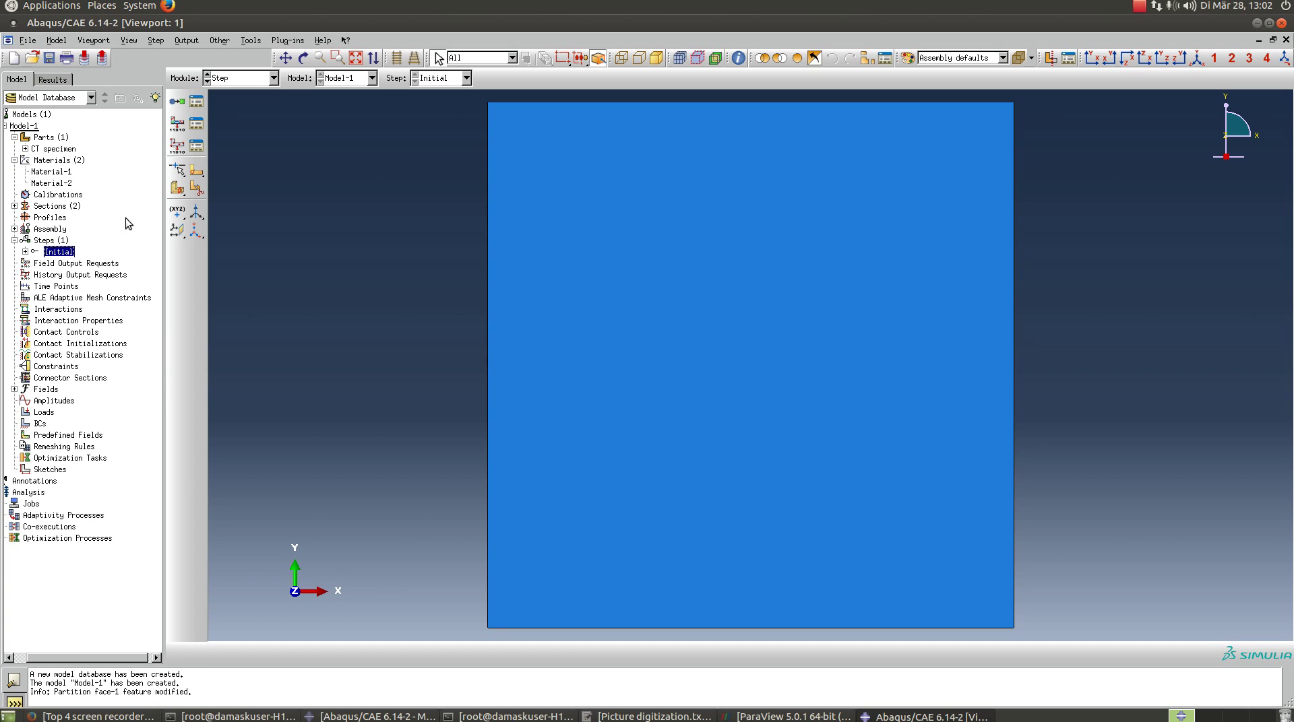
double_click(57, 247)
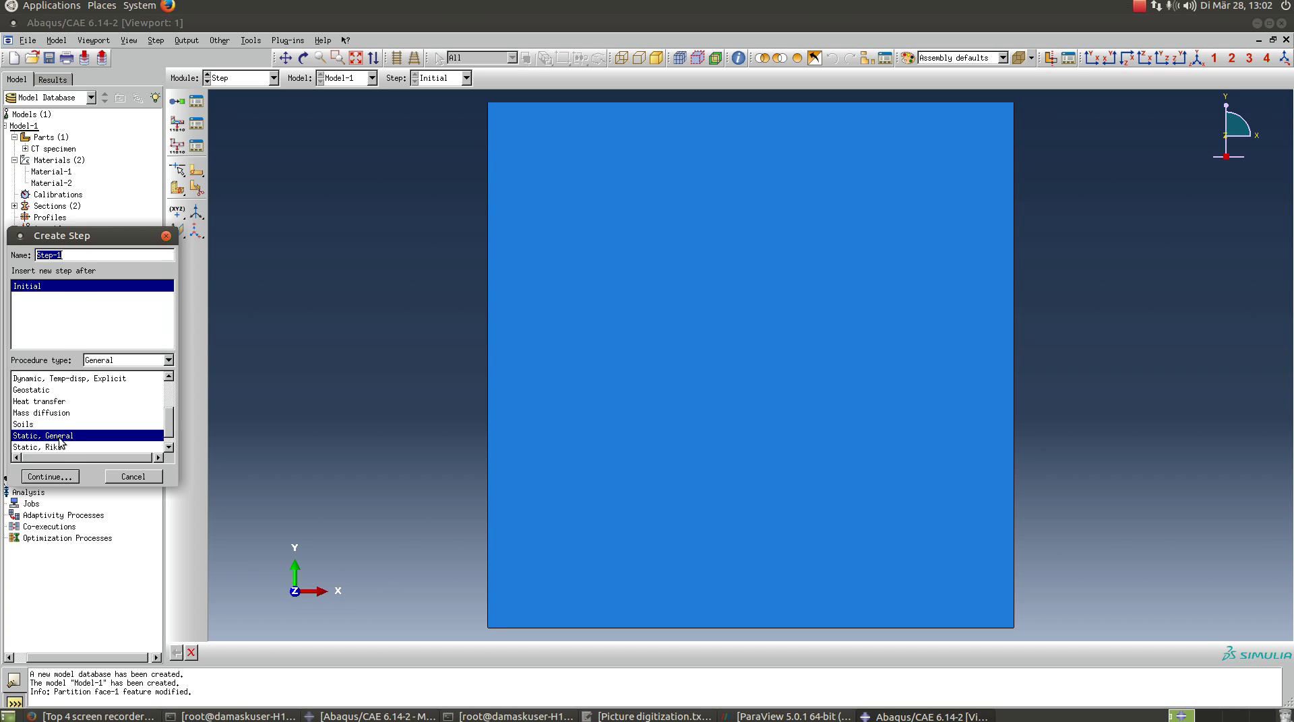
left_click(68, 478)
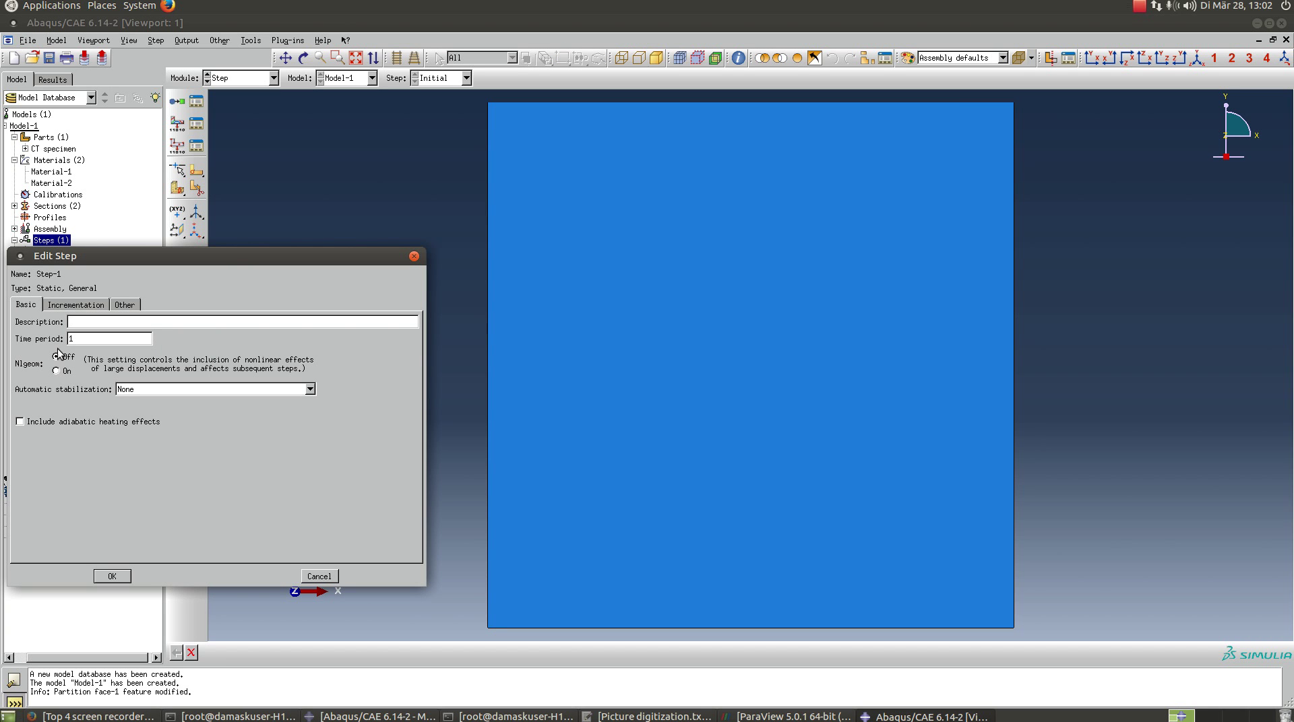
left_click(79, 309)
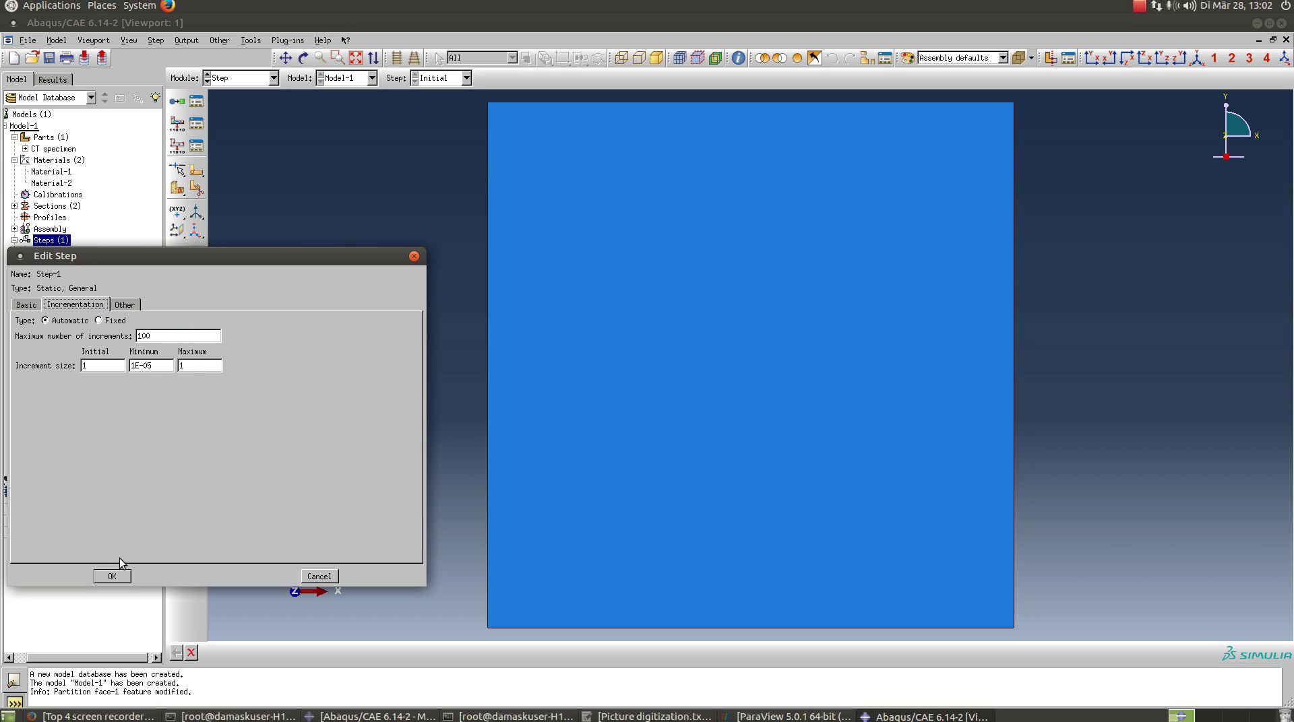
left_click(112, 576)
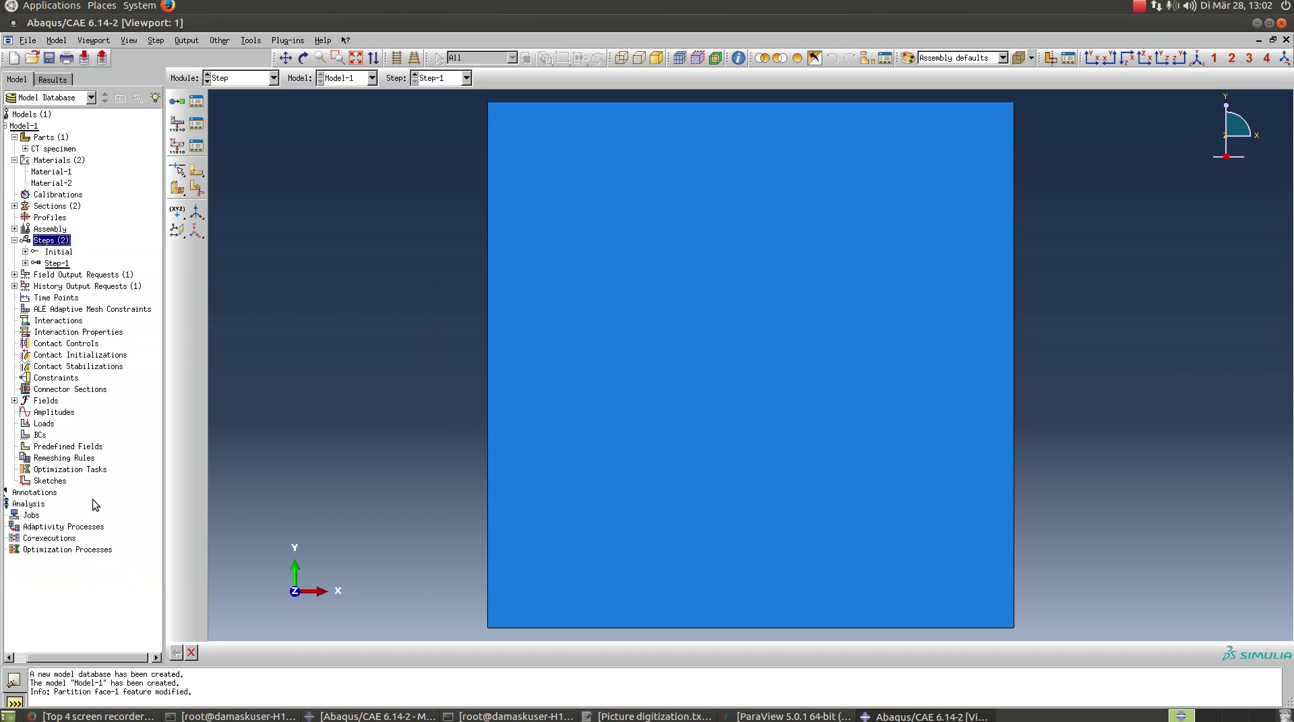
Edit the history output request H-Output-1 and set its domain to the crack named Crack, output every increment.
left_click(15, 287)
double_click(59, 298)
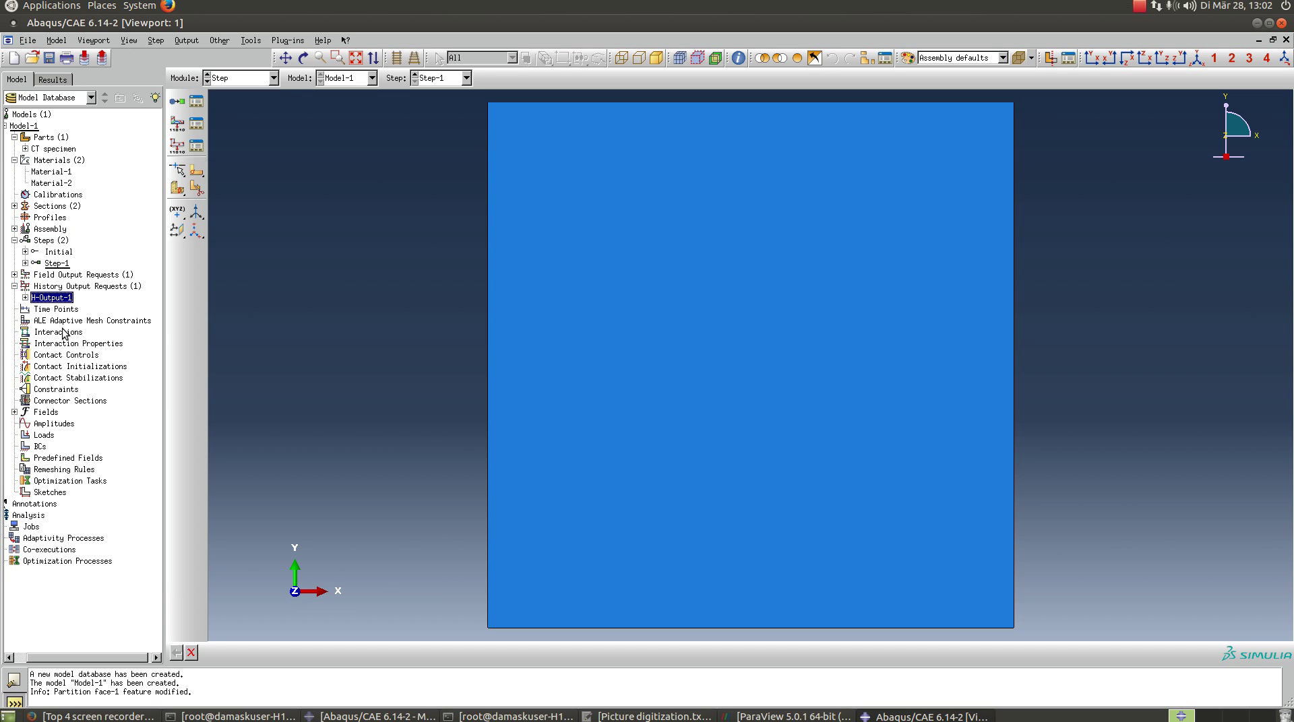
left_click(154, 244)
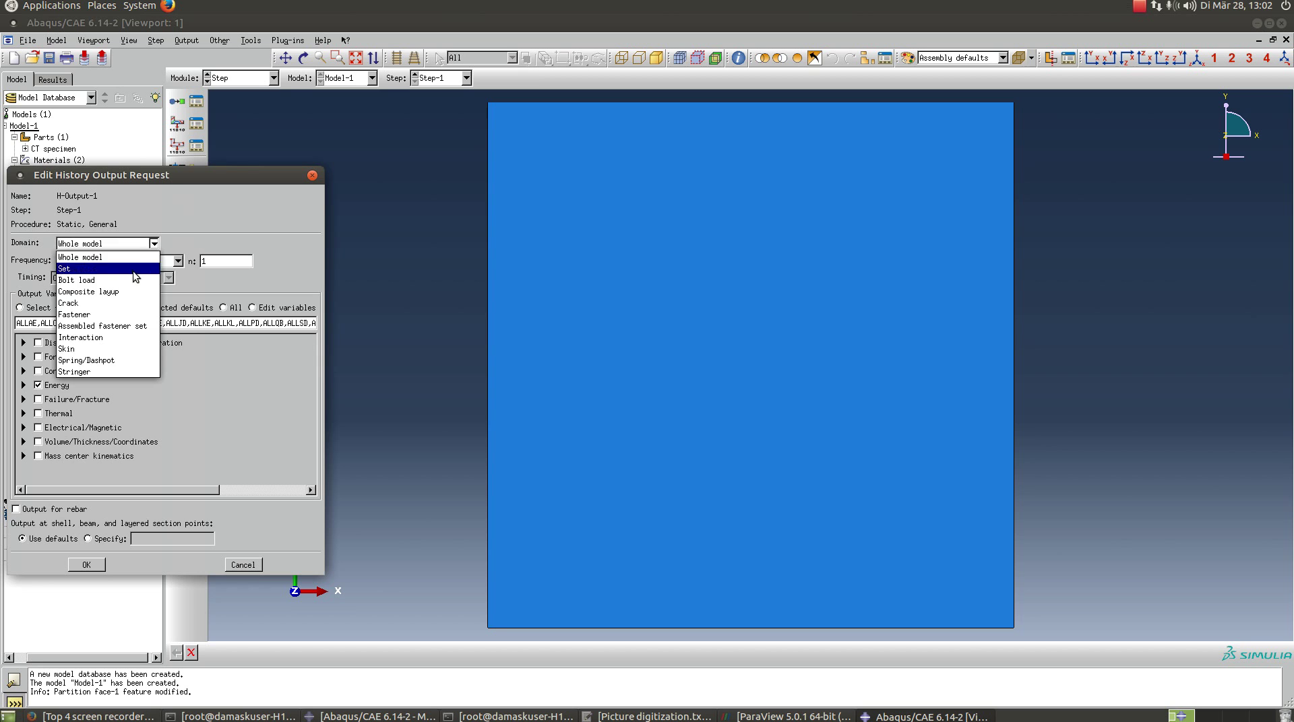
left_click(115, 303)
left_click(235, 246)
left_click(236, 260)
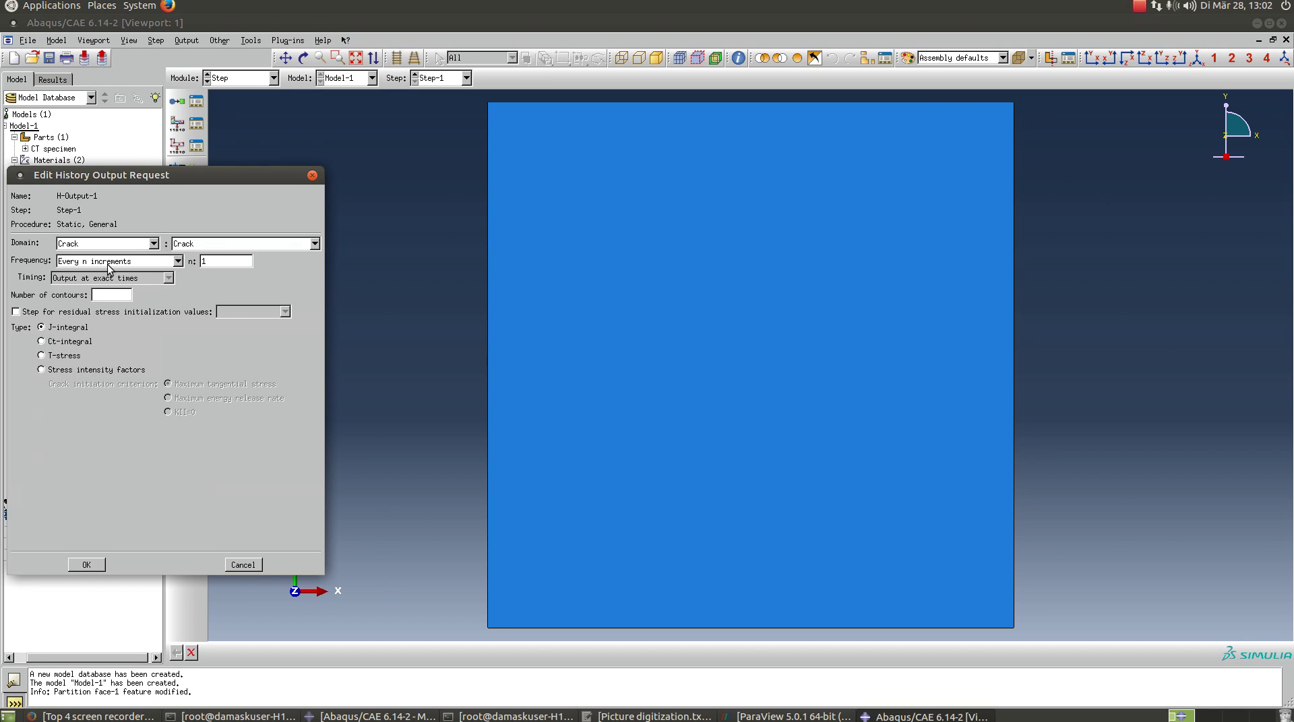
Set the number of contours to 5 with J-integral output and complete the history output request.
left_click(87, 570)
left_click(167, 422)
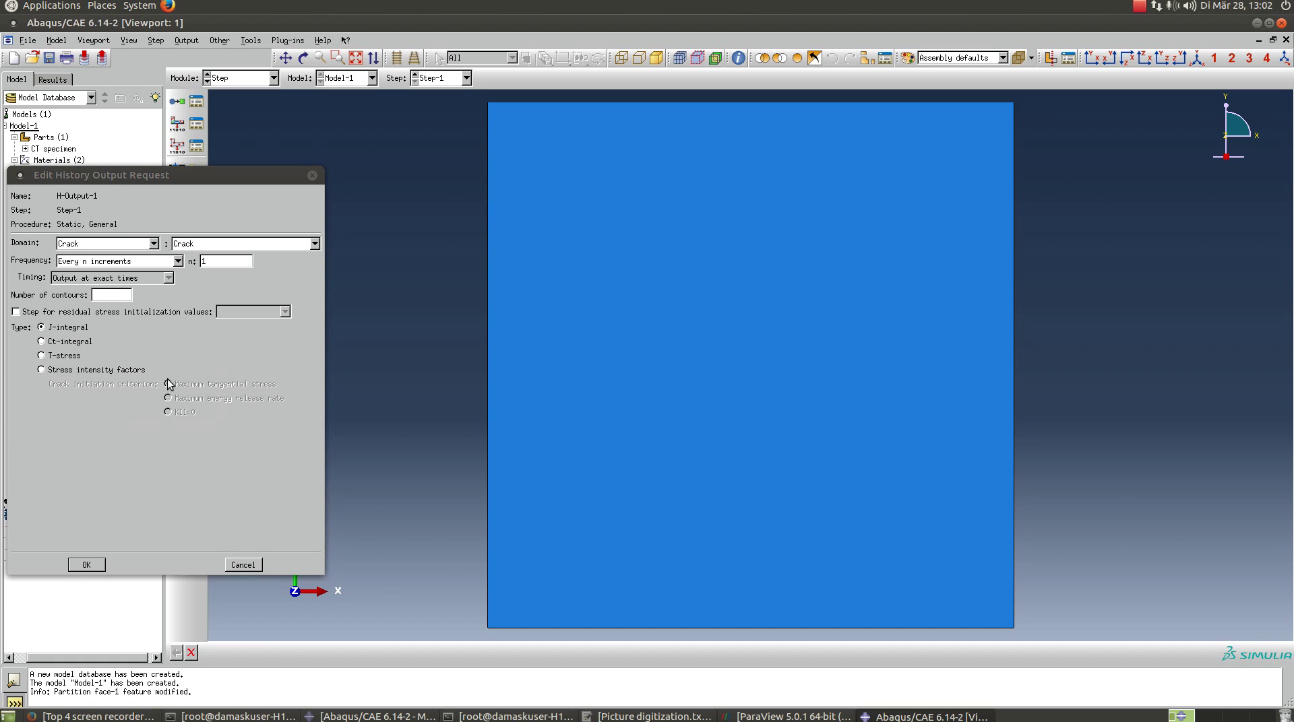
left_click(120, 292)
type("5")
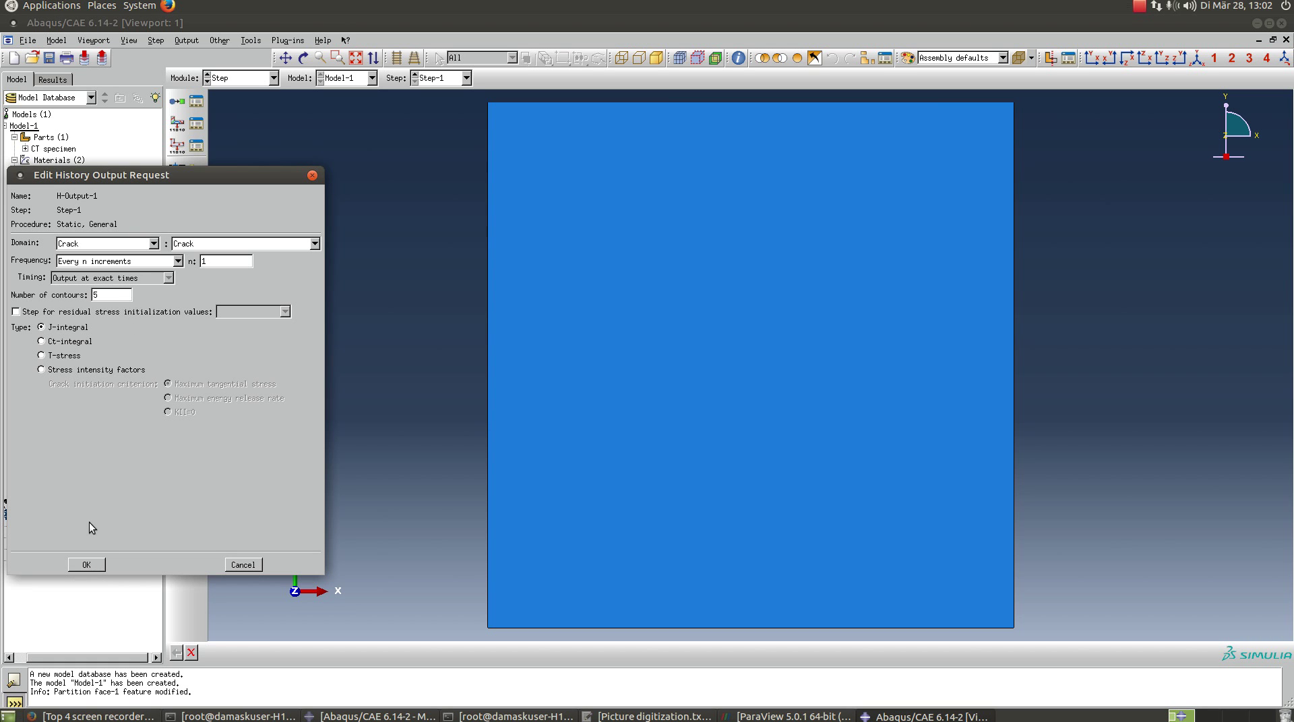
left_click(94, 565)
left_click(99, 587)
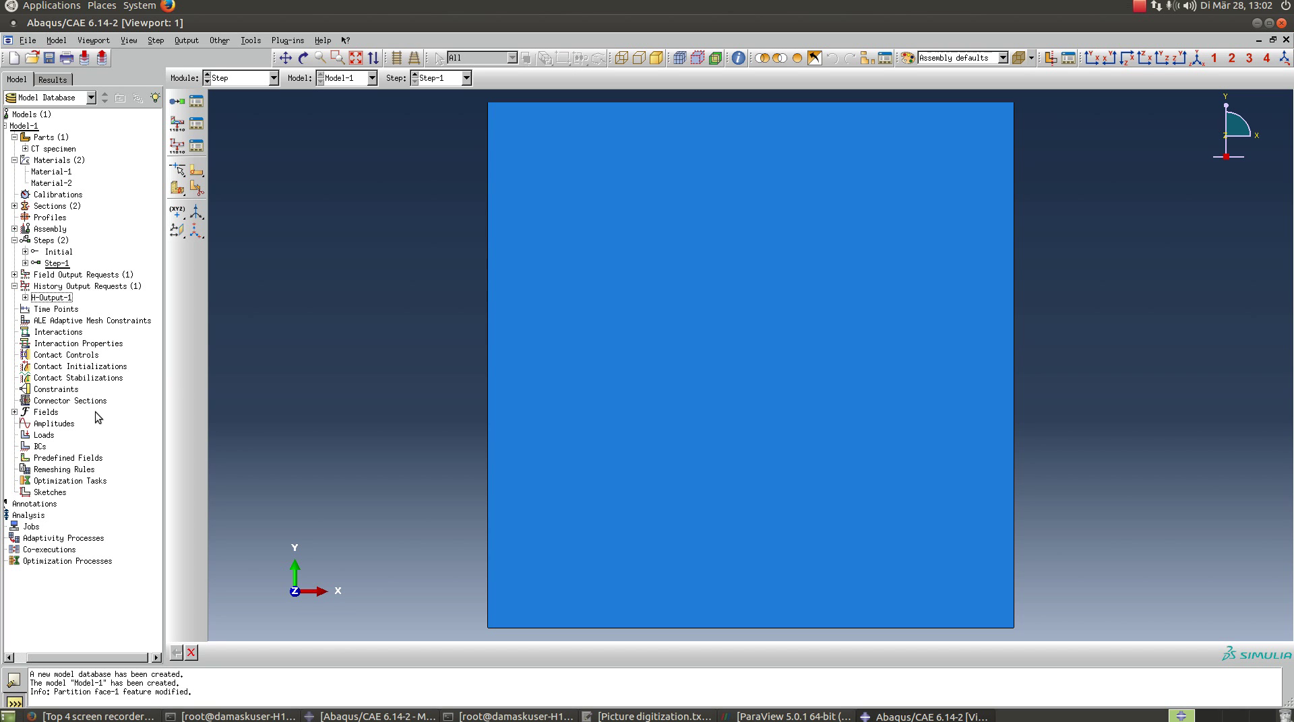
Create a Symmetry/Antisymmetry/Encastre boundary condition named fixed bottom in the Initial step, fully fixing the specimen's bottom edge.
double_click(39, 447)
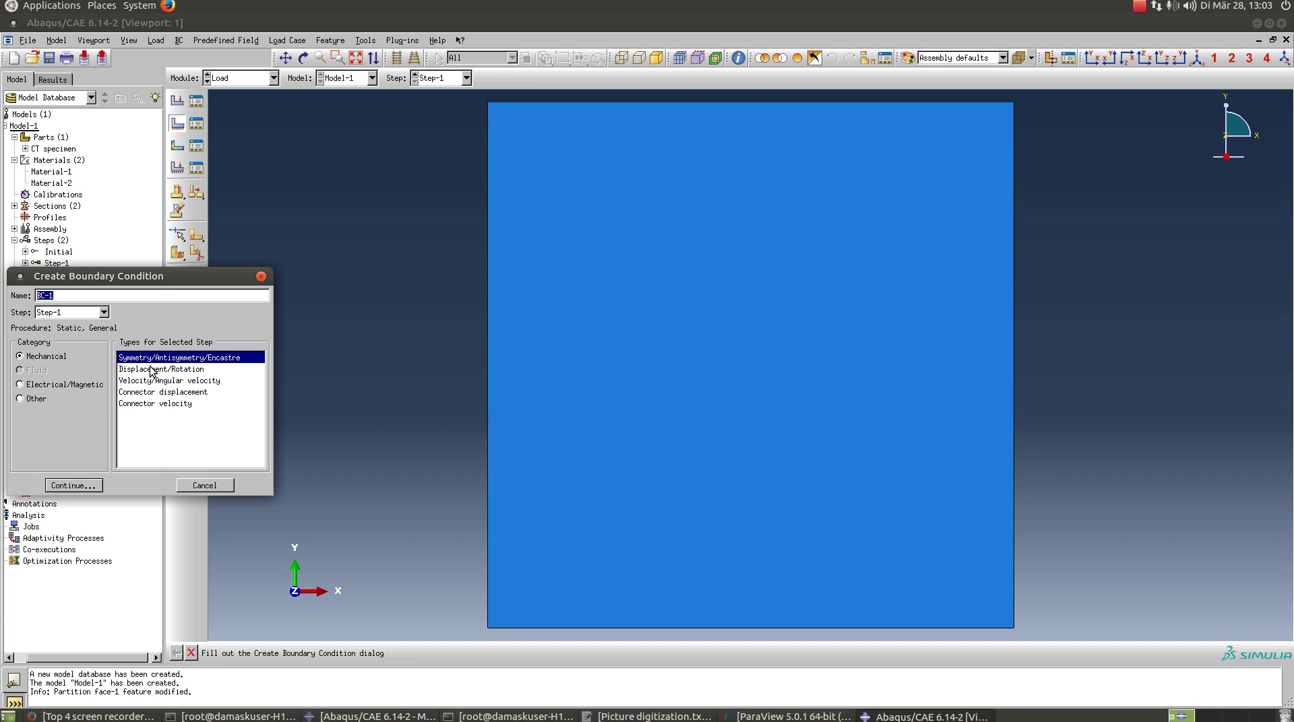
left_click(74, 312)
left_click(50, 326)
triple_click(43, 294)
type("f")
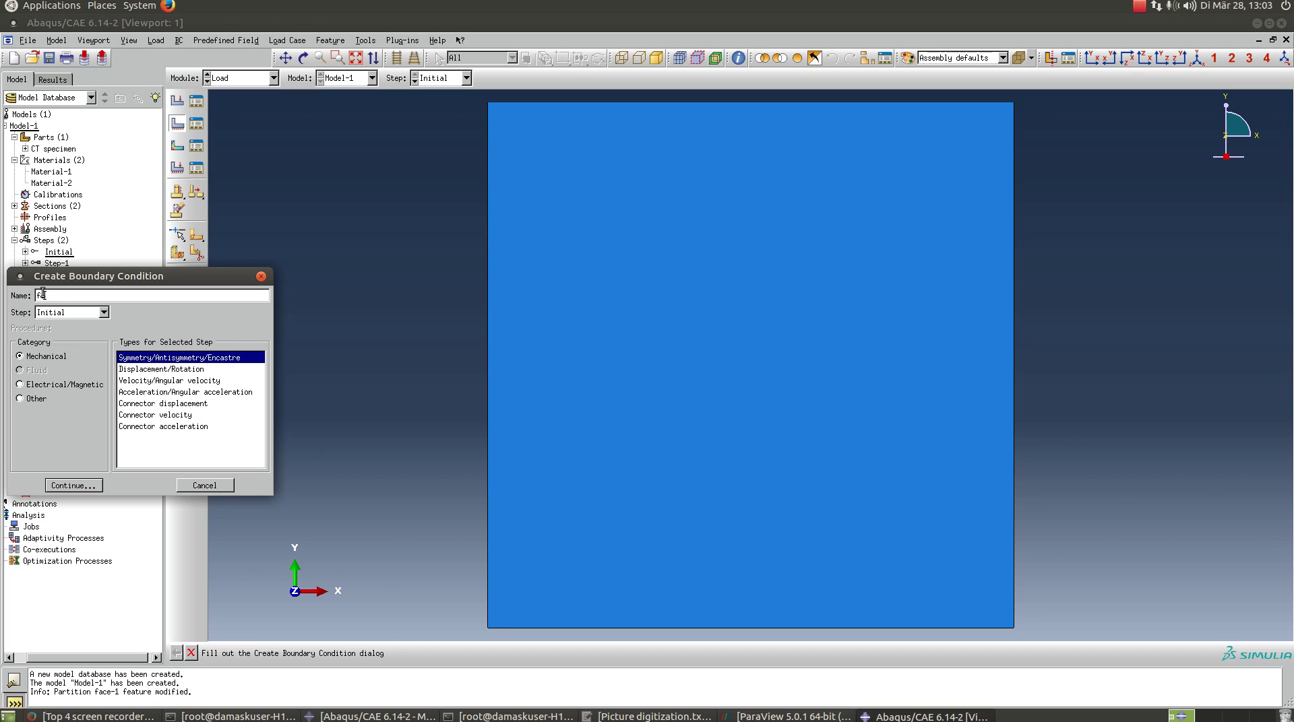
type("ixed bottom")
left_click(89, 485)
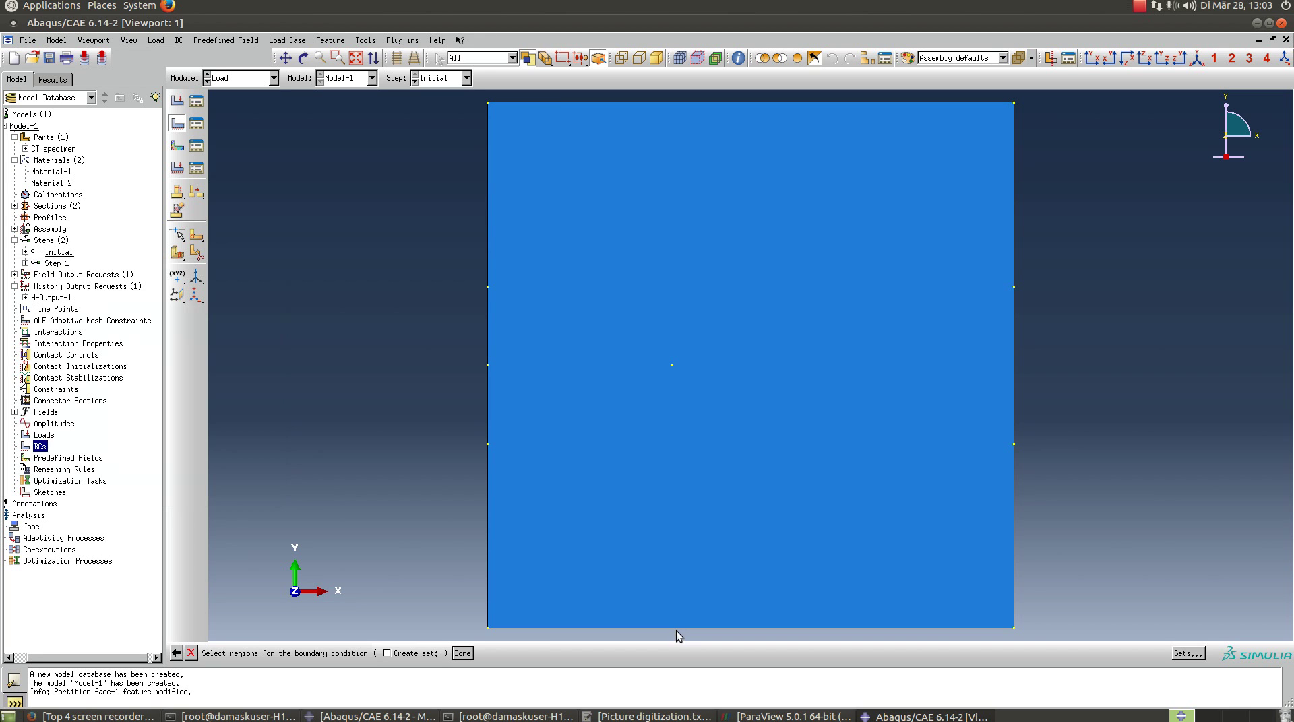
left_click(464, 653)
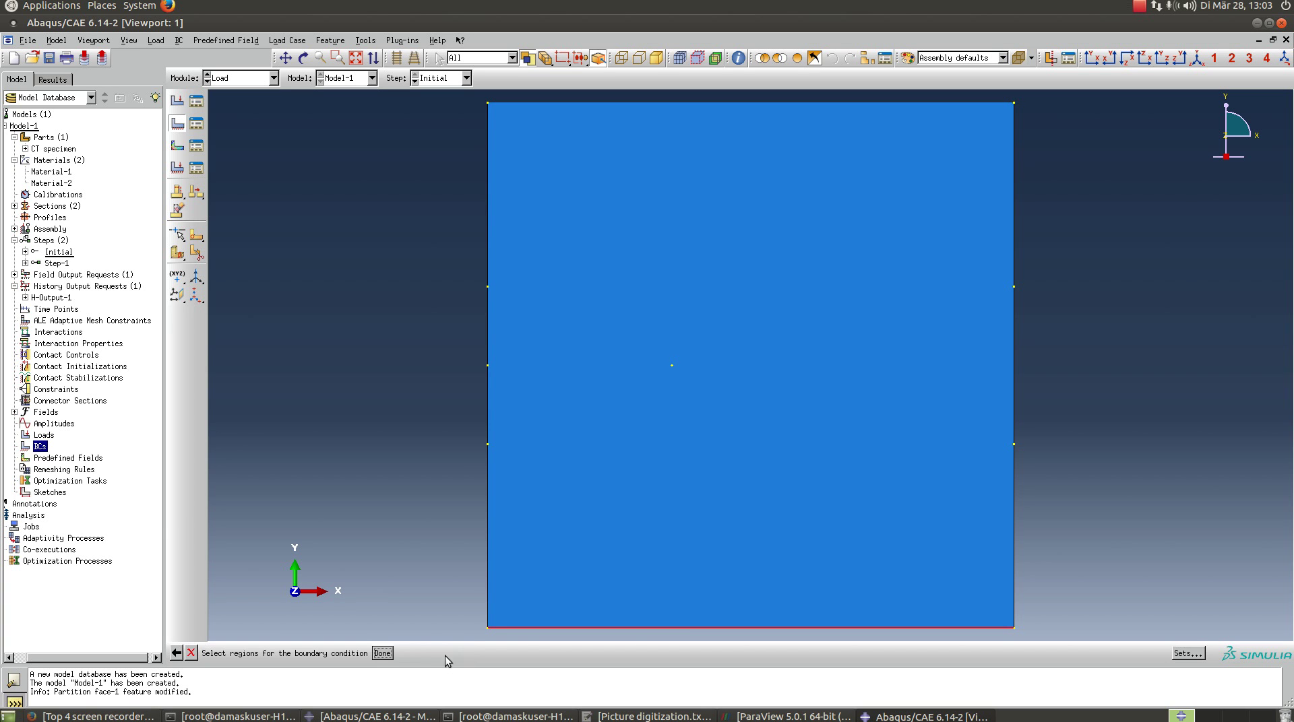
left_click(47, 492)
left_click(61, 512)
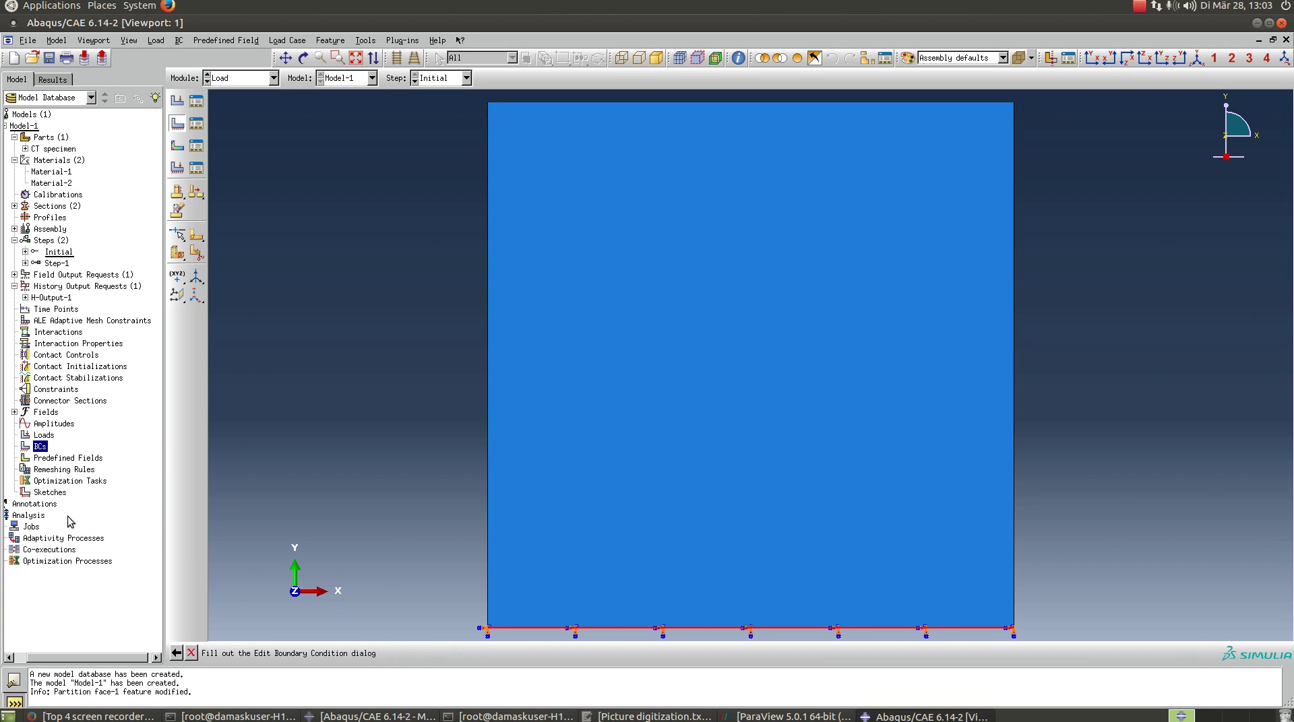
Start a Displacement/Rotation boundary condition named disp top in Step-1.
double_click(42, 448)
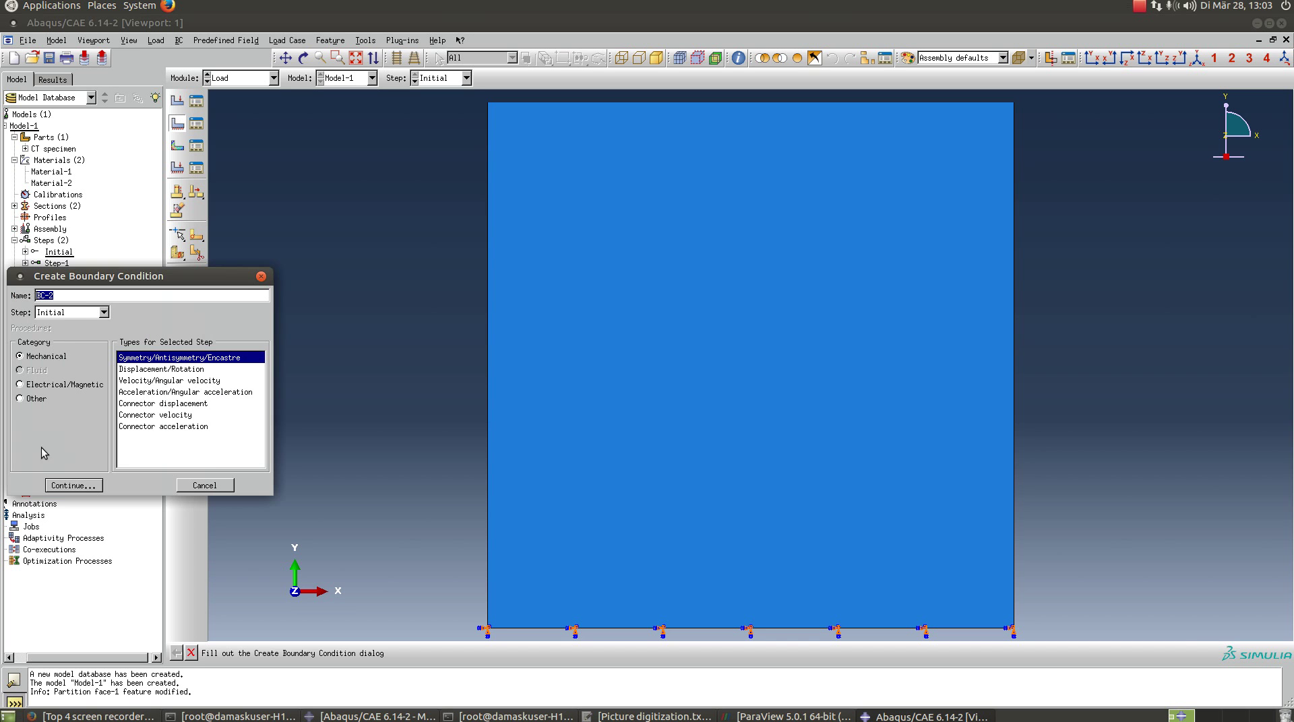
left_click(94, 312)
left_click(81, 336)
triple_click(82, 296)
type("disp top")
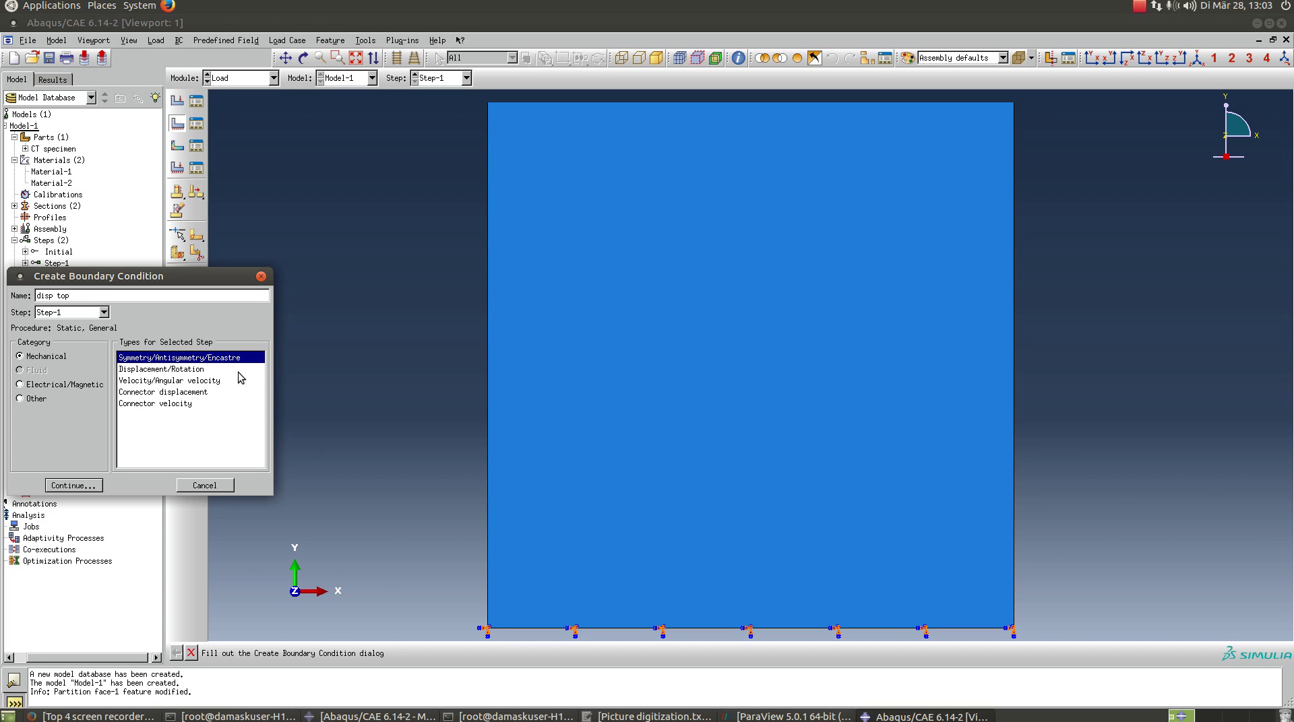
left_click(170, 369)
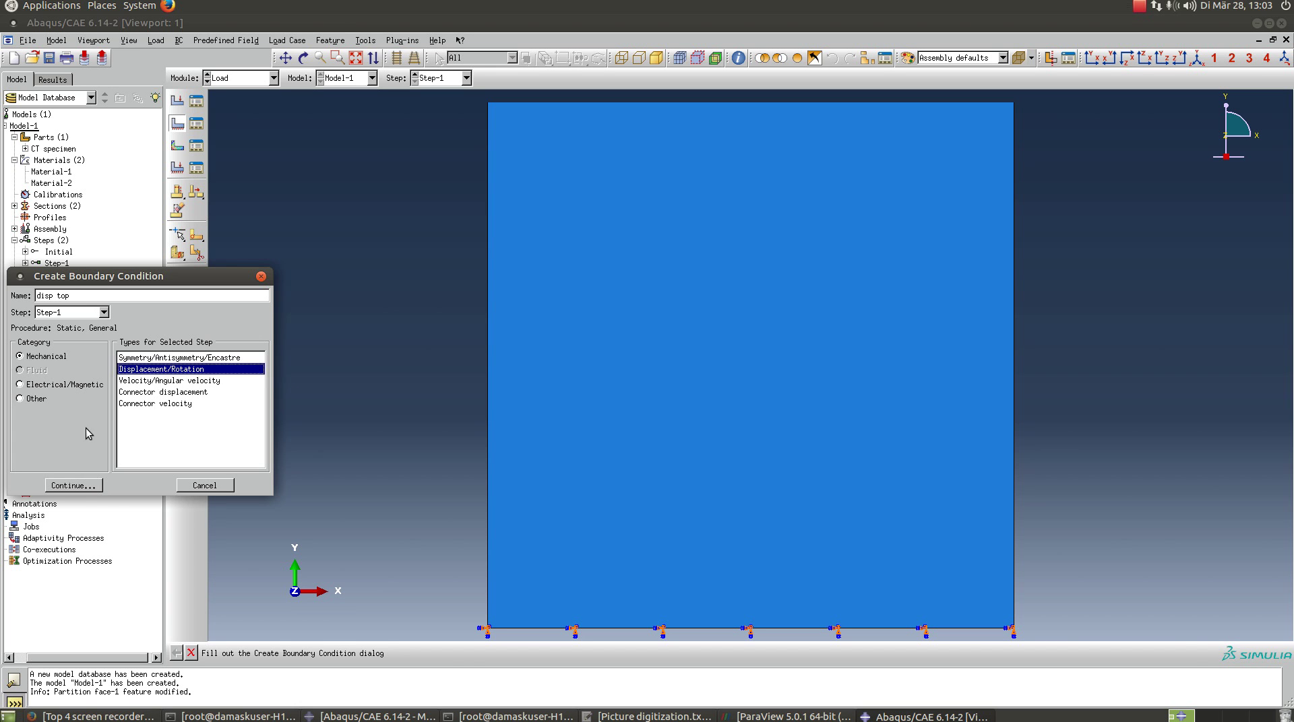
left_click(81, 486)
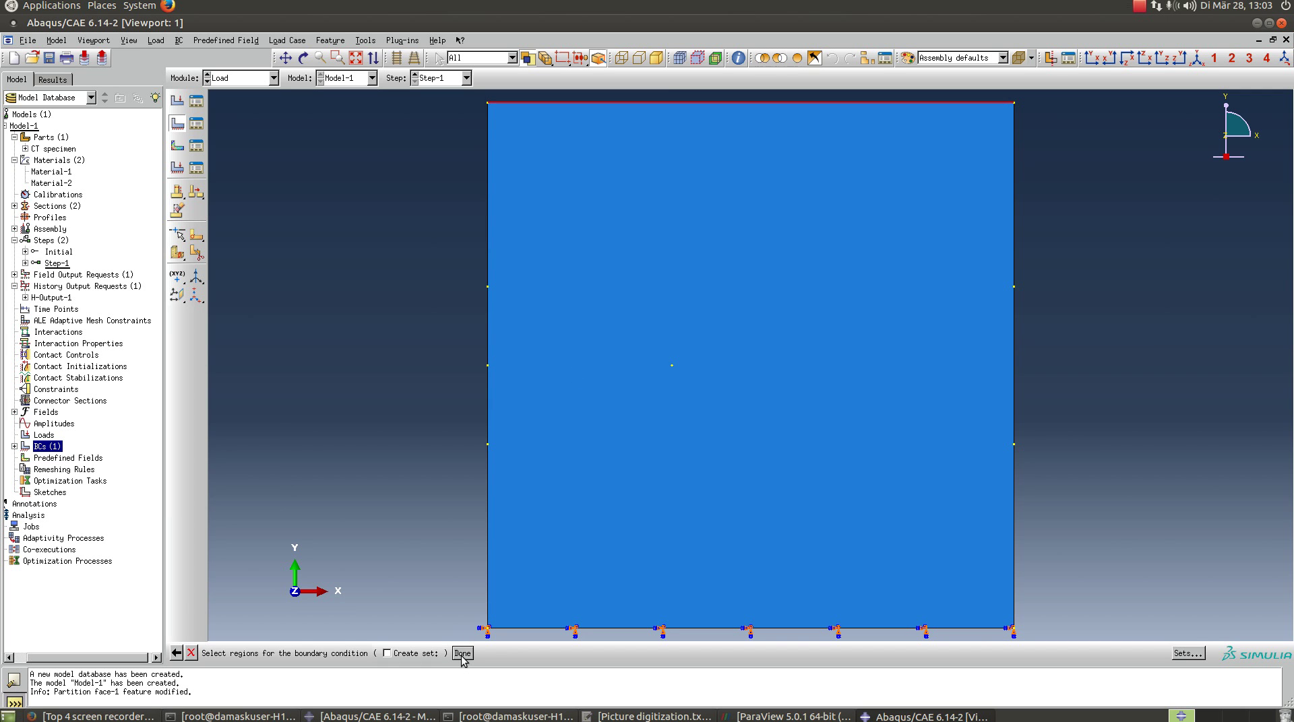
Apply the disp top condition to the specimen's top edge with a U2 displacement of 5e-3.
left_click(463, 653)
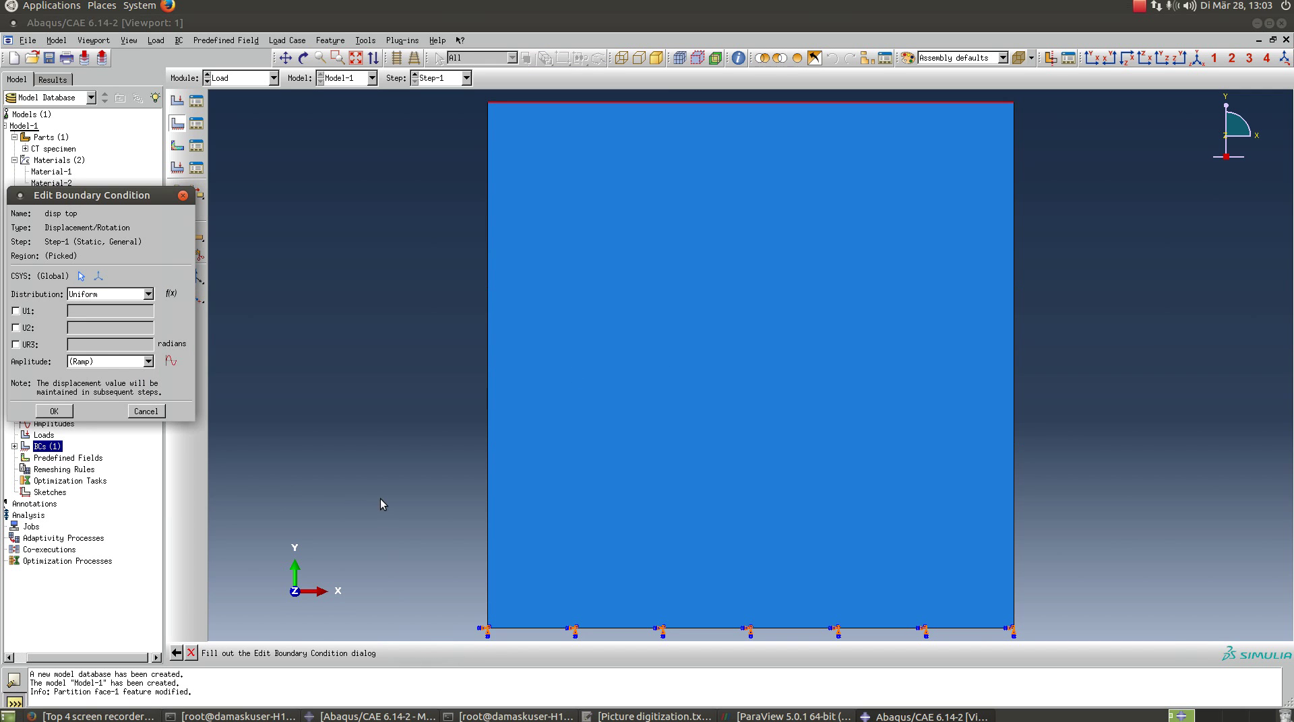
left_click(16, 328)
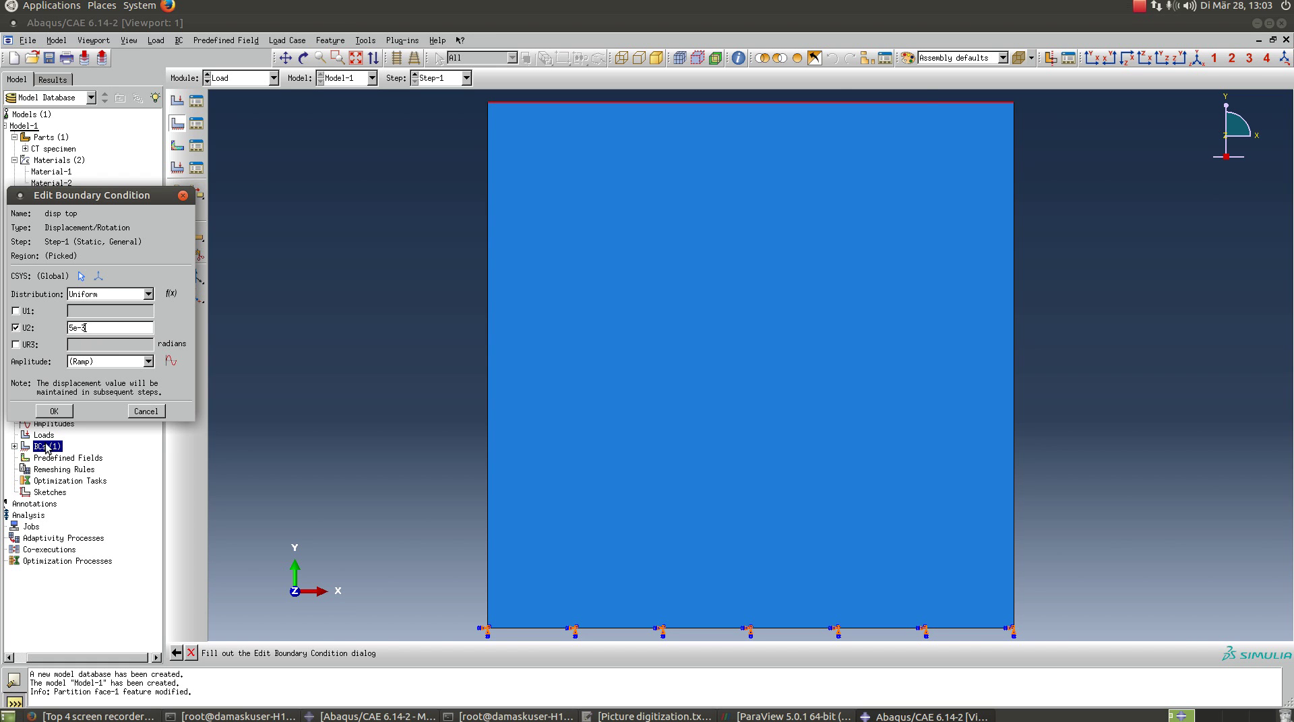
left_click(61, 411)
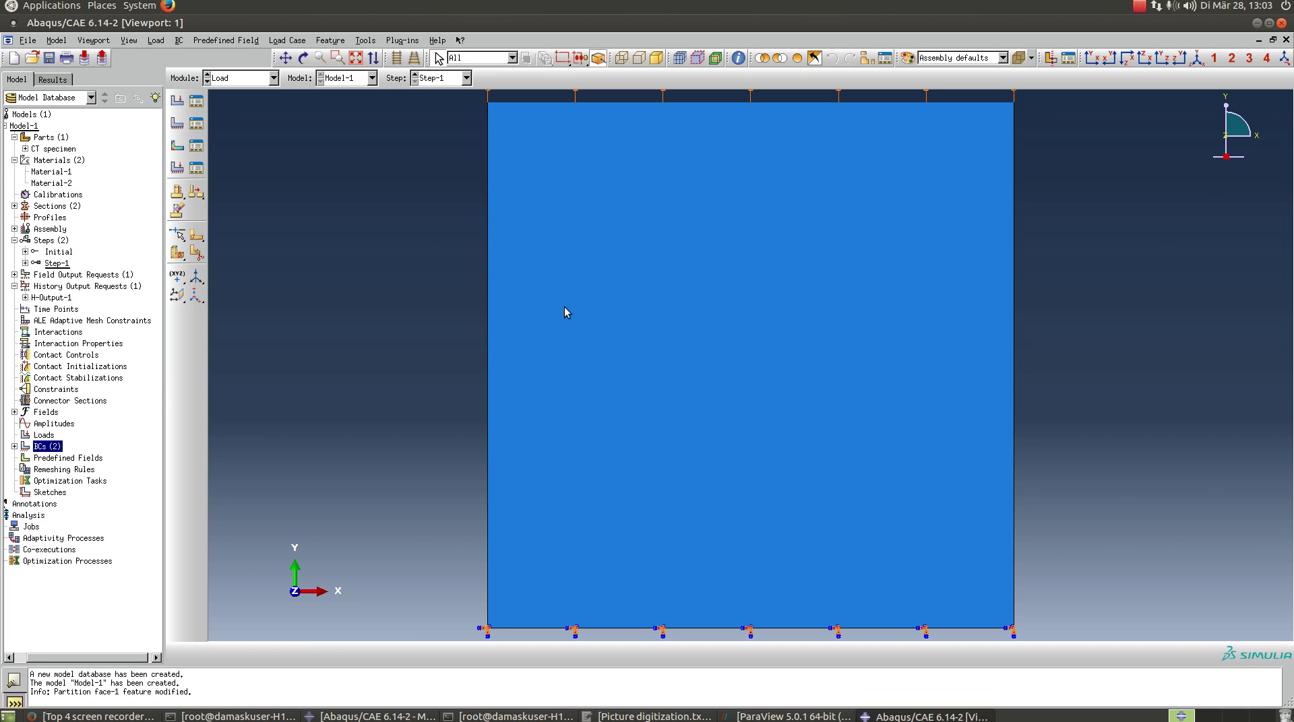
Create a mechanical Stress predefined field named residual stresses in the Initial step and assign it to the specimen's middle strip.
double_click(76, 460)
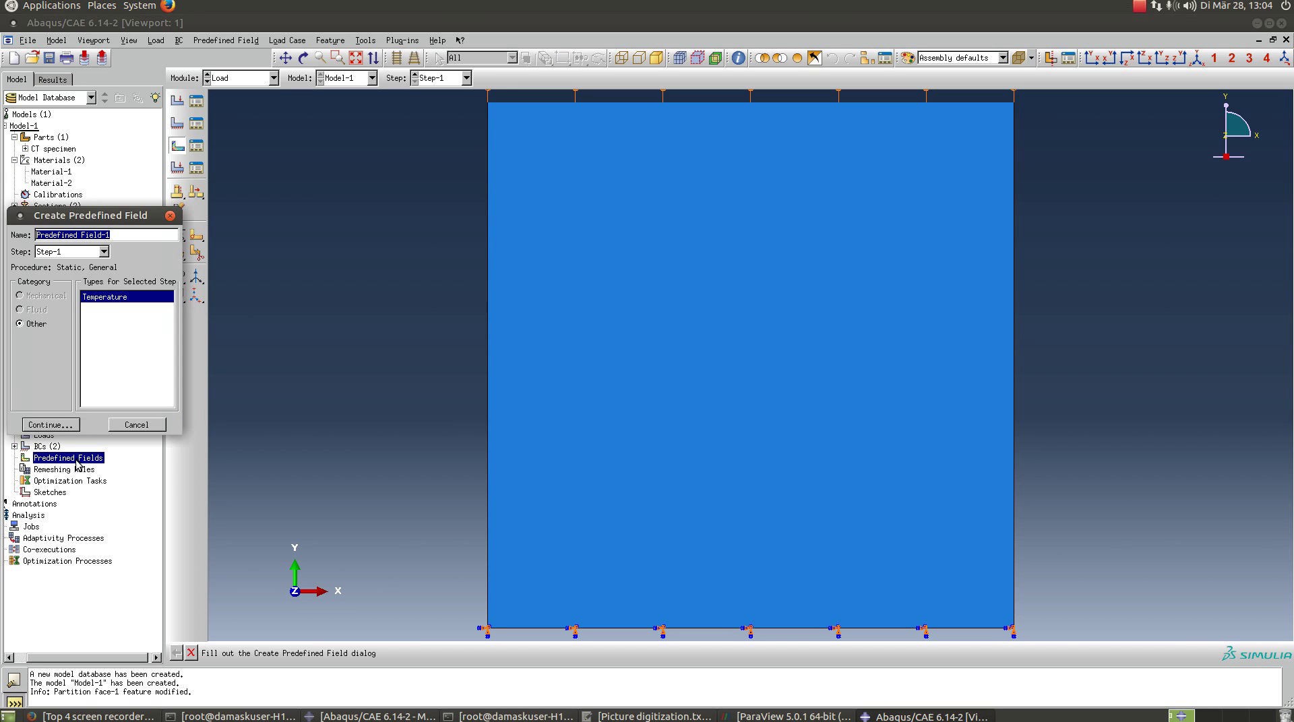
left_click(105, 252)
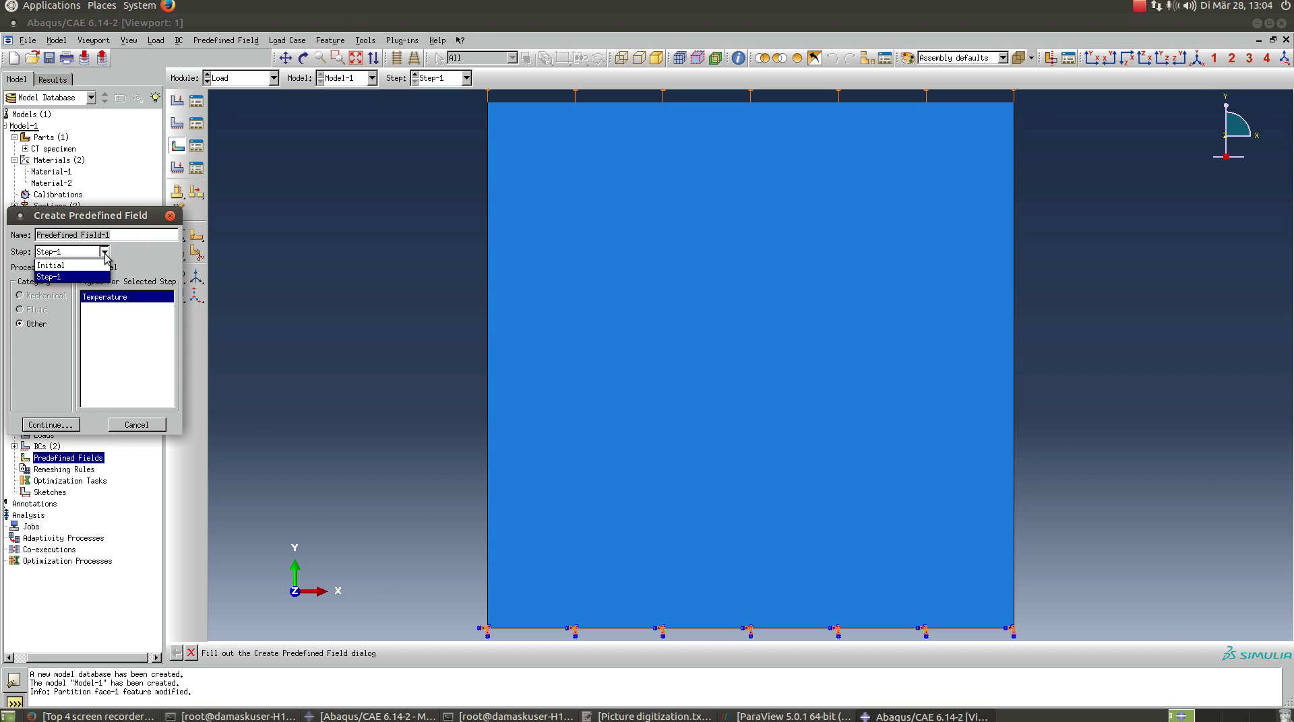
left_click(105, 254)
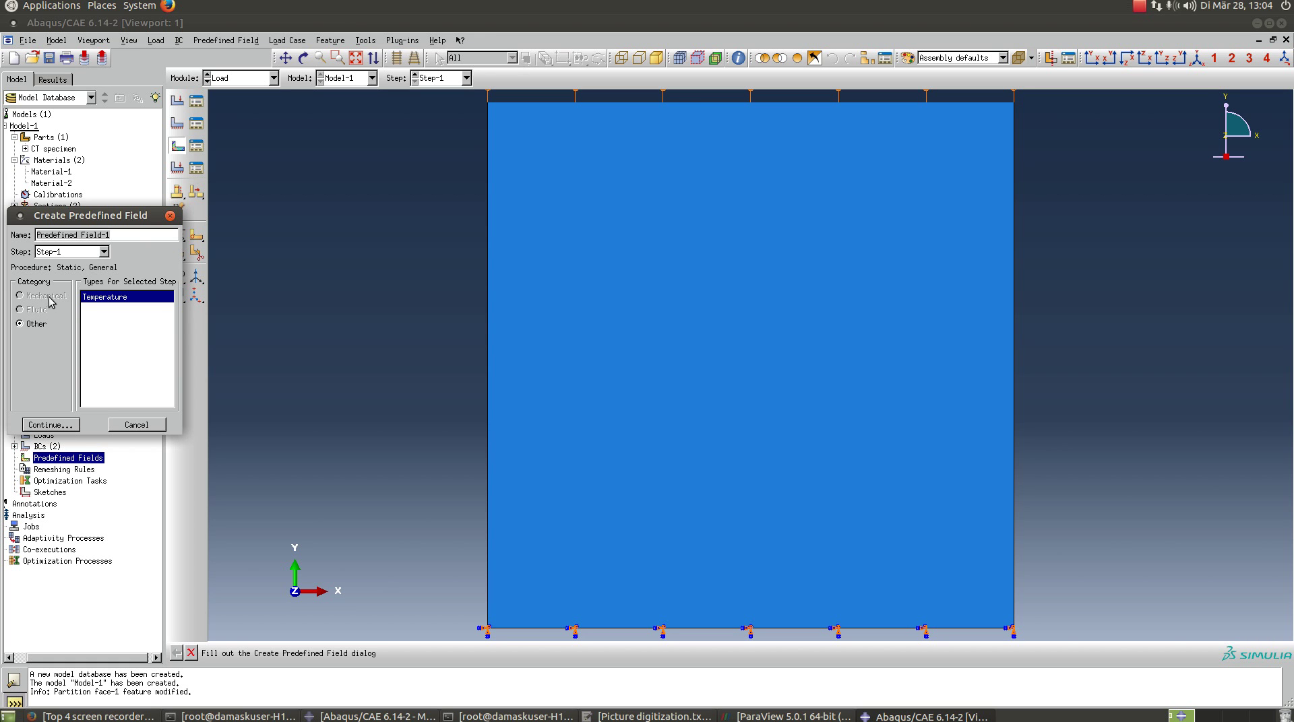
left_click(104, 252)
left_click(87, 263)
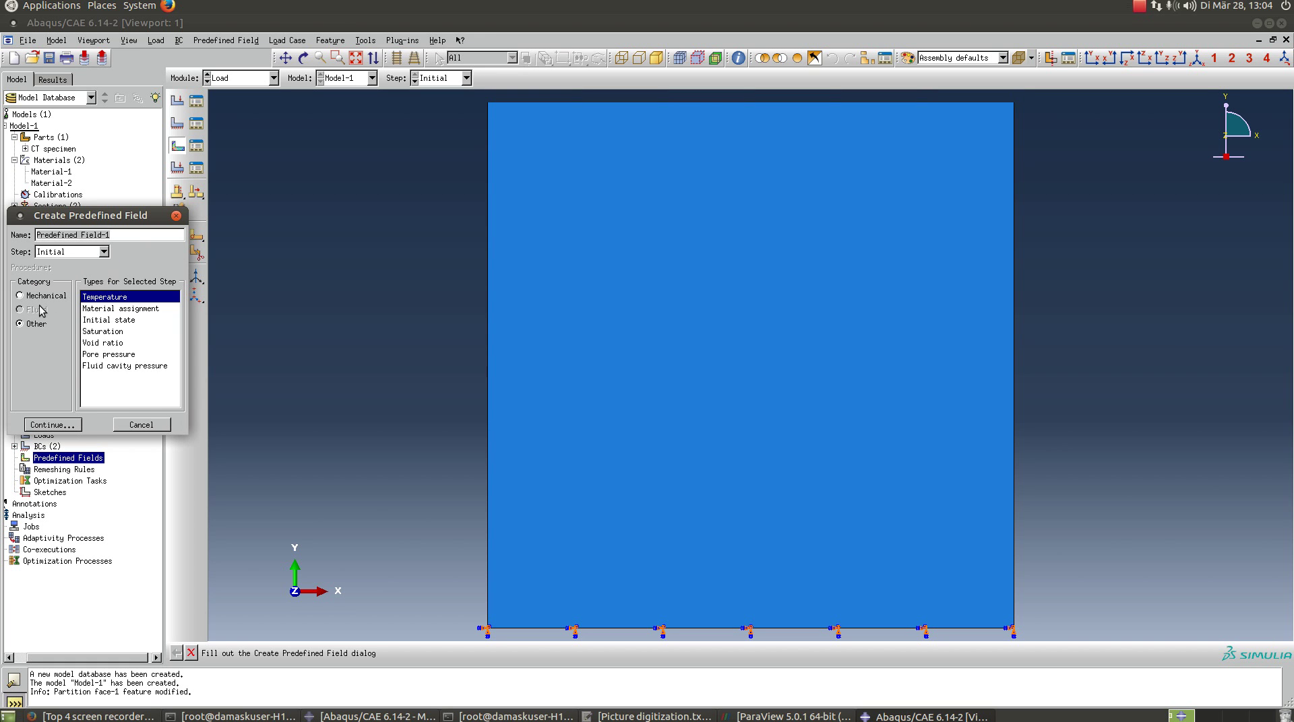
left_click(21, 296)
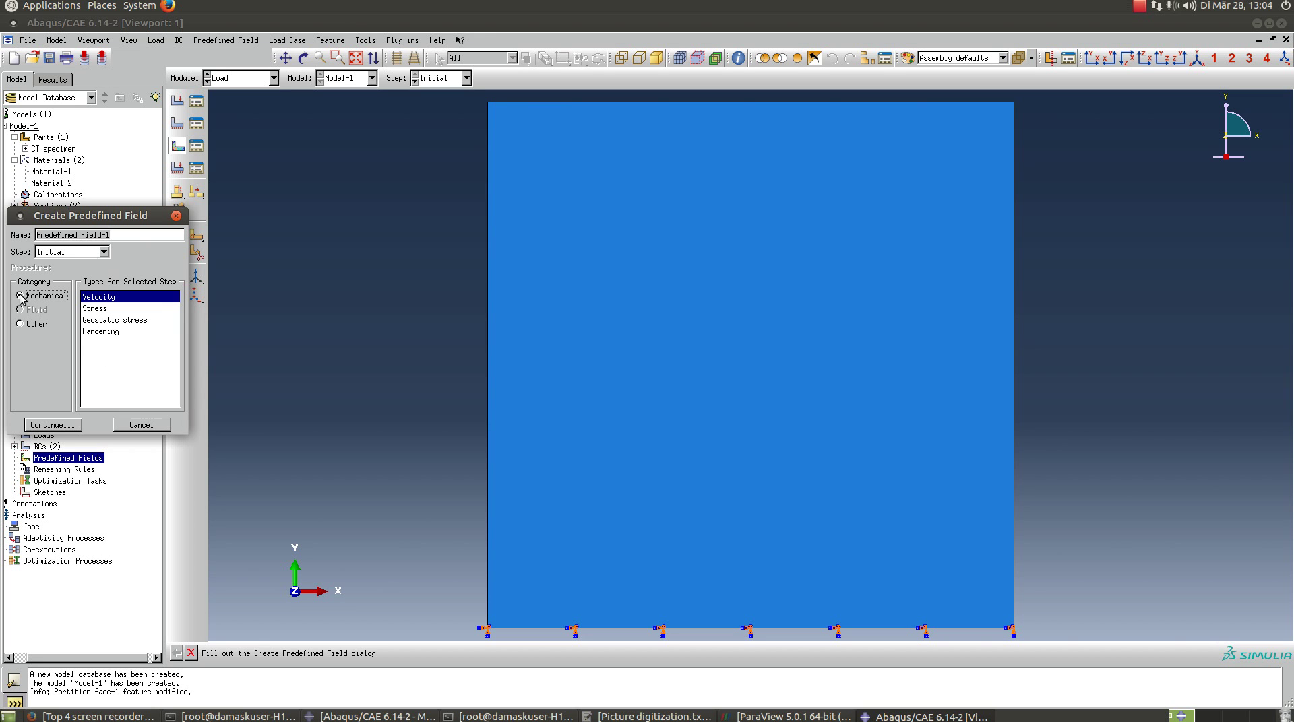
left_click(96, 309)
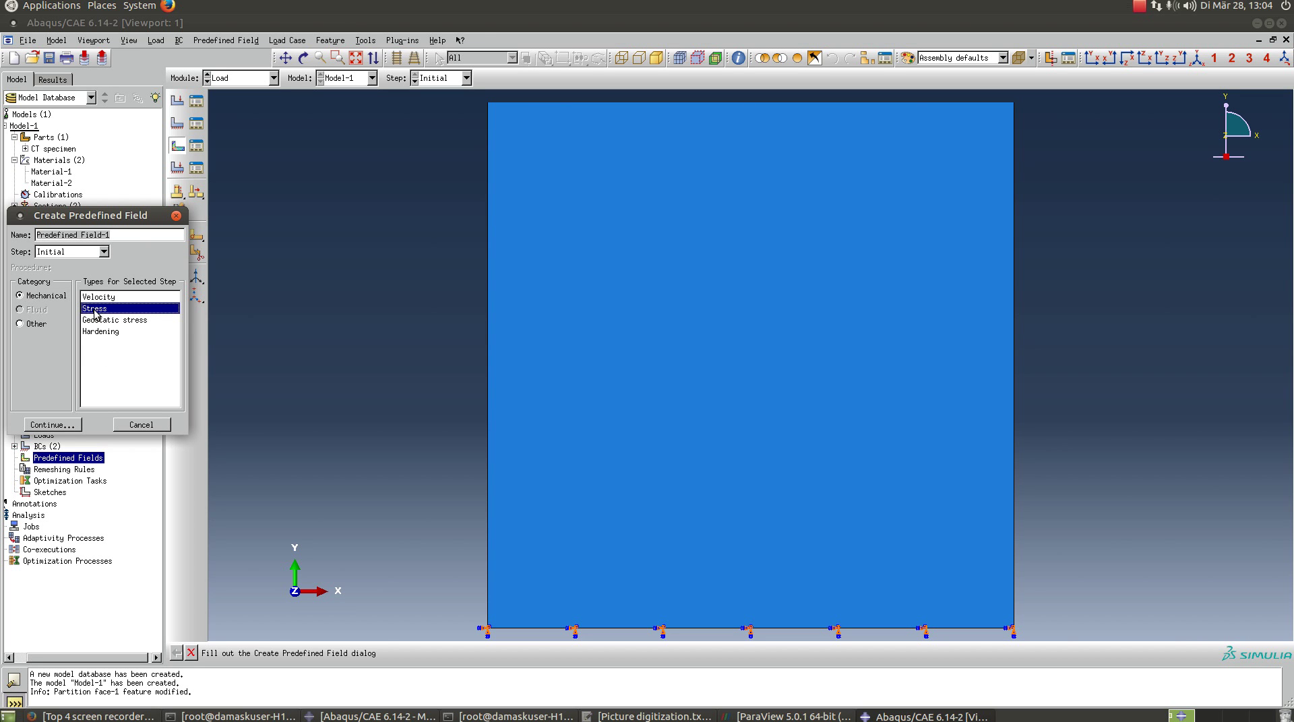
triple_click(124, 238)
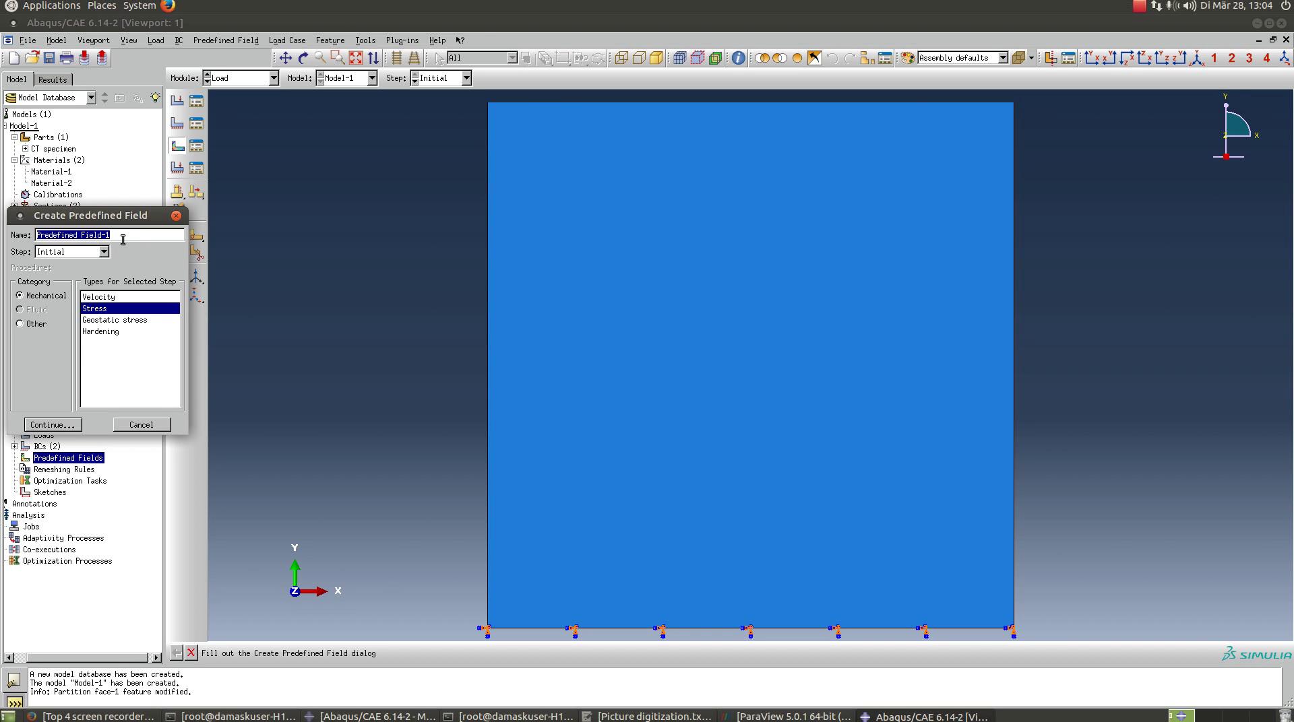
type("residual stresses")
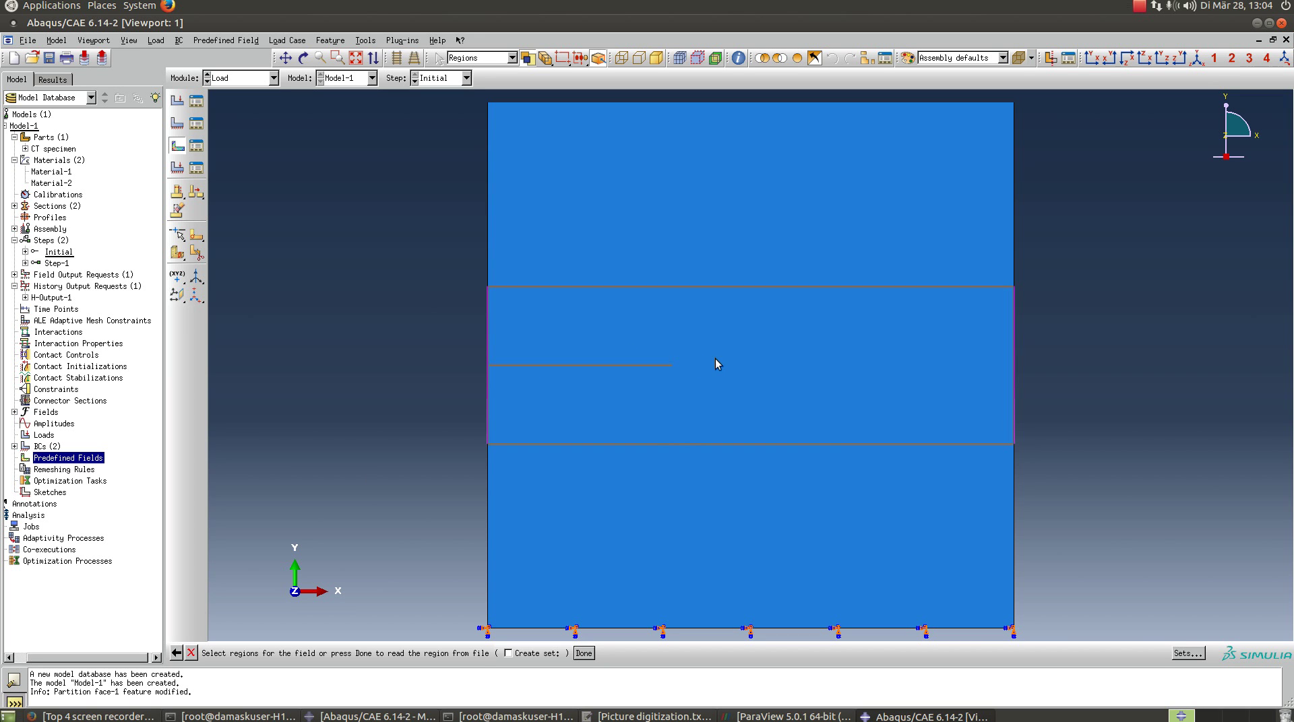
left_click(739, 479)
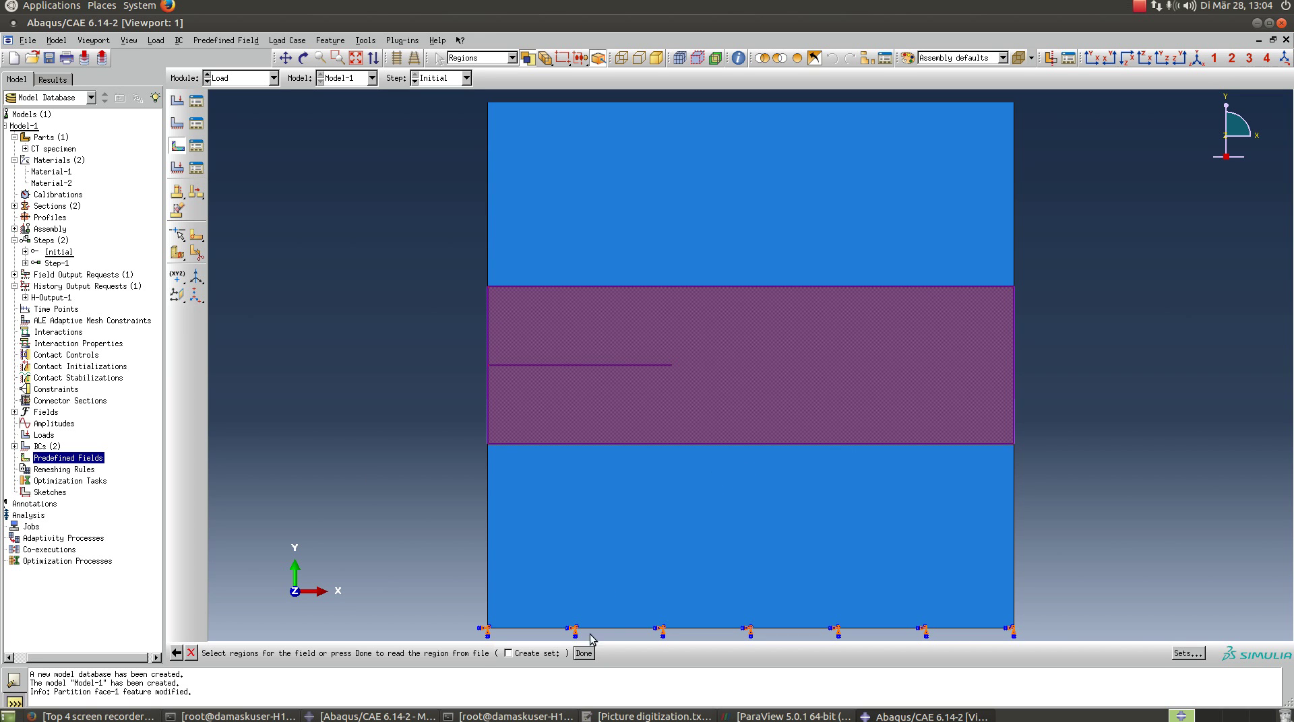
left_click(583, 653)
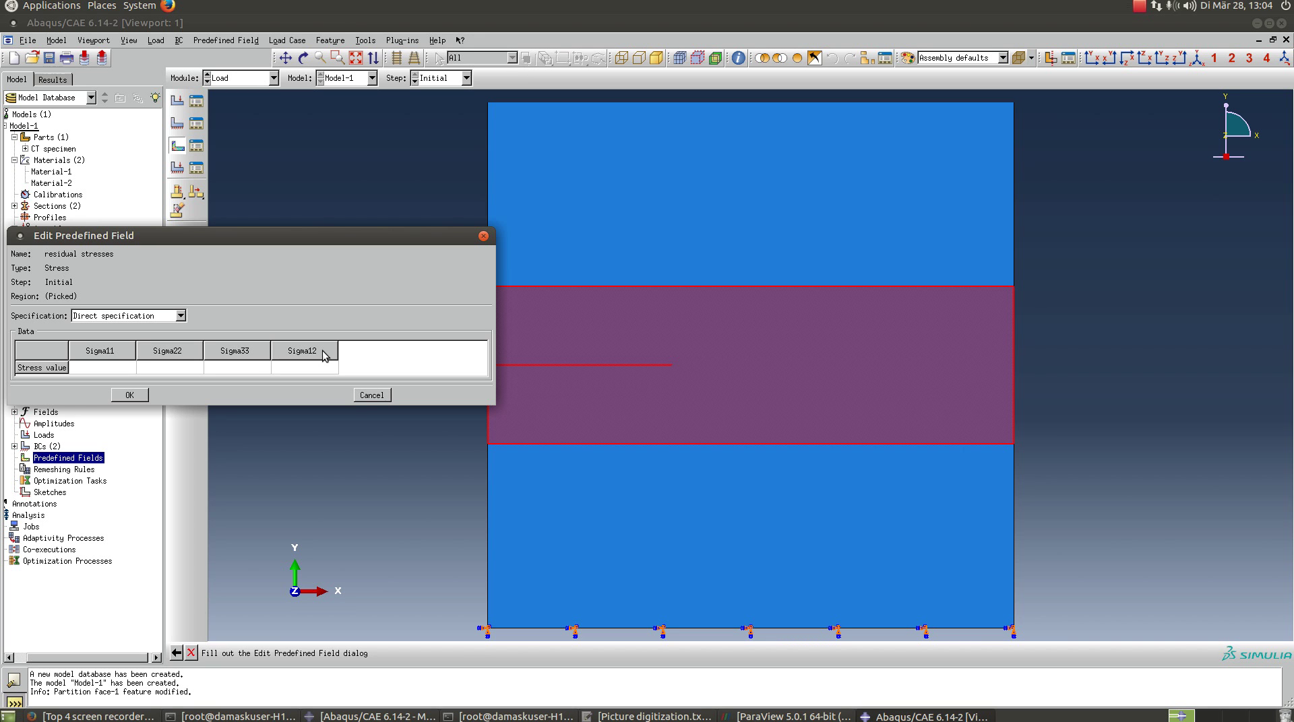
Define the residual stresses with Sigma11, Sigma33 and Sigma12 at 0 and Sigma22 at 200e6.
left_click(103, 369)
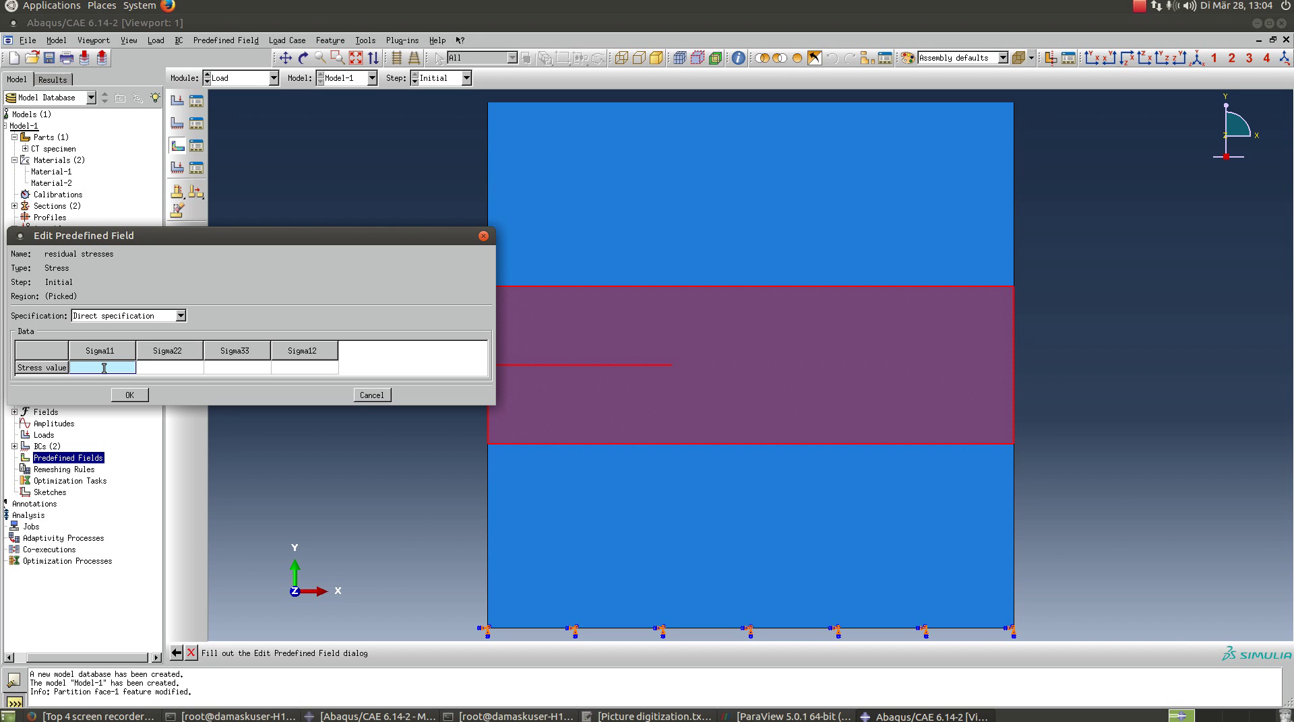
type("0")
left_click(242, 366)
type("0")
left_click(285, 370)
type("0")
left_click(170, 369)
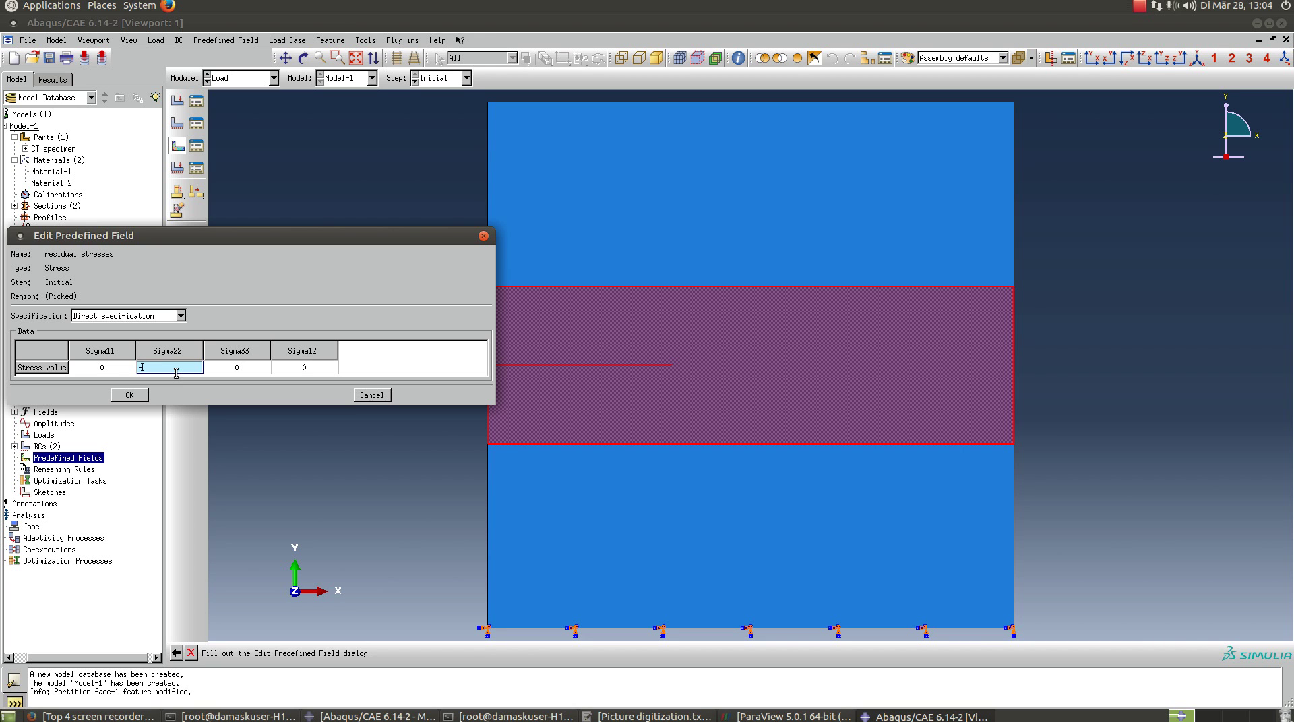
type("200e6")
left_click(131, 396)
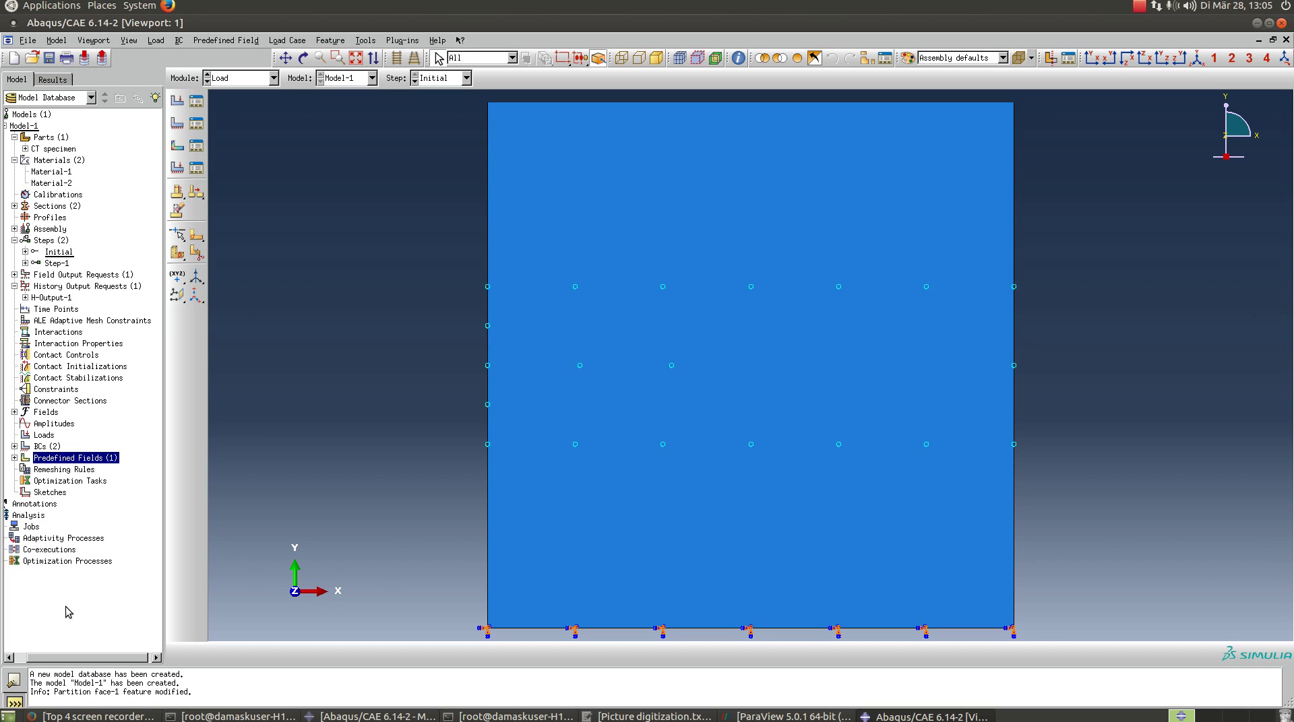
Switch to the Mesh module and select all regions of the specimen for mesh control assignment.
left_click(260, 78)
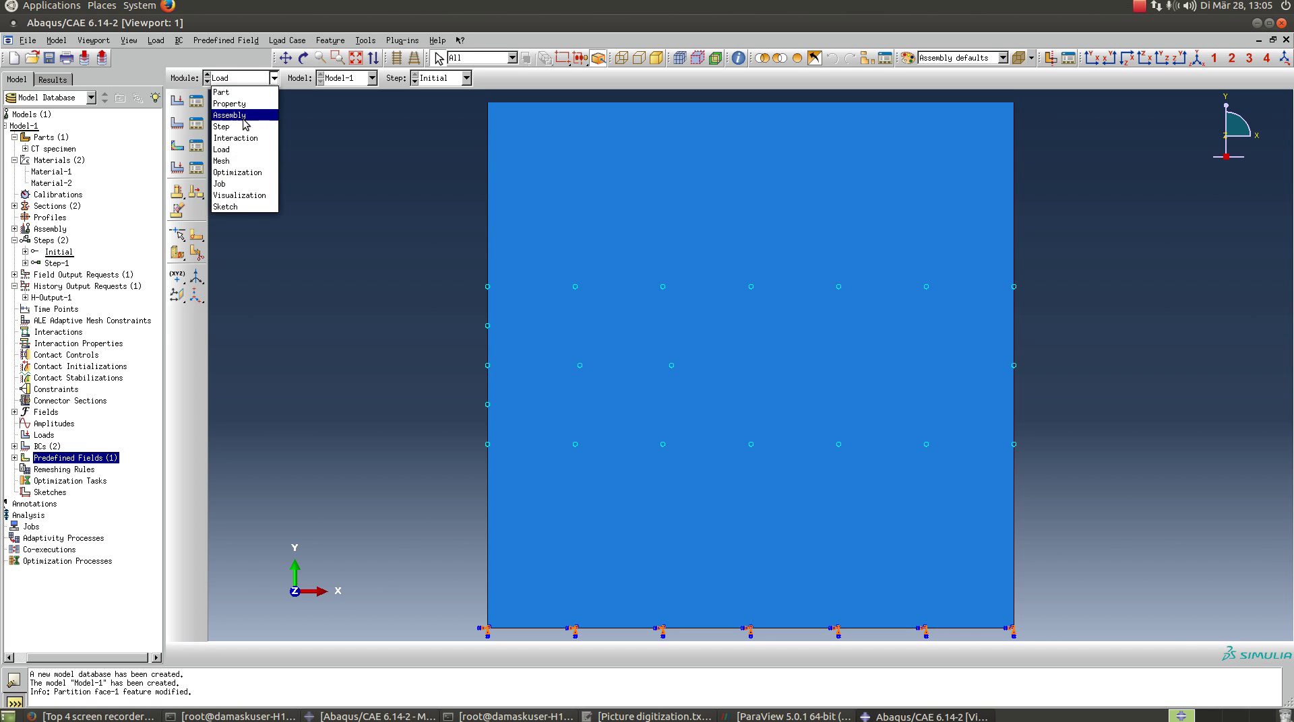
left_click(239, 162)
left_click(183, 40)
left_click(202, 54)
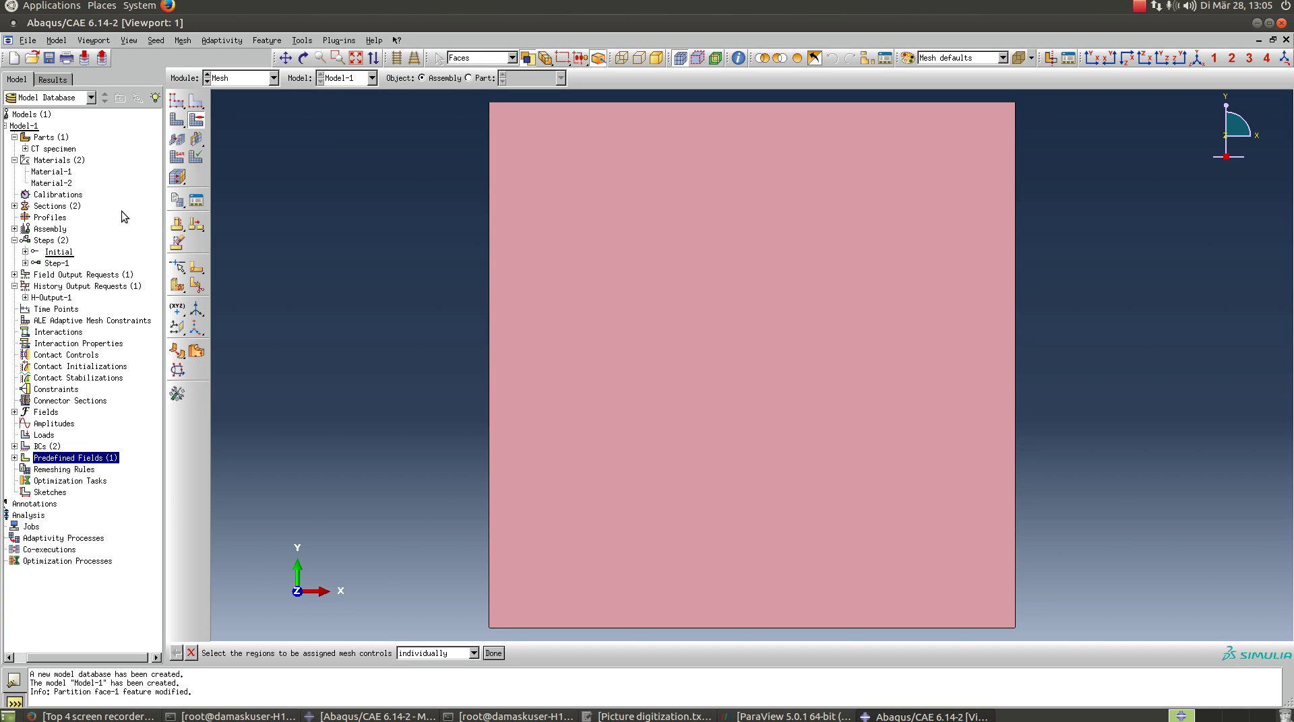
left_click(181, 40)
left_click(184, 53)
left_click_drag(460, 96, 1047, 636)
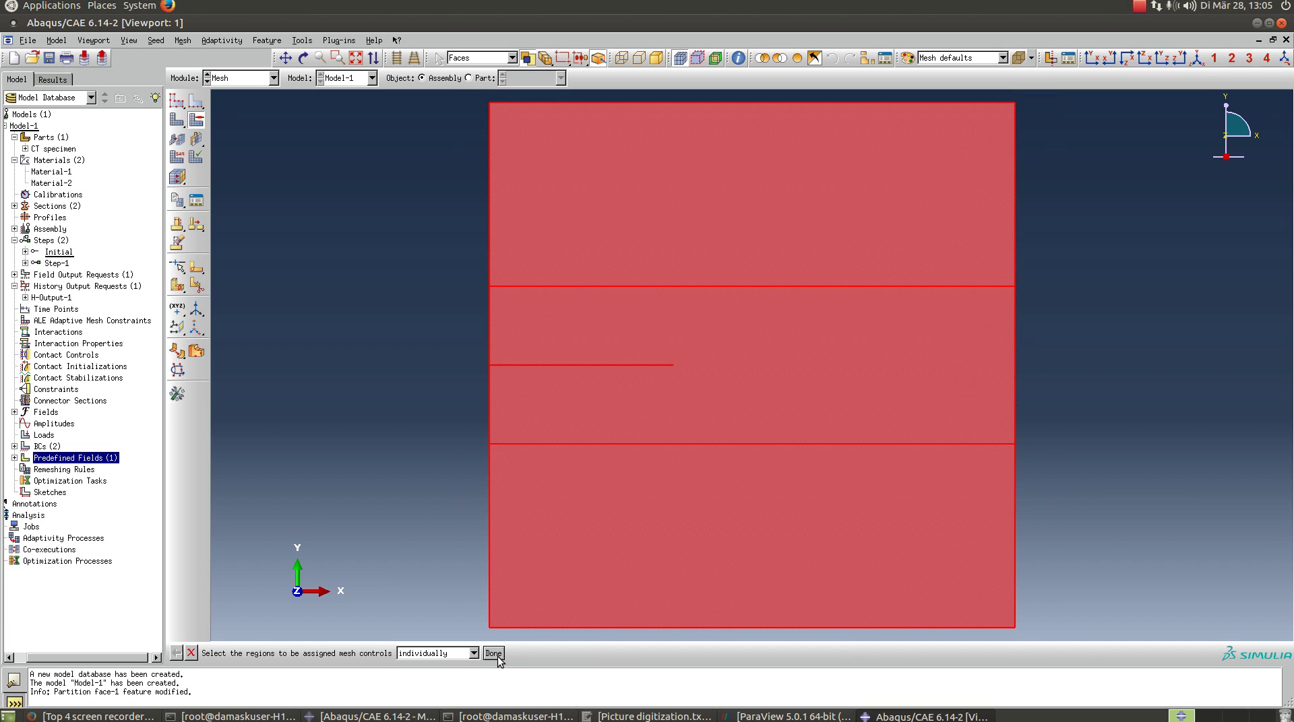
left_click(499, 655)
Assign structured, quad-dominated mesh controls to the upper and lower regions, removing the cracked middle strip from the selection.
left_click(20, 349)
left_click(54, 405)
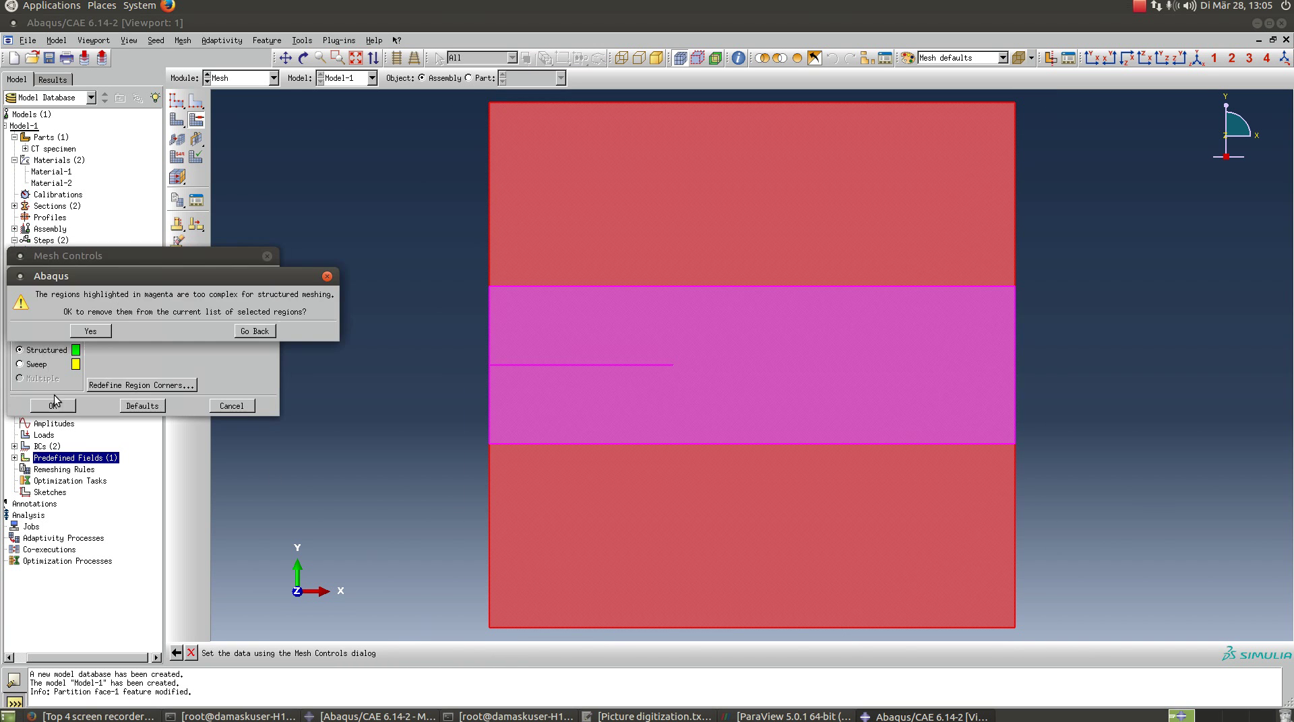
left_click(91, 330)
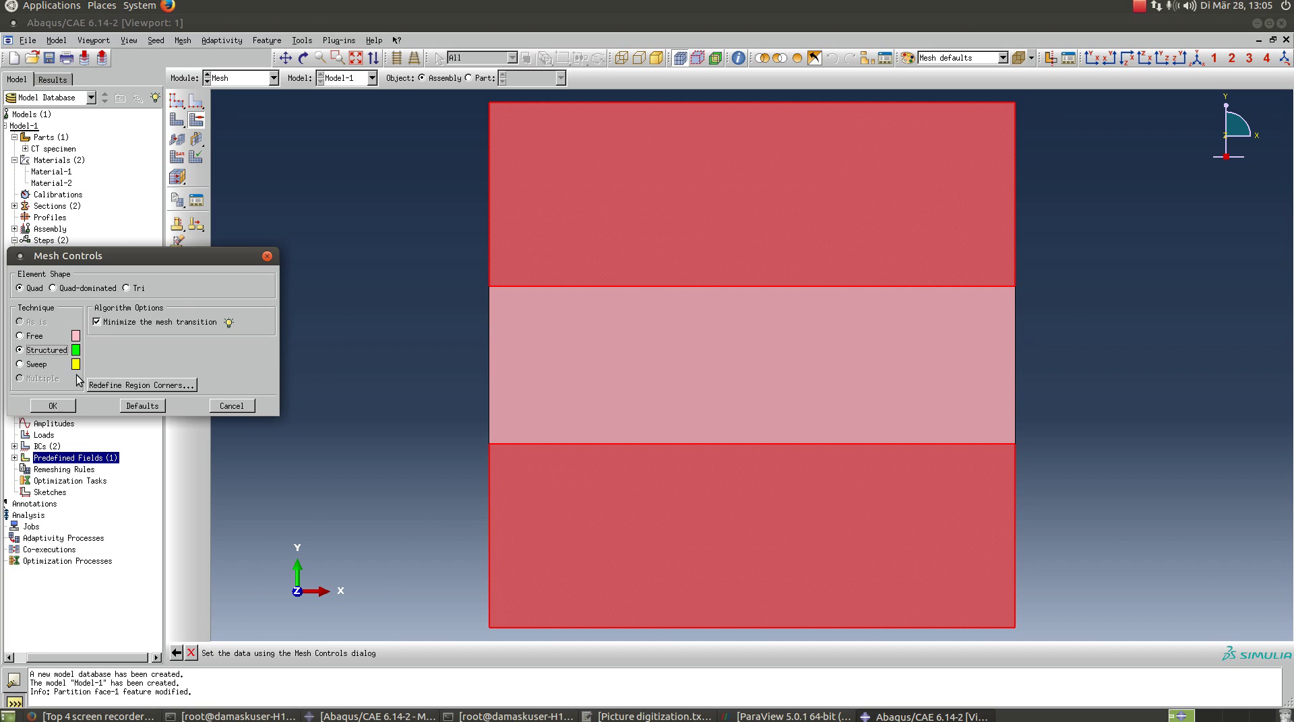
left_click(56, 289)
left_click(52, 406)
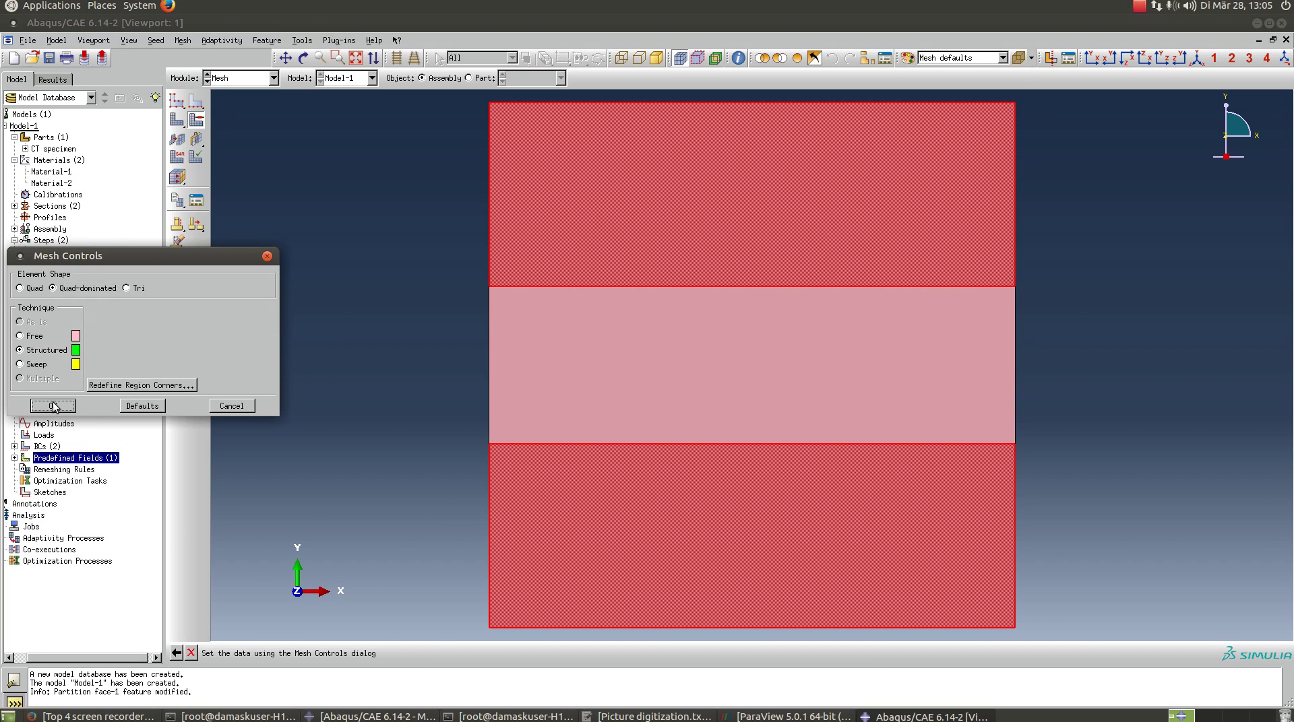
Seed the specimen with an approximate global size of 0.0005 and mesh the part instance.
left_click(176, 101)
left_click(111, 514)
left_click(144, 390)
key("BackSpace")
type("1")
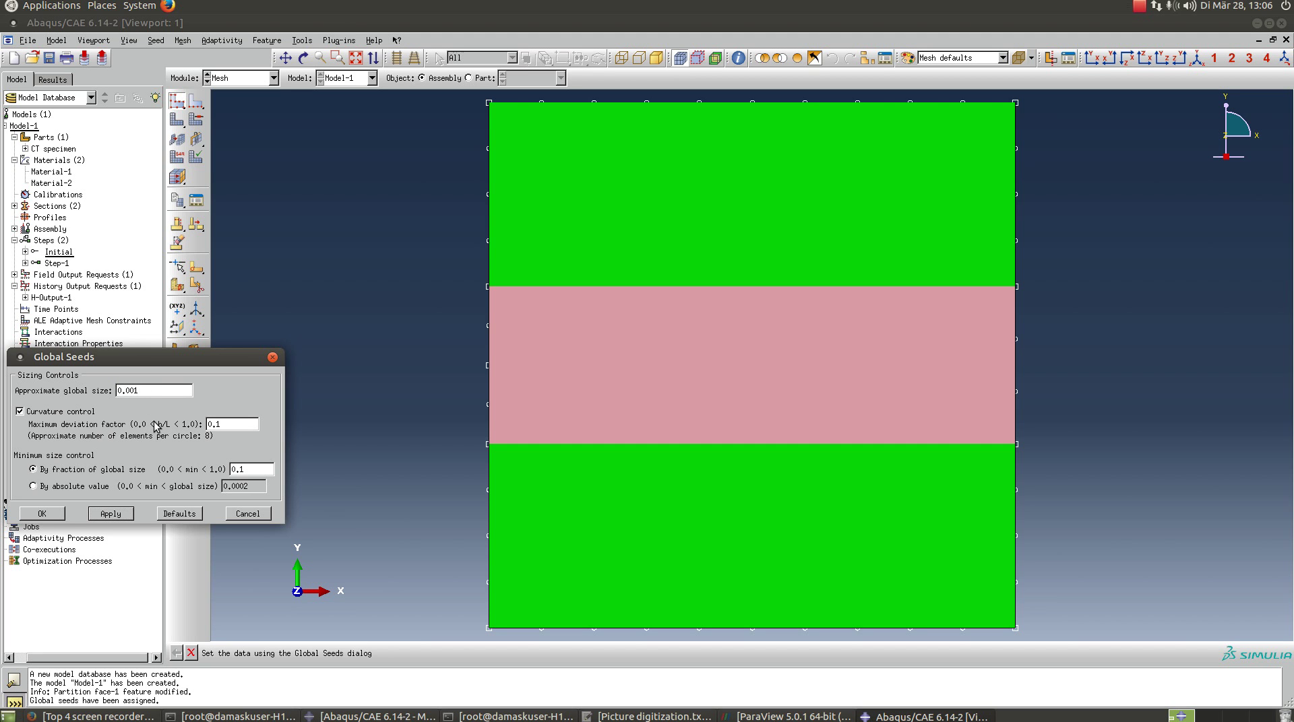
left_click(119, 515)
left_click(155, 385)
key("BackSpace")
type("05")
left_click(111, 512)
left_click(59, 514)
left_click(177, 118)
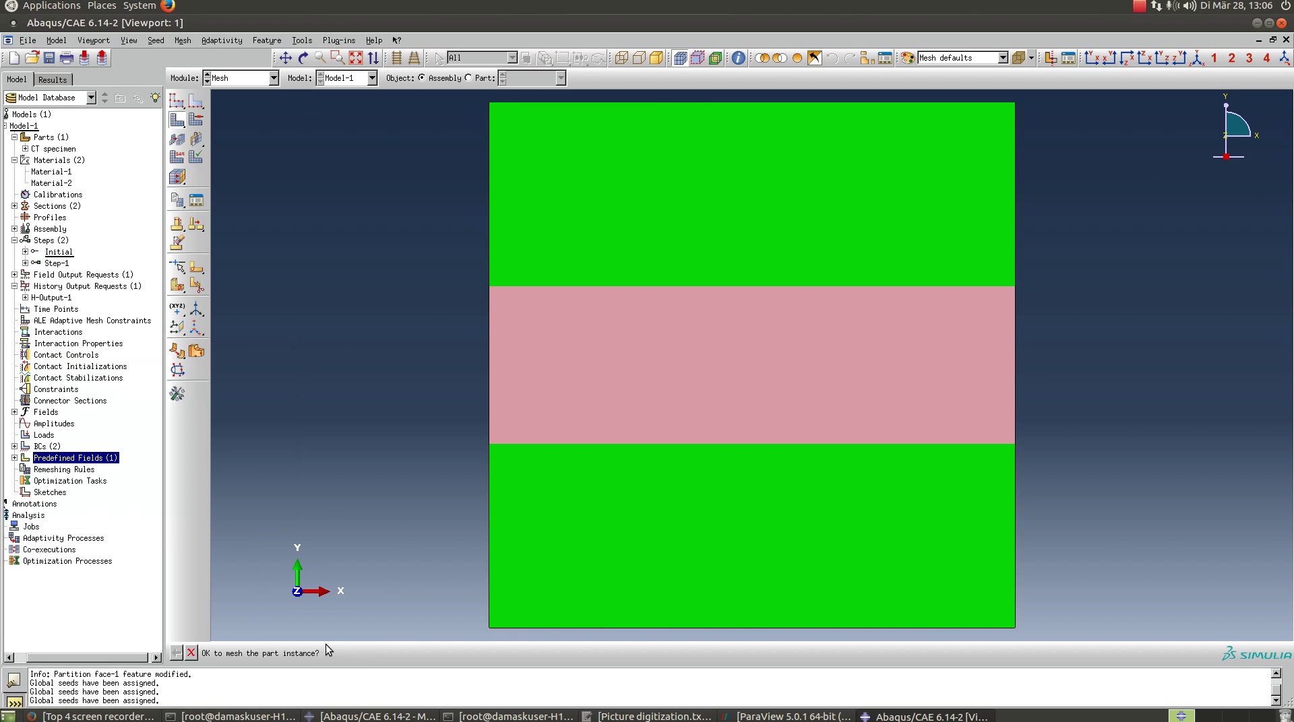
left_click(331, 653)
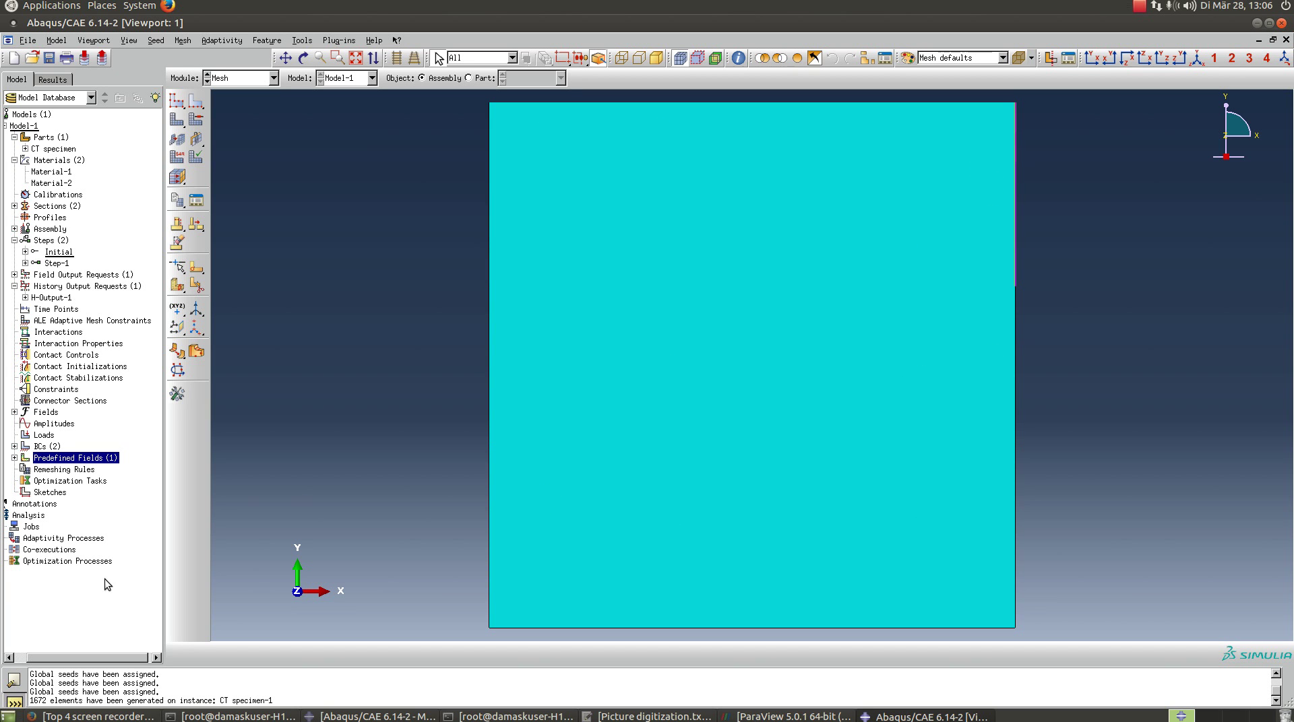
double_click(61, 537)
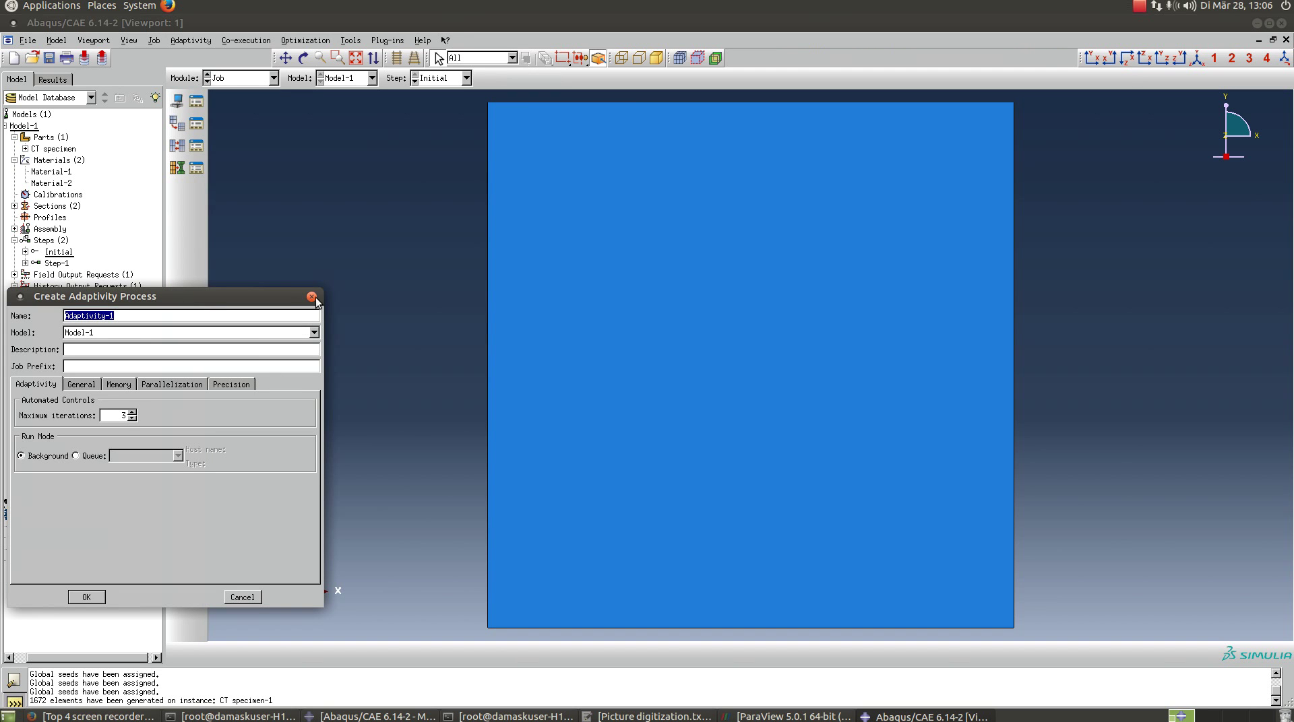
left_click(254, 598)
left_click(173, 493)
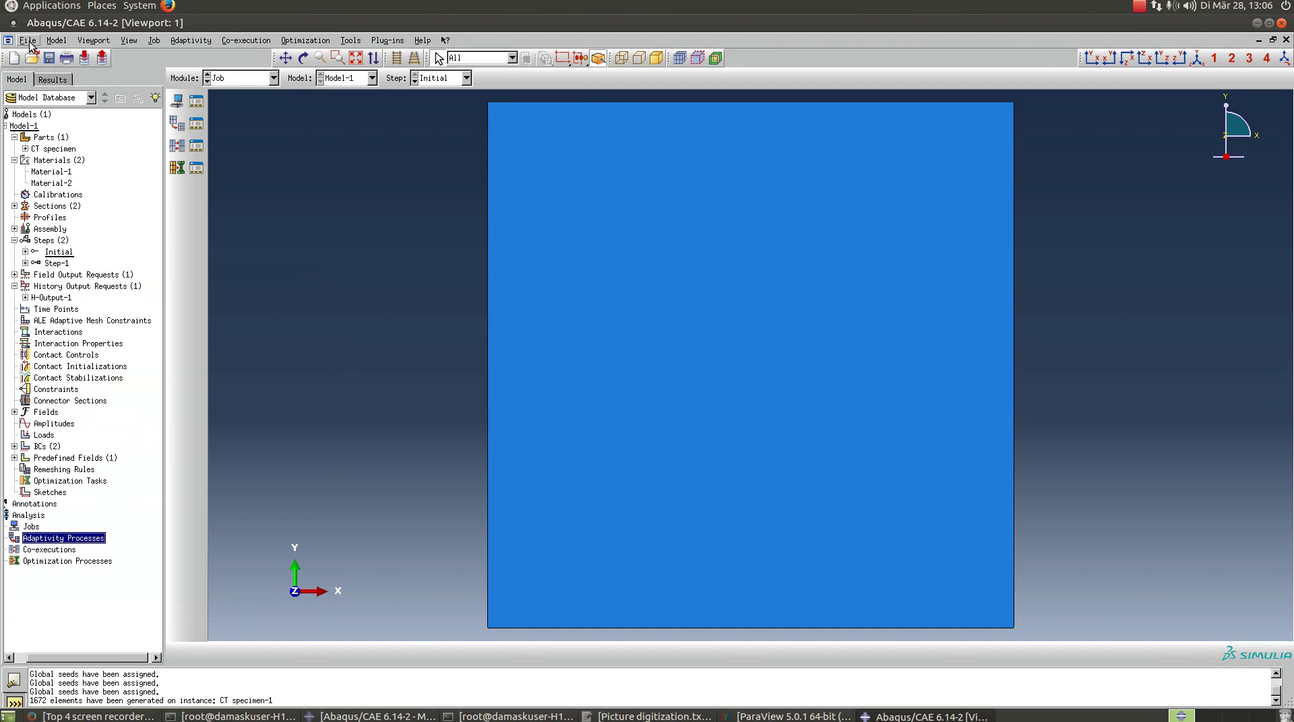
Start setting the work directory and create a new directory named Tutorial inside the abaqusworks folder.
left_click(28, 42)
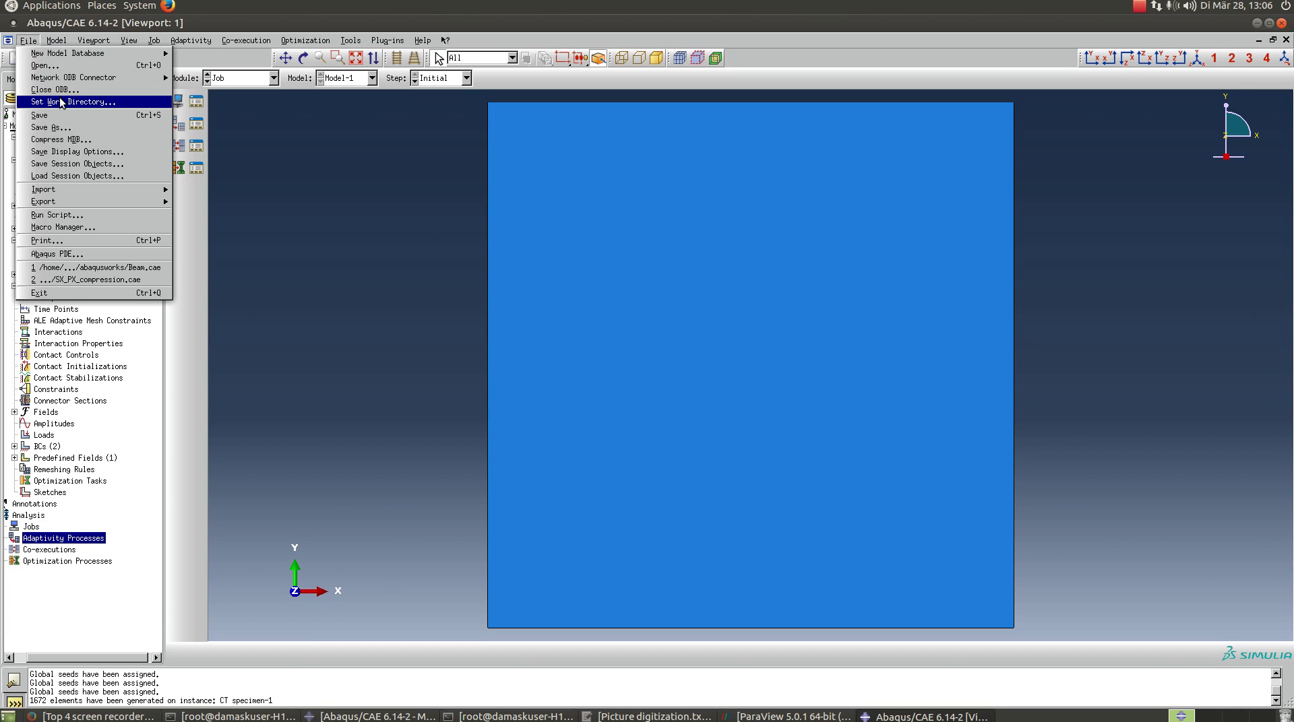
left_click(61, 103)
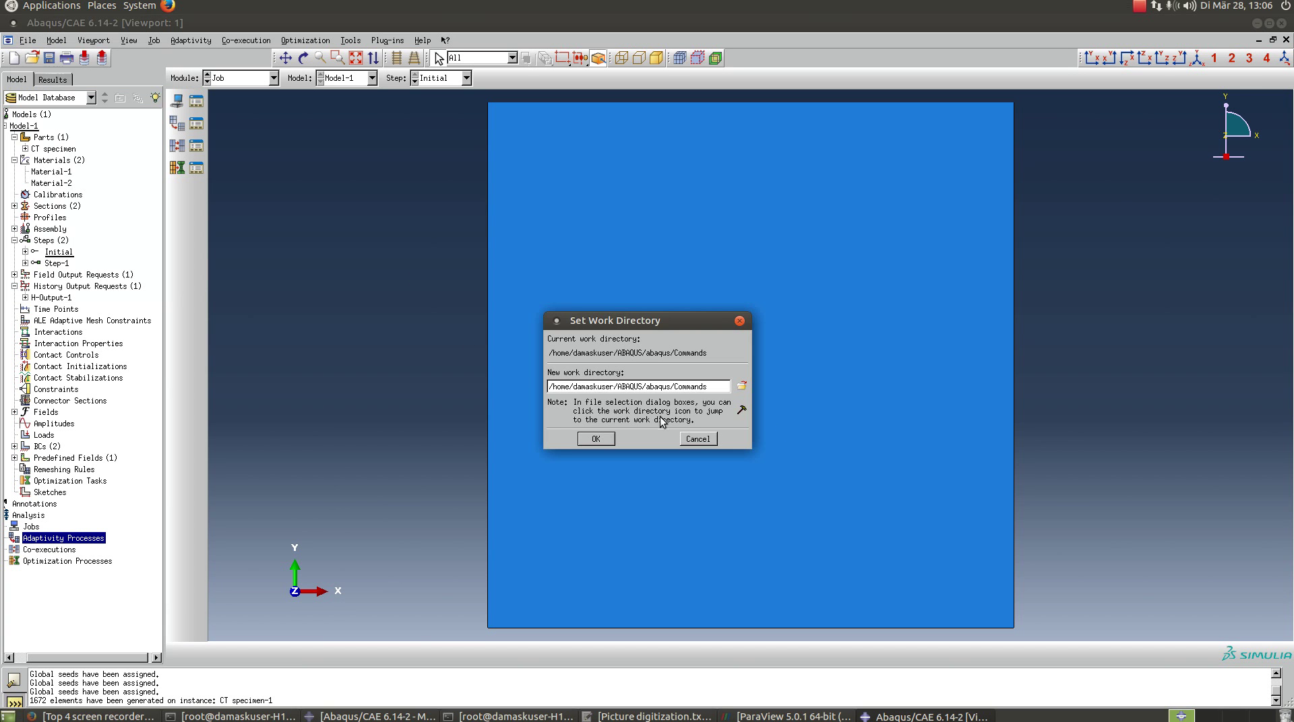
left_click(741, 385)
left_click(643, 322)
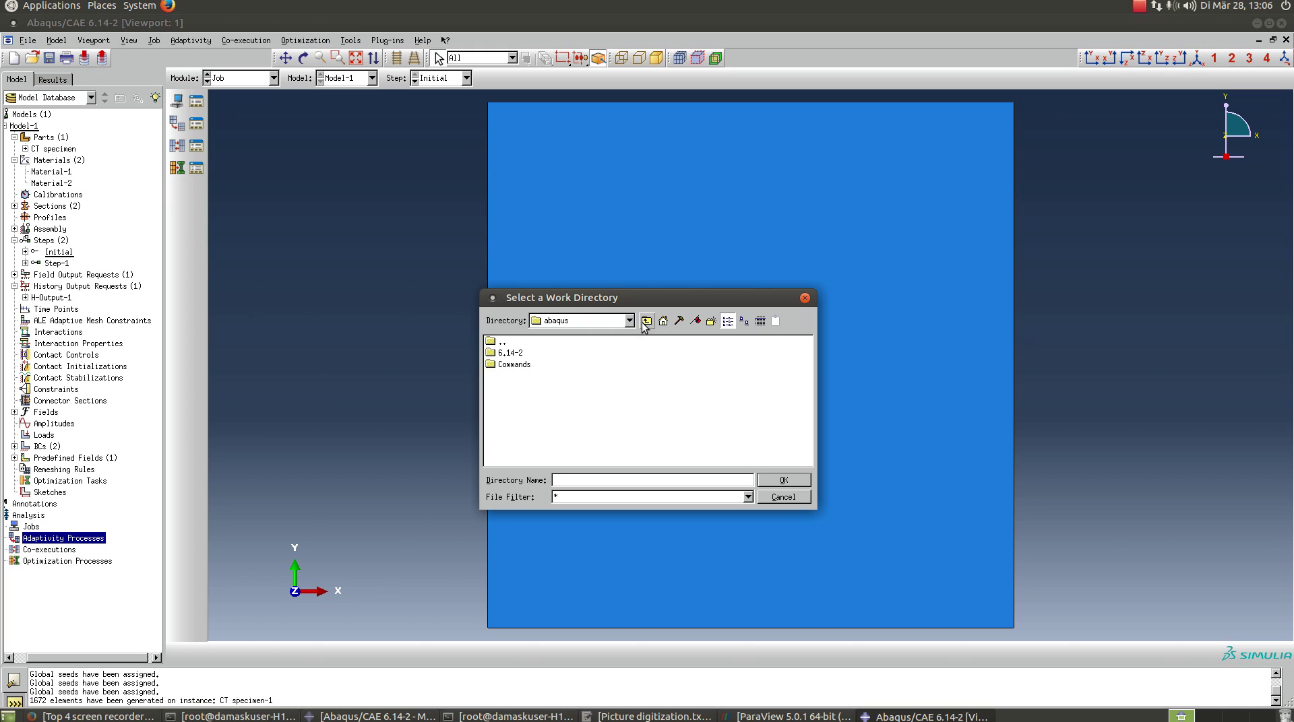
left_click(643, 322)
double_click(533, 364)
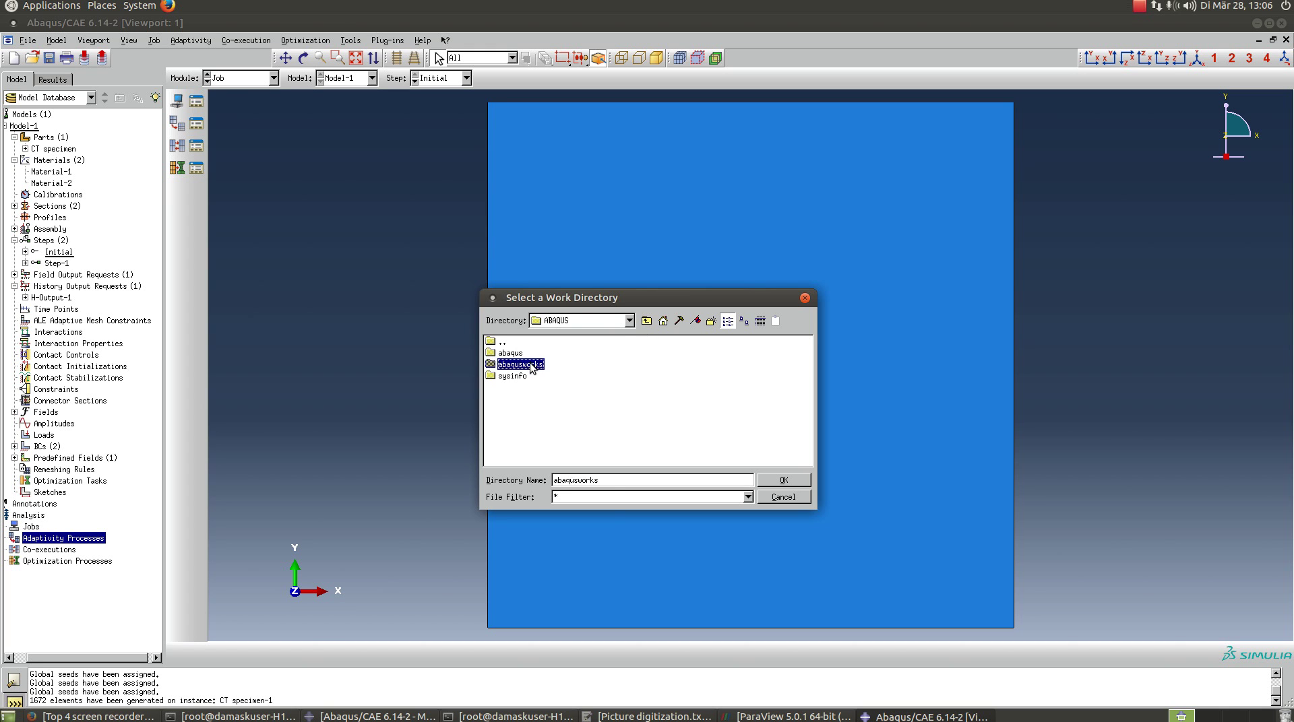
right_click(518, 389)
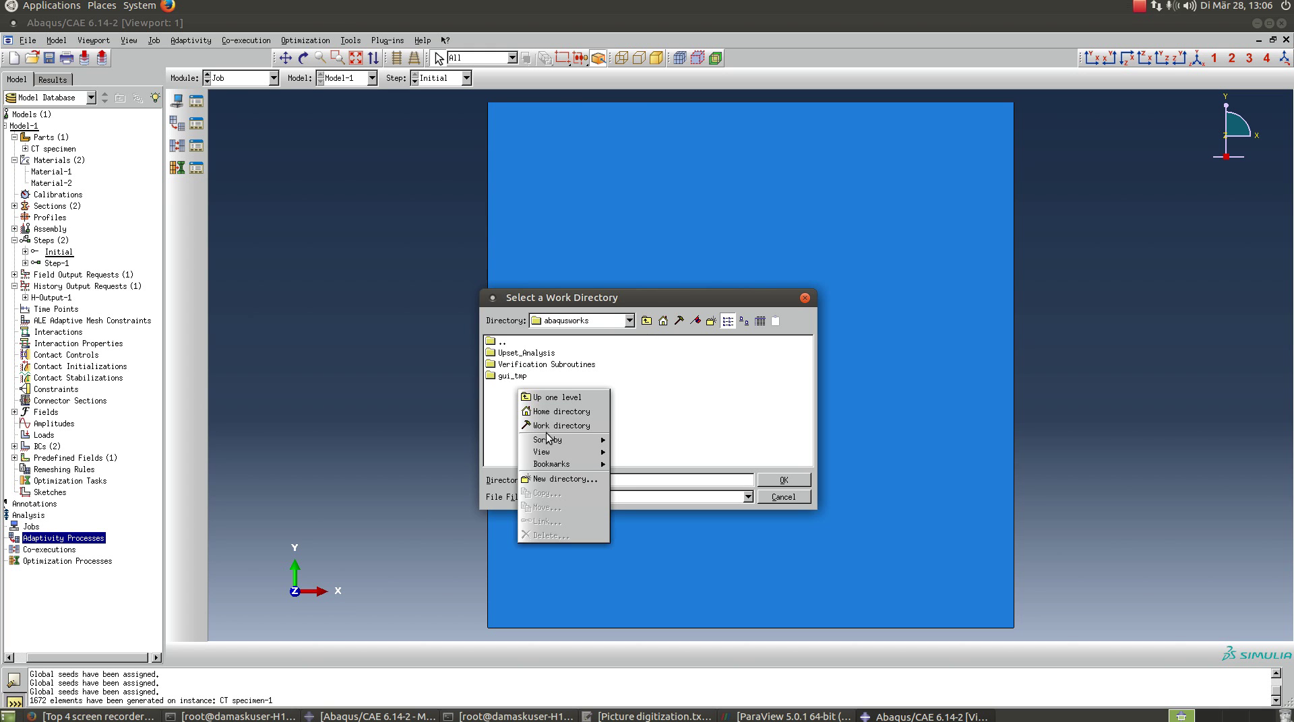
left_click(577, 480)
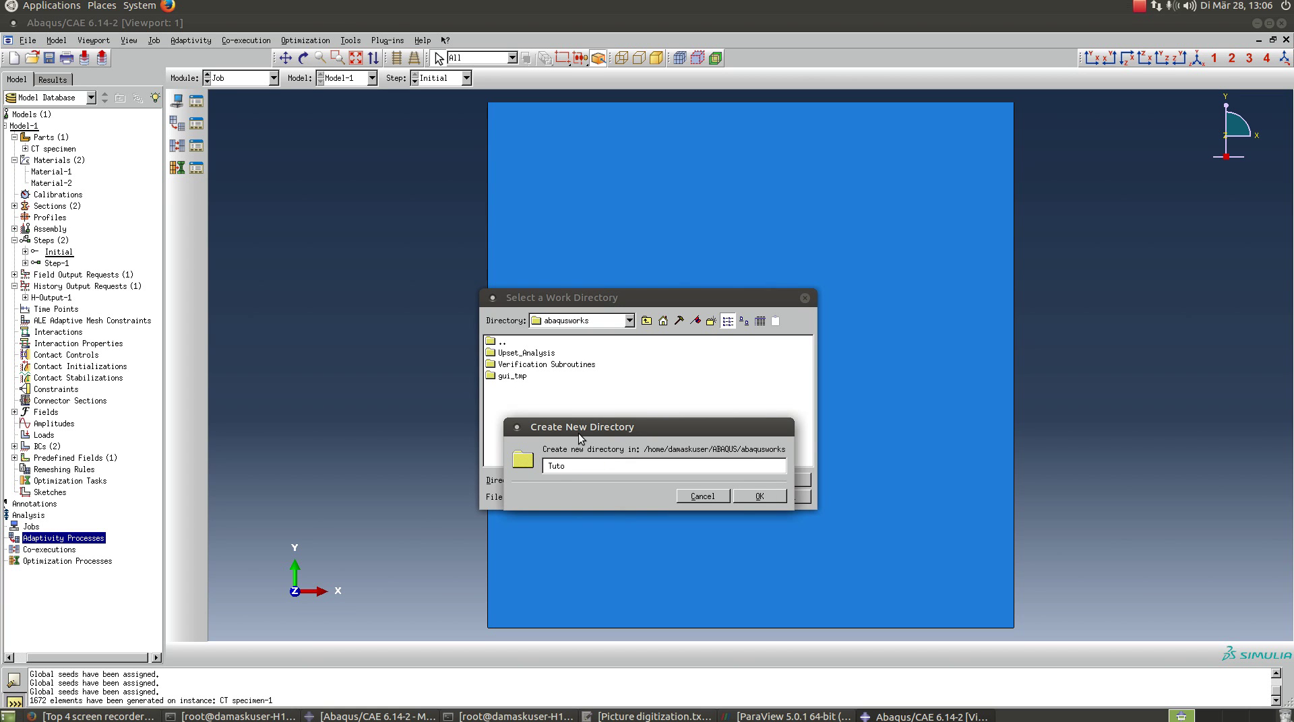
key("Return")
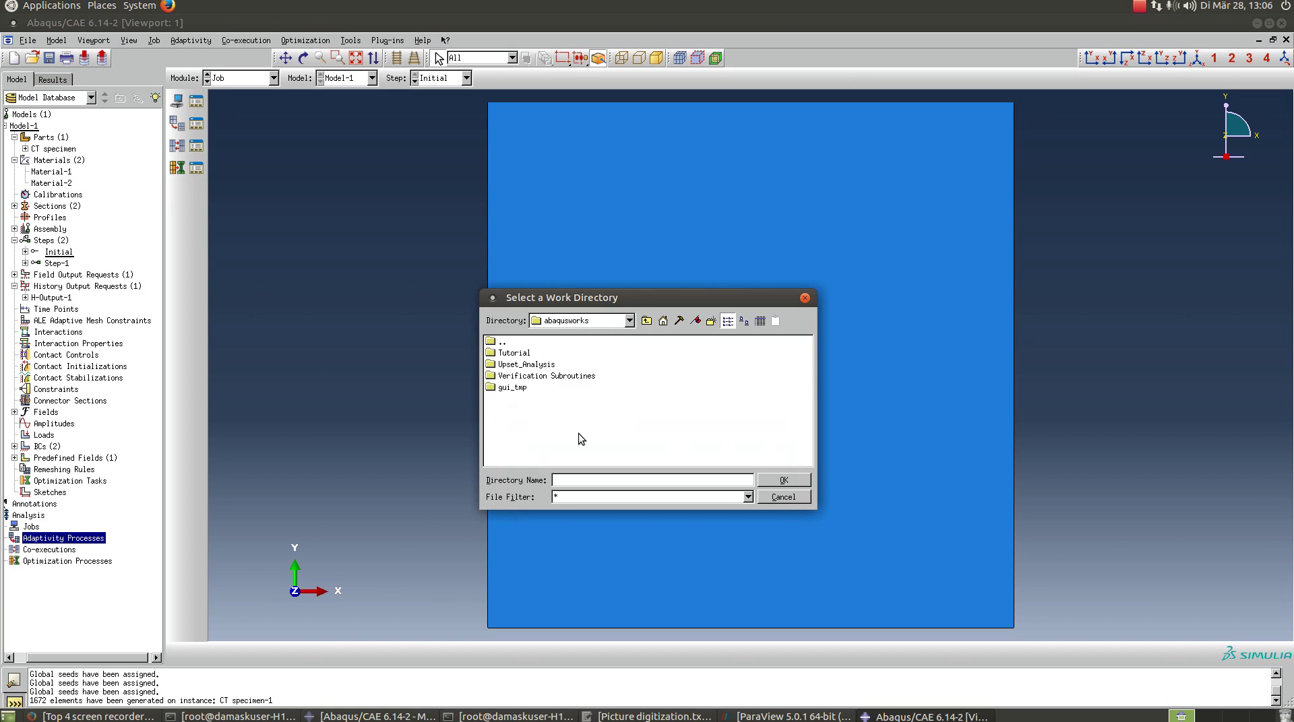
Set the Tutorial folder as the work directory.
left_click(514, 353)
left_click(783, 479)
left_click(606, 435)
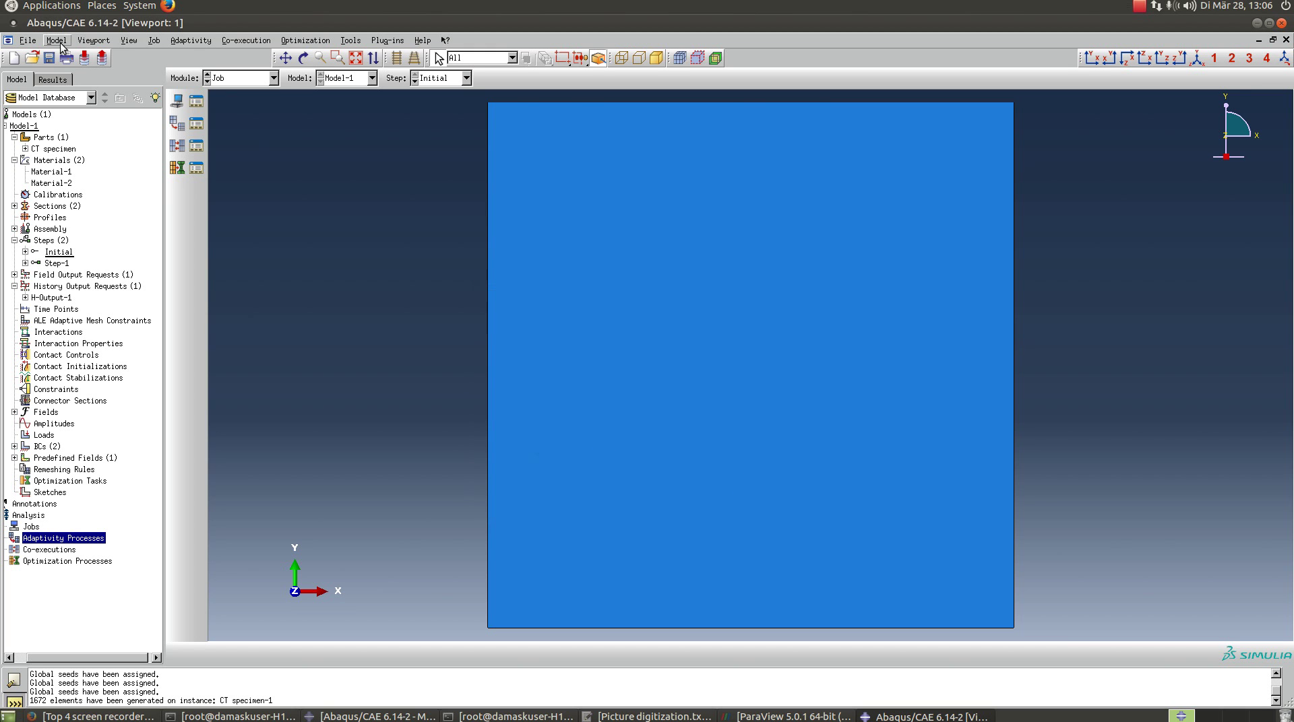
Save the model database in the Tutorial folder as Crack tutorial.
left_click(46, 63)
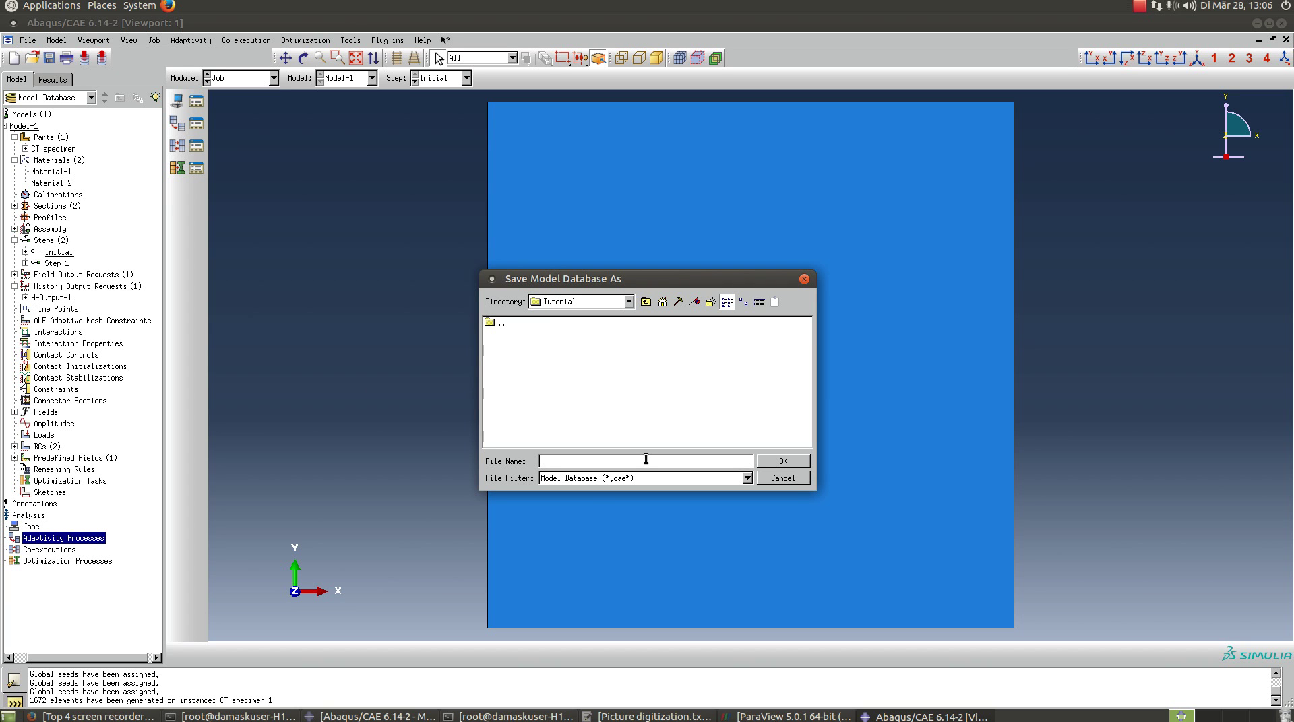
type("Crack tutorial")
key("Return")
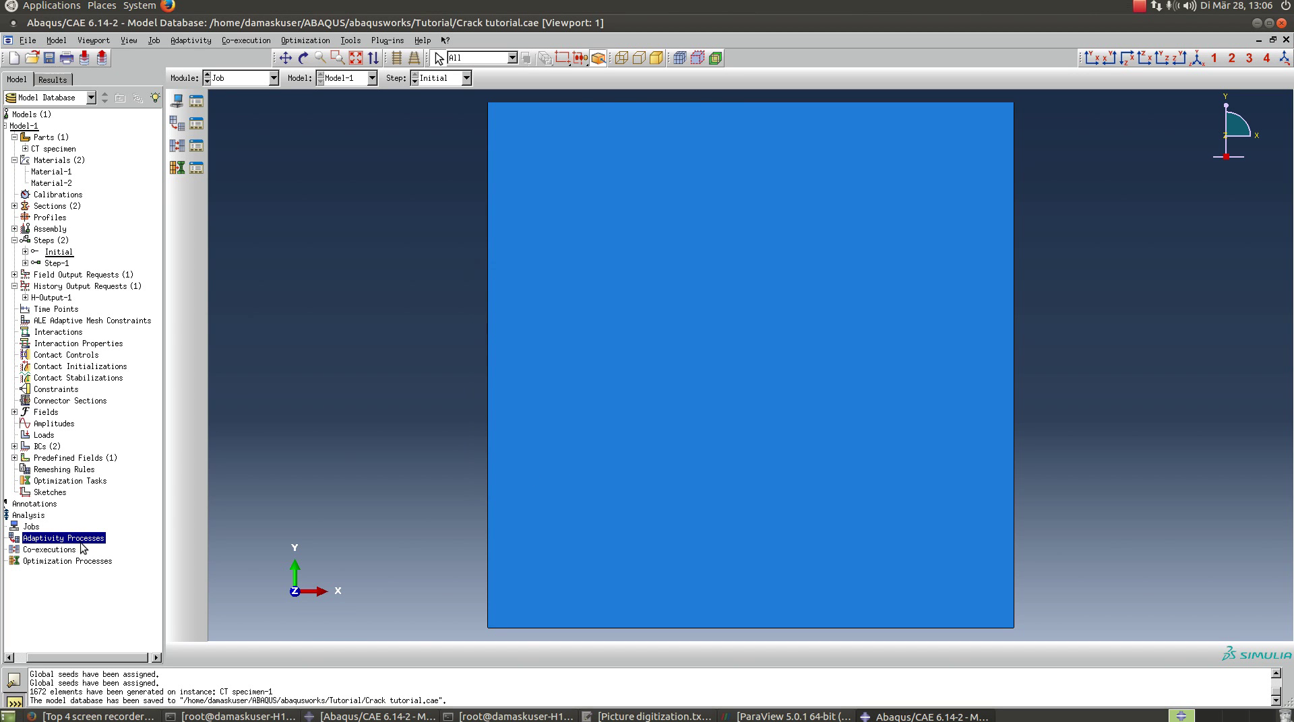
Rename the model Model-1 as CT_3Mat_compression.
double_click(32, 528)
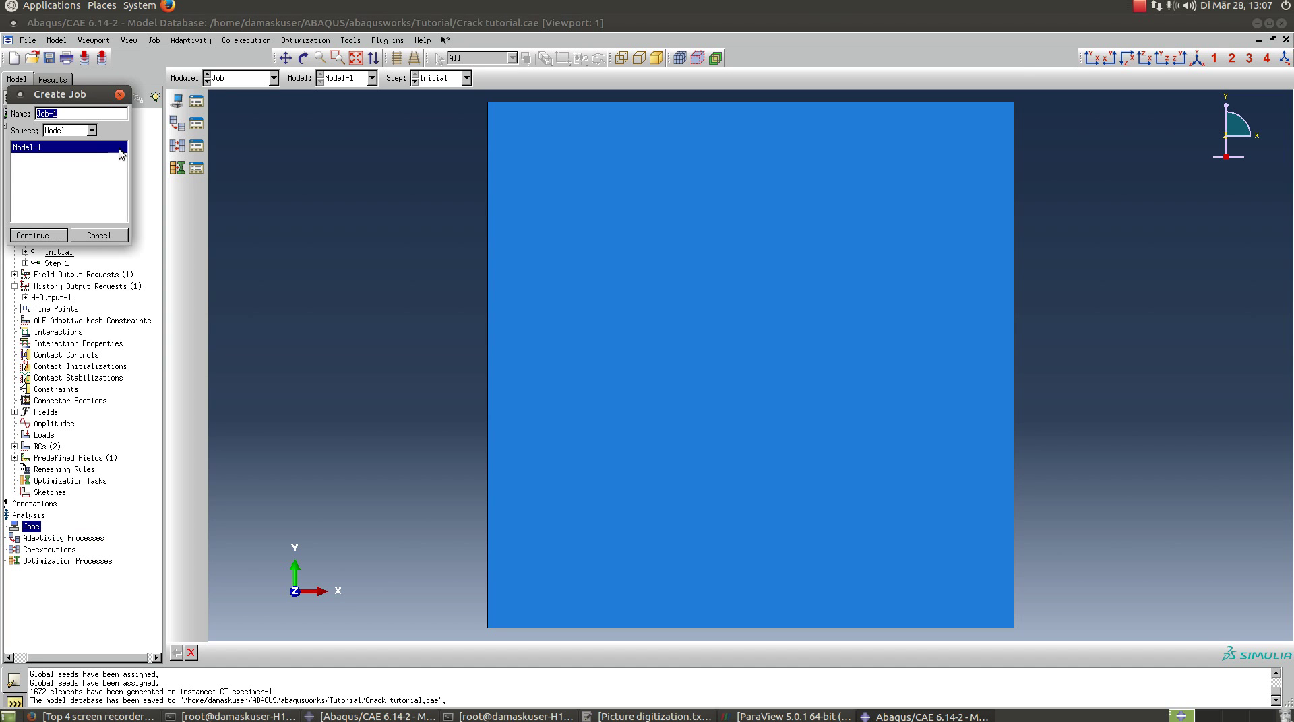
left_click(107, 237)
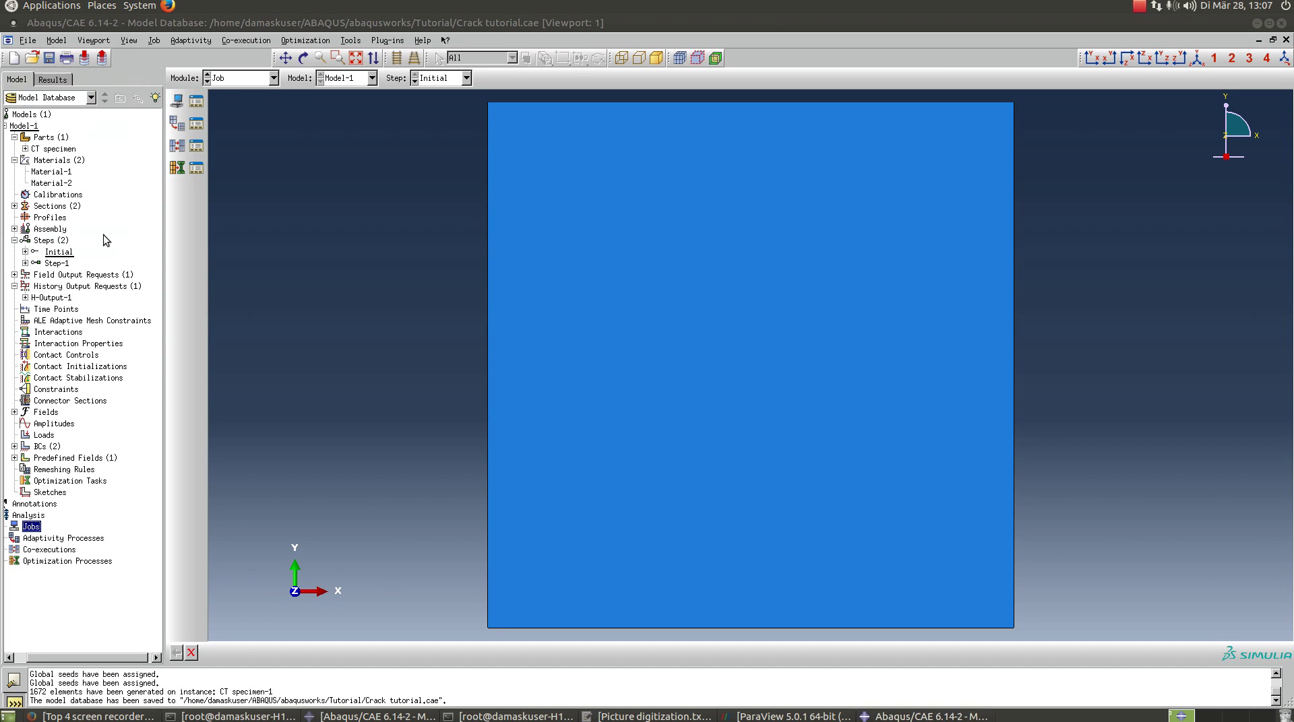
right_click(29, 123)
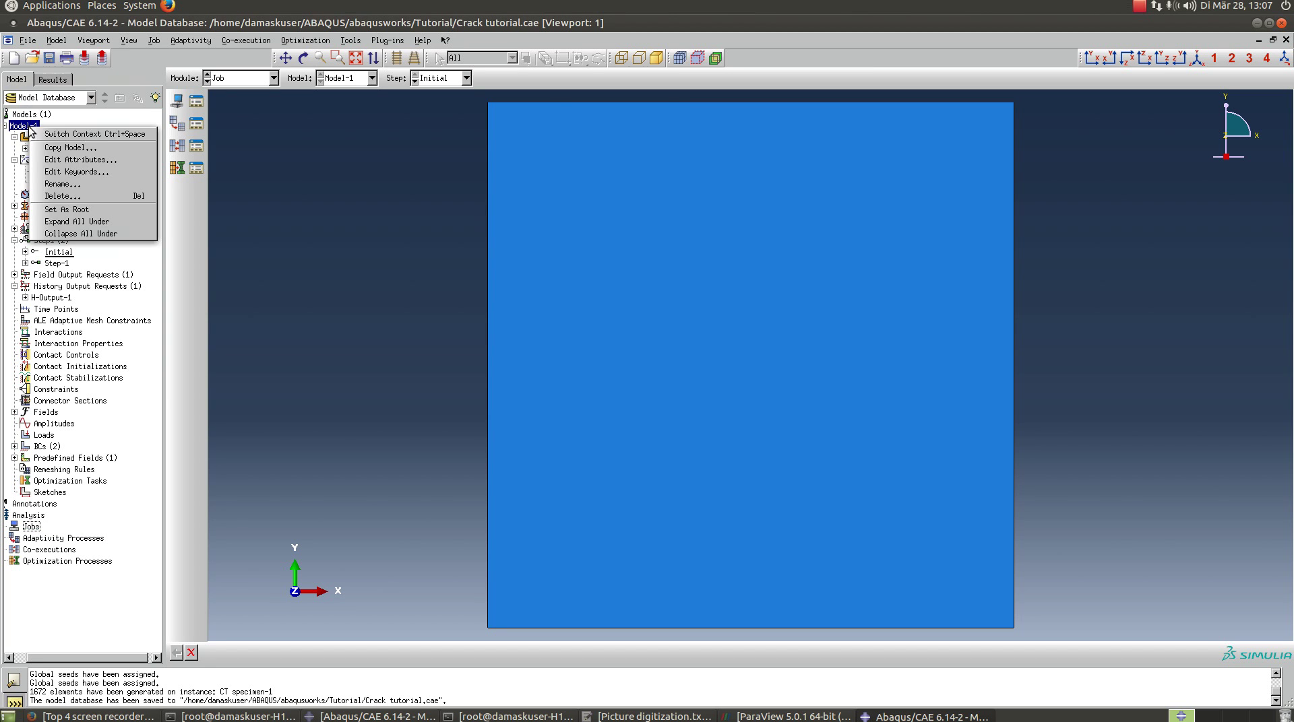
left_click(78, 188)
type("CT")
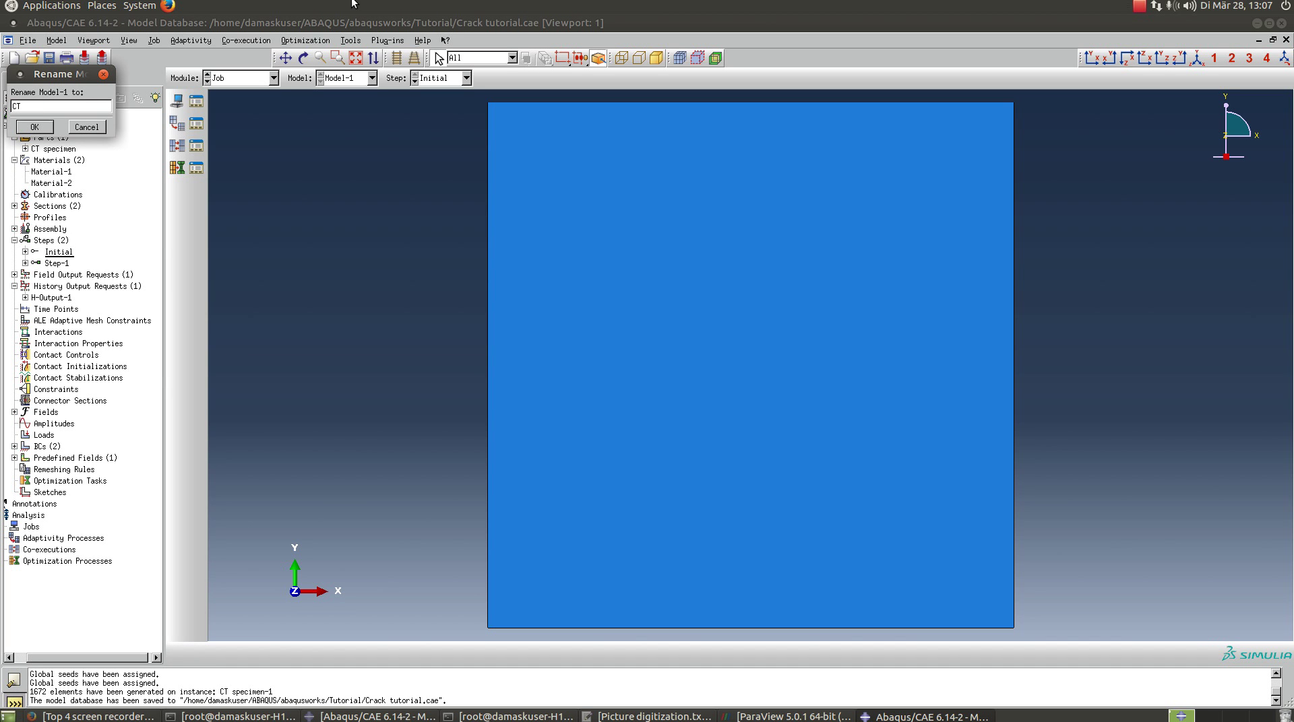
type(" _3Mat_compressionm")
key("Return")
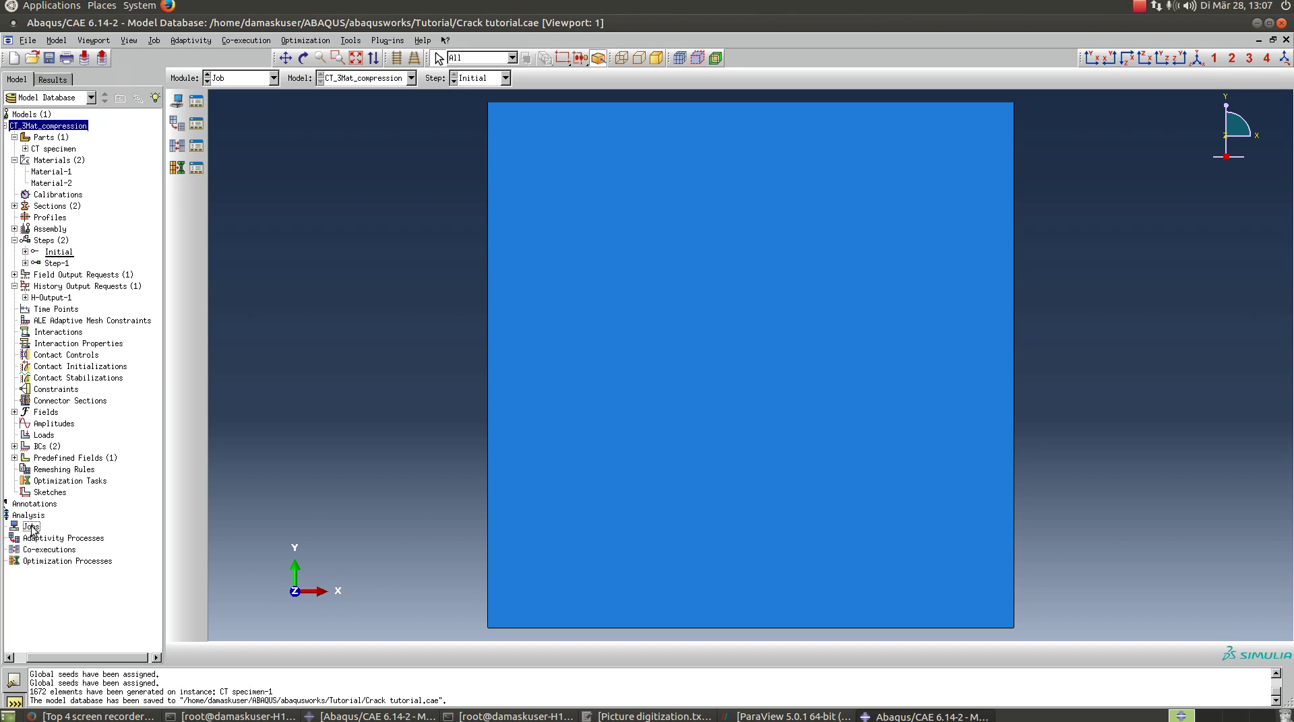
Create a full analysis job named CT_3Mat_compression from the renamed model, keeping the default job settings.
double_click(31, 527)
type("CT")
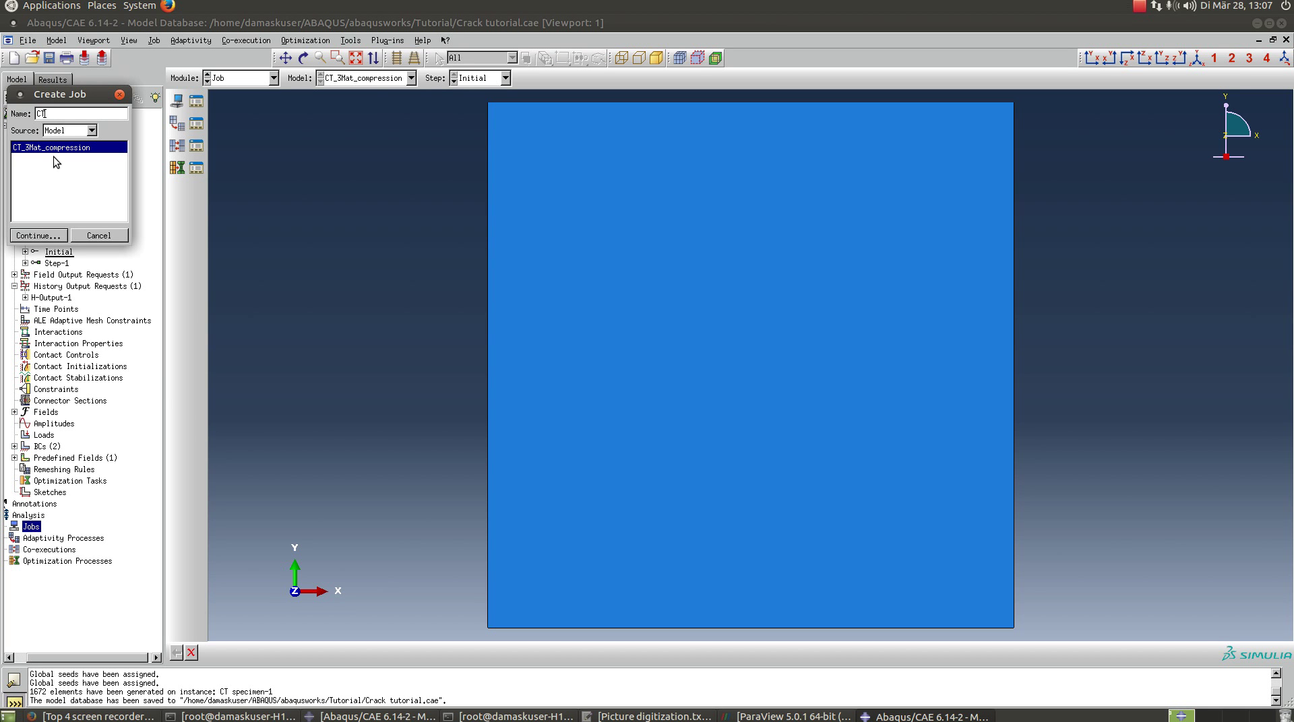
type("_3Mat_compression")
left_click(29, 236)
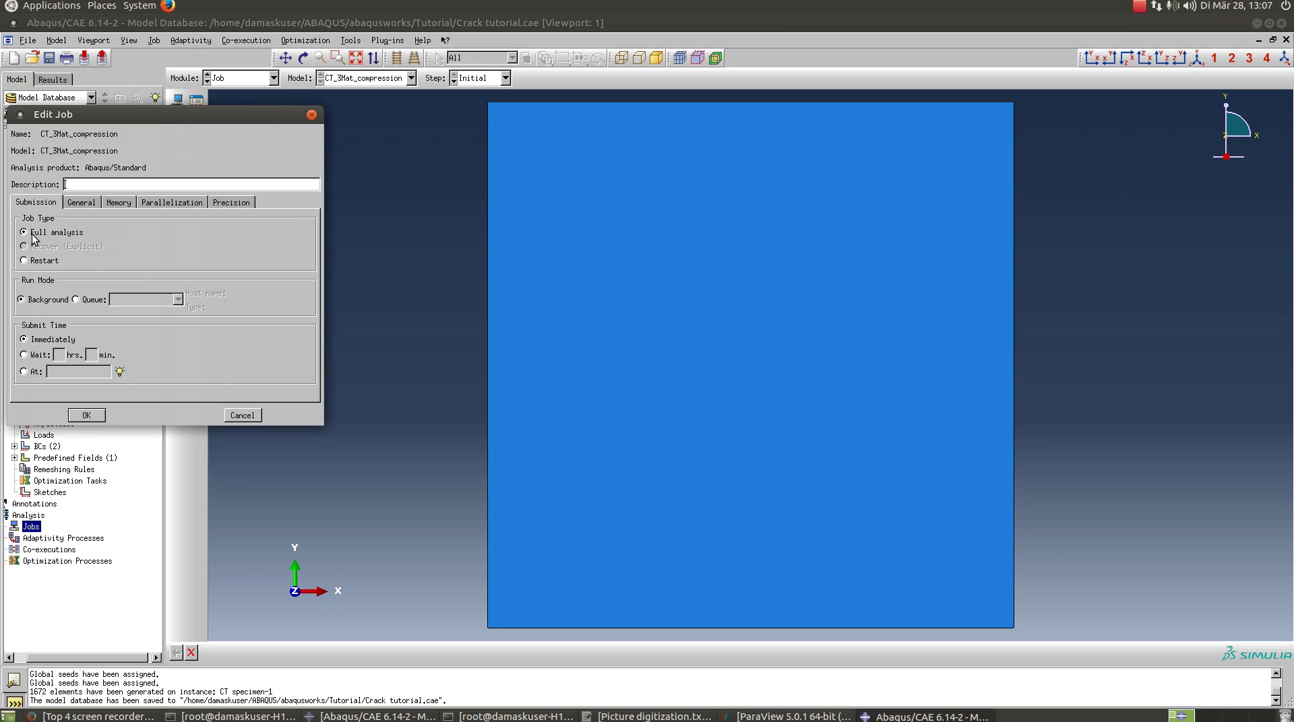
left_click(86, 415)
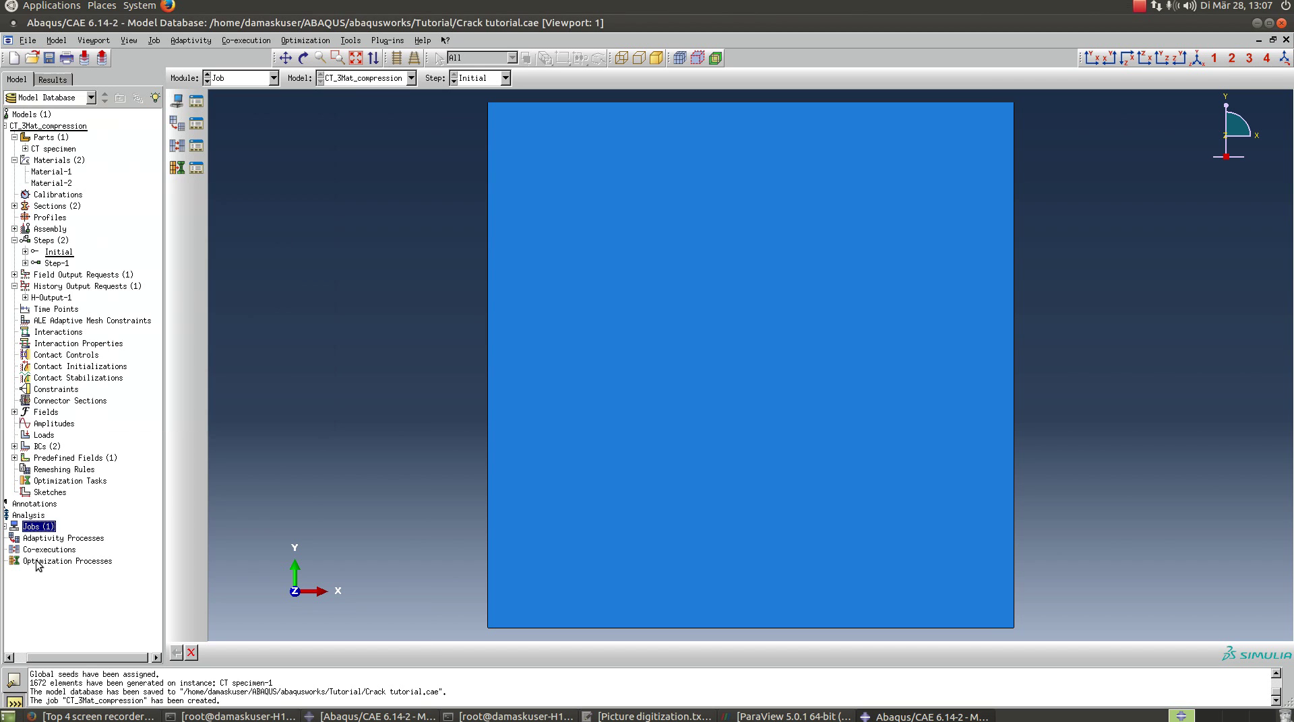
Try to submit the CT_3Mat_compression job for analysis.
left_click(18, 527)
right_click(52, 538)
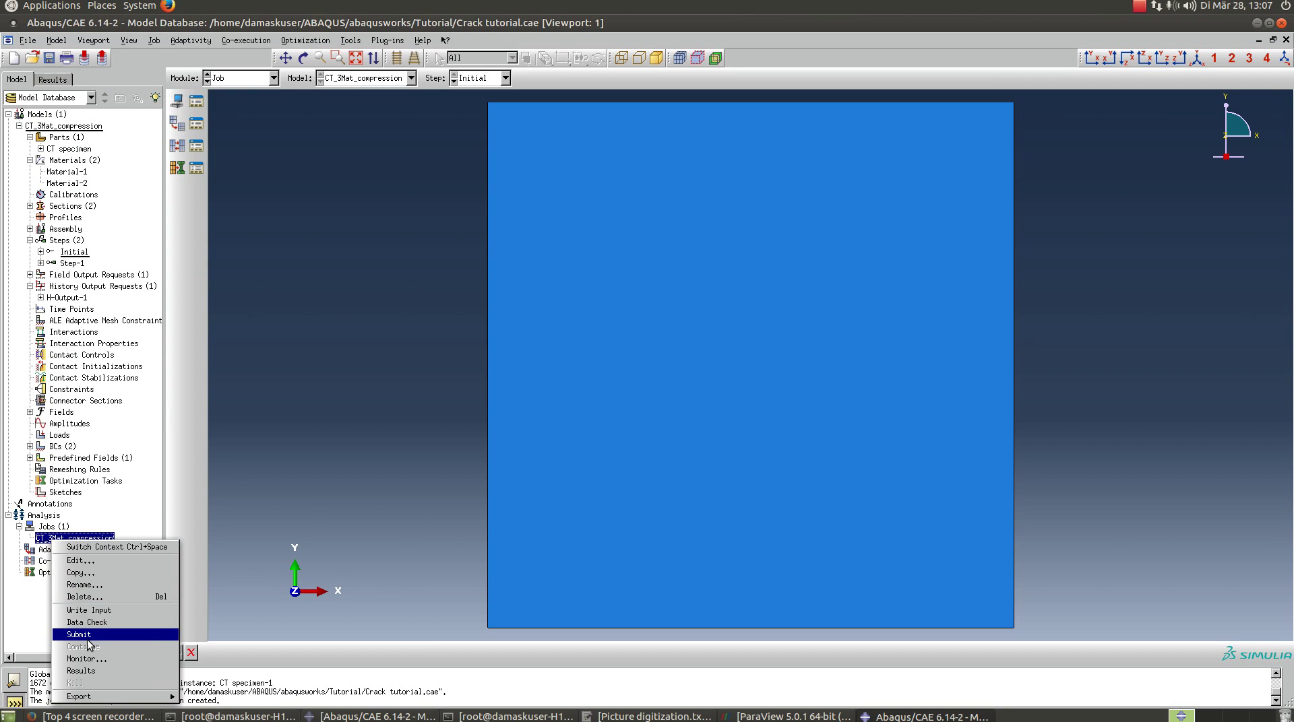
left_click(81, 634)
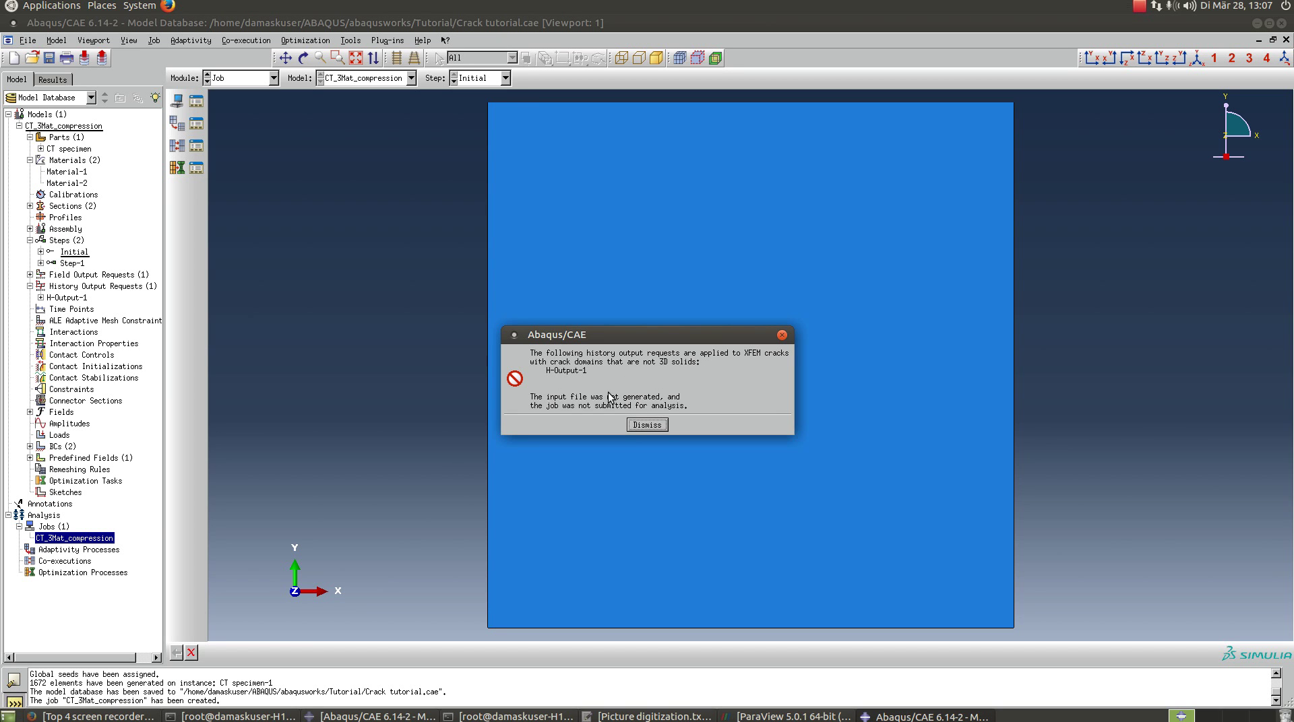
left_click(648, 426)
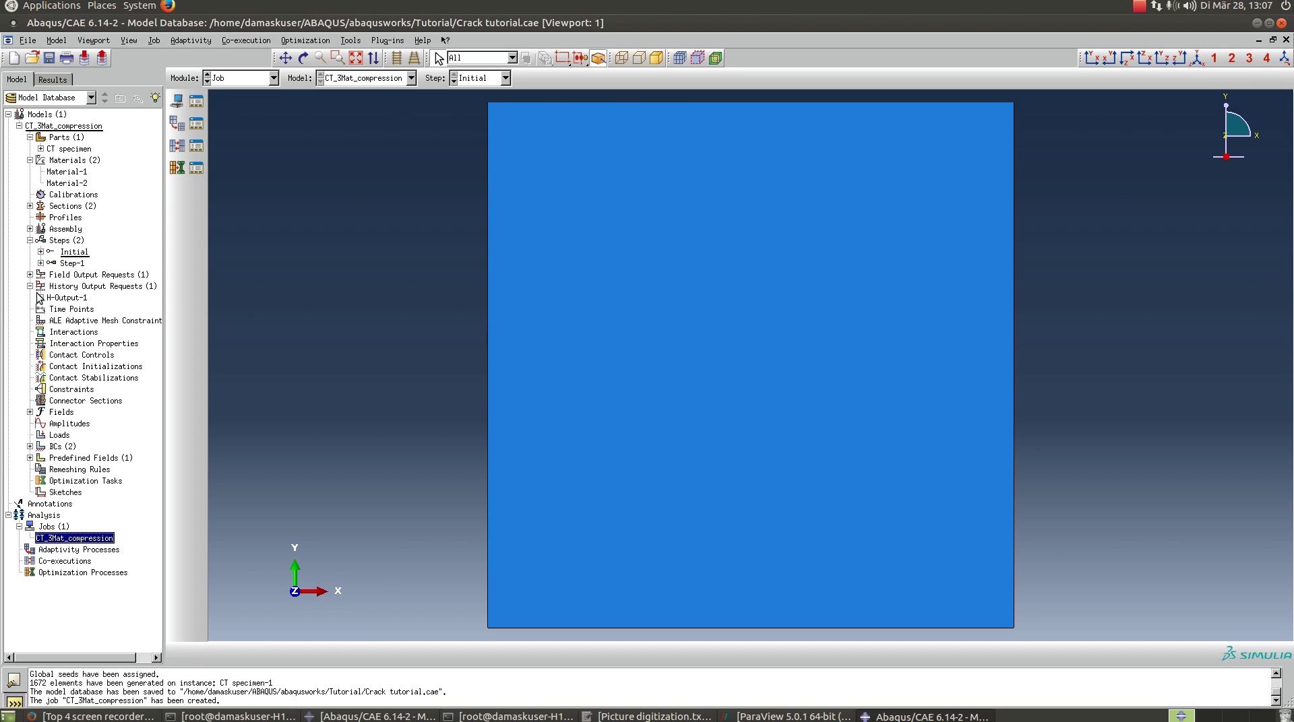
Change the domain of history output request H-Output-1 from Crack to Whole model, keeping the preselected default variables.
left_click(69, 298)
double_click(70, 299)
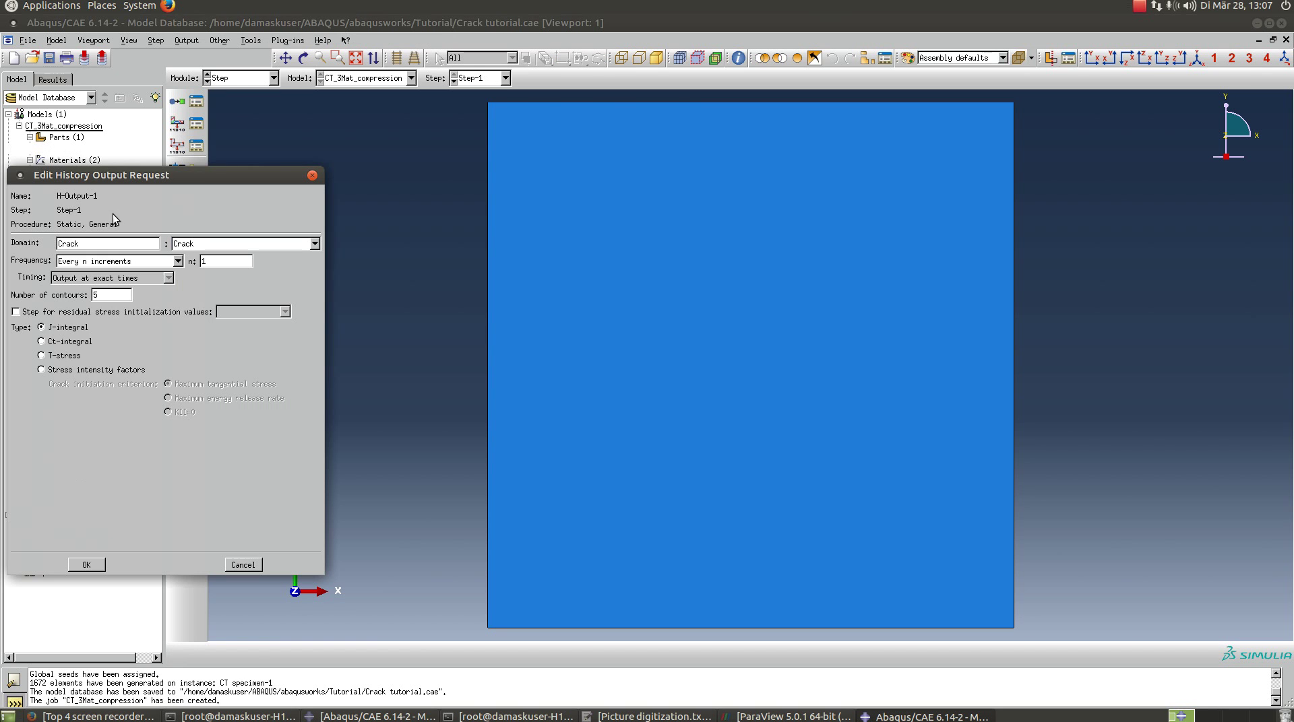
left_click(139, 243)
left_click(114, 406)
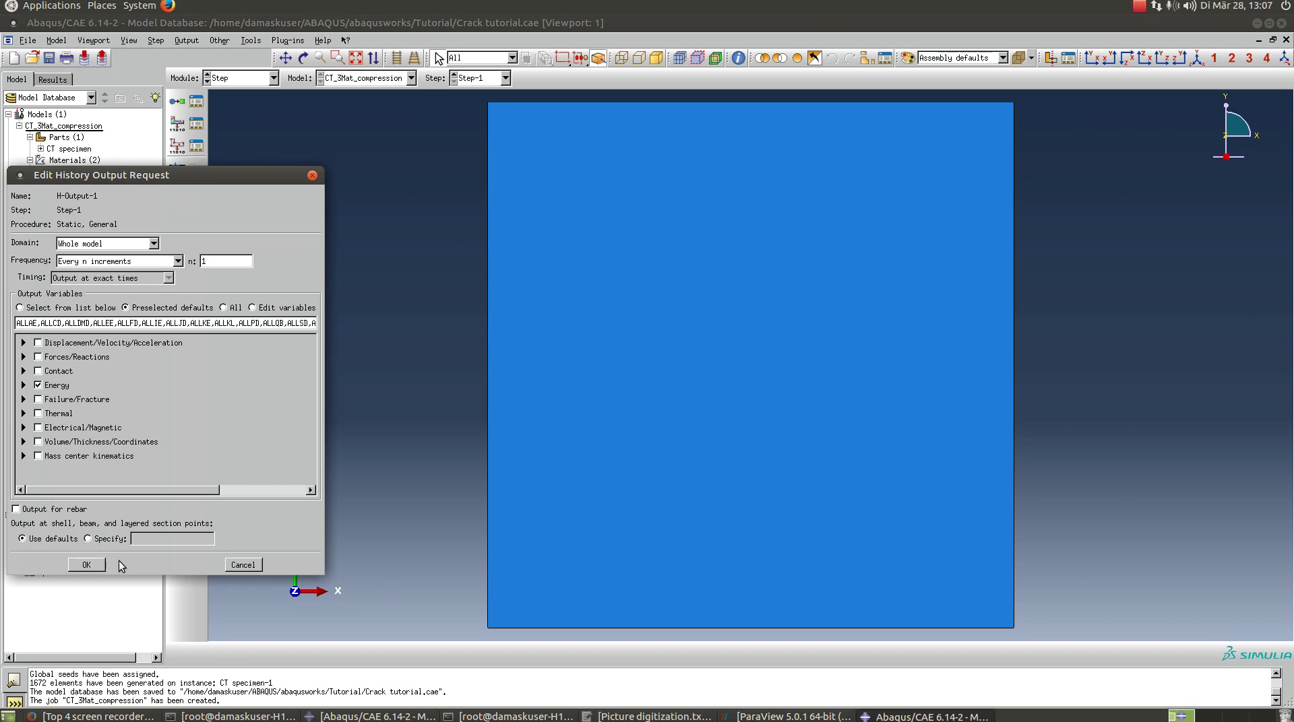
left_click(91, 566)
Submit the CT_3Mat_compression job, continuing past the XFEM crack warning, and review the job's error messages.
right_click(57, 541)
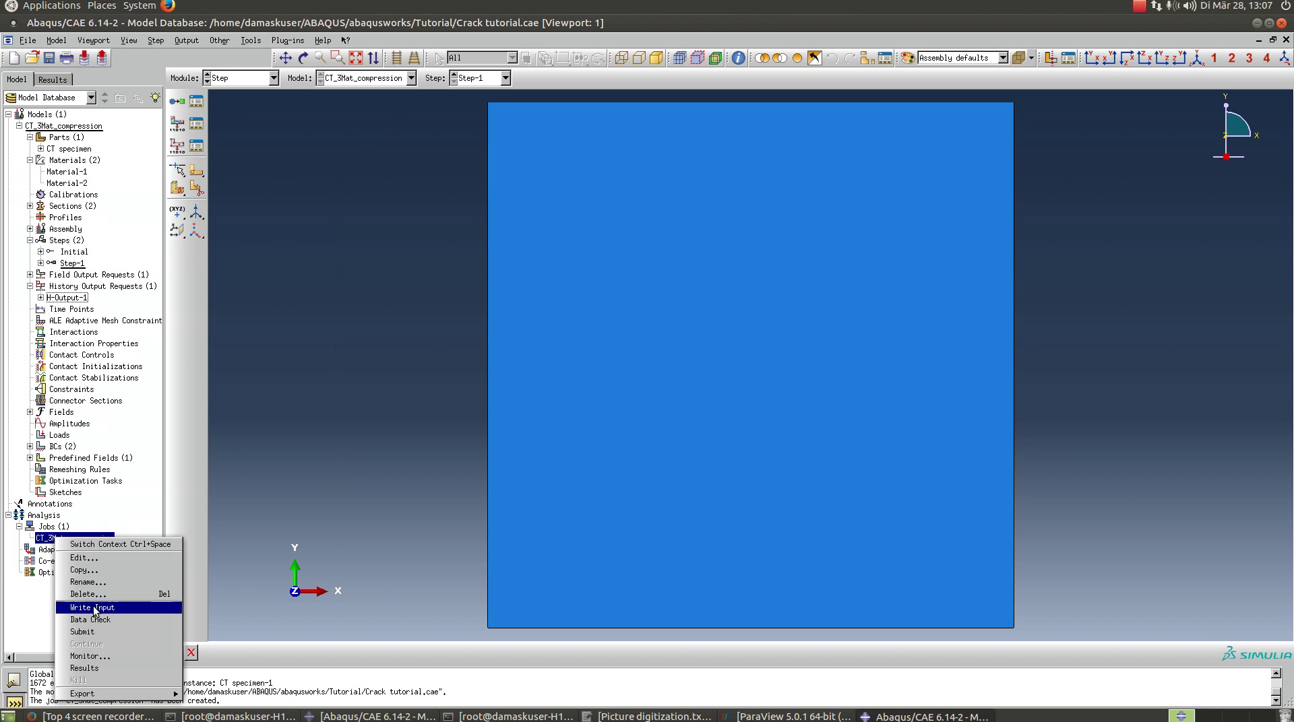
left_click(94, 624)
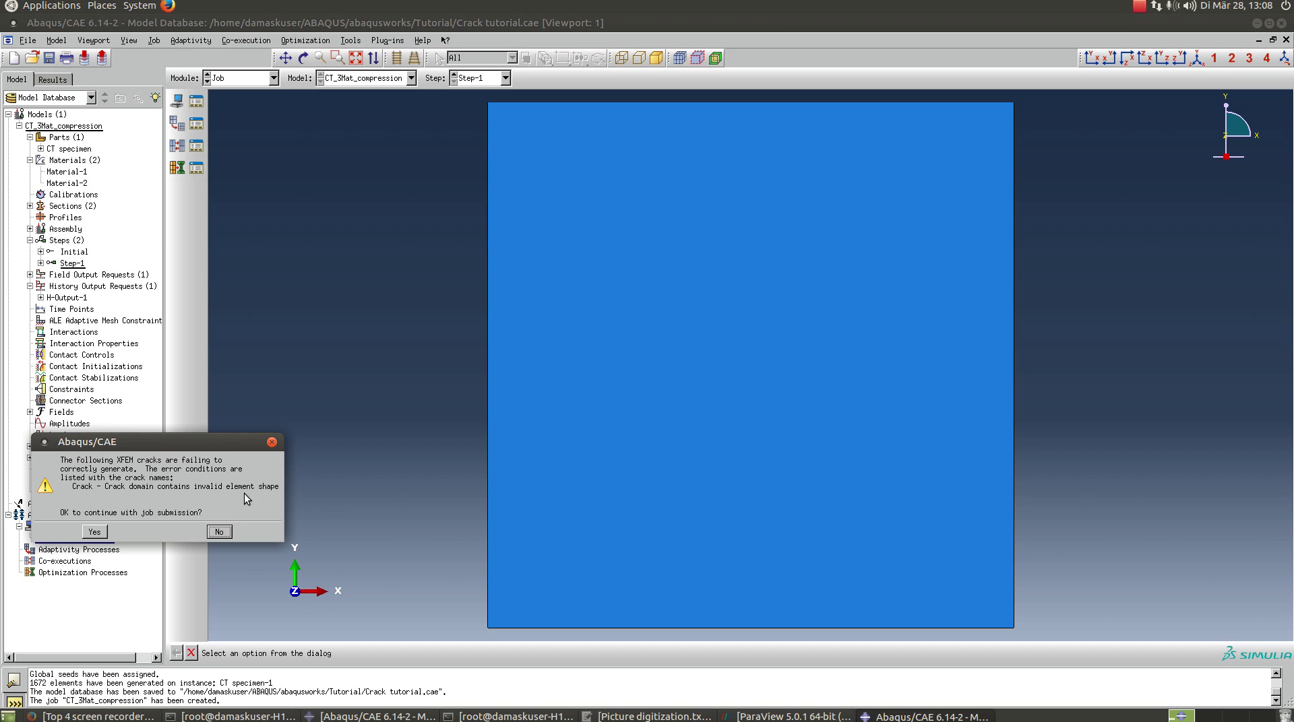
left_click(95, 532)
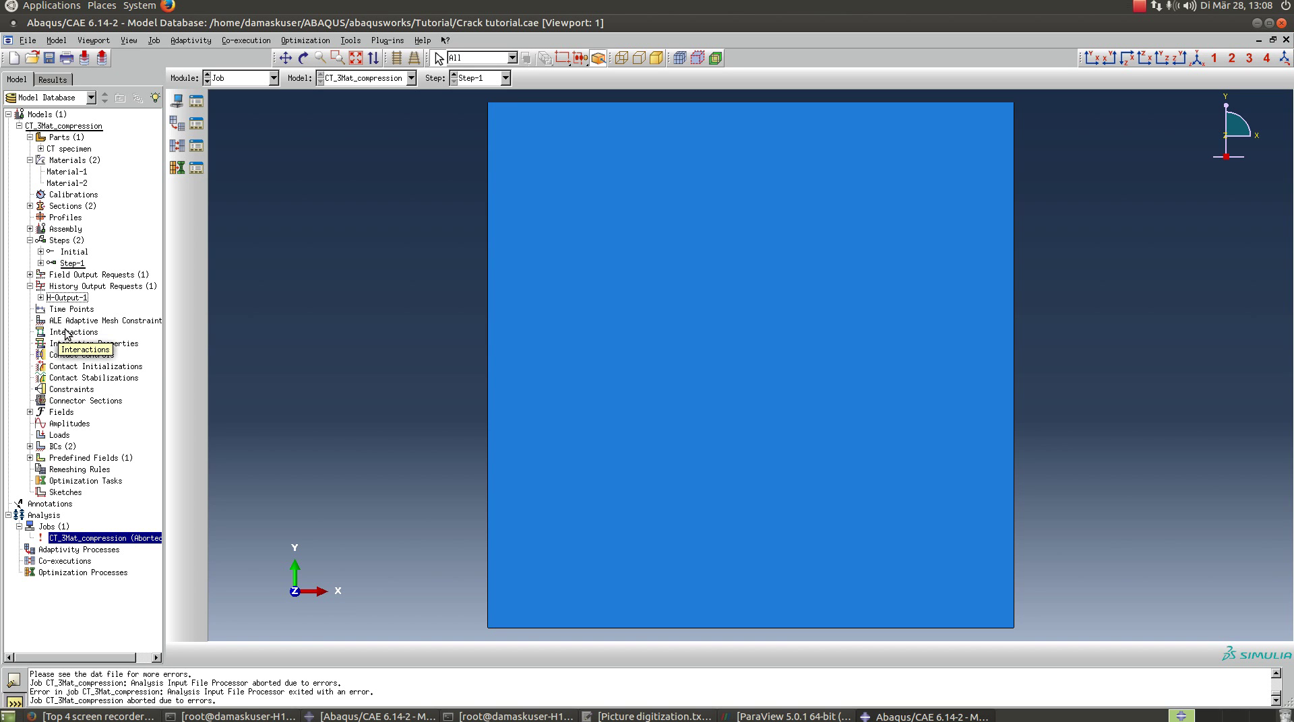
scroll(343, 688, "up", 3)
scroll(343, 688, "up", 12)
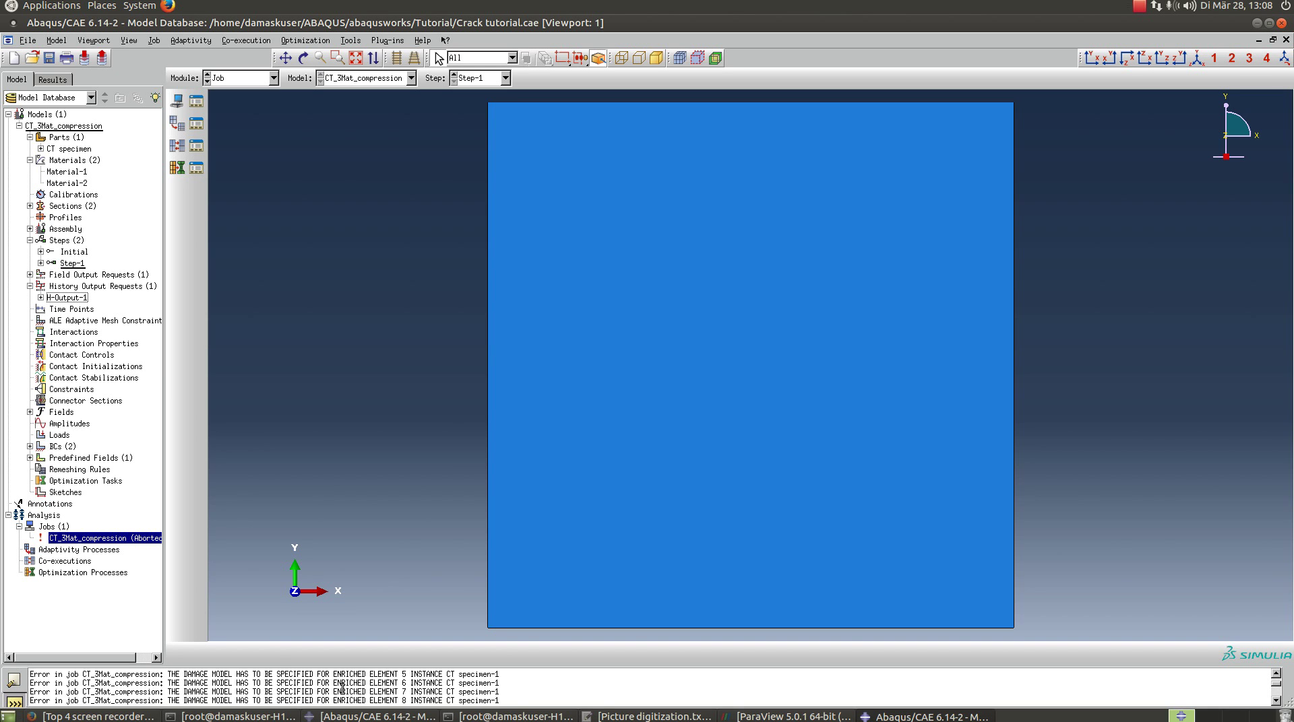
scroll(343, 688, "up", 3)
scroll(343, 687, "down", 1)
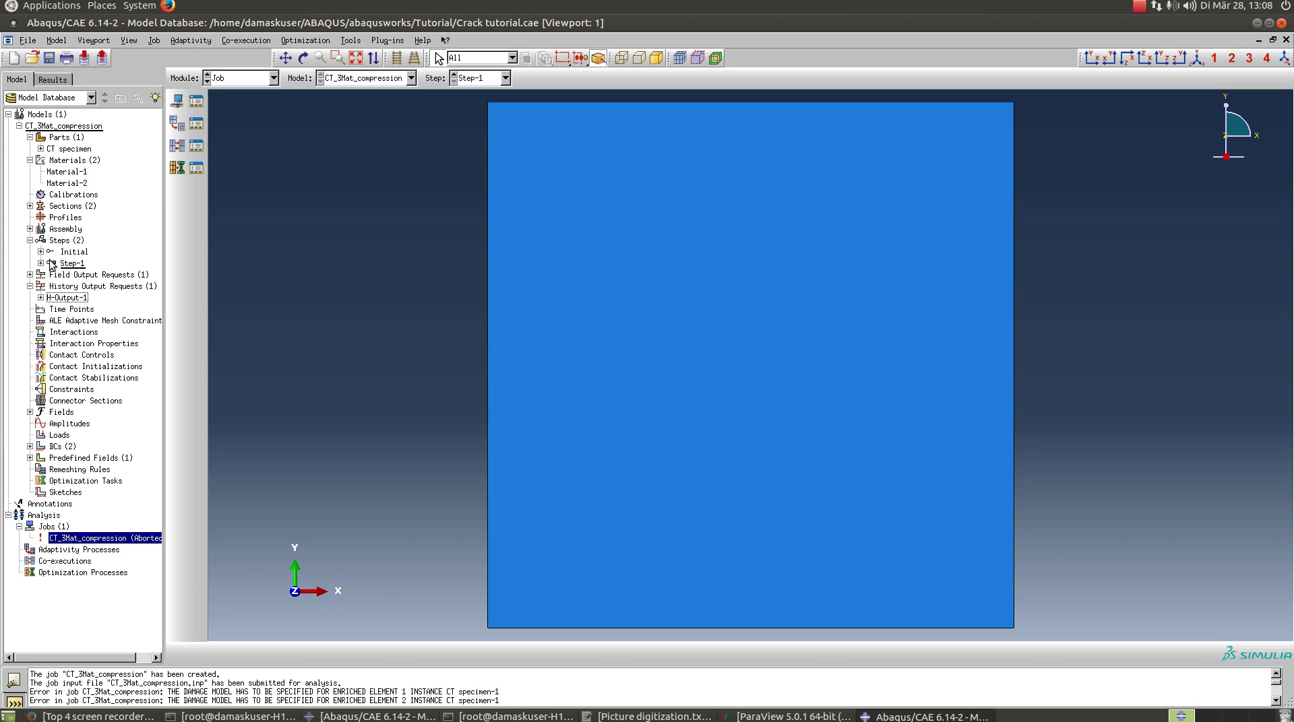
Set the approximate global seed size to 0.0002, deleting the invalidated mesh, and mesh the part instance again.
left_click(273, 79)
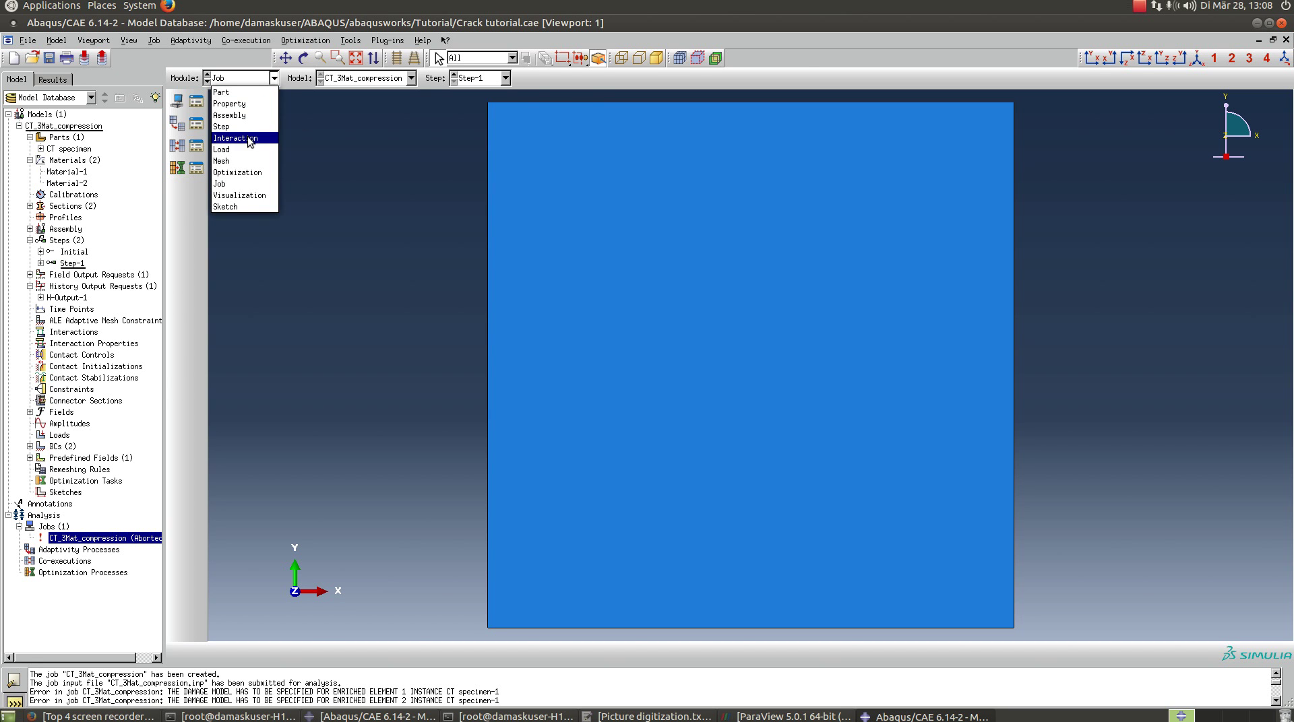
left_click(244, 159)
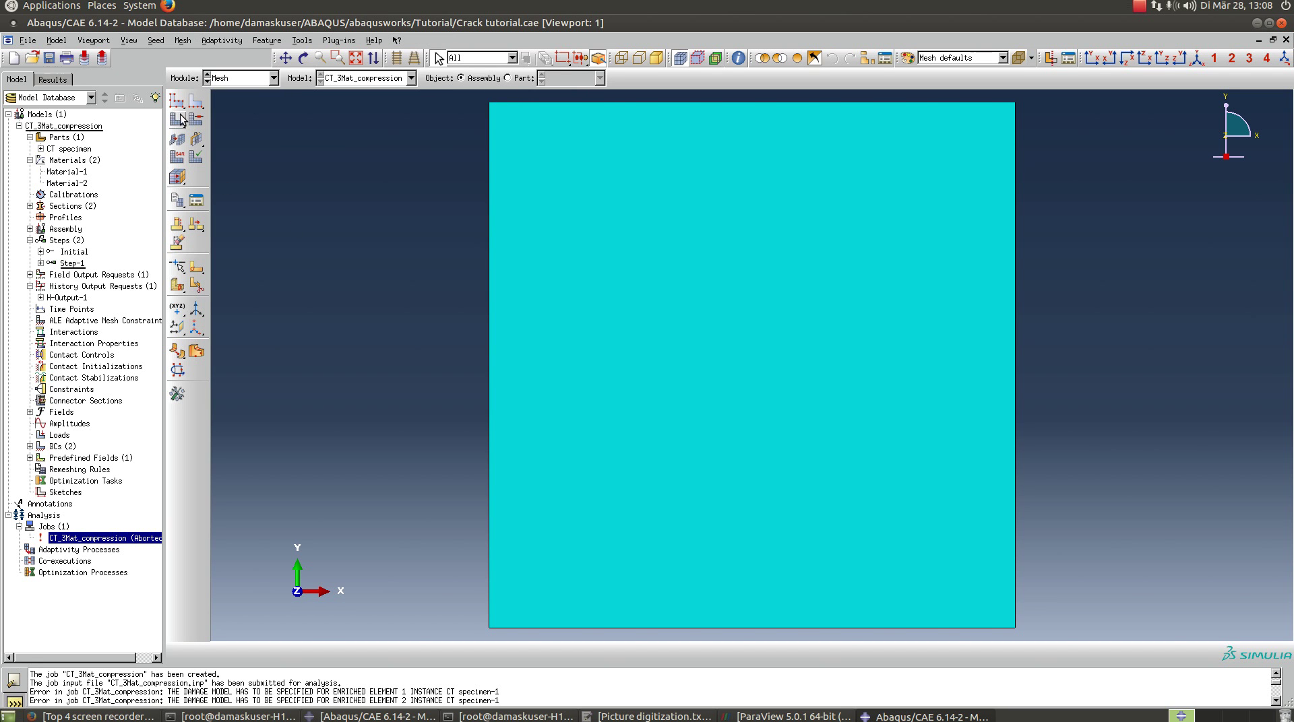
left_click(176, 101)
left_click(155, 394)
key("BackSpace")
type("2")
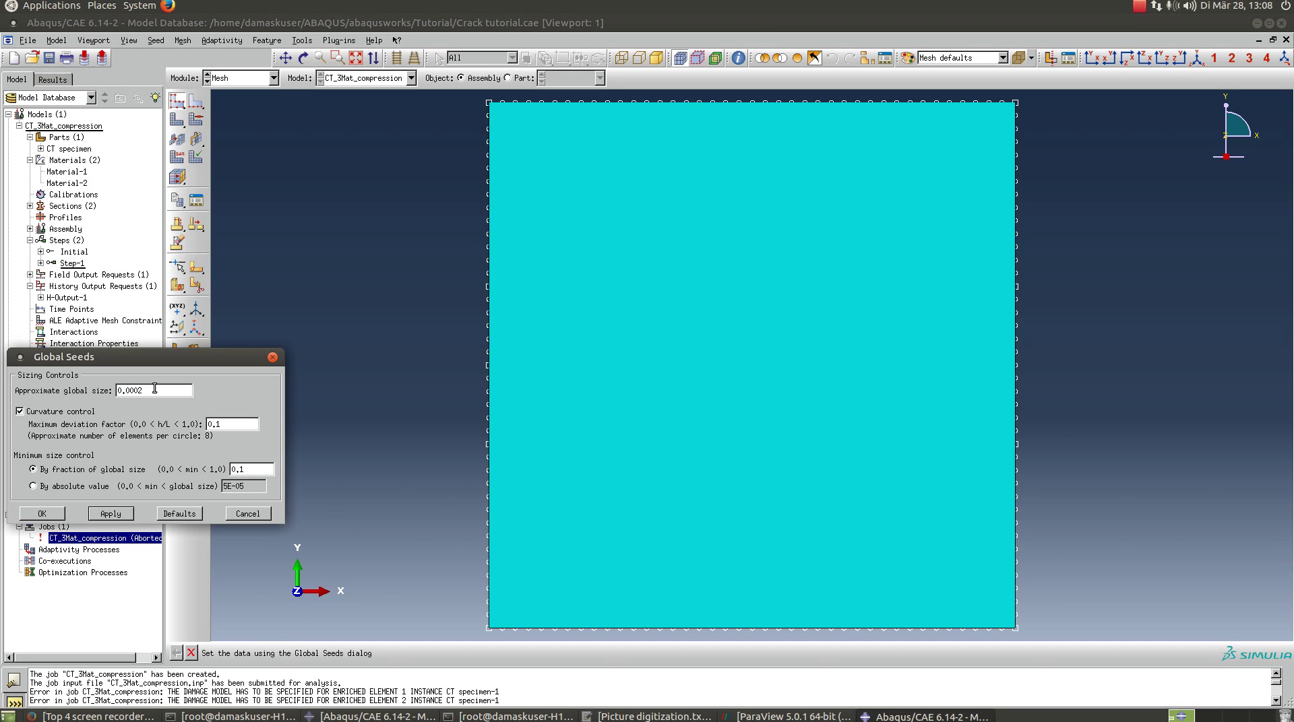
left_click(112, 516)
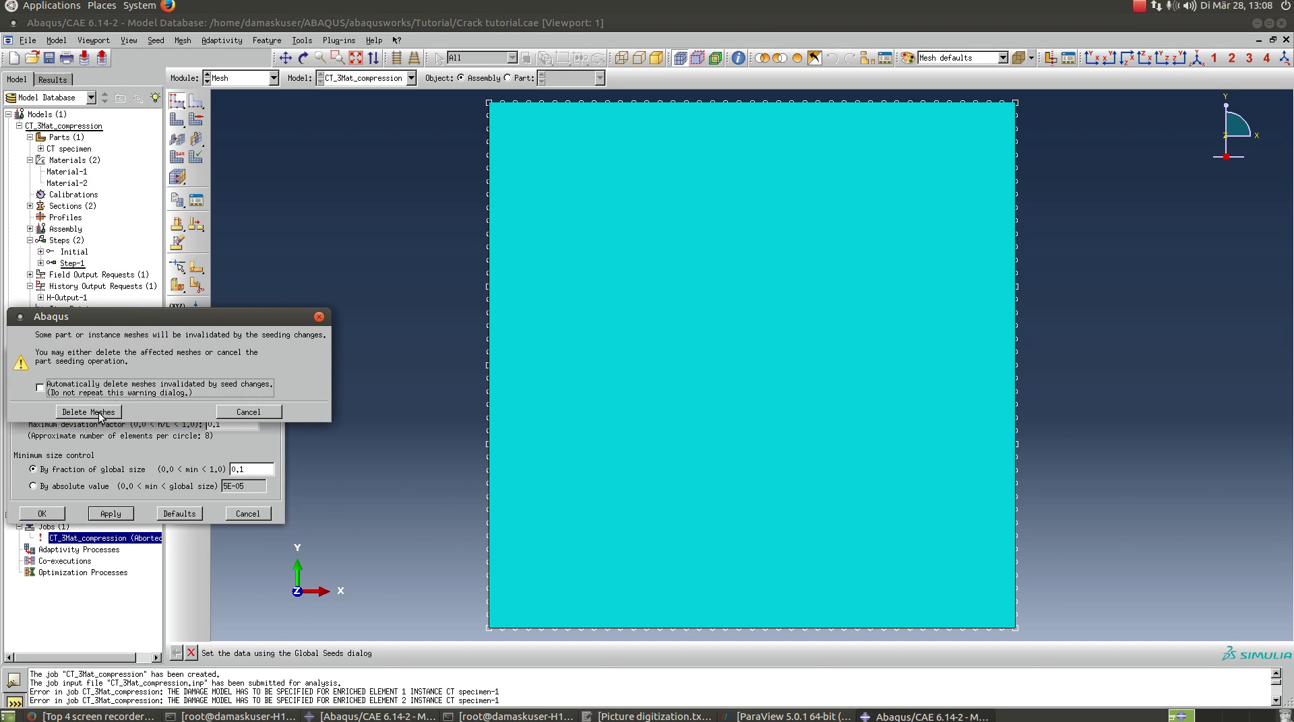
left_click(90, 400)
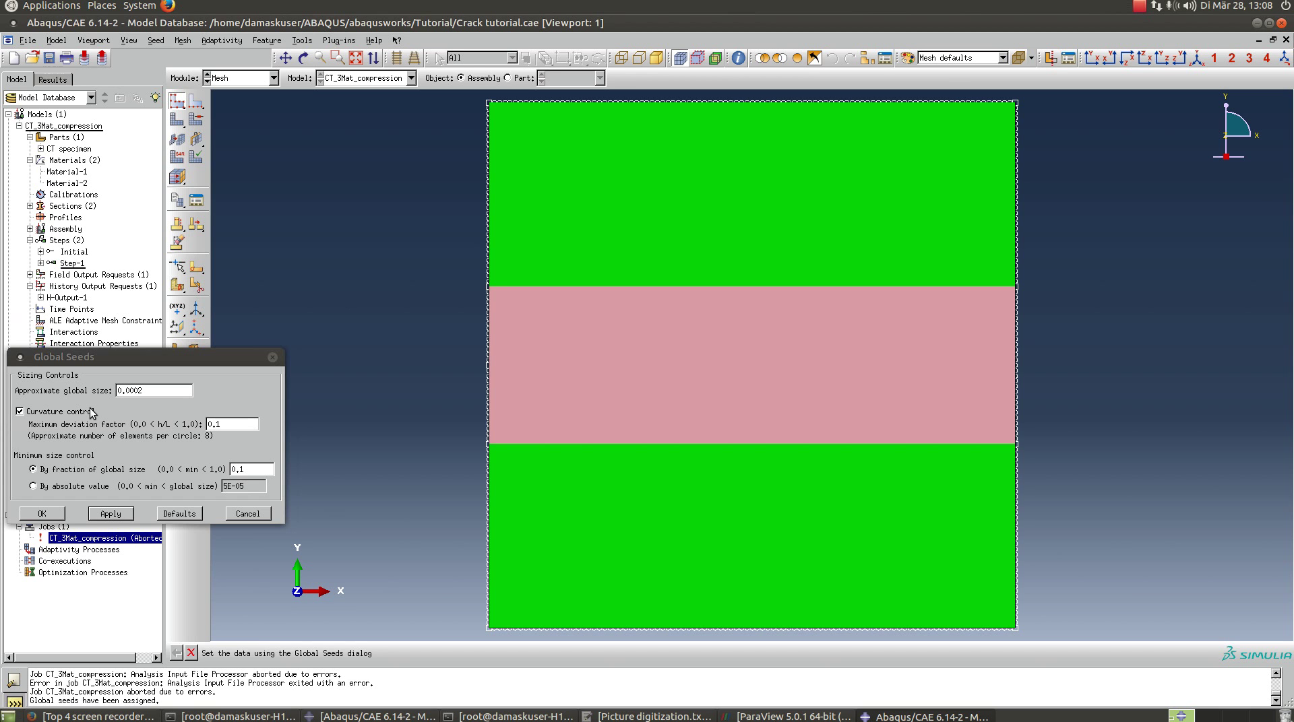
left_click(50, 516)
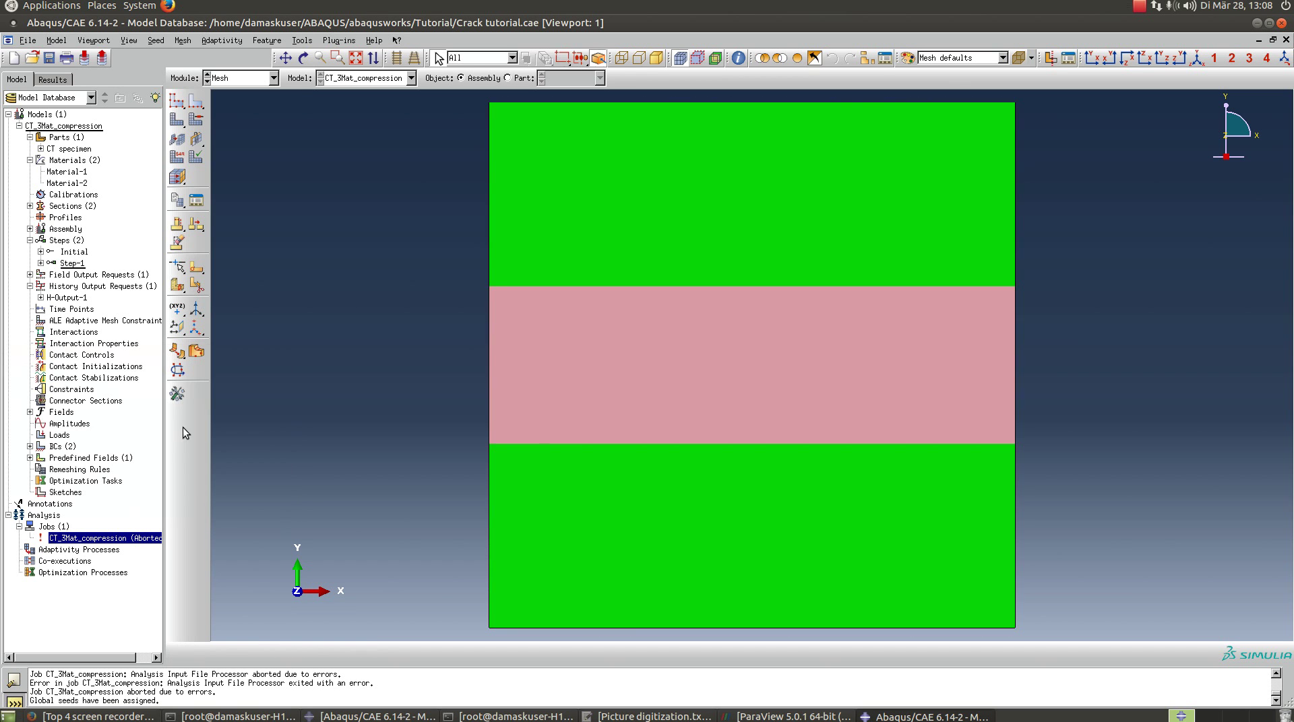
left_click(177, 119)
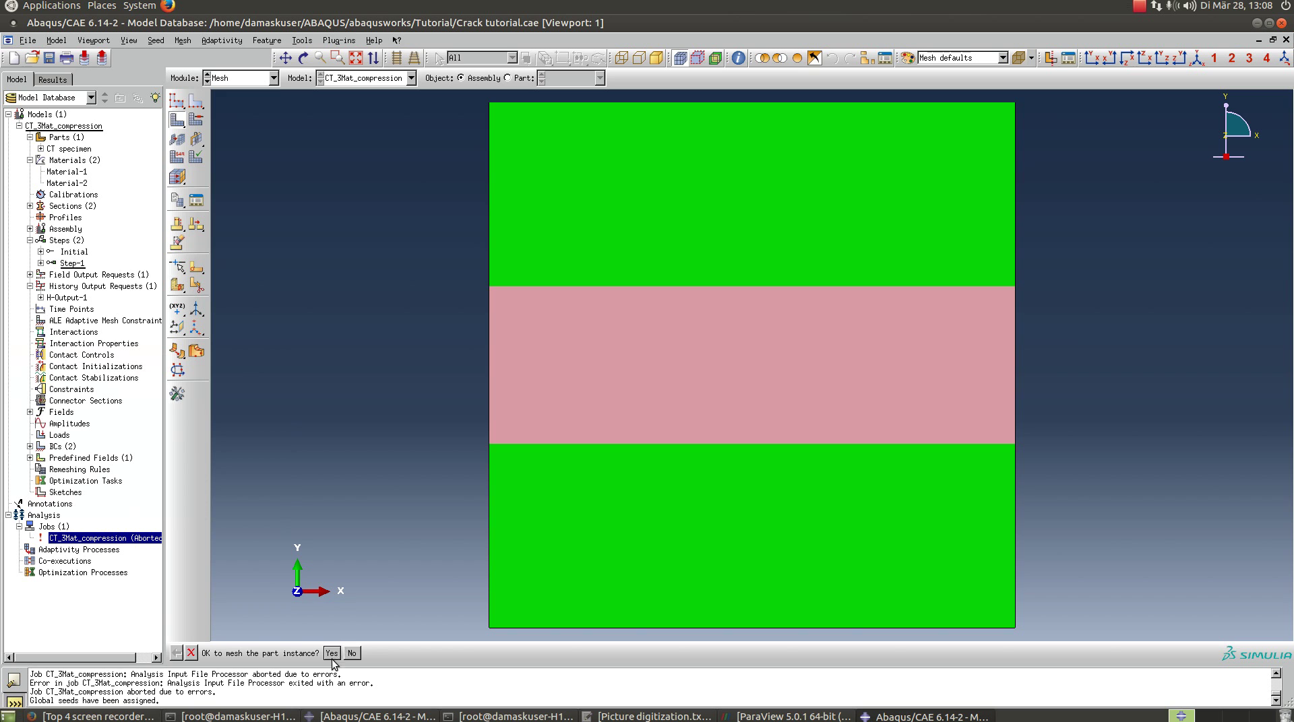
left_click(326, 655)
right_click(110, 537)
left_click(138, 631)
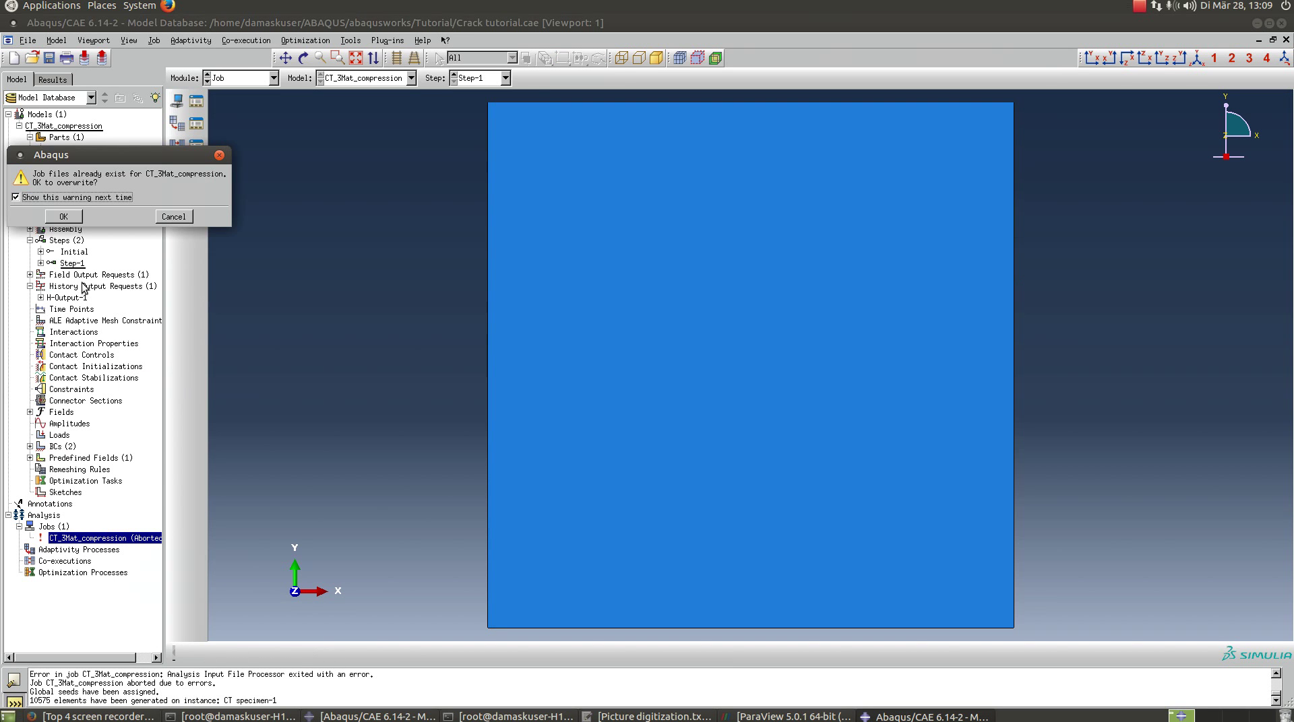
left_click(70, 218)
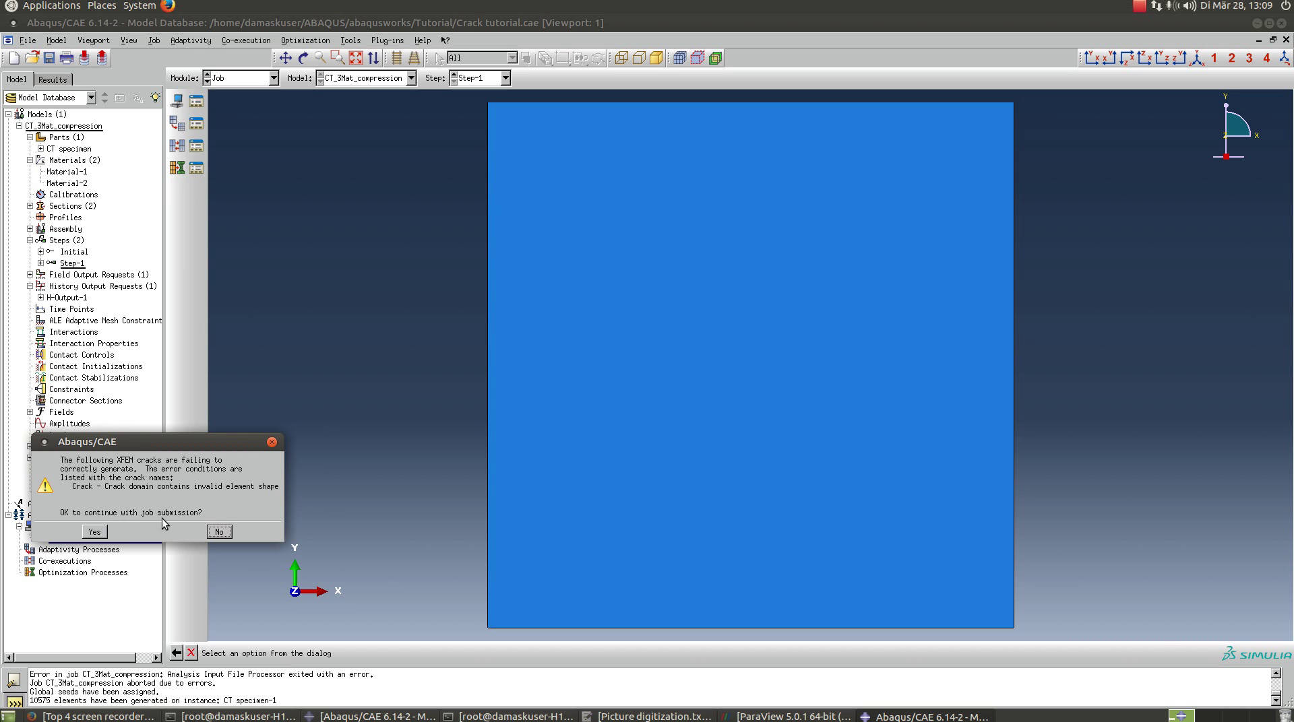
left_click(221, 533)
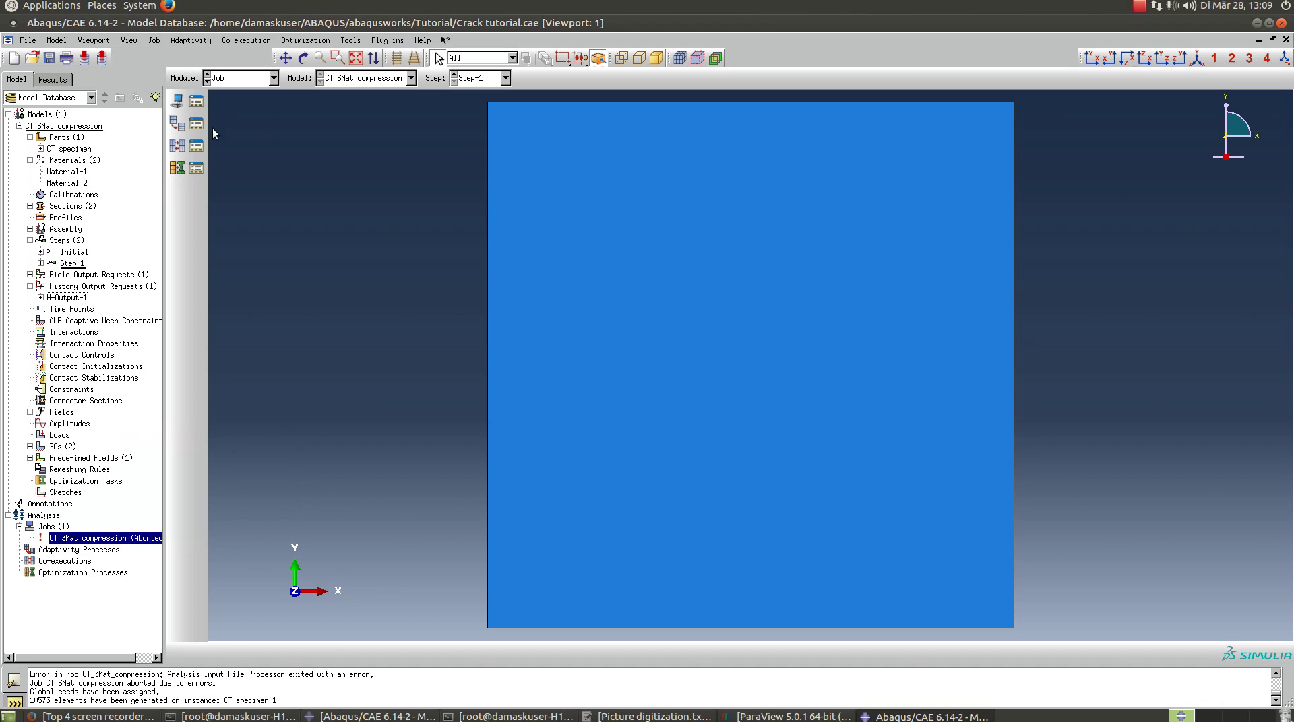
left_click(273, 79)
left_click(253, 118)
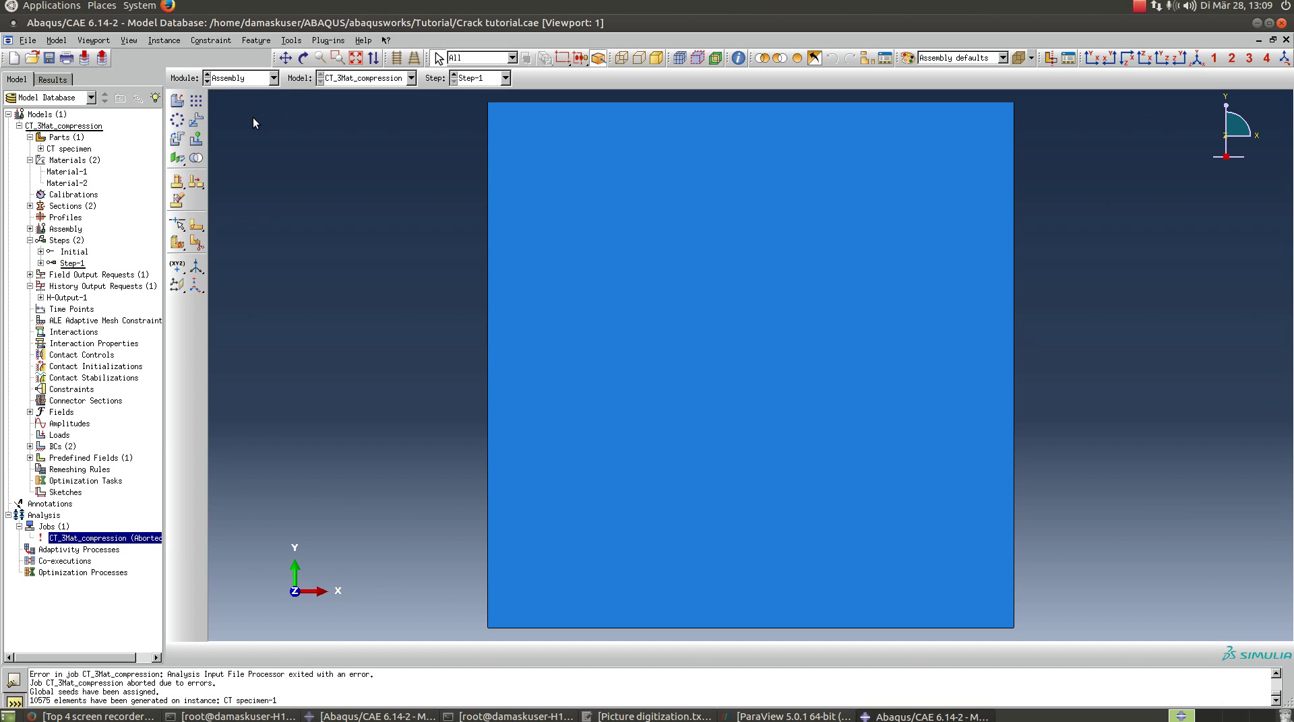
left_click(273, 78)
left_click(261, 94)
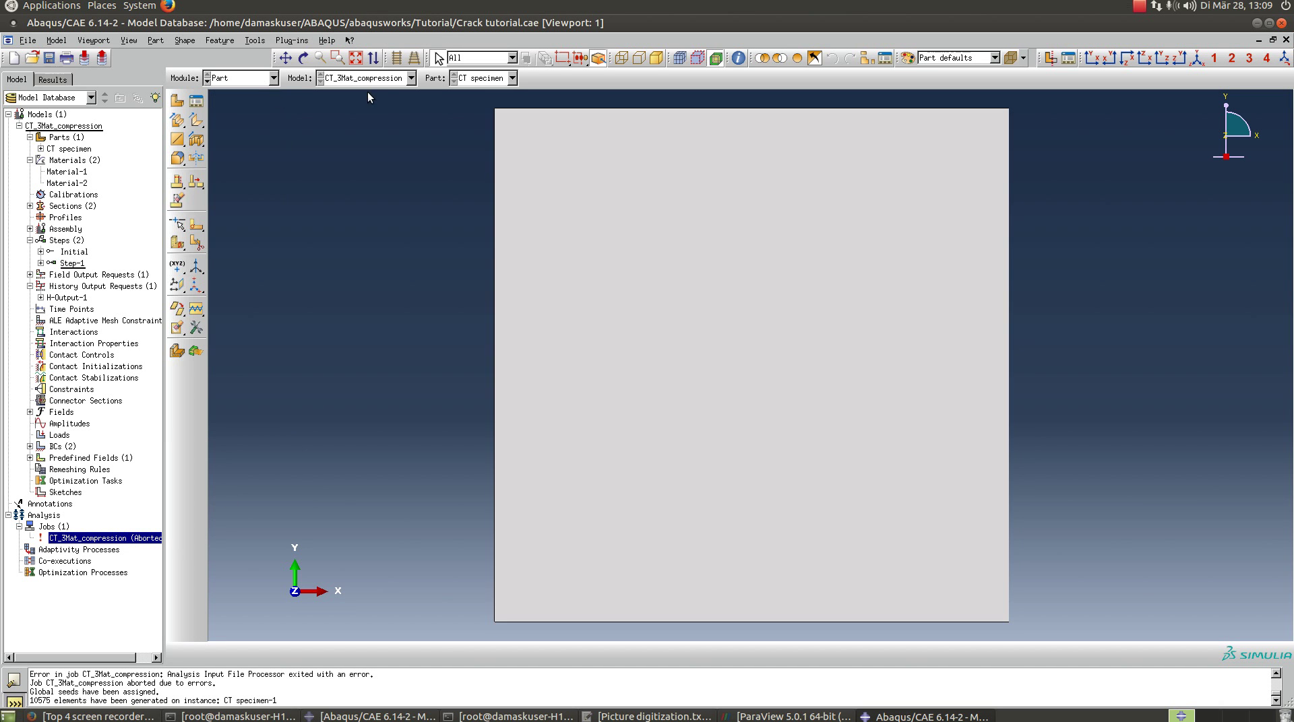
Assign quad-dominated free mesh controls with the advancing front algorithm to the middle region containing the crack, and remesh the part instance.
left_click(256, 78)
left_click(249, 162)
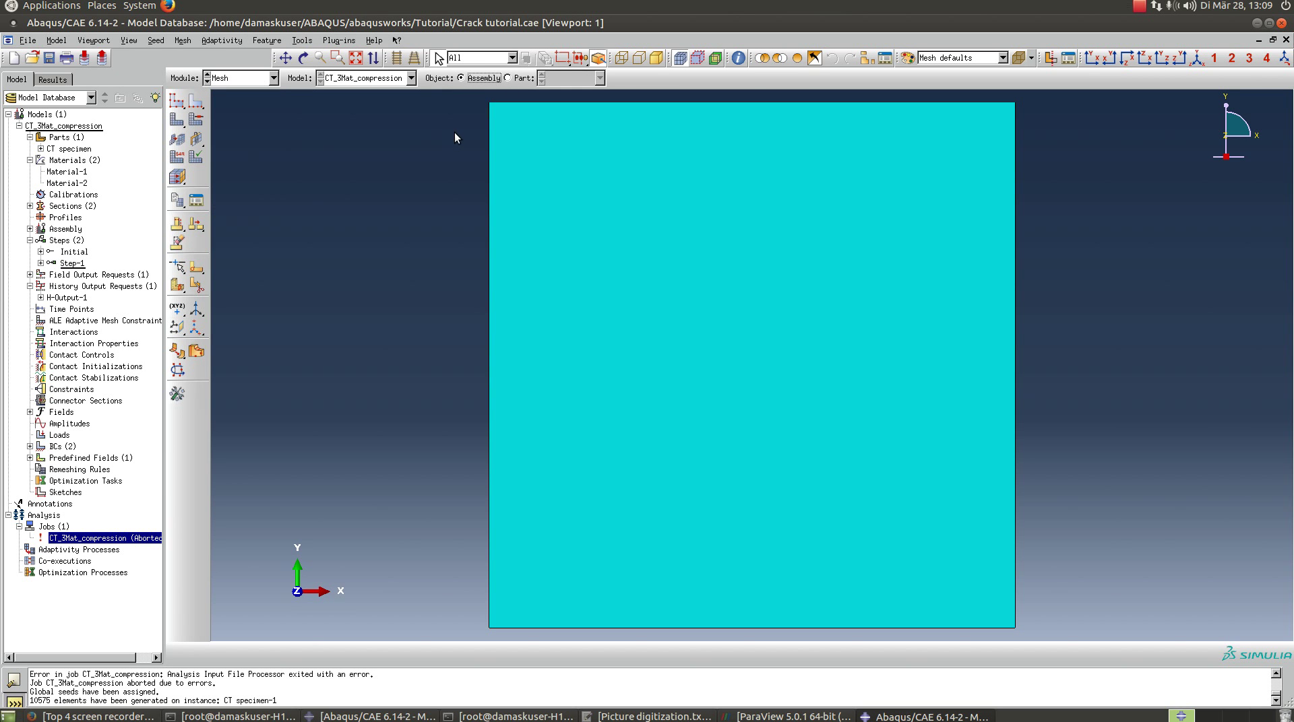
left_click(182, 40)
left_click(205, 113)
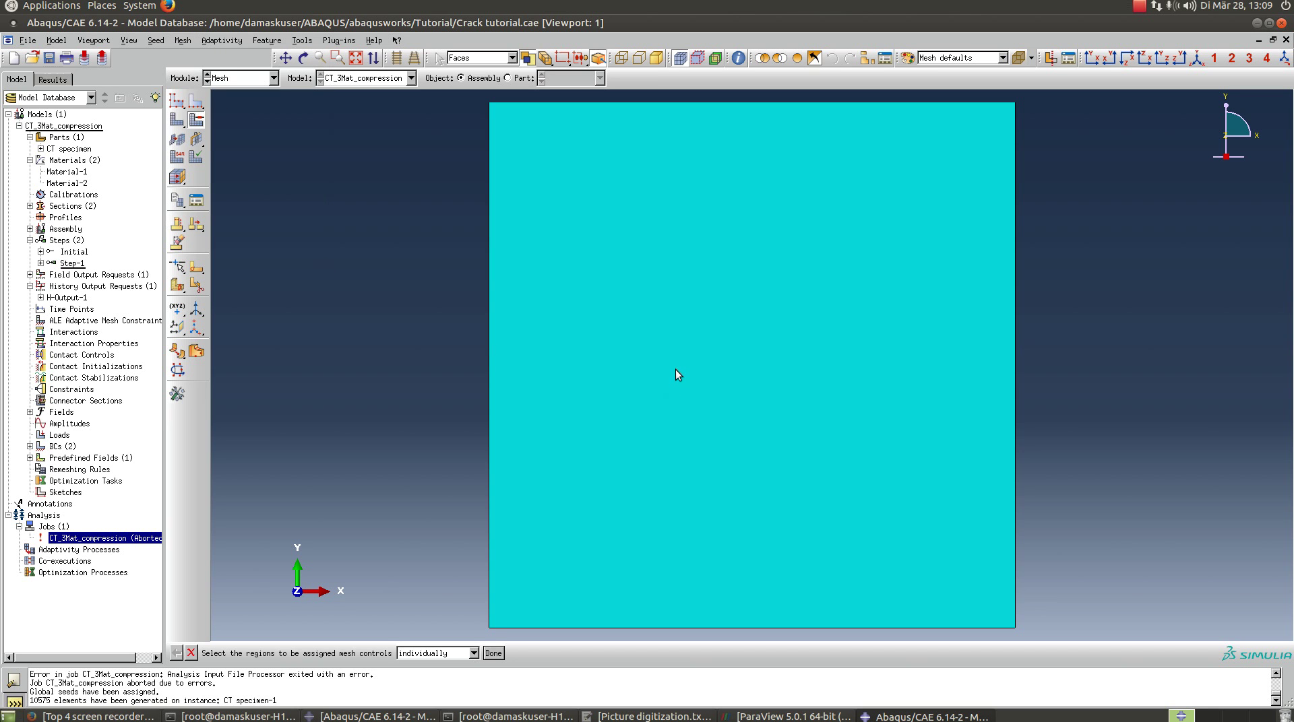
left_click(493, 653)
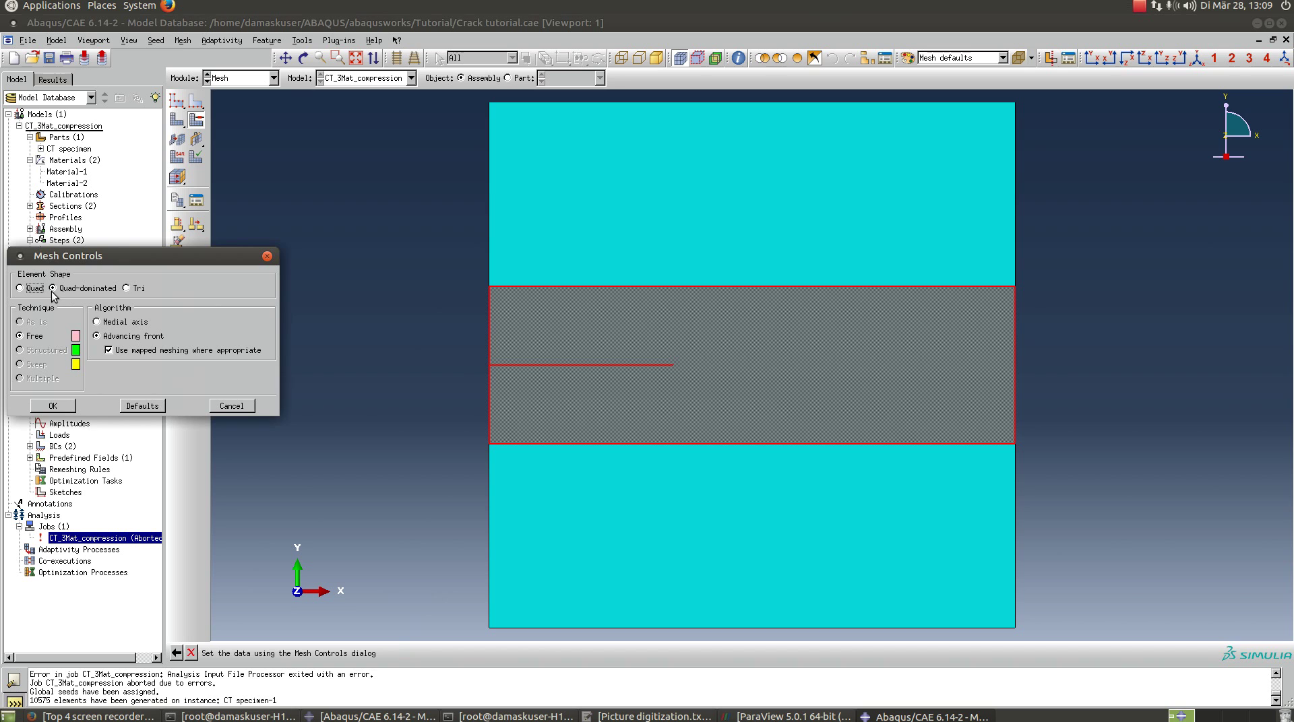
left_click(53, 406)
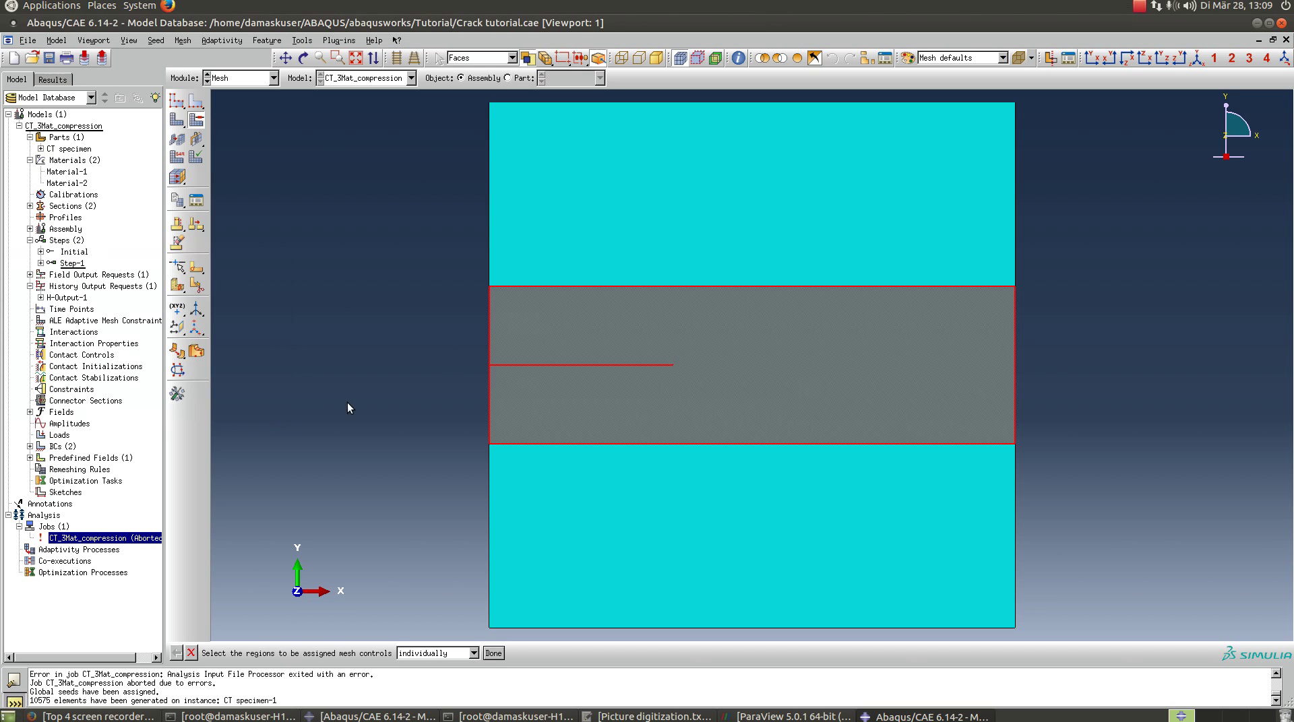
middle_click(342, 398)
left_click(177, 119)
left_click(332, 653)
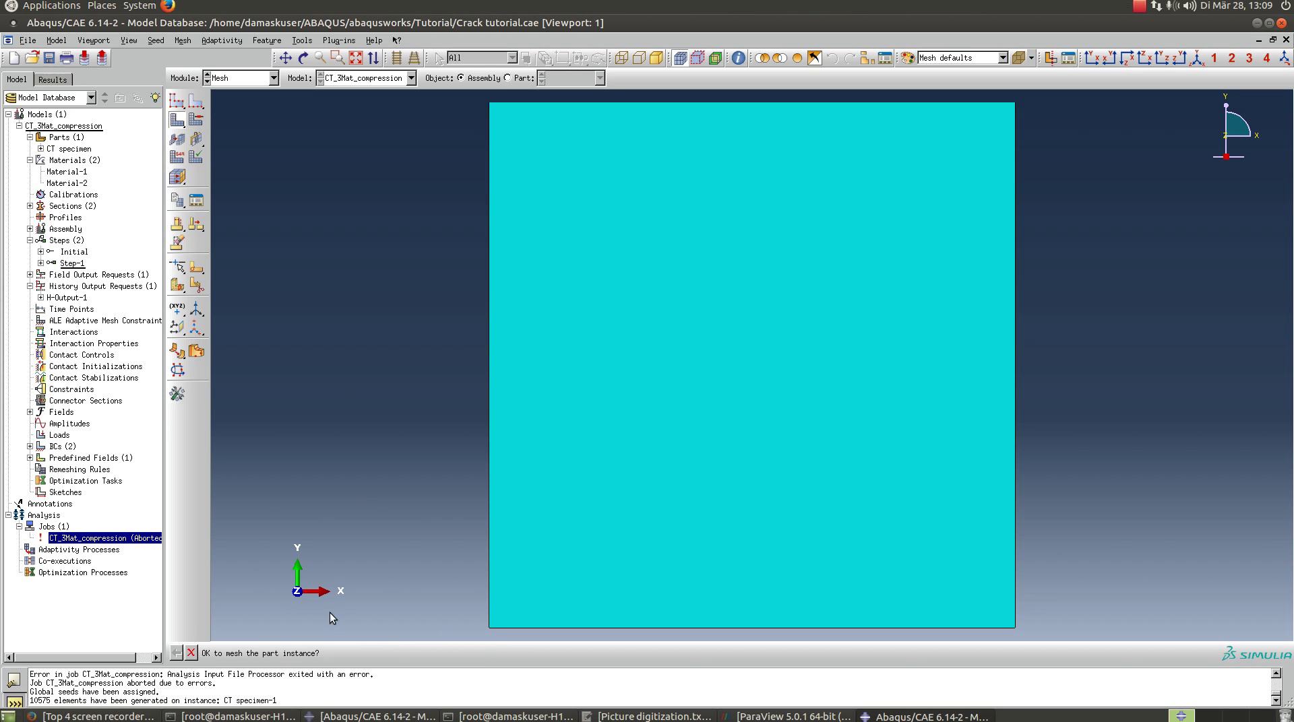
Resubmit the CT_3Mat_compression job, overwriting its existing job files and continuing despite the XFEM crack warning.
right_click(120, 536)
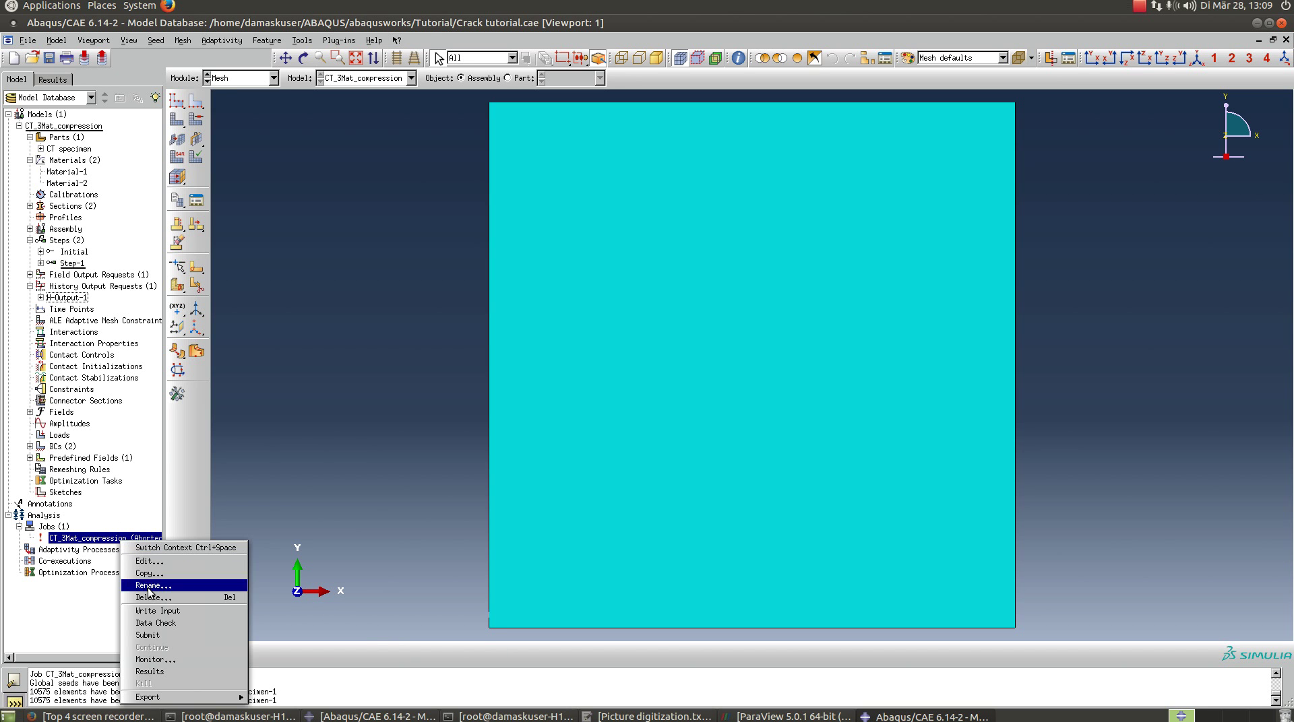
left_click(152, 634)
left_click(63, 217)
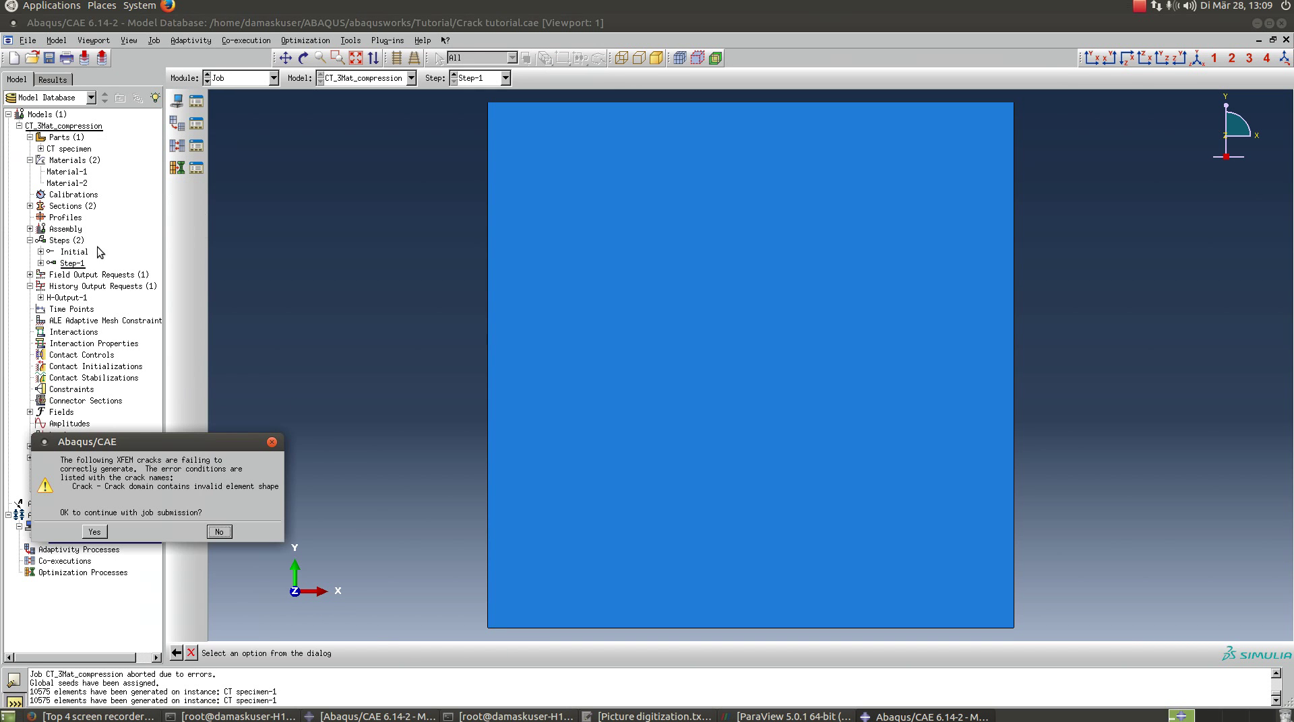
left_click(95, 533)
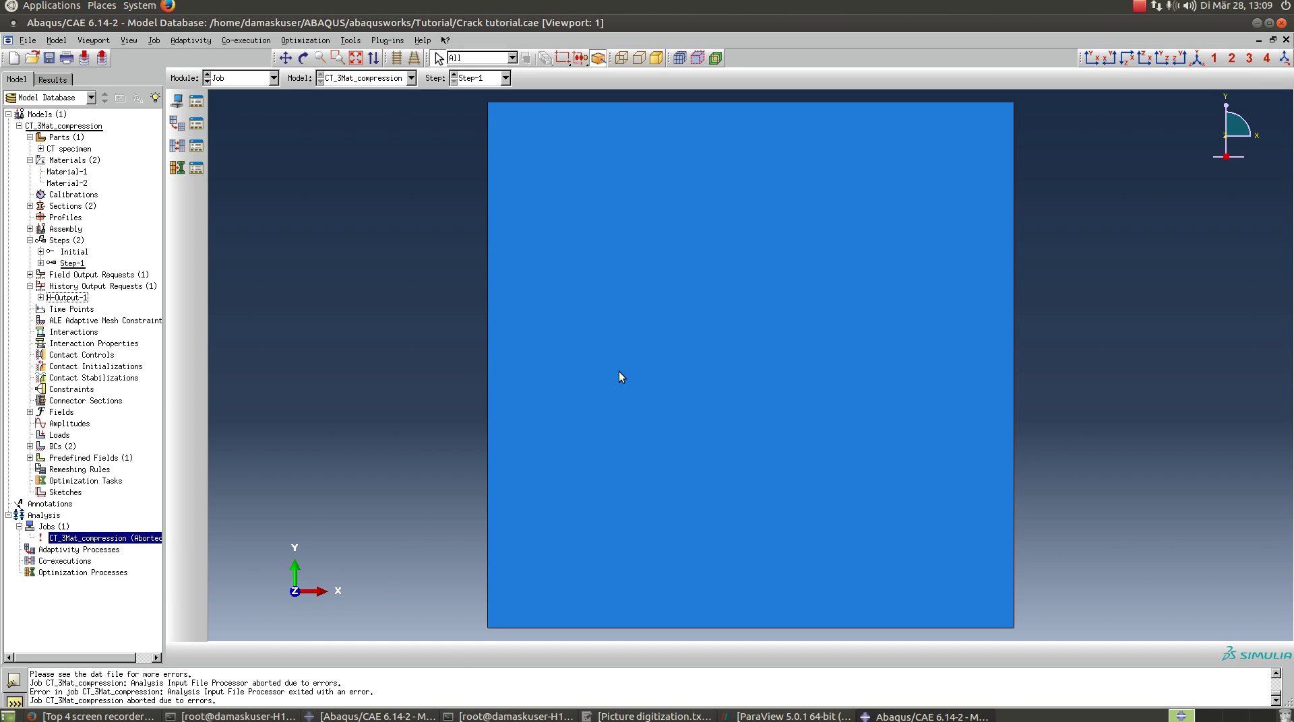
left_click(1145, 6)
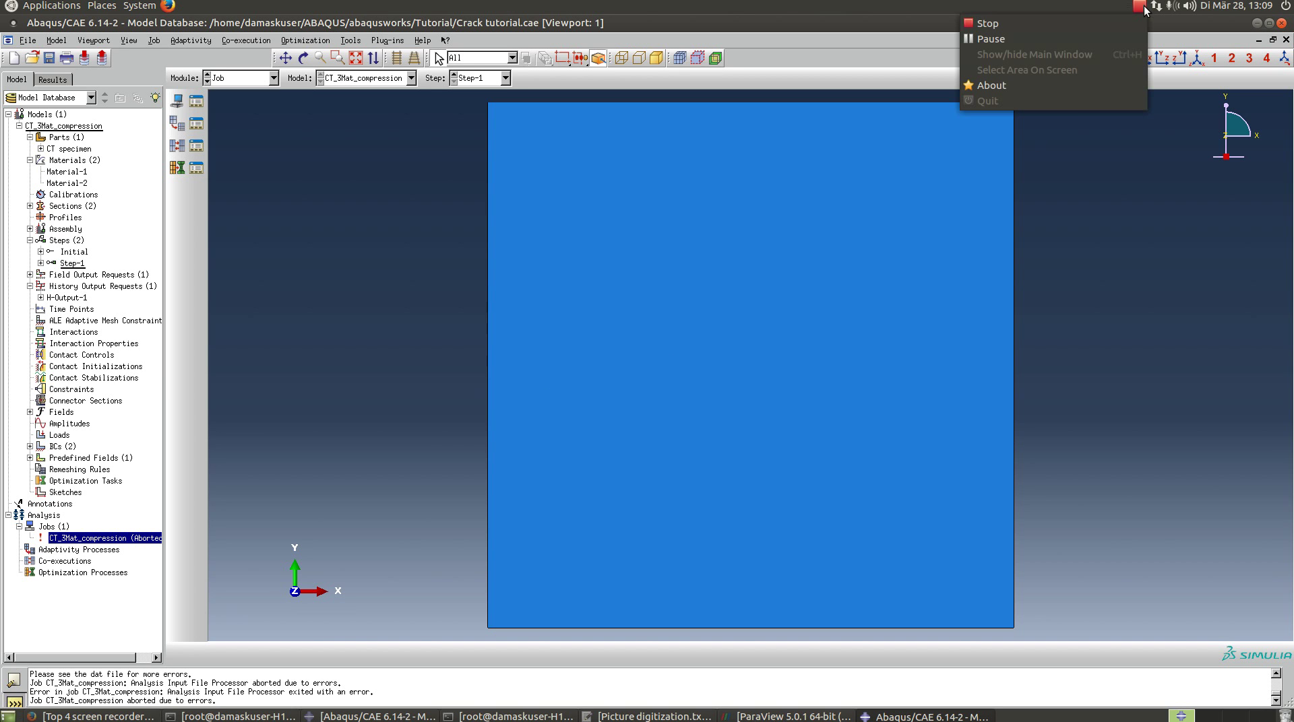